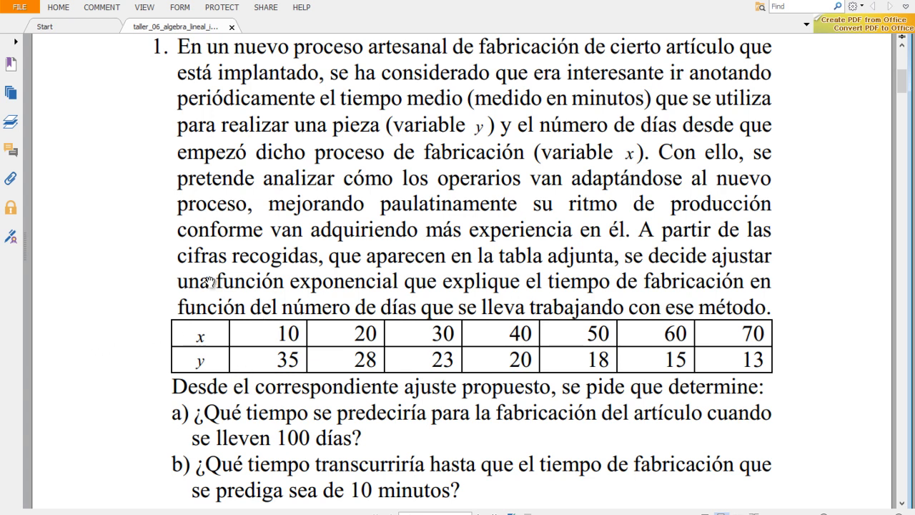
- Highlight "función exponencial" in the exercise, then restore the PDF window and widen it across the lower half of the screen
drag(216, 278, 399, 271)
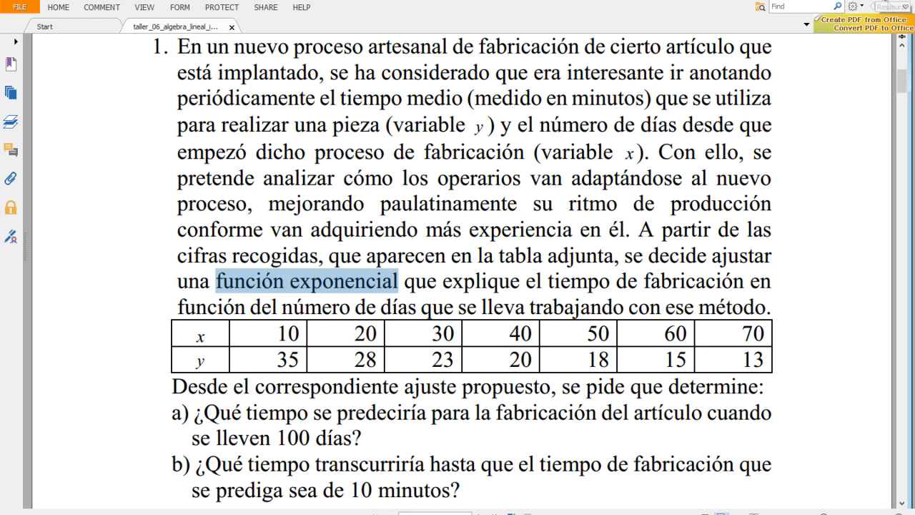
click(884, 1)
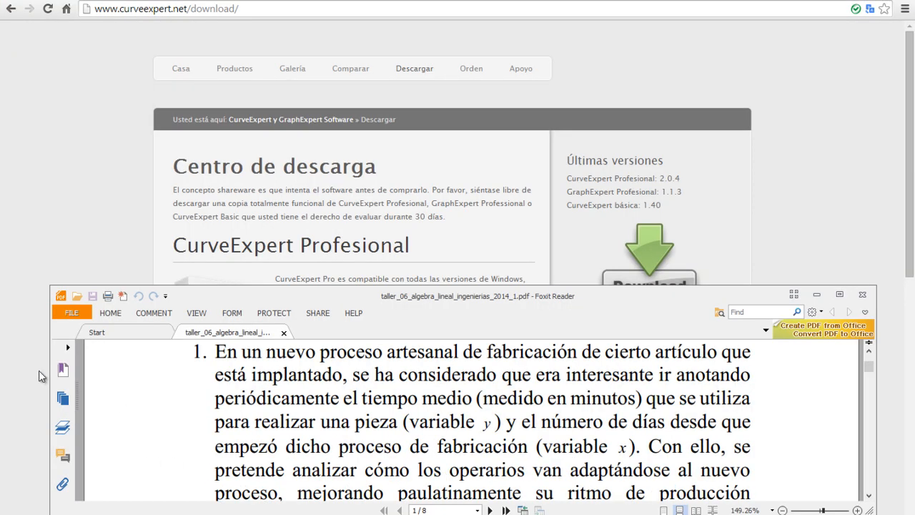
drag(50, 366, 6, 365)
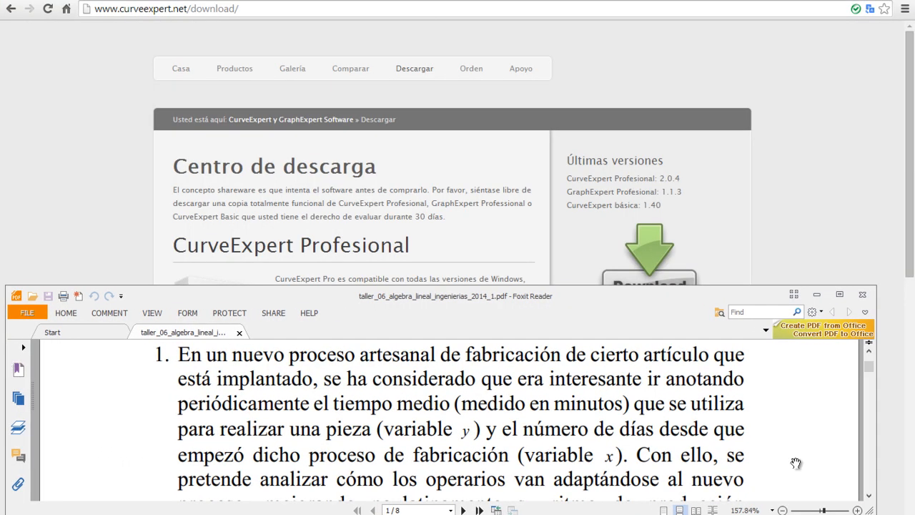
drag(877, 449, 906, 449)
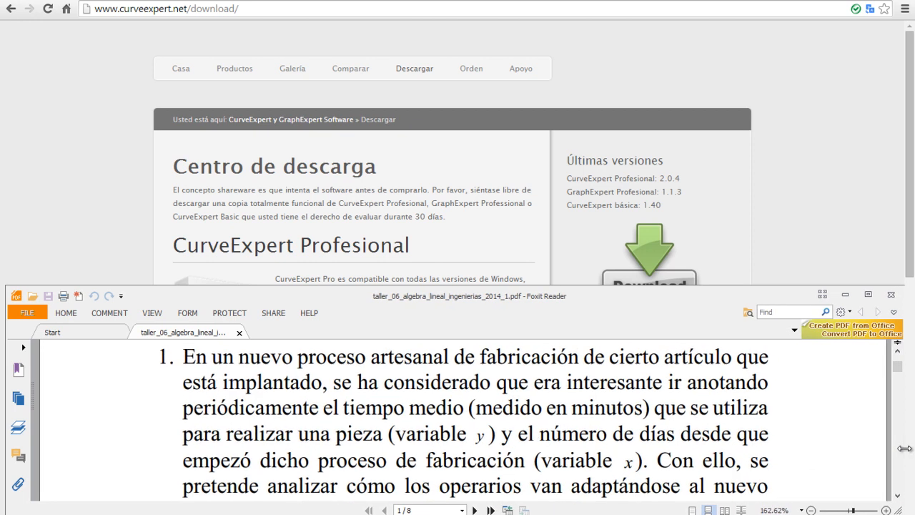
drag(696, 304, 700, 308)
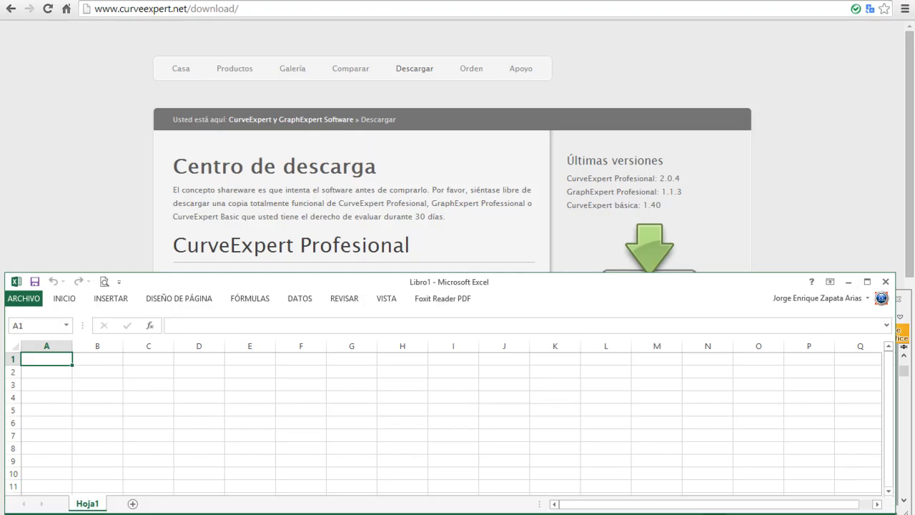
- Switch to the blank Excel workbook, fit its window above the PDF table area and zoom the sheet to 160%
drag(536, 272, 538, 4)
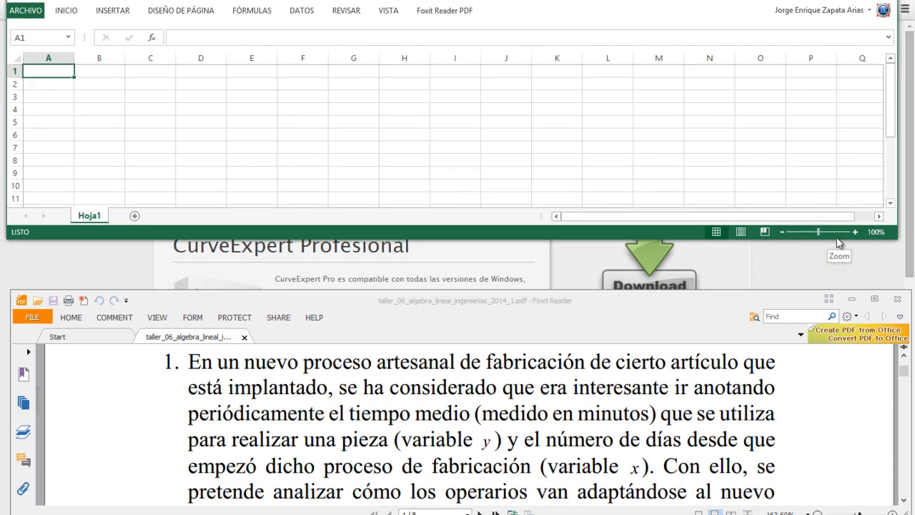
drag(839, 238, 845, 343)
drag(903, 288, 914, 288)
click(868, 329)
click(868, 329)
click(869, 329)
click(868, 329)
click(868, 329)
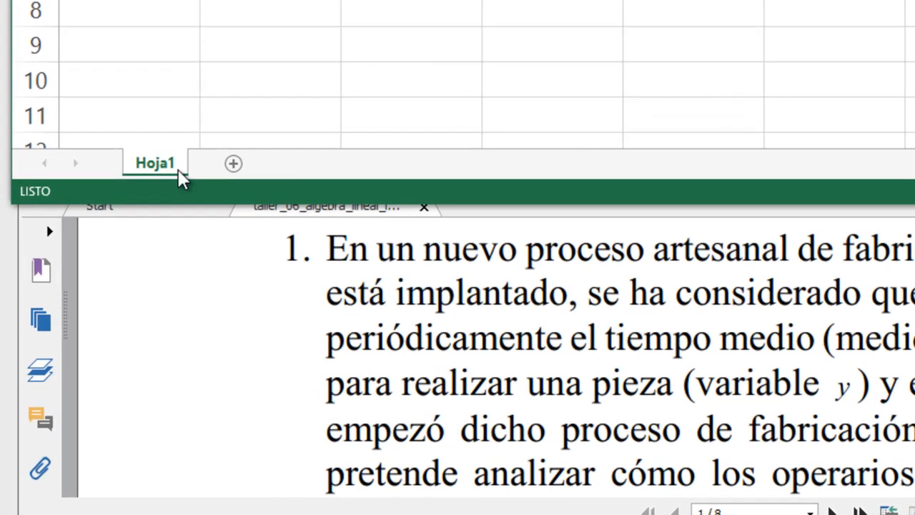
- Rename the worksheet Hoja1 as x1 and return to cell A1
right_click(172, 165)
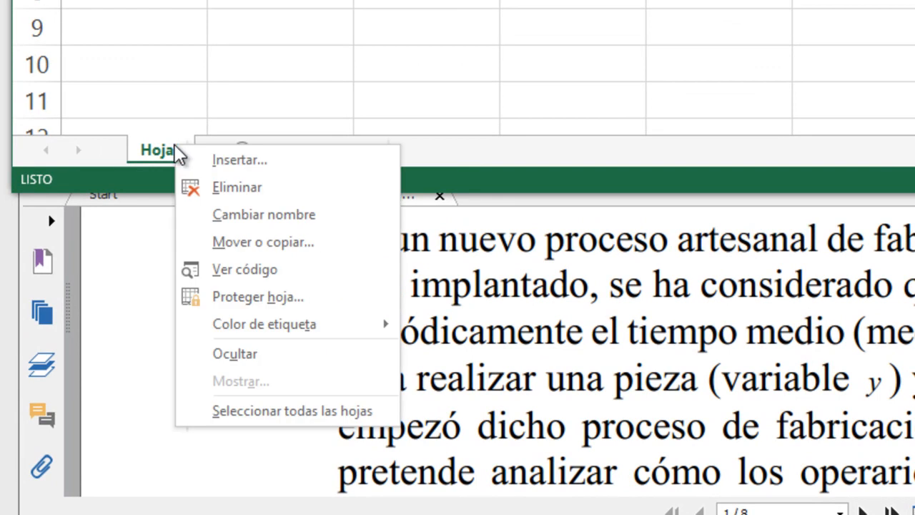
click(252, 216)
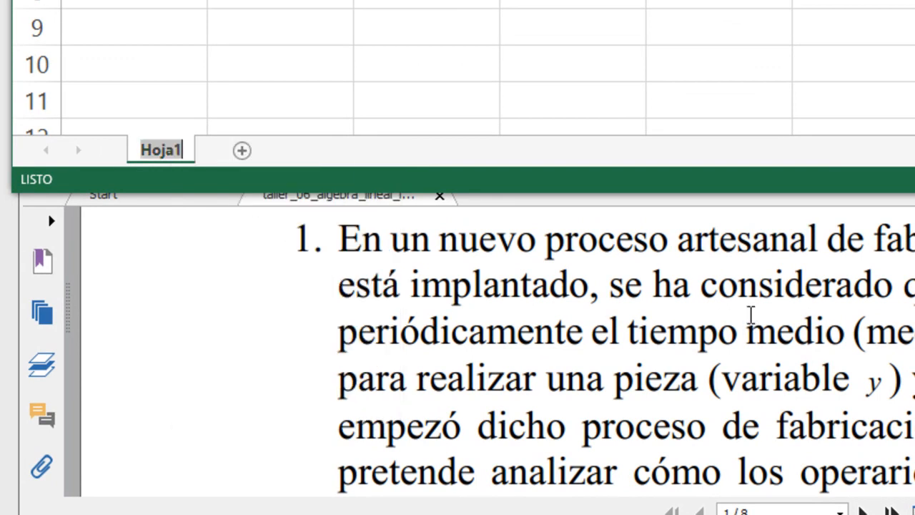
text(x1)
key(Return)
click(78, 202)
click(66, 83)
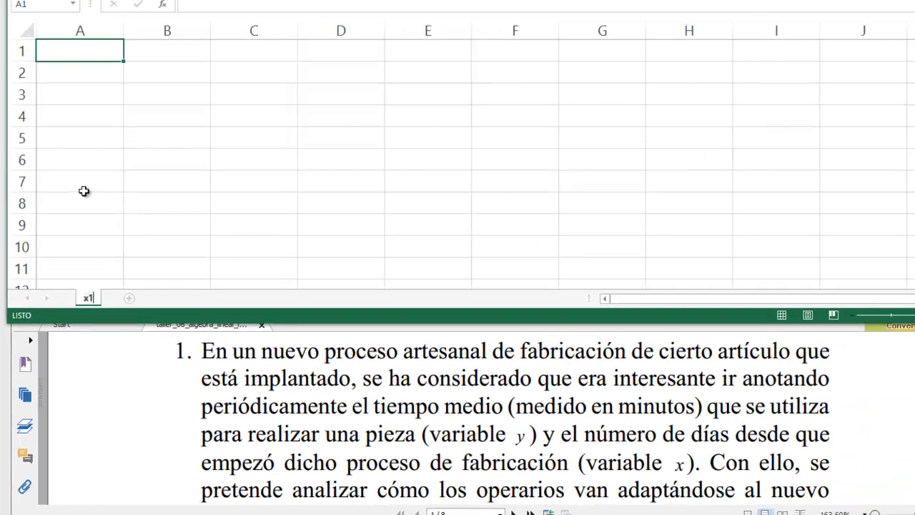
click(67, 83)
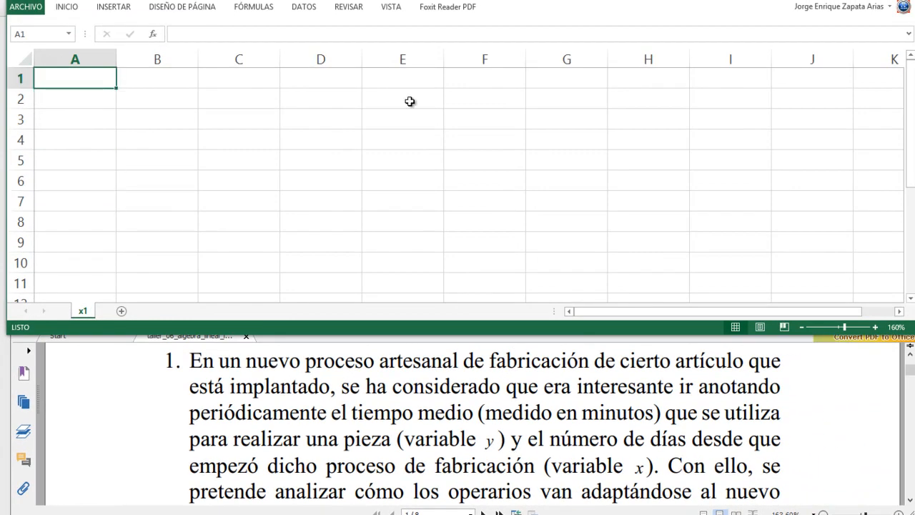
- Bring the exercise's data table into view in the PDF and enter the headers x in A1 and y in B1
click(478, 418)
scroll(475, 421, down, 5)
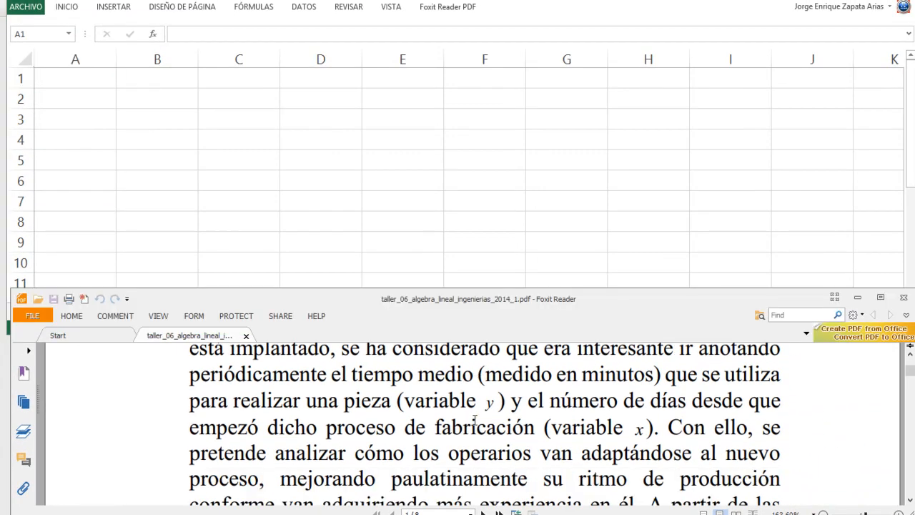
scroll(475, 420, down, 4)
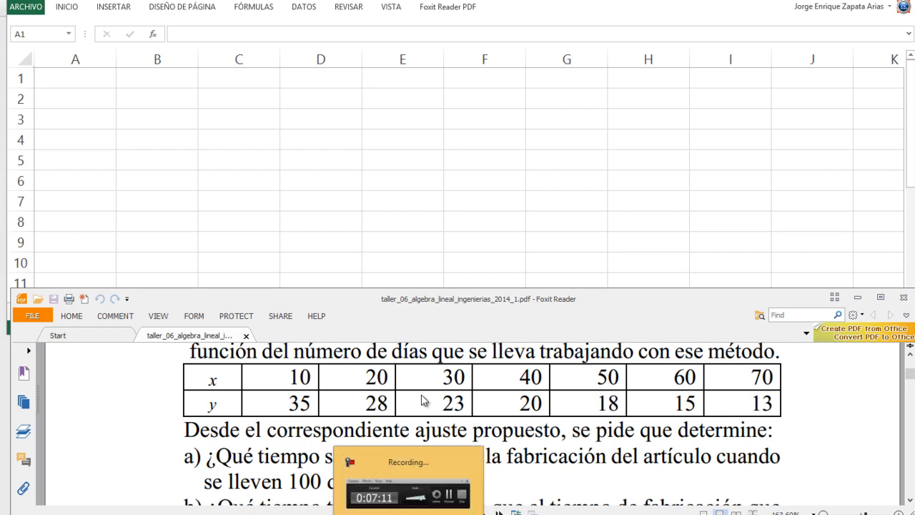
click(84, 82)
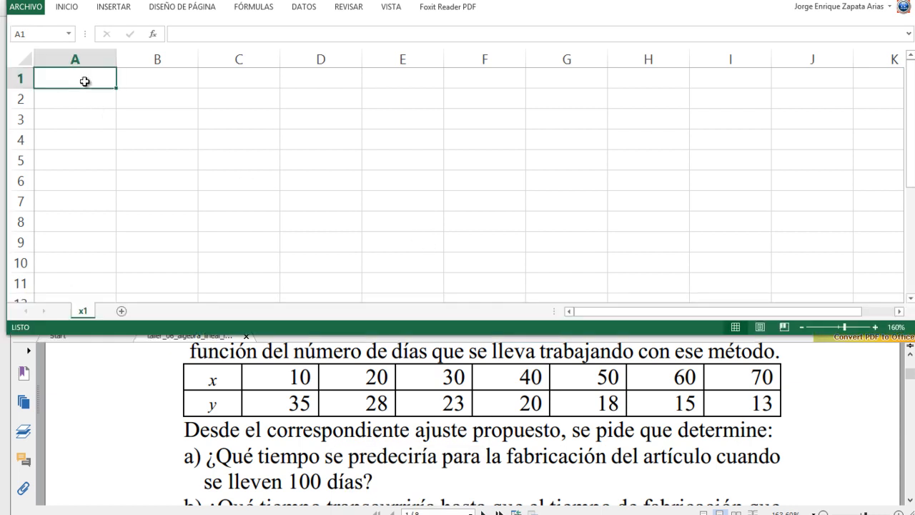
text(x)
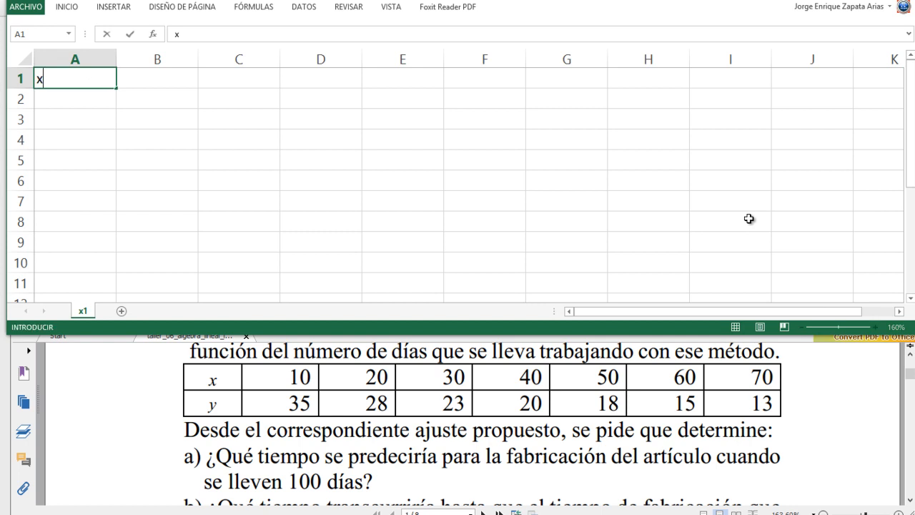
key(Tab)
text(y)
key(Down)
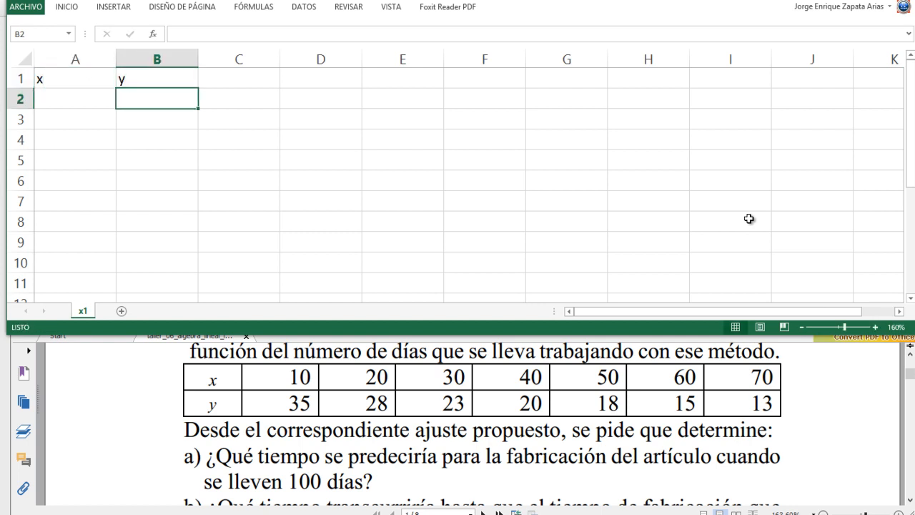
- Enter the x values 10, 20, 30, 40, 50, 60 and 70 in cells A2 to A8
key(Left)
text(10)
key(Return)
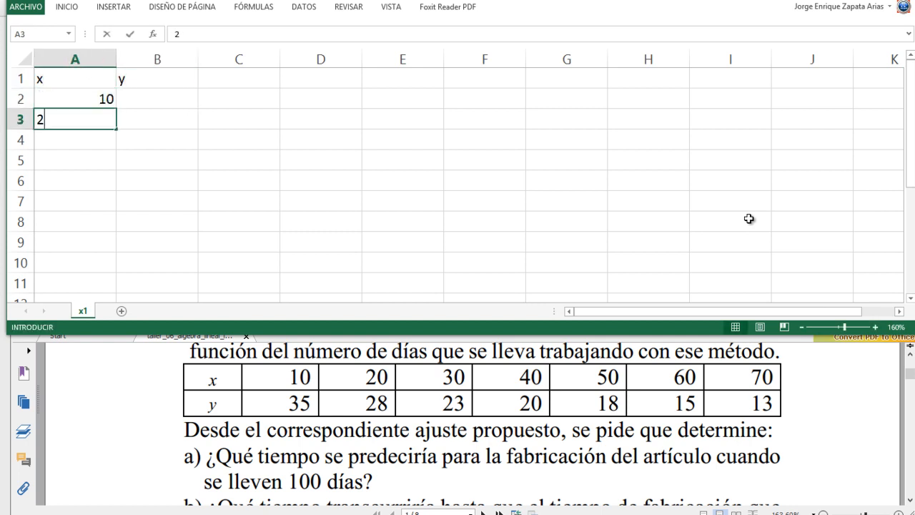
text(20)
key(Return)
text(30)
key(Return)
text(40)
key(Return)
text(5)
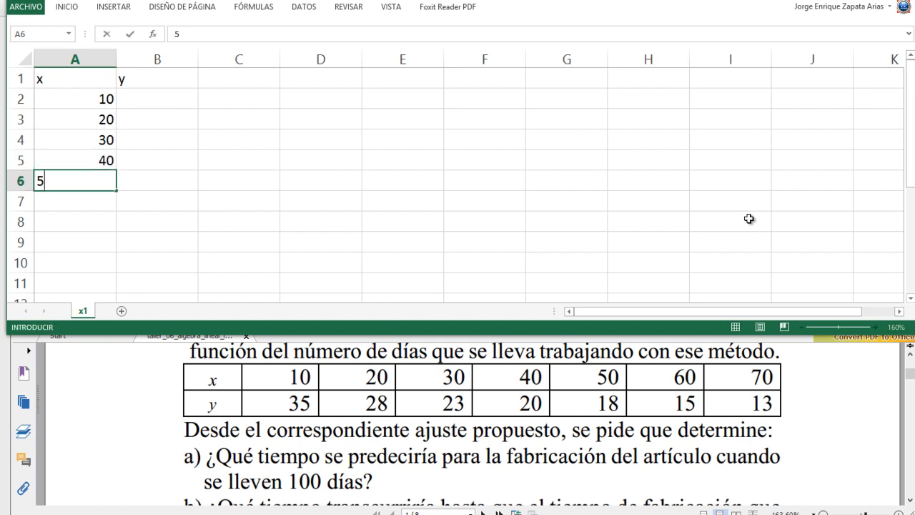
text(0)
key(Return)
text(60)
key(Return)
text(70)
key(Return)
- Enter the y values 35, 28, 23, 20, 18, 15 and 13 in cells B2 to B8
key(Up)
key(Up)
key(Up)
key(Up)
key(Up)
key(Up)
key(Up)
key(Right)
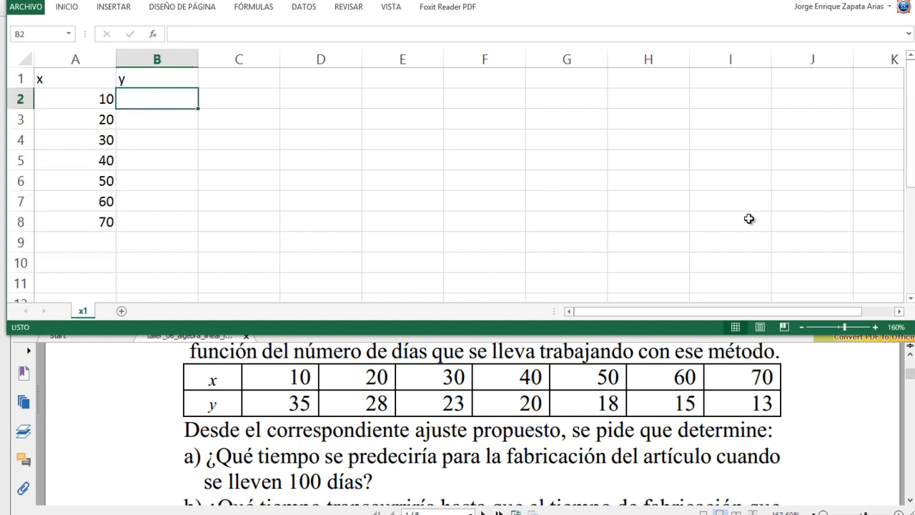
text(35)
key(Return)
text(28)
key(Return)
text(23)
key(Return)
text(20)
key(Return)
text(18)
key(Return)
text(15)
key(Return)
text(13)
key(Return)
key(Up)
key(Up)
key(Up)
key(Up)
key(Up)
key(Up)
key(Up)
key(Up)
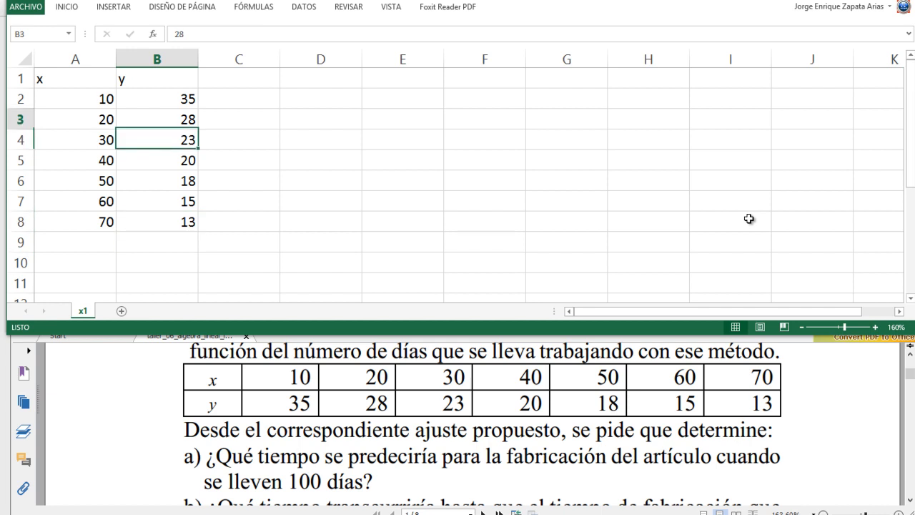
key(Down)
key(Down)
key(Down)
key(Right)
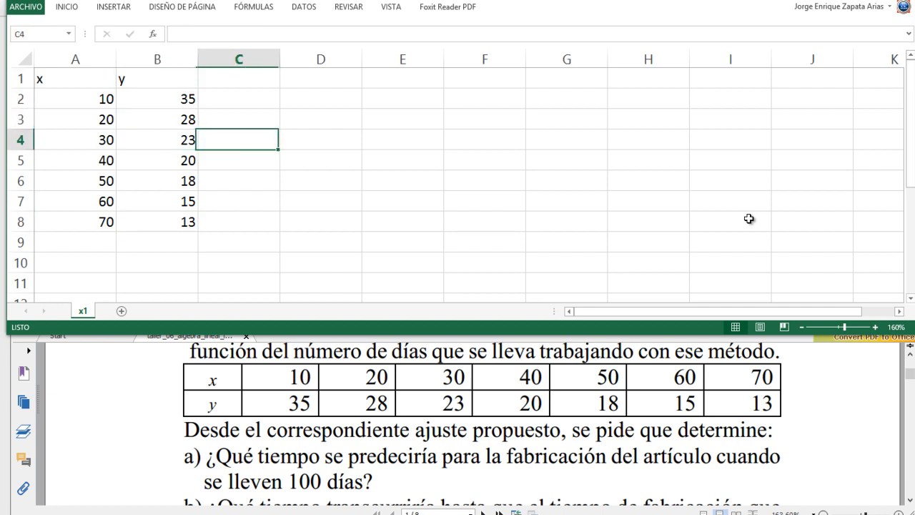
key(Up)
key(Up)
key(Left)
key(Down)
key(Down)
key(Down)
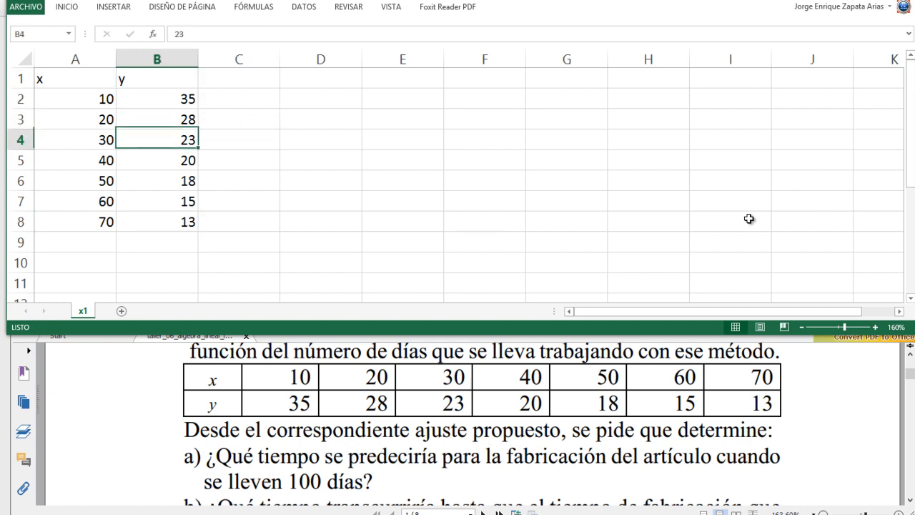
key(Down)
key(Down)
key(Down)
- Enter the matrix label A= in cell D5
key(Up)
key(Up)
key(Up)
key(Right)
key(Right)
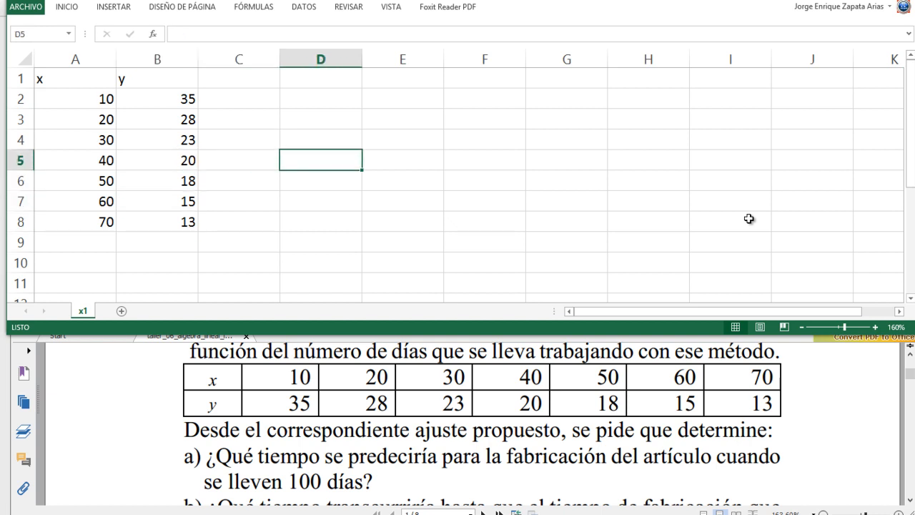
text(A=)
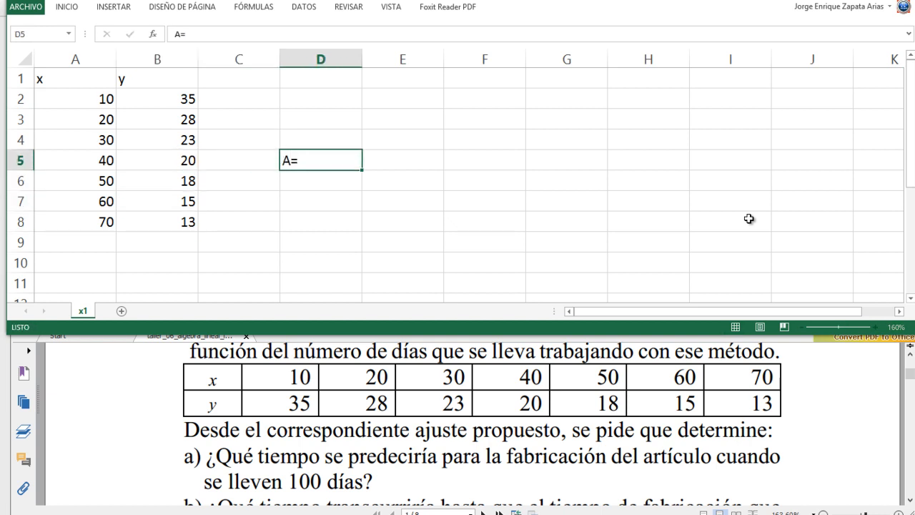
key(Right)
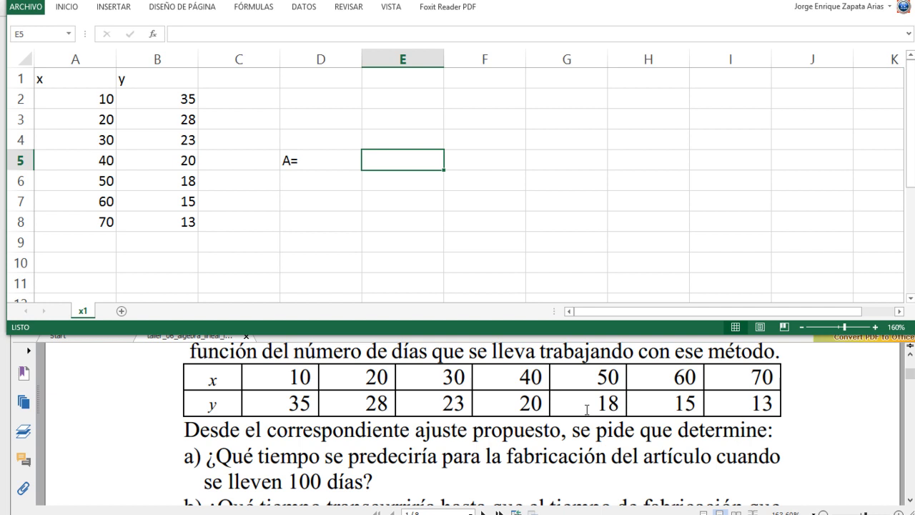
- Read questions a) and b) of exercise 1 in the PDF
click(495, 406)
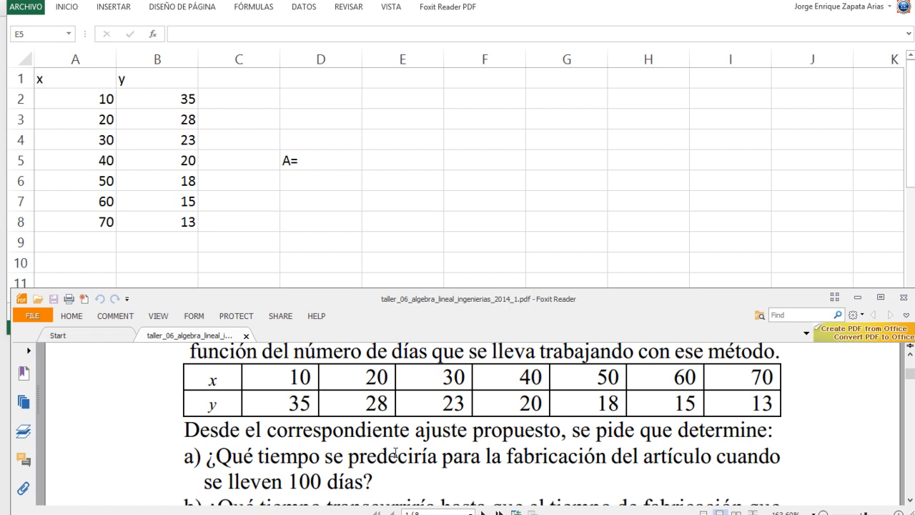
scroll(395, 452, down, 1)
scroll(395, 452, down, 1)
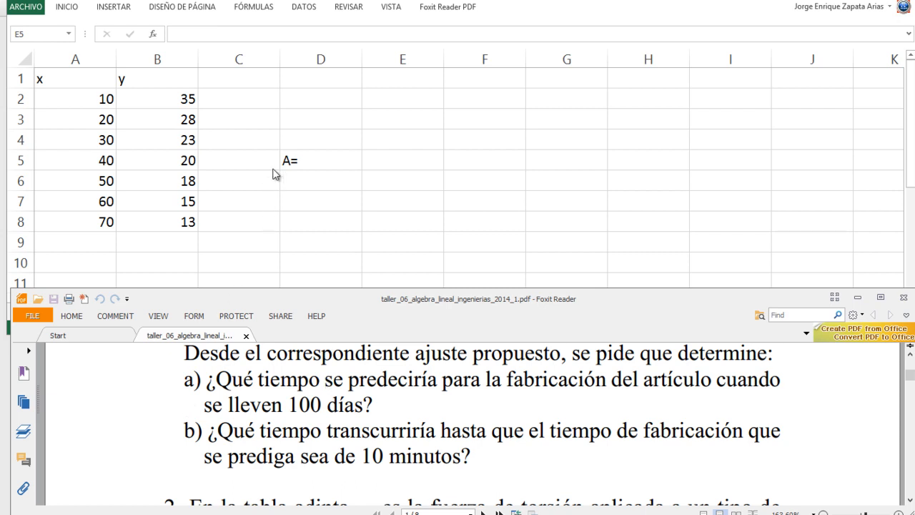
- Fill cells E2 to E8 with 1 as the first column of matrix A
click(368, 156)
click(393, 96)
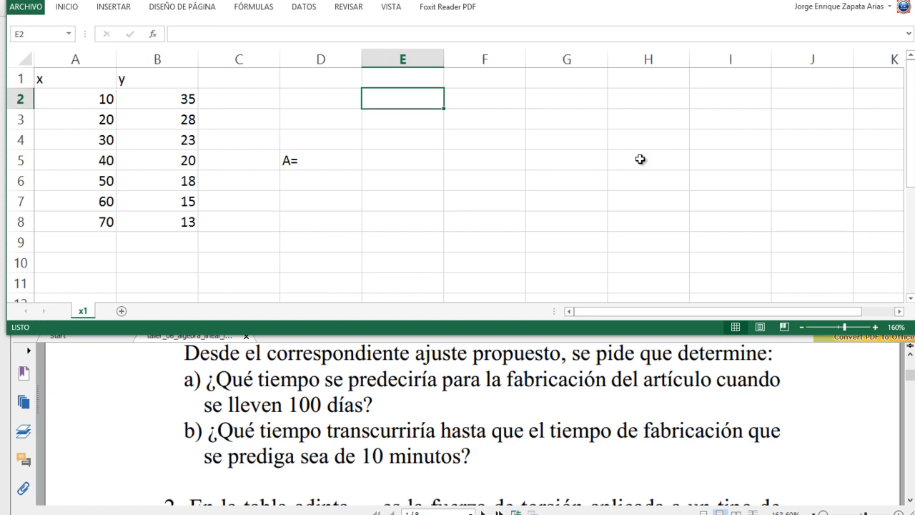
text(1 1 1 1 1 1)
key(Return)
text(1)
- Enter the formula =A2 in cell F2 to start the second column of matrix A
key(Up)
key(Up)
key(Up)
key(Up)
key(Up)
key(Up)
key(Up)
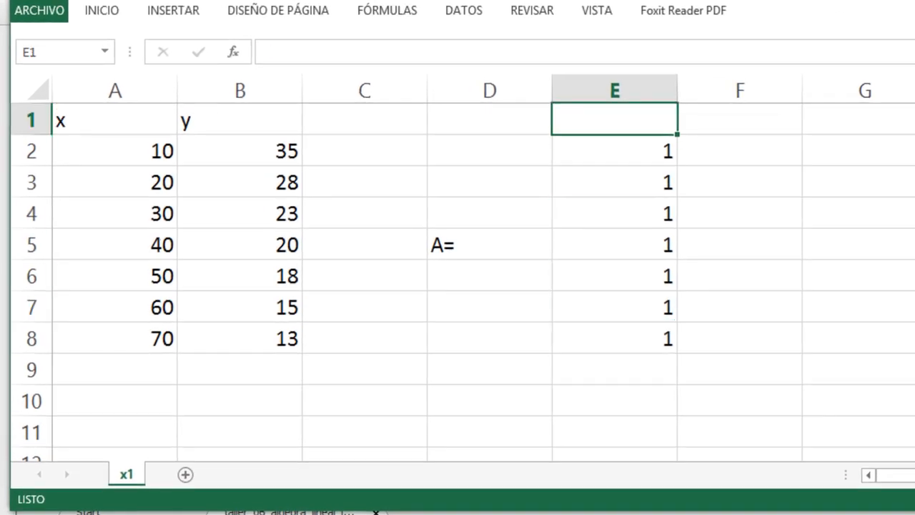
key(Right)
key(Down)
text(=)
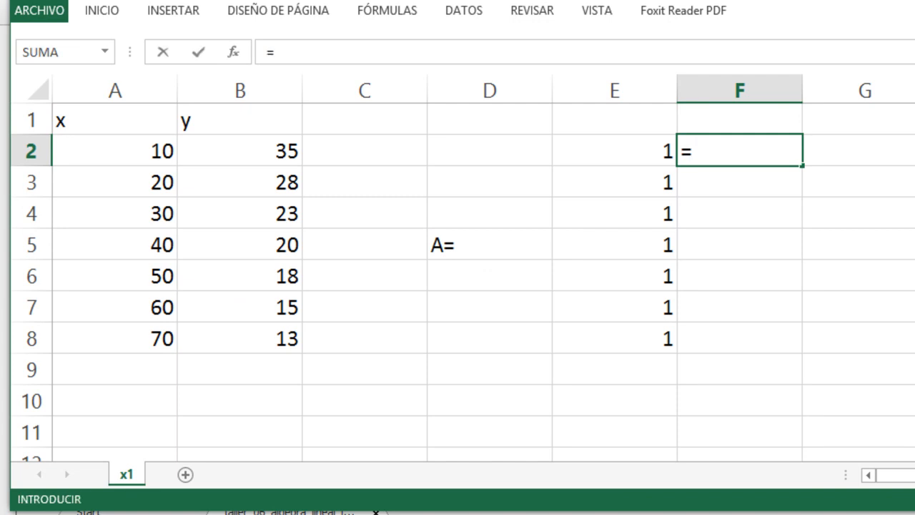
key(Left)
key(Left)
key(Left)
key(Left)
key(Left)
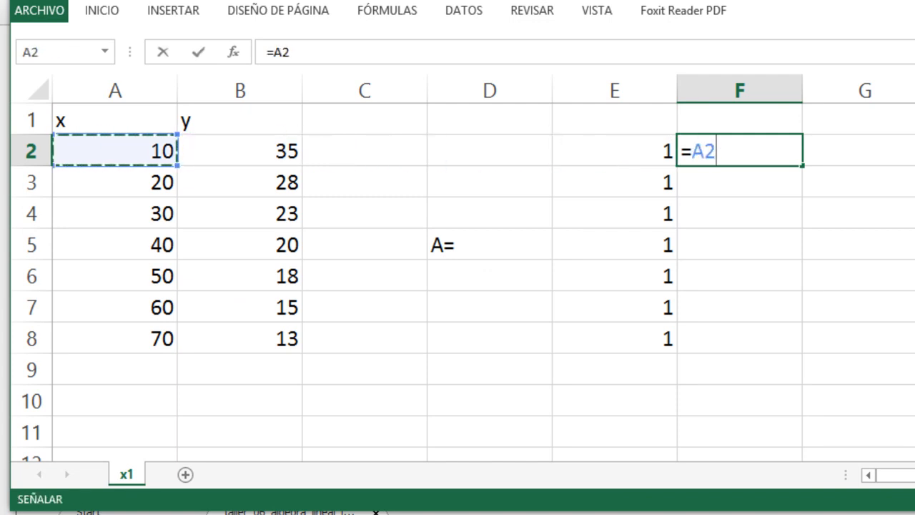
key(Return)
key(Up)
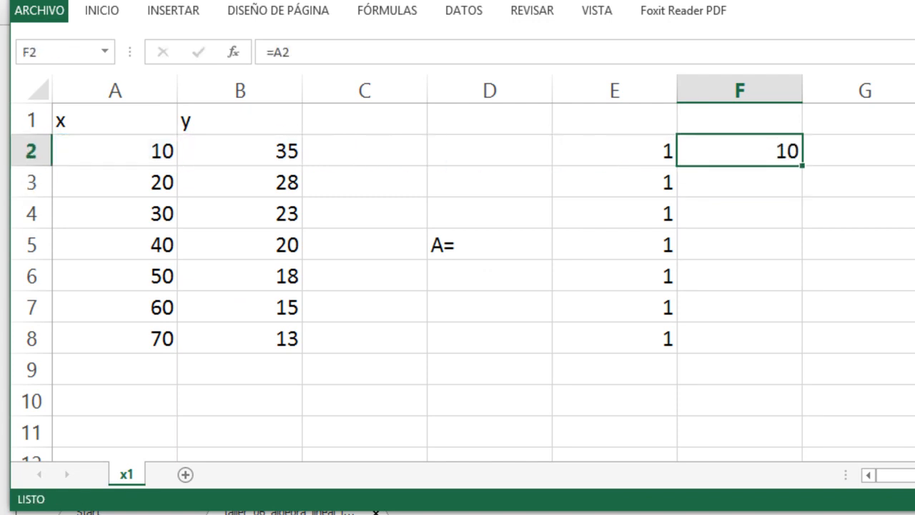
- Copy the formula from F2 into cells F3 to F8
key(ctrl+c)
key(Down)
key(shift+Down)
key(shift+Down)
key(shift+Down)
key(shift+Down)
key(shift+Down)
key(Return)
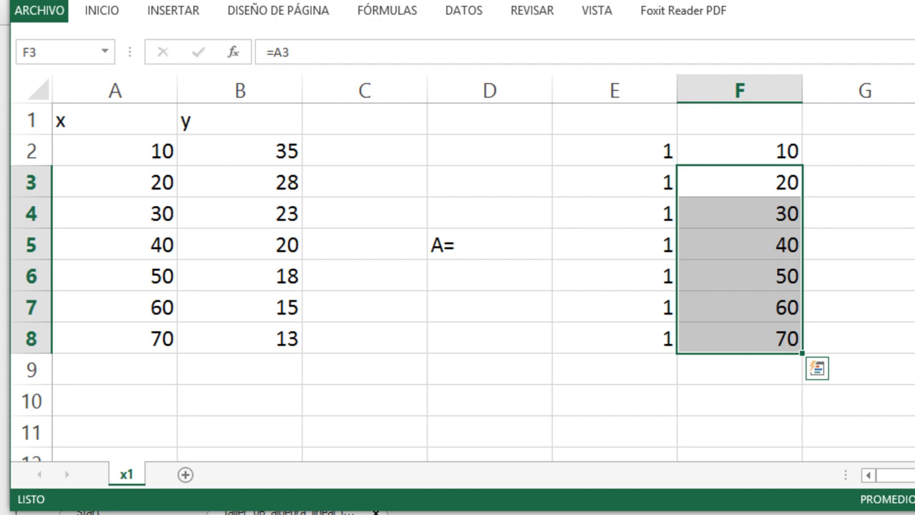
key(Up)
key(Left)
key(Left)
key(Left)
key(Left)
key(Left)
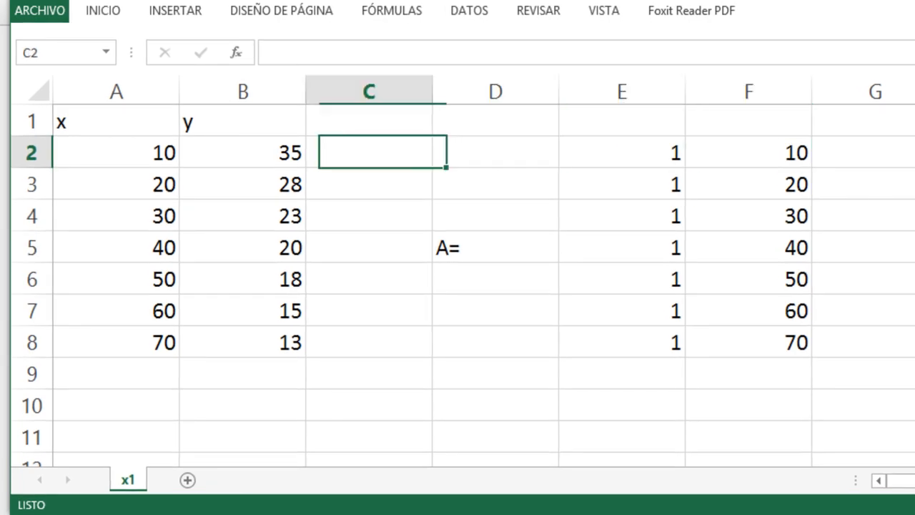
key(Right)
key(Down)
key(Down)
key(Down)
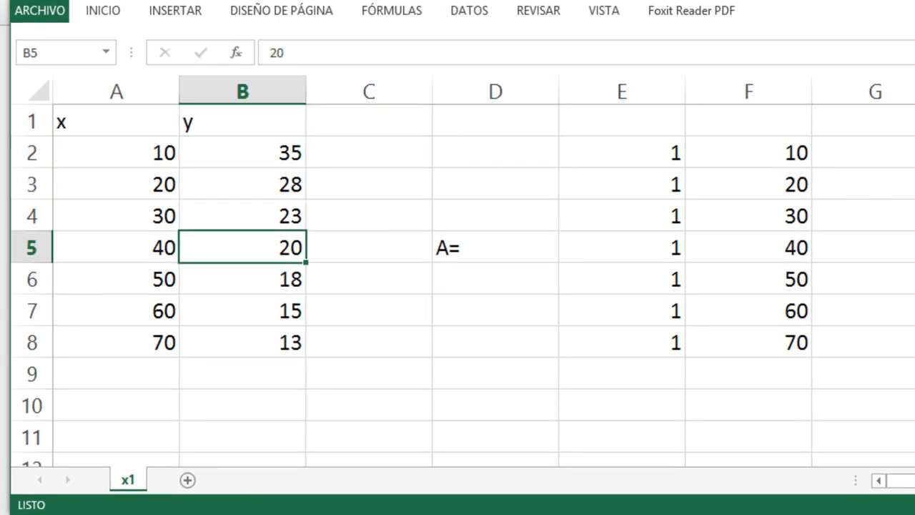
key(Up)
key(Up)
key(Up)
key(Right)
key(Right)
key(Right)
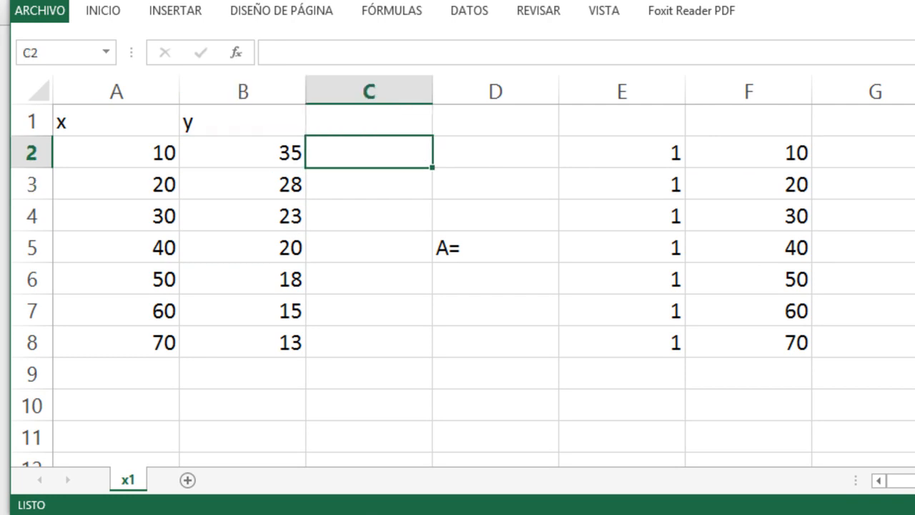
key(Right)
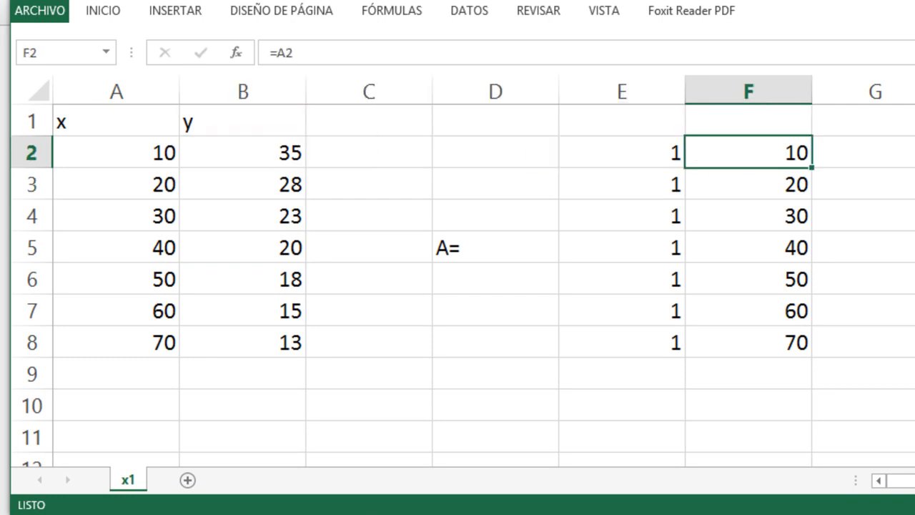
key(Down)
key(Left)
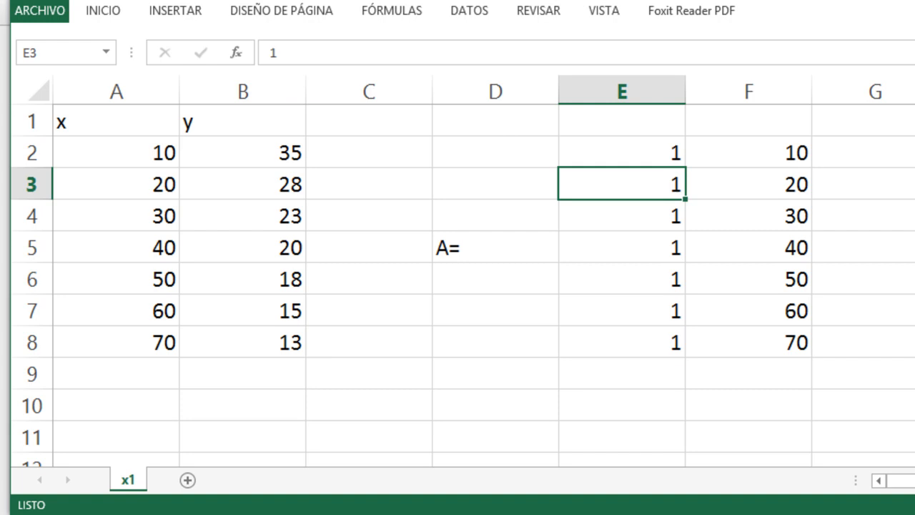
- Enter the label Y= in cell H5 to identify the vector of y values
key(Down)
key(Right)
key(Up)
- Enter the formula =B2 in cell I2 to start vector Y
key(Up)
key(Left)
key(Down)
key(Down)
key(Right)
key(Right)
key(Right)
key(Left)
key(Right)
text(Y=)
key(ctrl+Return)
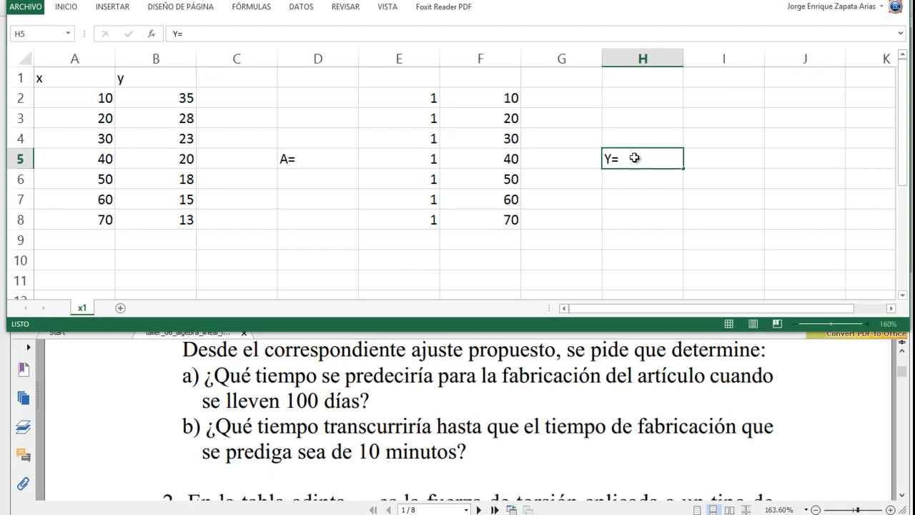
key(Right)
- Copy the formula from I2 into cells I3 to I8 to complete vector Y
key(Up)
key(Up)
key(Up)
text(=)
key(Left)
key(Left)
key(Left)
key(Left)
key(Left)
key(Left)
key(Left)
key(Return)
key(Up)
key(ctrl+c)
key(Down)
key(shift+Down)
key(shift+Down)
key(shift+Down)
key(shift+Down)
key(shift+Down)
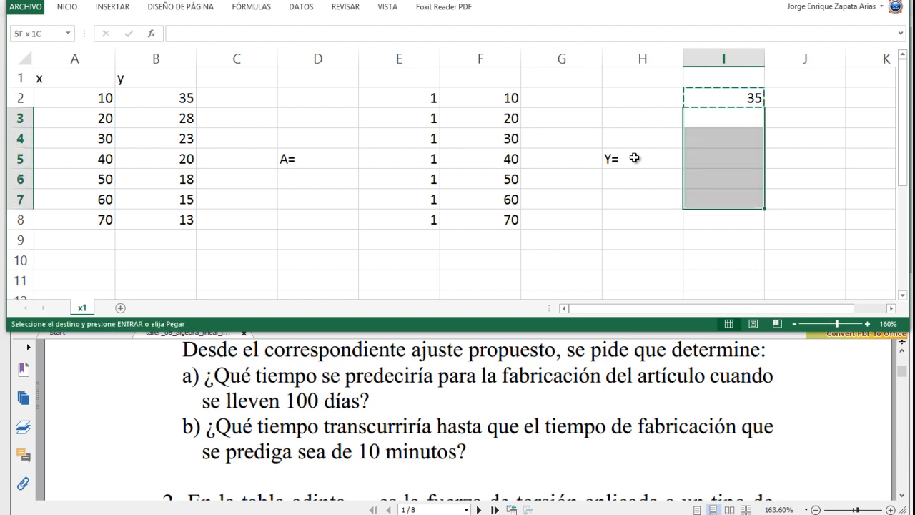
key(ctrl+v)
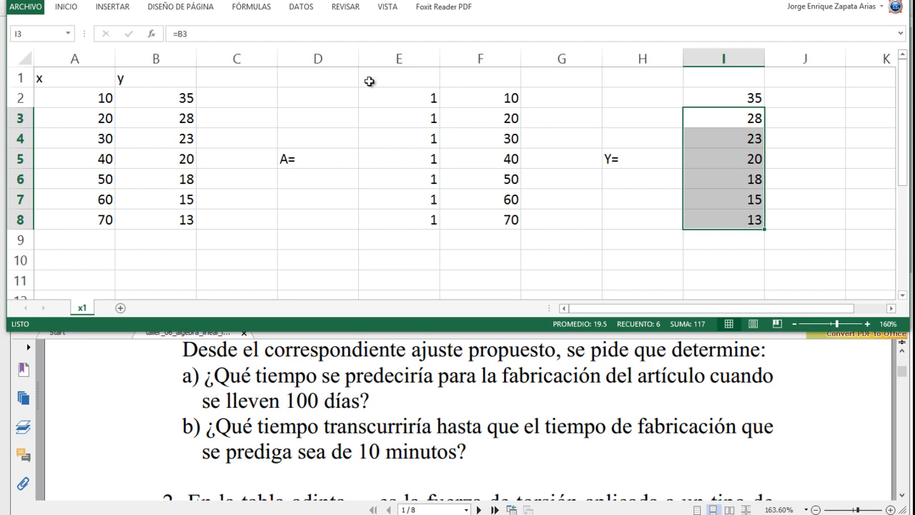
- Compare the column of ones in E2:E8 with the x data and inspect the formula in F2
click(392, 98)
drag(392, 98, 391, 215)
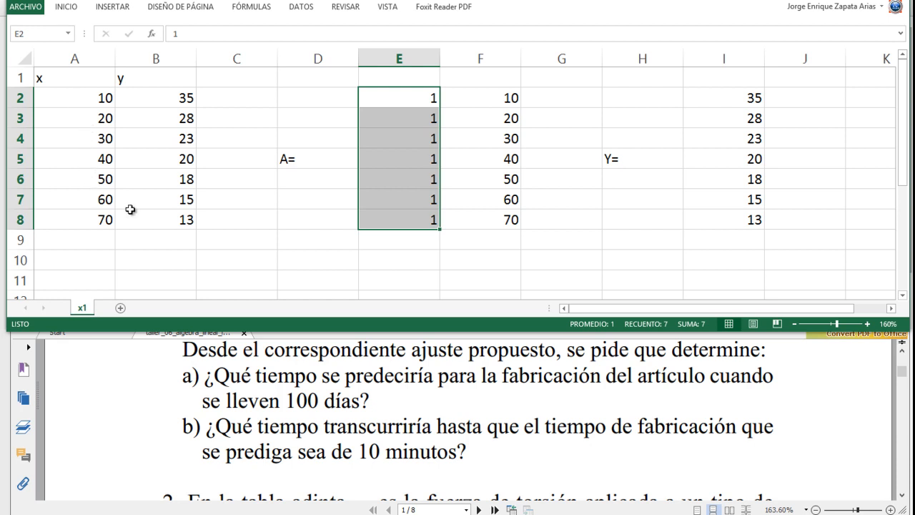
click(406, 104)
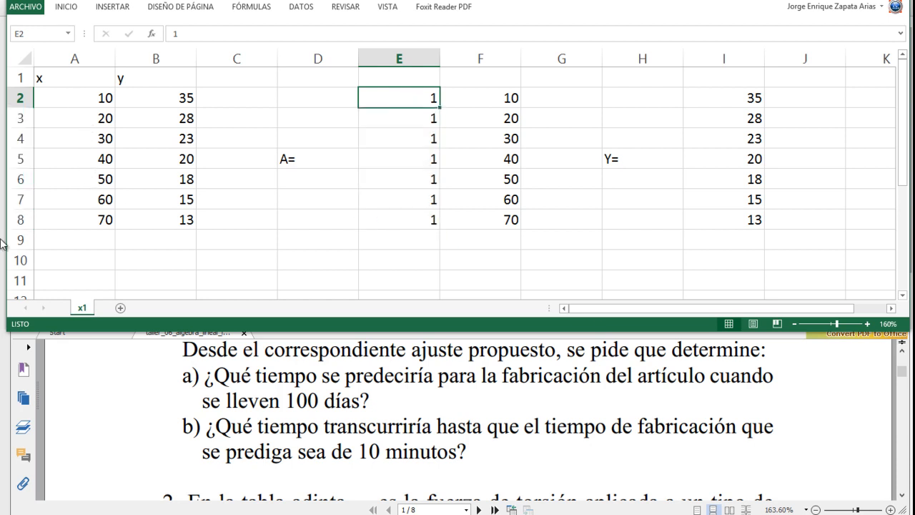
drag(73, 103, 71, 214)
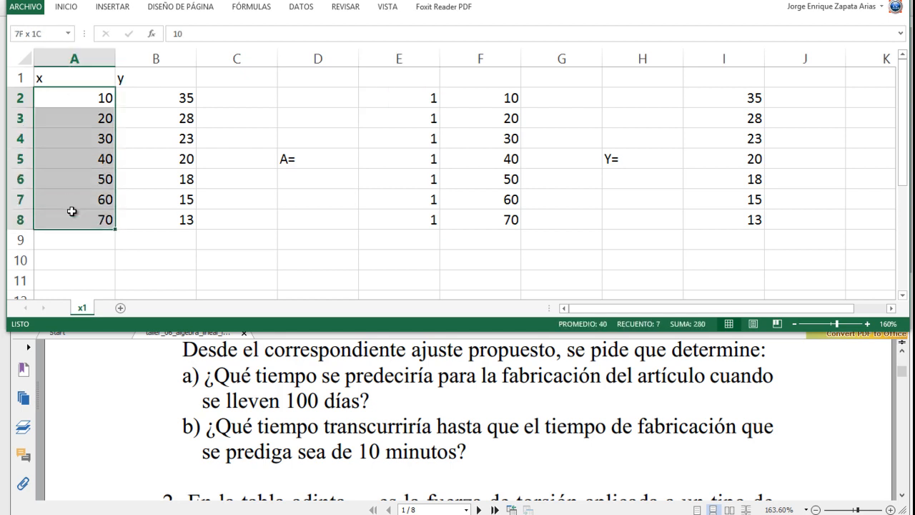
click(404, 106)
drag(407, 121, 407, 216)
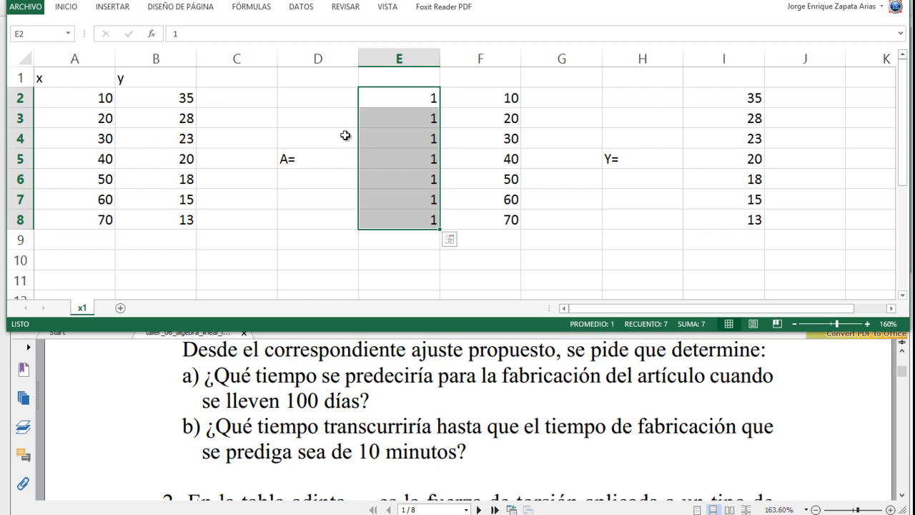
click(482, 98)
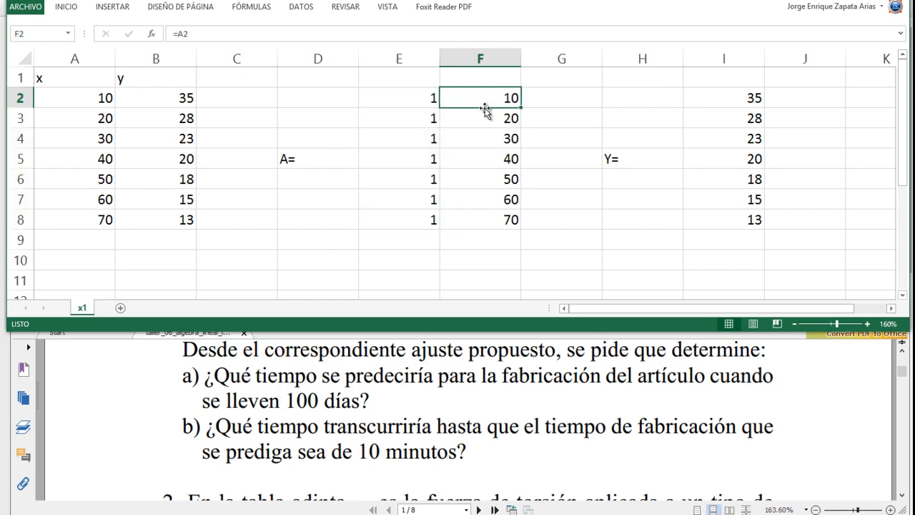
double_click(484, 103)
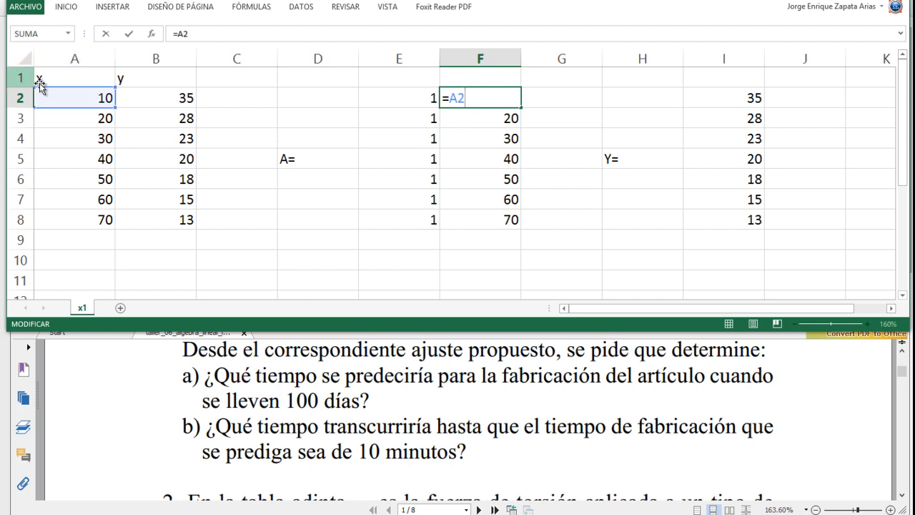
key(ctrl+Return)
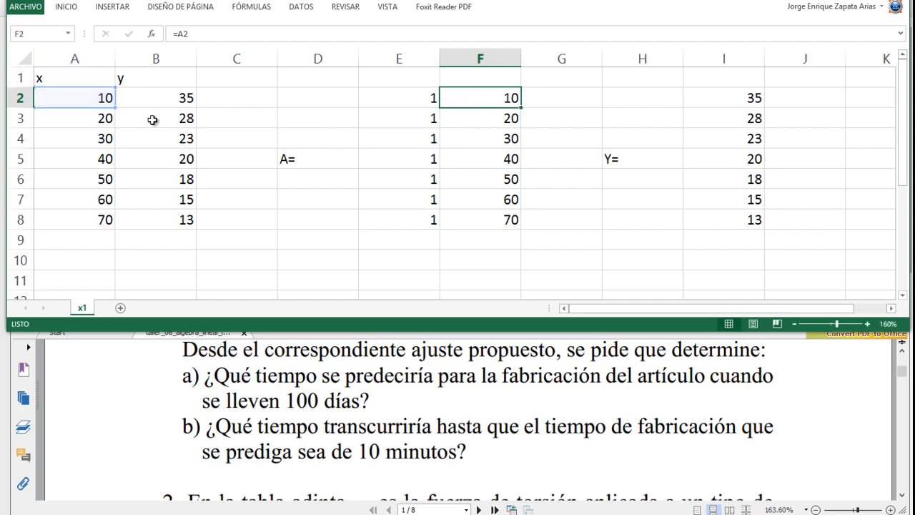
- Test the link to matrix A by setting A2 to 12, and restore A2 to 10
click(86, 95)
text(12)
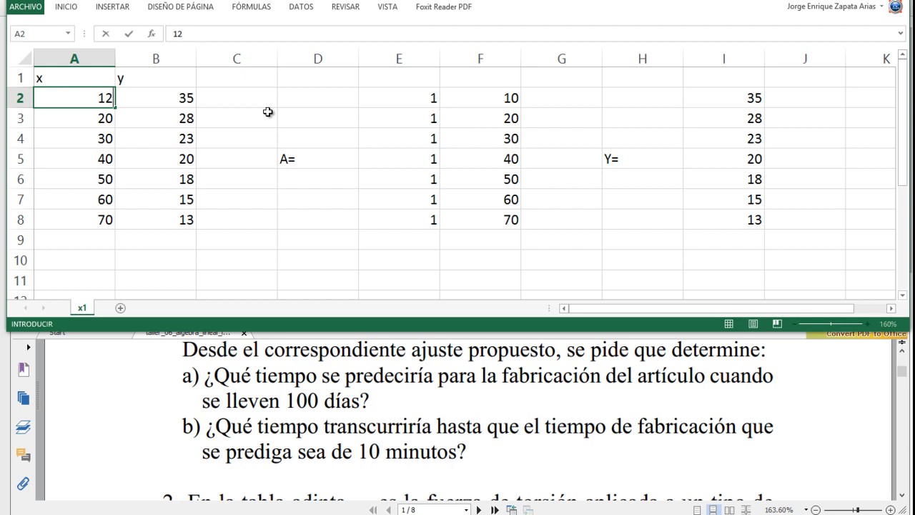
key(Return)
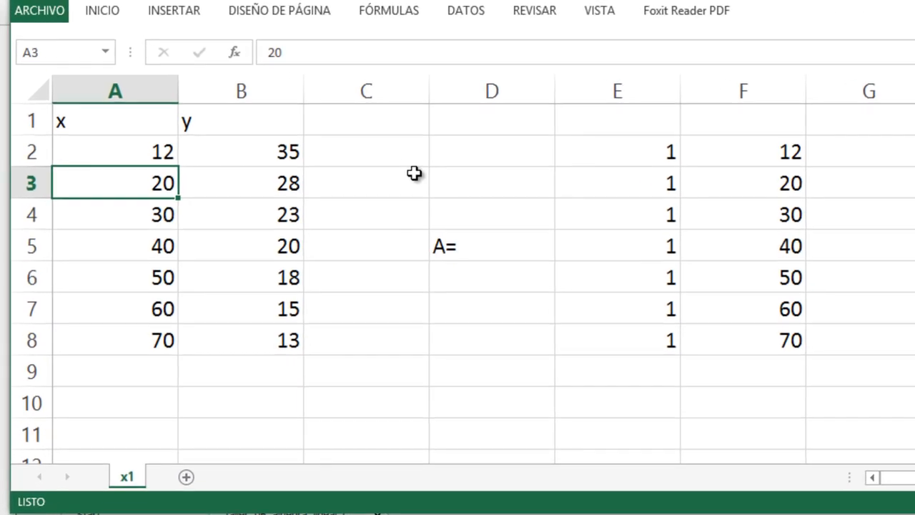
key(Up)
text(10)
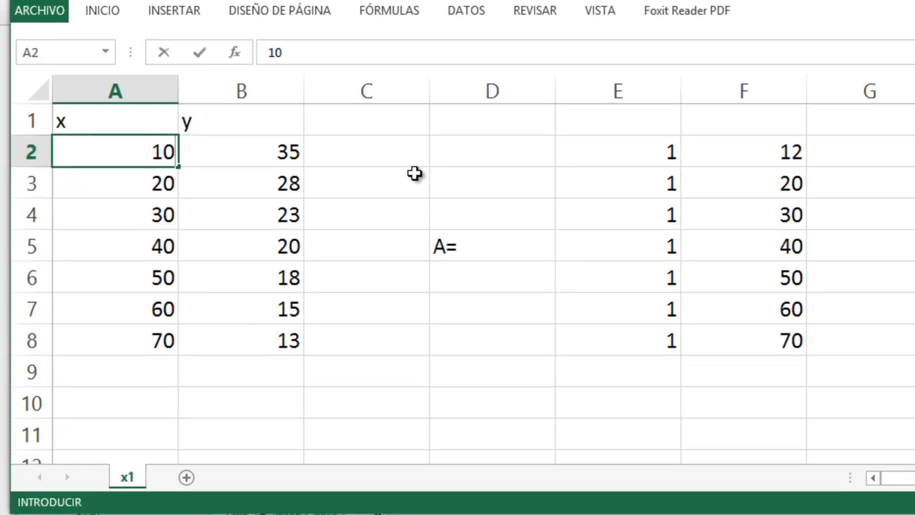
key(Return)
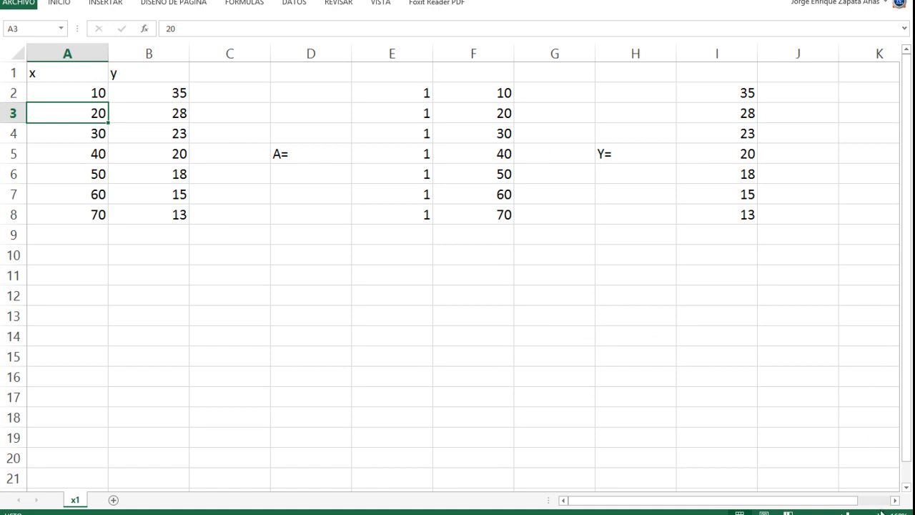
- Check the x and y data in A2:B8, including the first and last value of each column
click(879, 513)
click(879, 513)
click(879, 513)
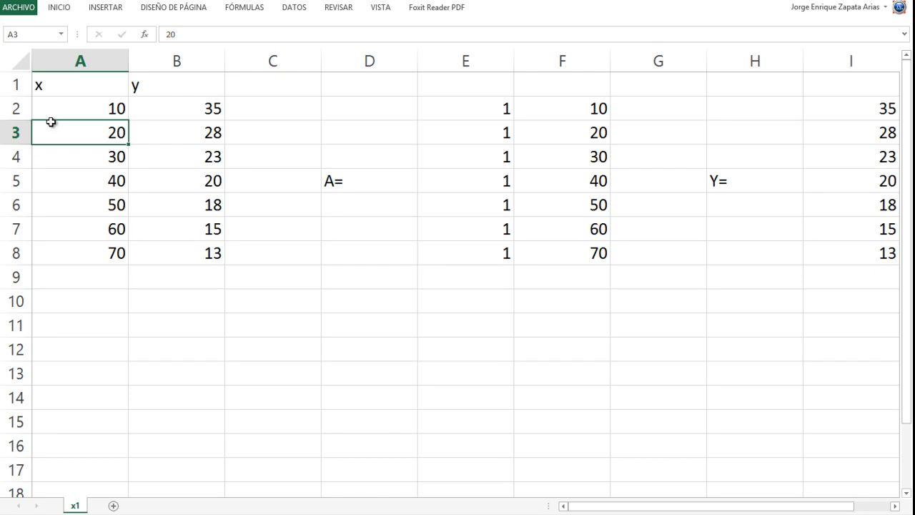
drag(63, 104, 196, 250)
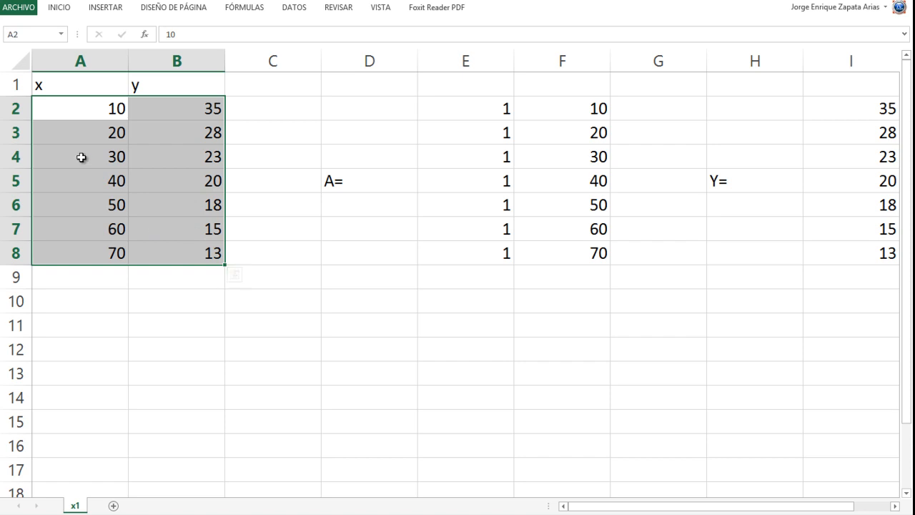
drag(78, 100, 68, 111)
click(69, 110)
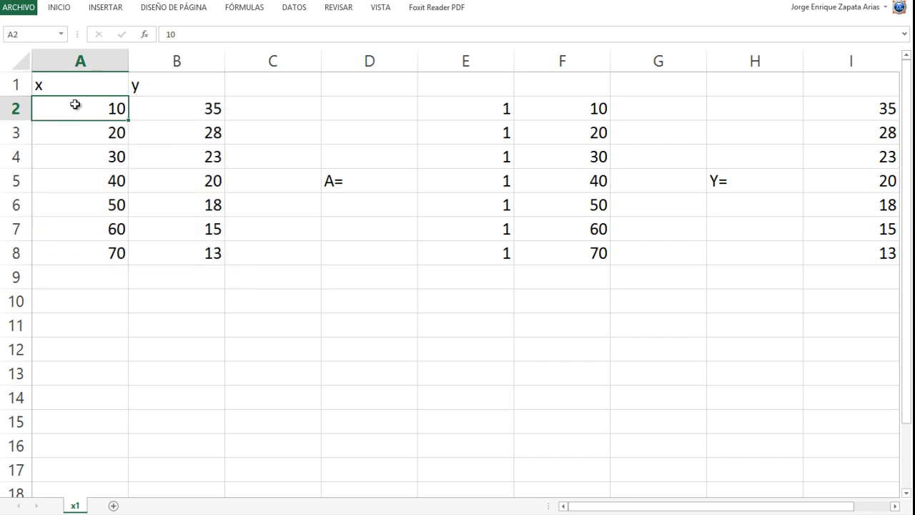
click(73, 252)
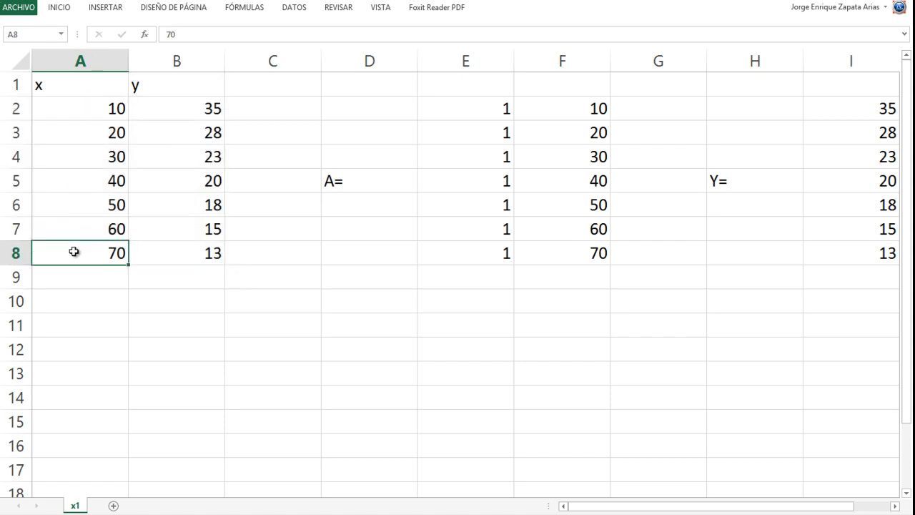
click(168, 109)
click(174, 244)
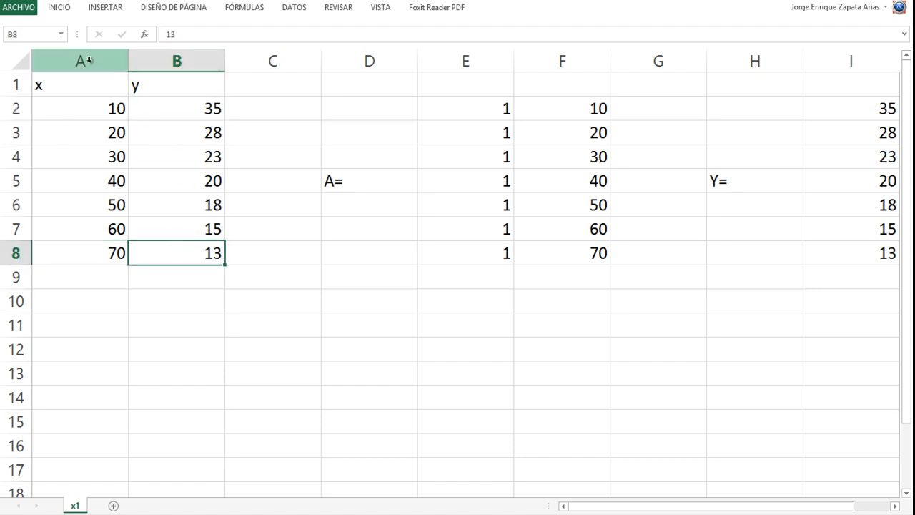
- Set the width of columns A to I to 6
drag(87, 56, 867, 123)
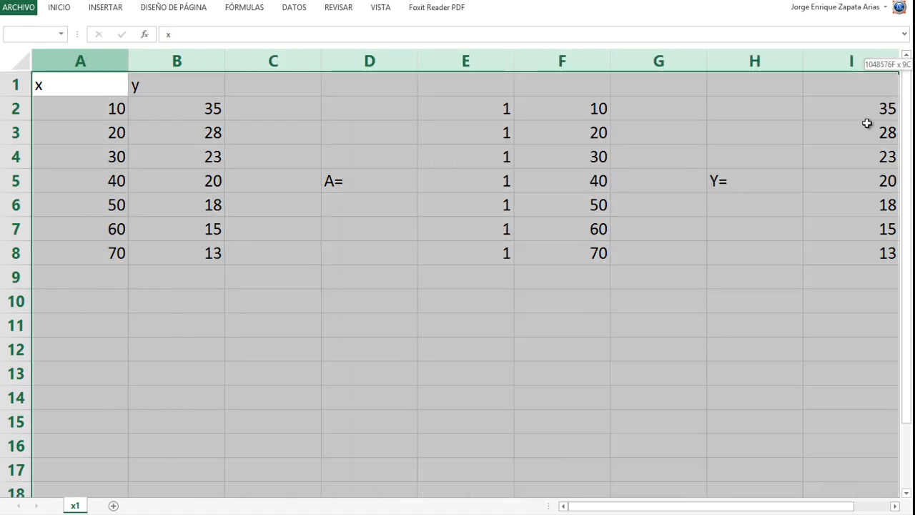
click(461, 54)
right_click(459, 54)
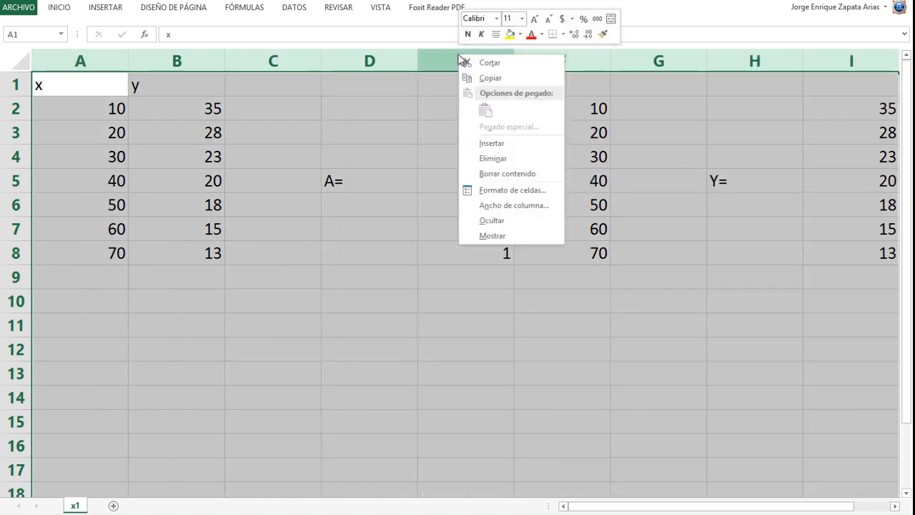
click(499, 210)
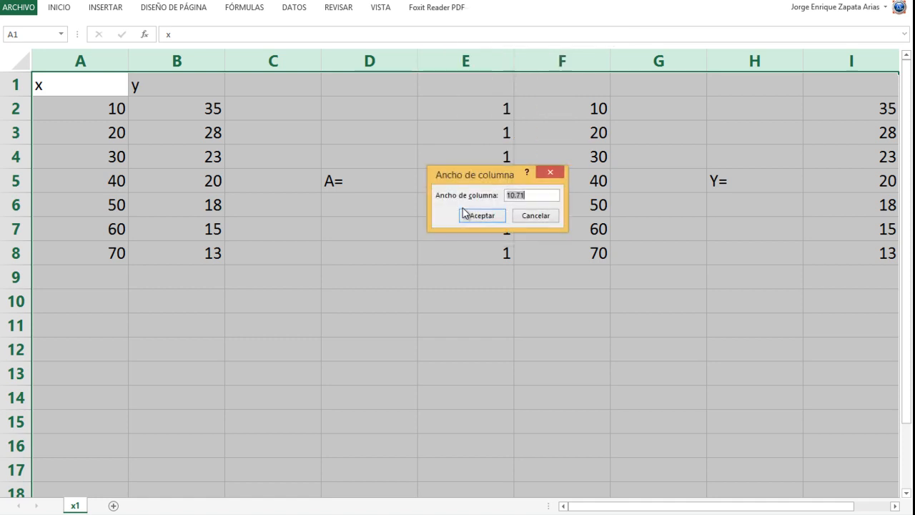
text(6)
key(Return)
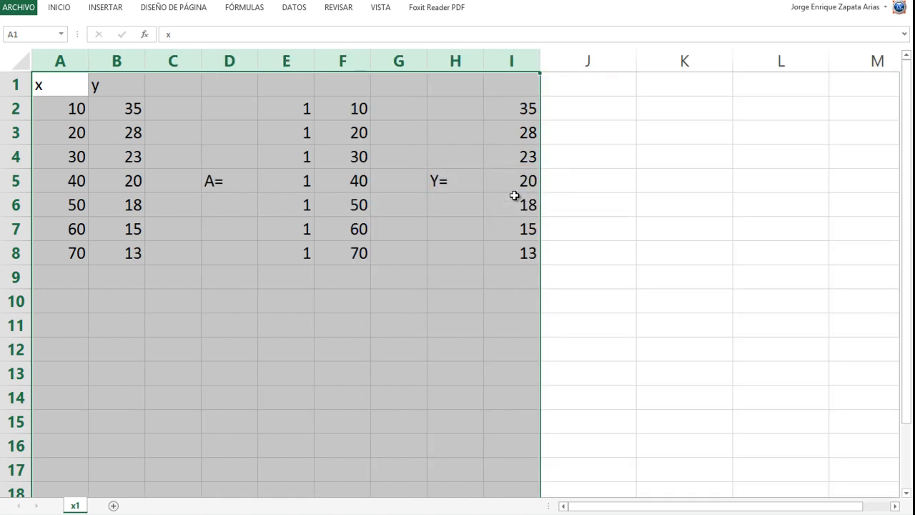
- Set the width of columns A to I to 8
right_click(360, 63)
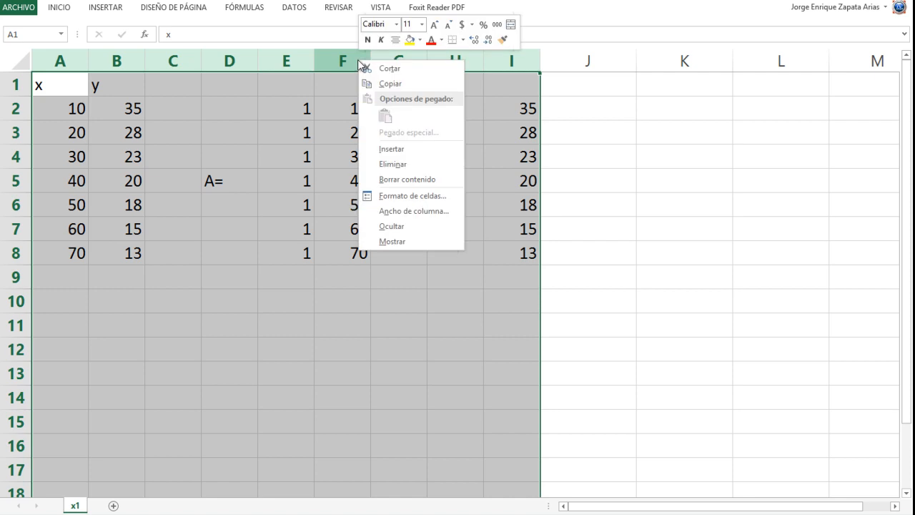
click(401, 211)
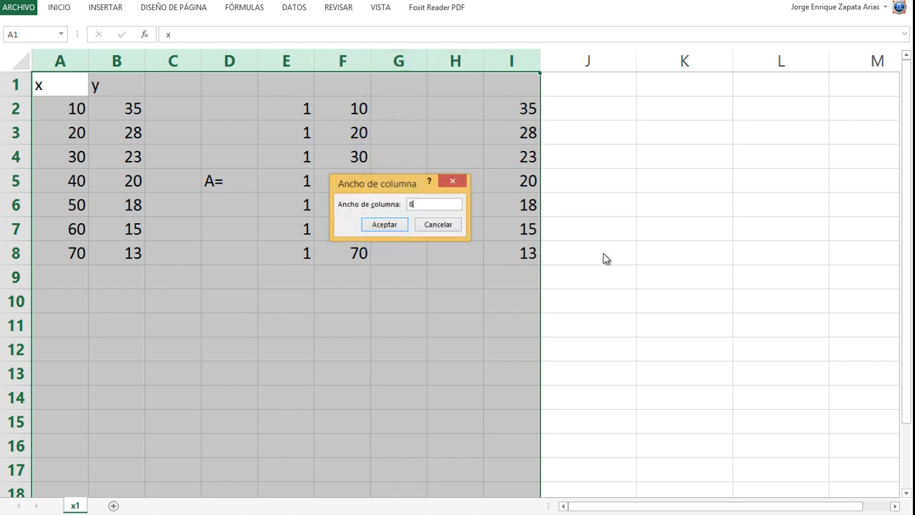
text(8)
key(Return)
click(519, 349)
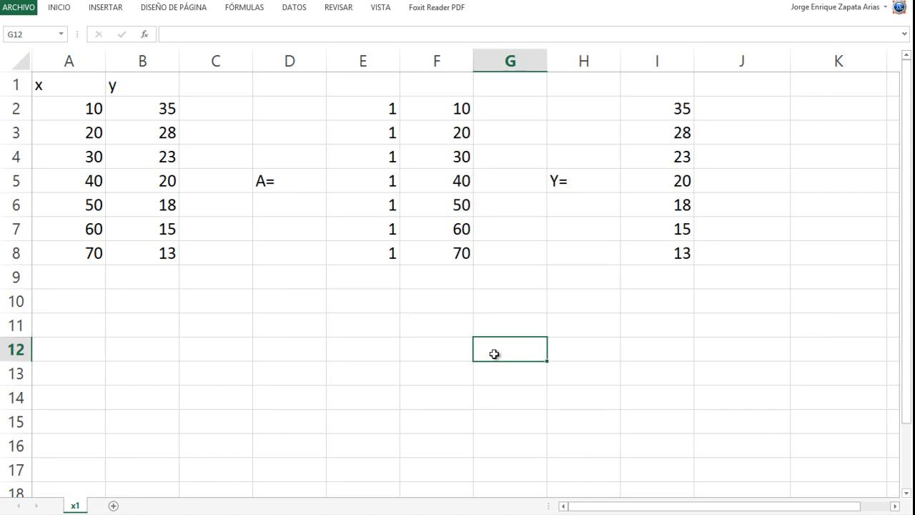
- Review matrix A in E2:F8 and vector Y in I2:I8
click(298, 104)
drag(350, 109, 447, 253)
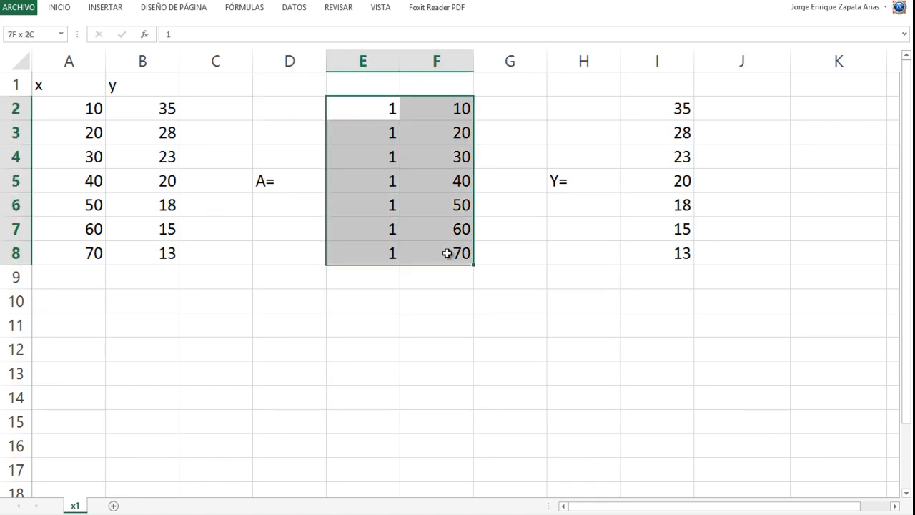
drag(648, 113, 658, 259)
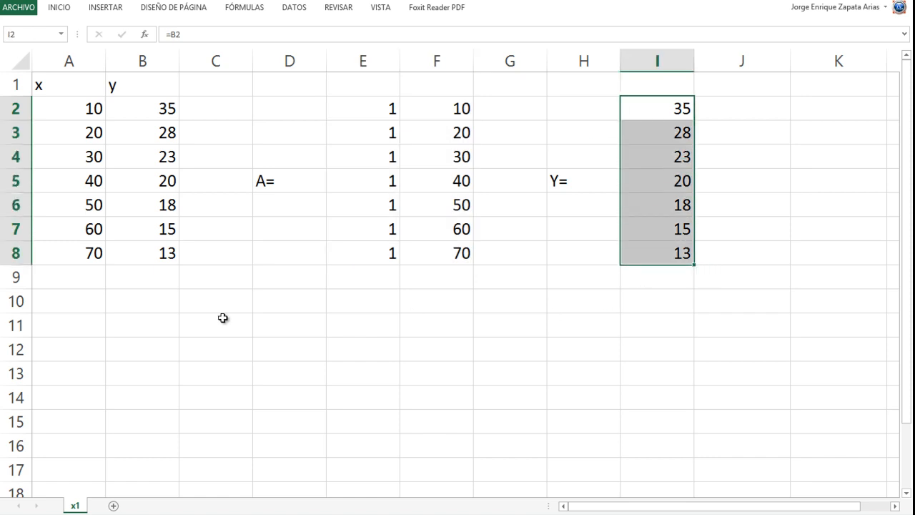
- Find the linear fit y=a+bx in the PDF's formula pages and read its matrix definitions and solution formula for v
click(885, 1)
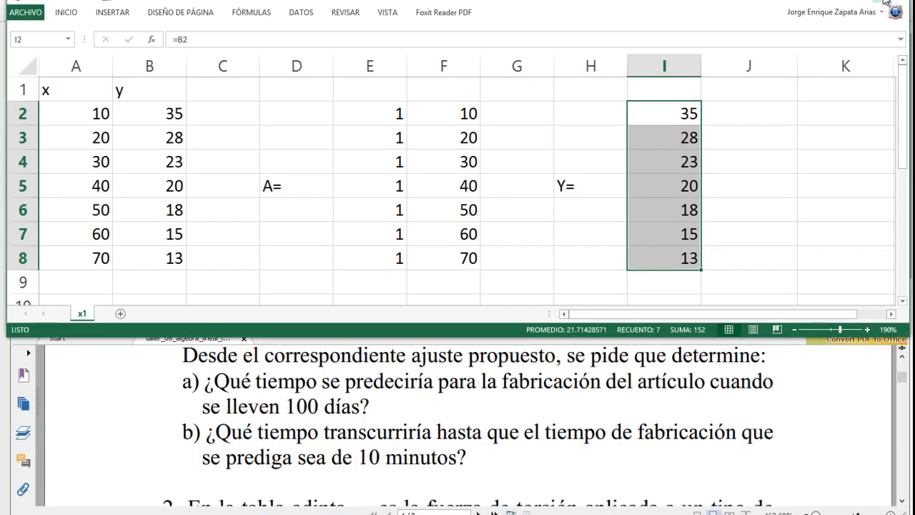
click(356, 419)
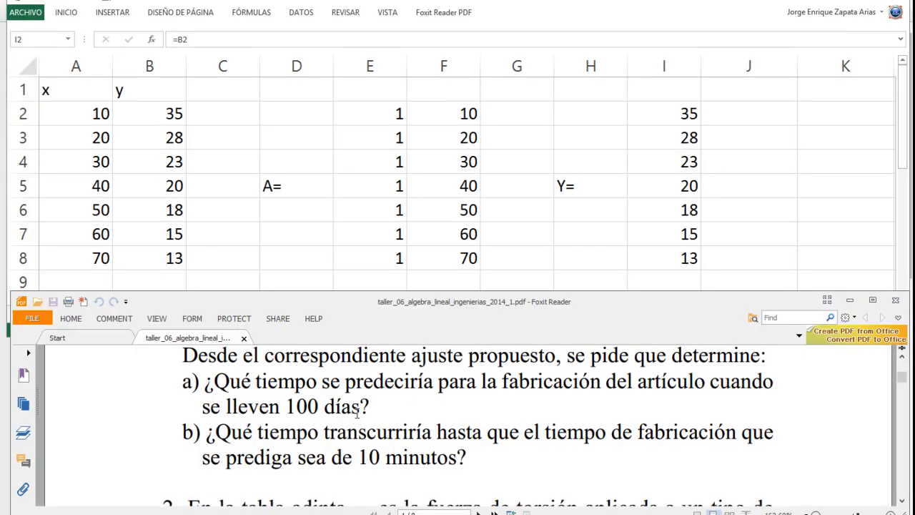
scroll(355, 419, down, 10)
scroll(355, 419, down, 15)
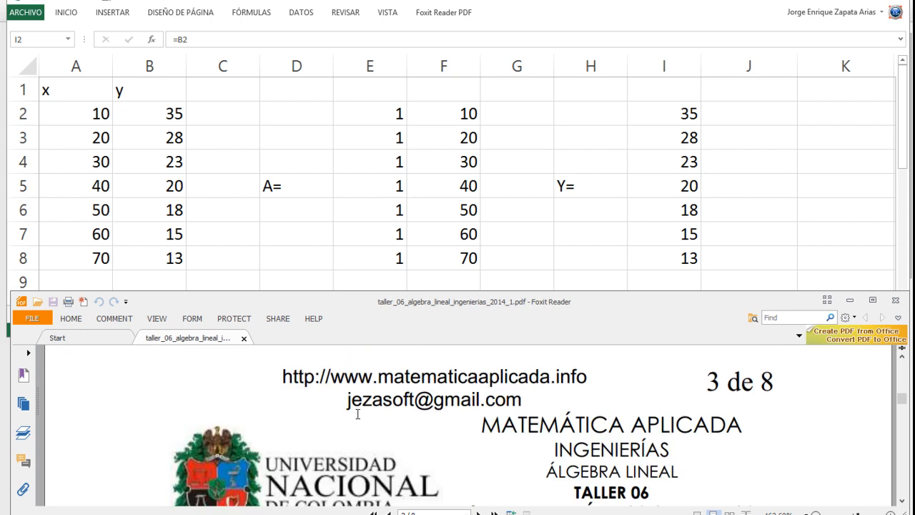
drag(902, 410, 903, 484)
scroll(649, 427, up, 12)
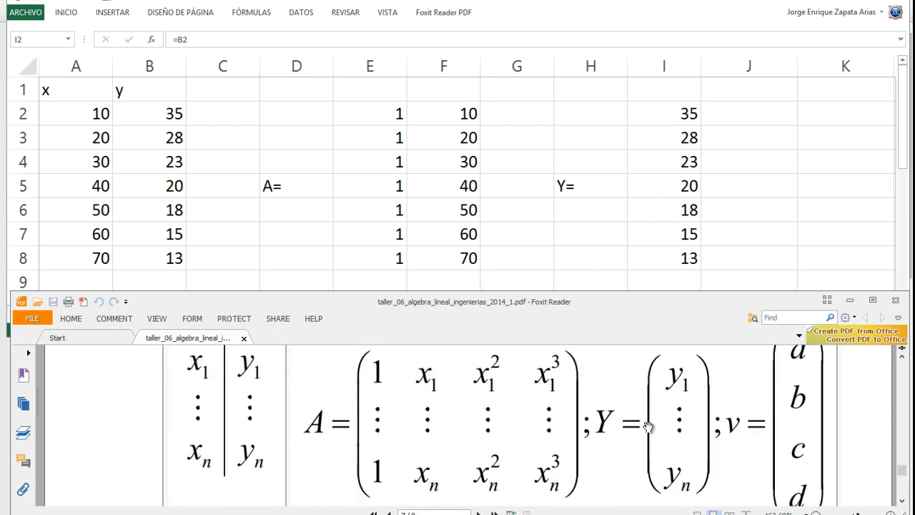
scroll(649, 428, up, 5)
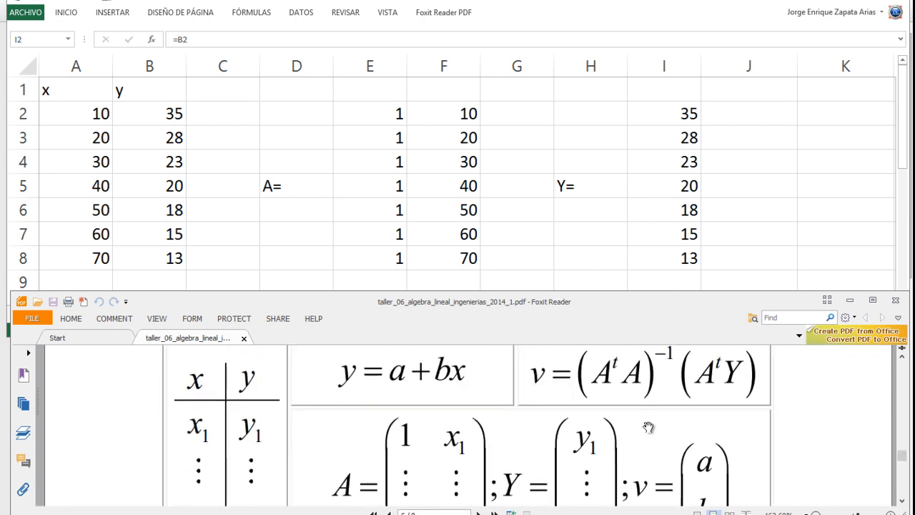
scroll(649, 428, down, 1)
scroll(650, 422, down, 1)
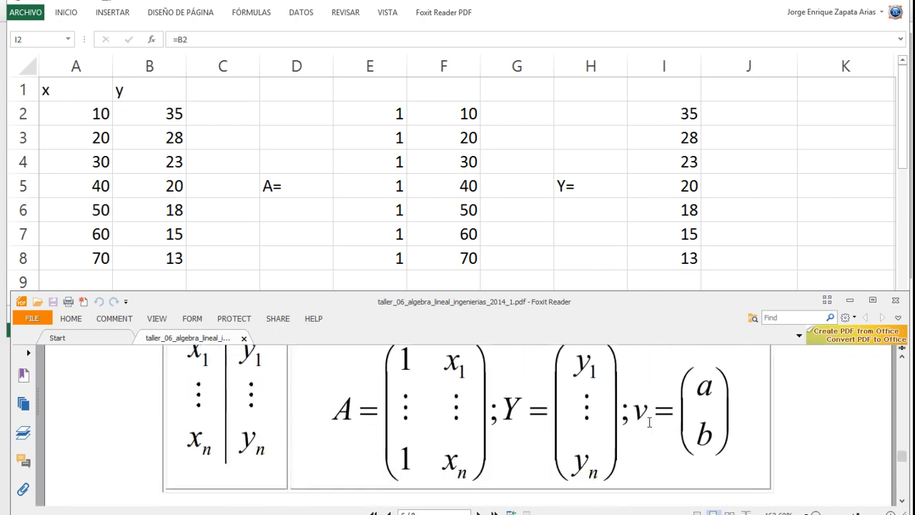
scroll(649, 423, up, 2)
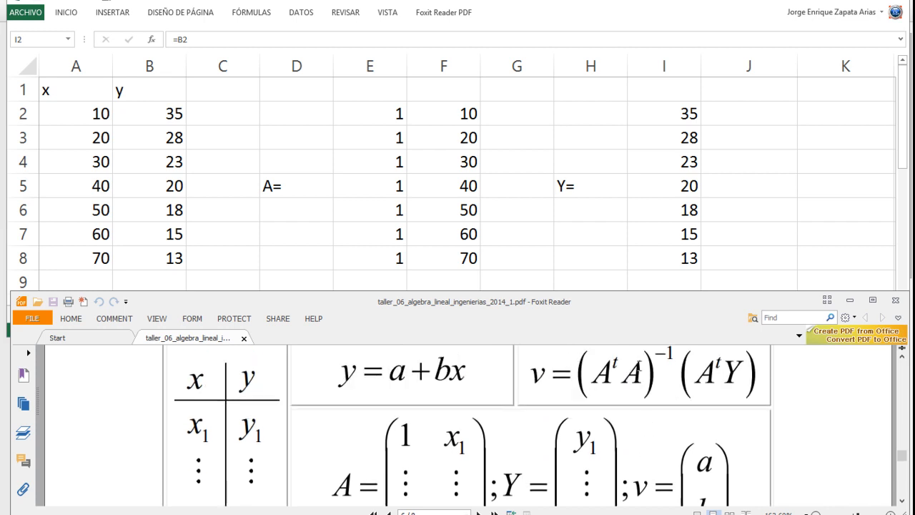
- Label cell A11 of the worksheet "At=" for the transpose of matrix A
click(307, 249)
scroll(304, 251, down, 2)
scroll(303, 251, up, 1)
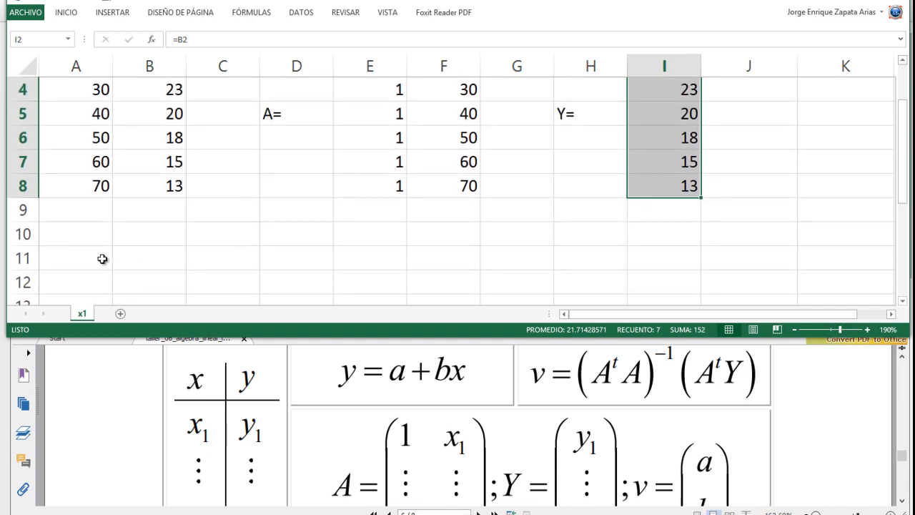
click(81, 254)
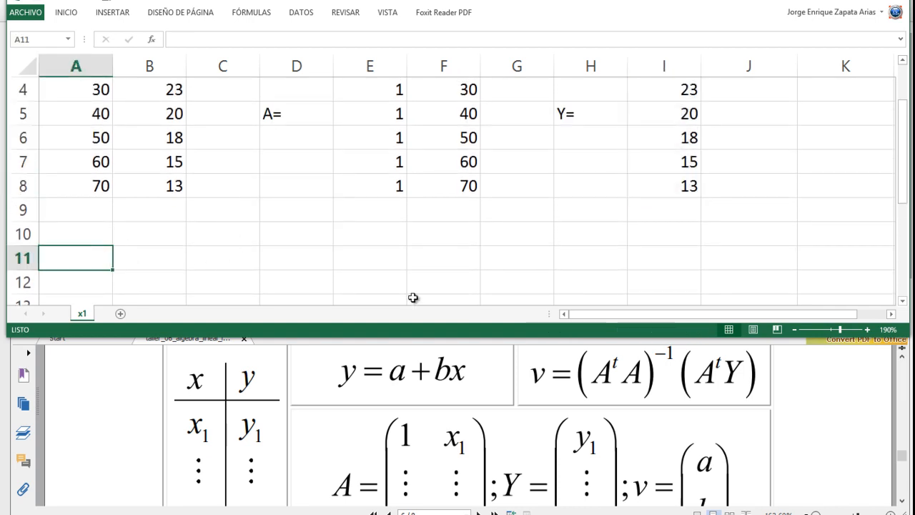
text(At=)
key(Tab)
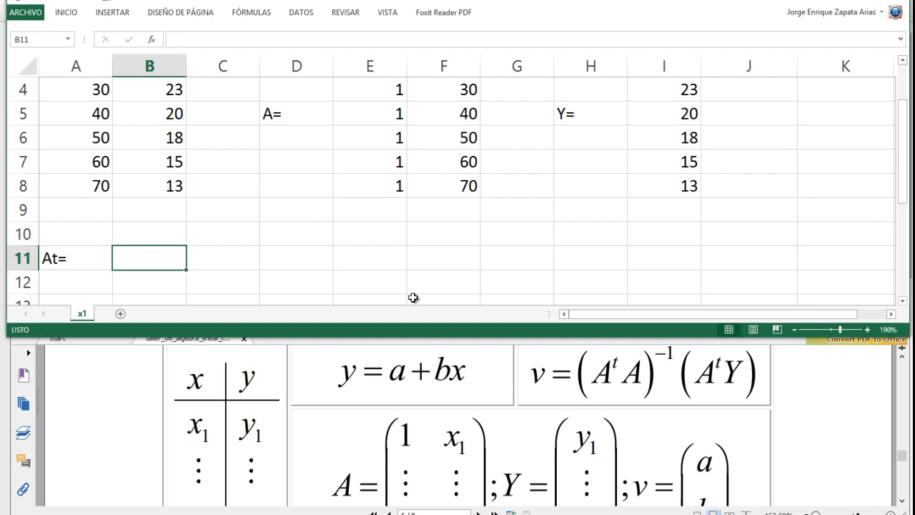
- Fill the first row of the transpose, B10:H10, with the value 1 in every cell
key(Up)
text(1)
key(Tab)
text(1)
key(Tab)
text(1)
key(Tab)
text(1)
key(Tab)
text(1)
key(Tab)
text(1)
key(Tab)
text(1)
key(Tab)
- Check that the row of ones in B10:H10 has as many entries as matrix A has rows
key(shift+Tab)
key(shift+Tab)
key(shift+Tab)
key(shift+Tab)
key(shift+Tab)
key(shift+Tab)
key(shift+Tab)
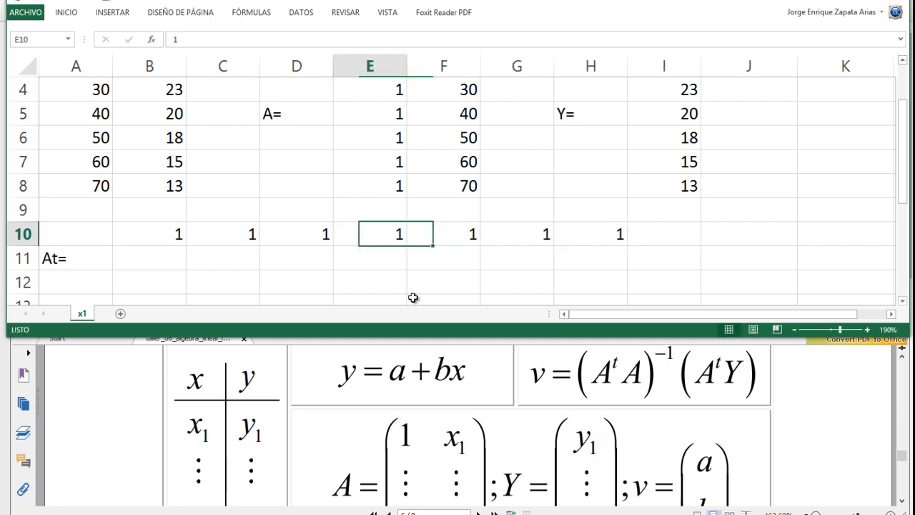
key(Tab)
key(Tab)
key(Tab)
key(Tab)
key(Tab)
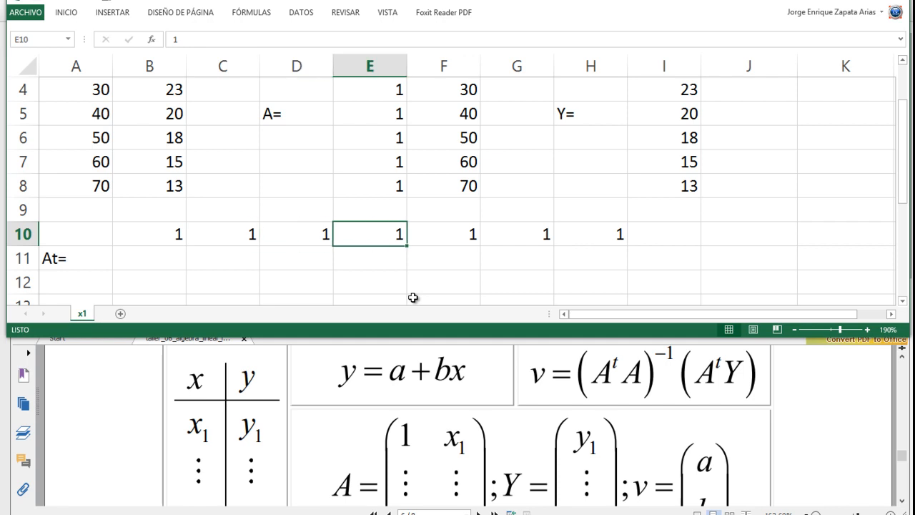
key(Tab)
key(shift+Tab)
key(shift+Tab)
key(shift+Tab)
key(shift+Tab)
key(shift+Tab)
key(Down)
key(Up)
key(shift+Tab)
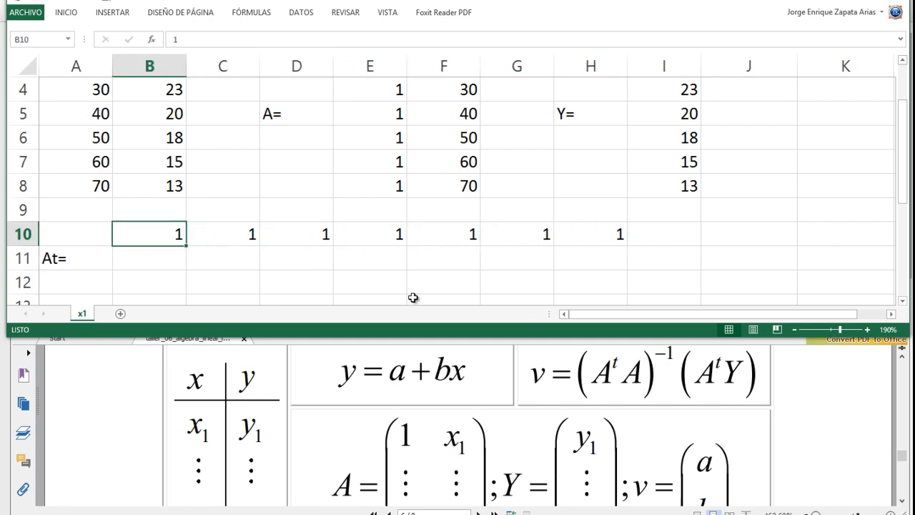
key(shift+Right)
key(shift+Right)
key(shift+Right)
key(shift+Right)
key(shift+Right)
key(shift+Right)
key(shift+Right)
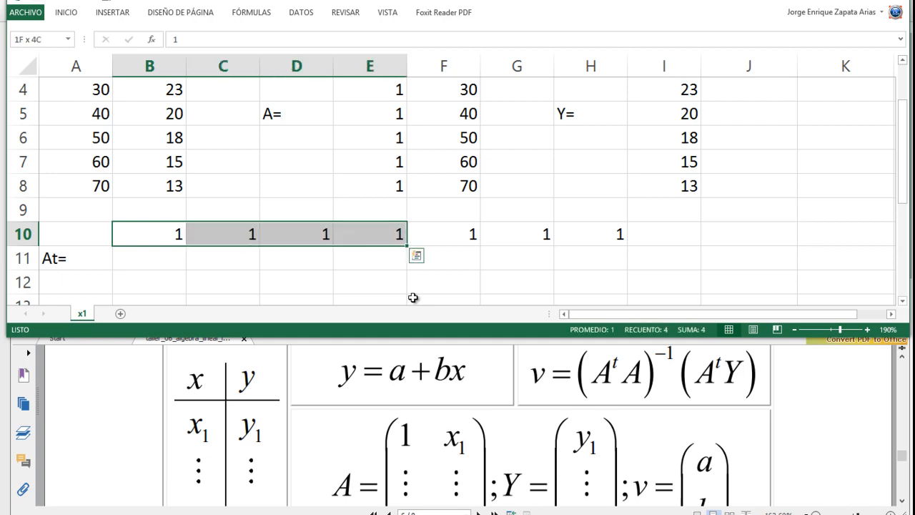
key(shift+Left)
key(shift+Left)
key(shift+Right)
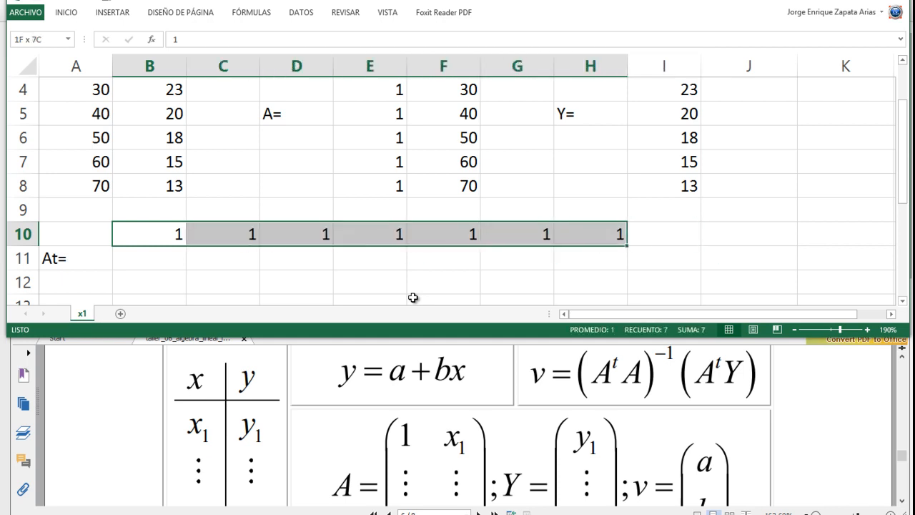
- Link B11, the first entry of the transpose's second row, to the x value in A2
key(Down)
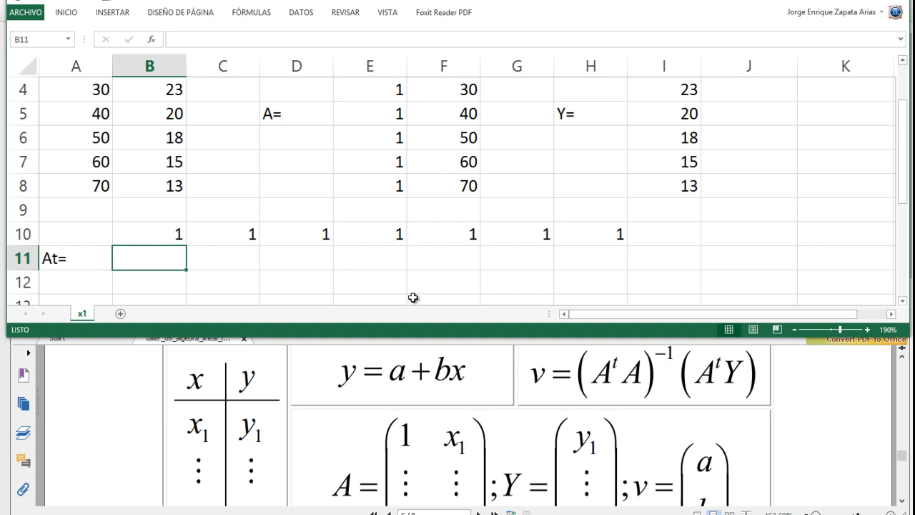
text(=)
key(Up)
key(Up)
key(Up)
key(Up)
key(Up)
key(Up)
key(Up)
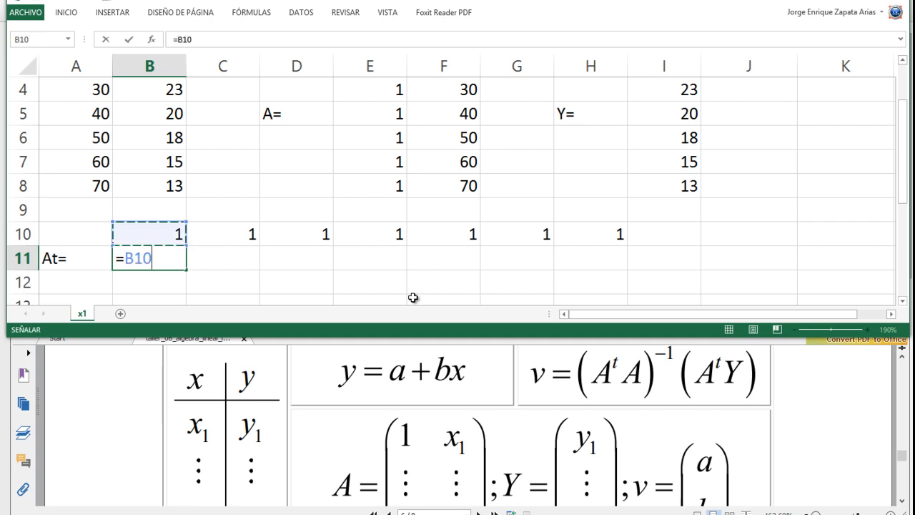
key(Up)
key(Up)
key(Up)
key(Down)
key(Left)
key(Return)
- Continue the transpose's second row by linking C11, D11 and E11 to A3, A4 and A5
key(Up)
key(Right)
text(=A3)
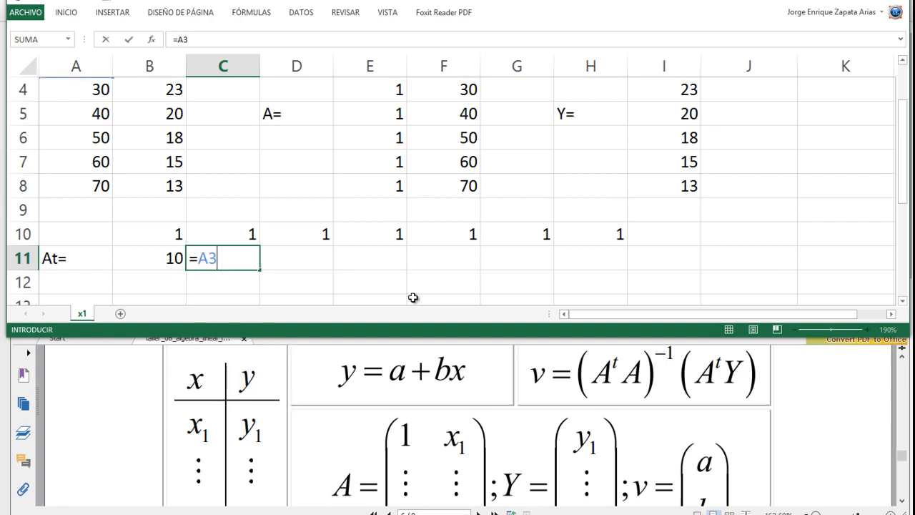
key(Return)
key(Up)
key(Right)
text(=A4)
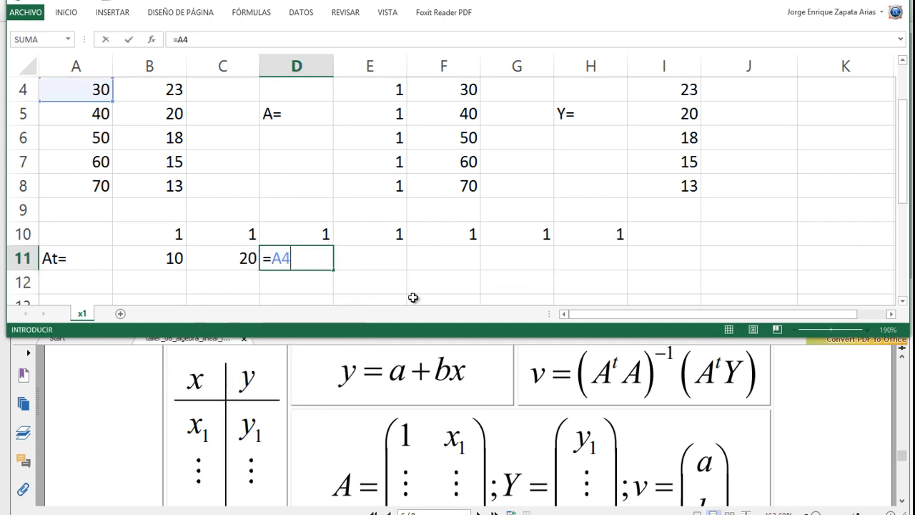
key(Return)
key(Up)
key(Right)
text(=A5)
key(Return)
- Complete the transpose's second row by linking F11, G11 and H11 to A6, A7 and A8
key(Up)
key(Right)
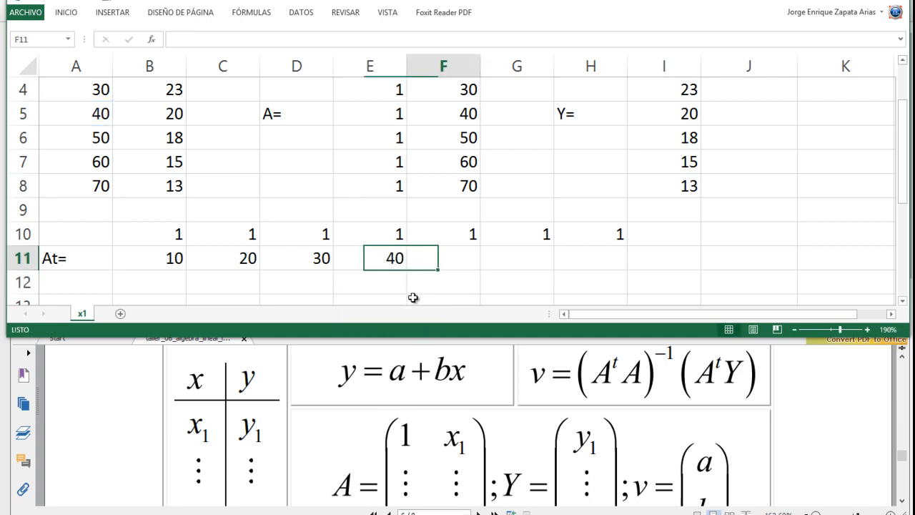
text(=A6)
key(Return)
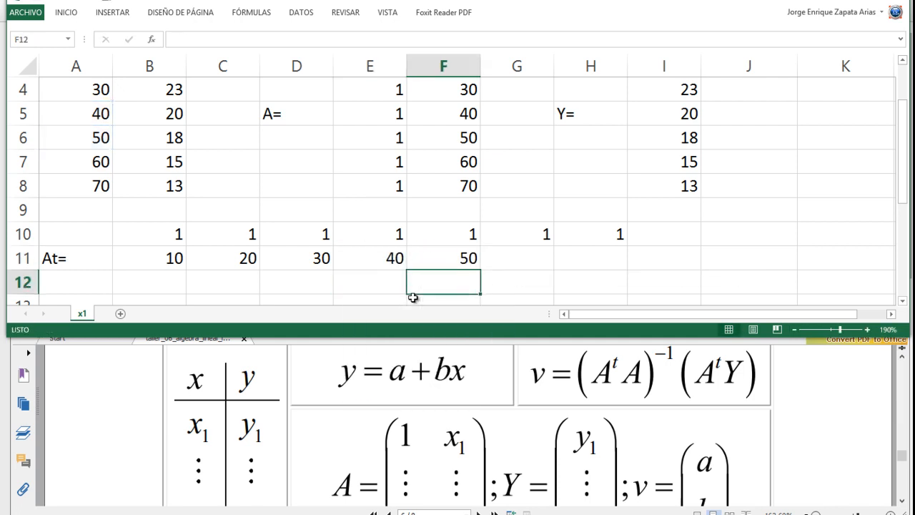
key(Up)
key(Right)
text(=A7)
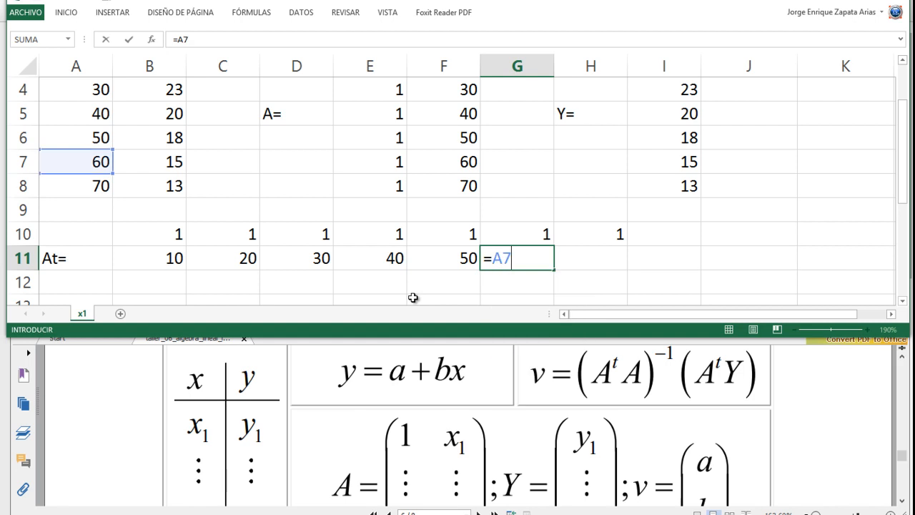
key(Return)
key(Up)
key(Right)
text(=)
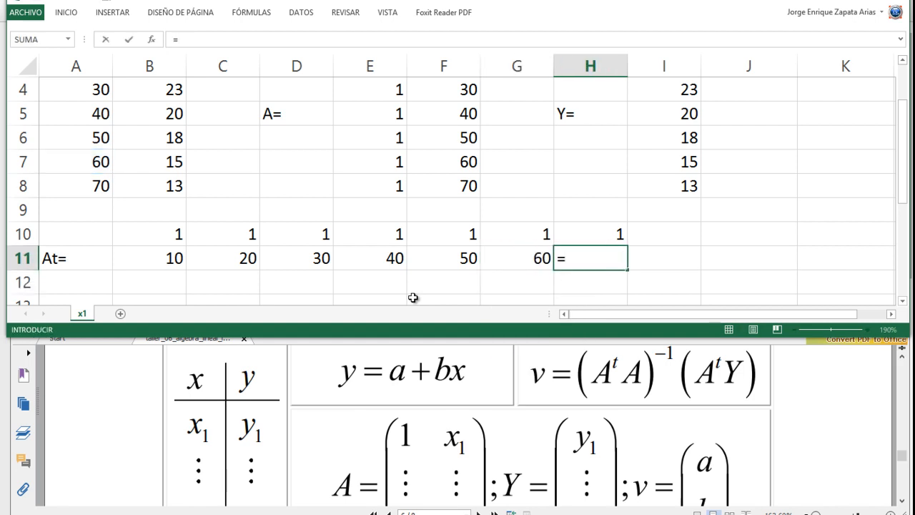
text(A8)
key(Return)
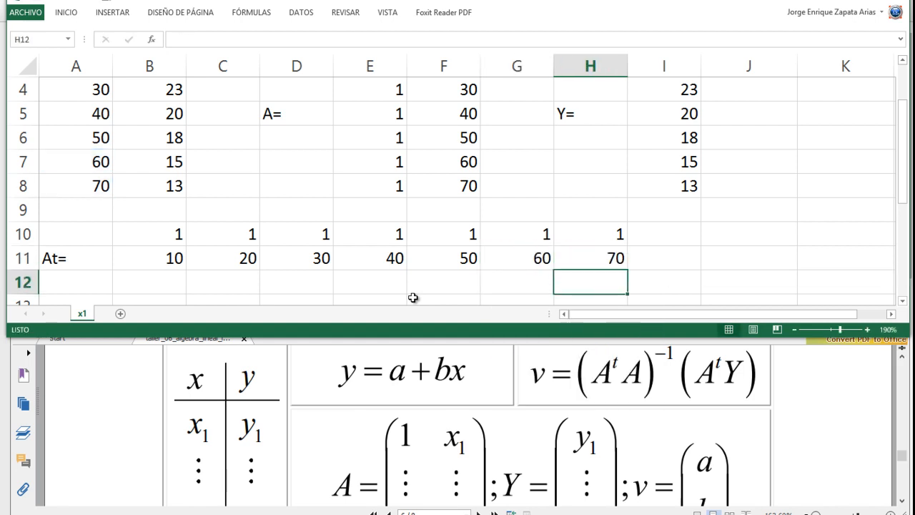
- Compare the x value in A7 with the formulas in F7 and G11 that refer to it
key(Up)
key(Left)
key(Left)
key(Left)
key(Left)
key(Left)
key(Left)
key(Left)
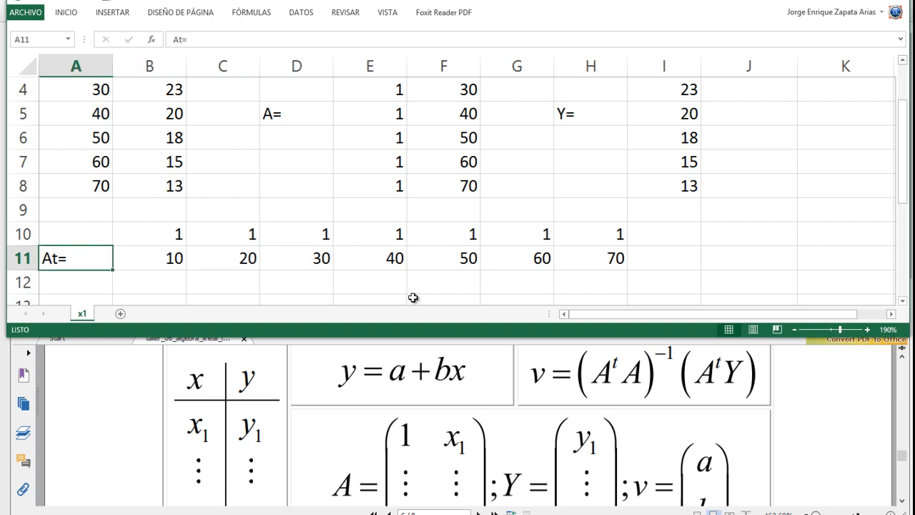
key(Up)
key(Up)
key(Up)
key(Up)
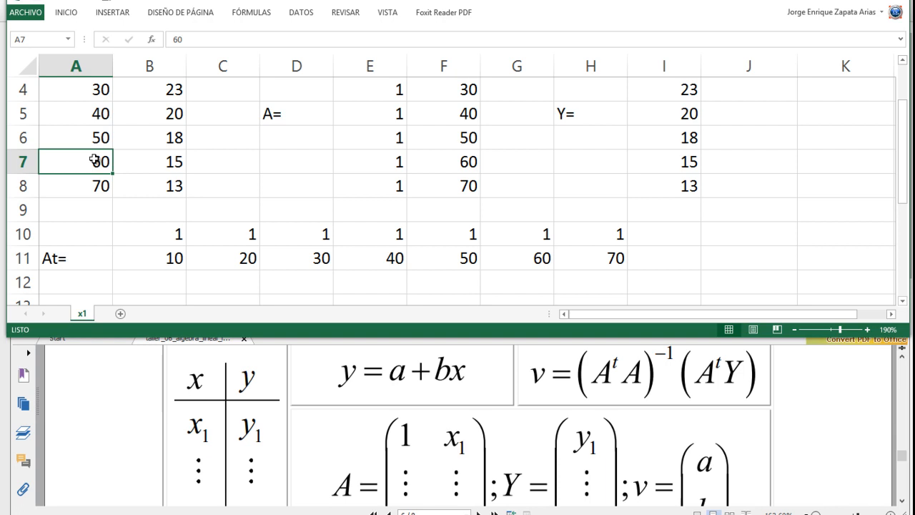
click(462, 161)
click(536, 254)
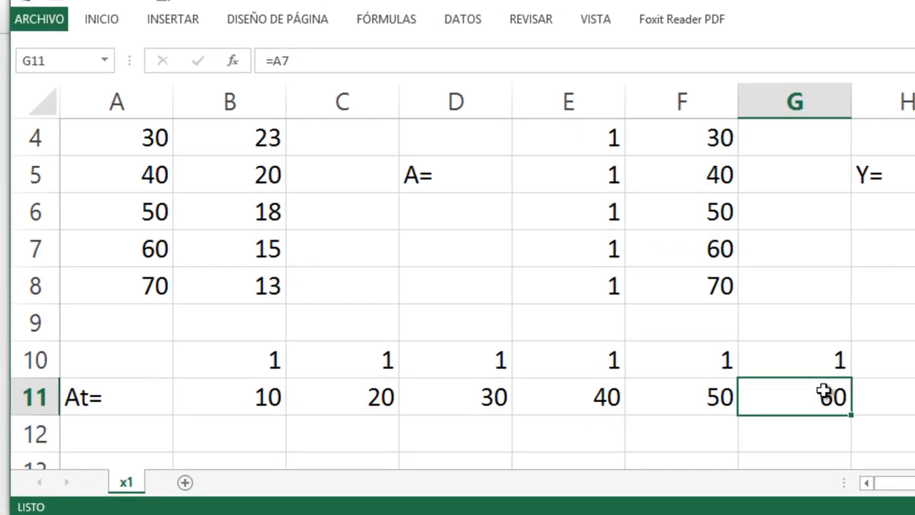
click(127, 252)
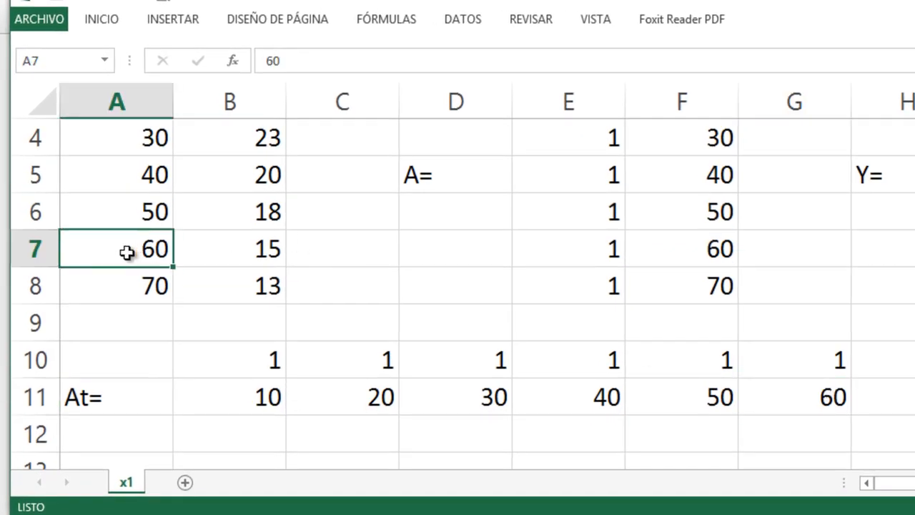
click(709, 249)
click(797, 399)
click(687, 250)
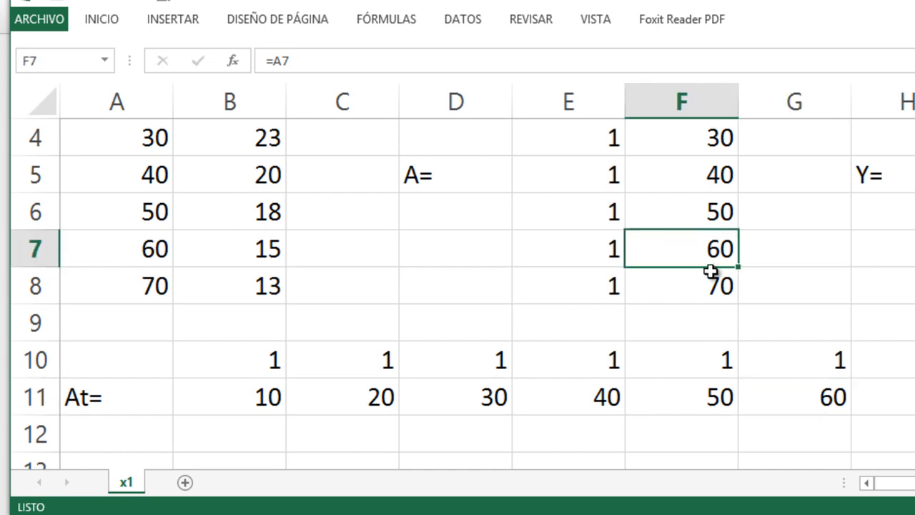
click(809, 395)
click(684, 253)
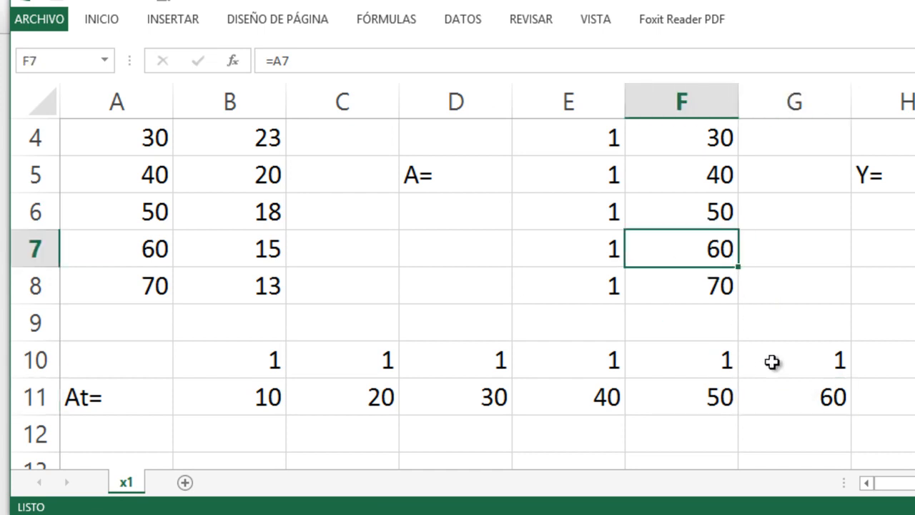
click(771, 363)
- Test the links to matrix A and its transpose by setting A7 to 65, and restore it to 60
click(146, 253)
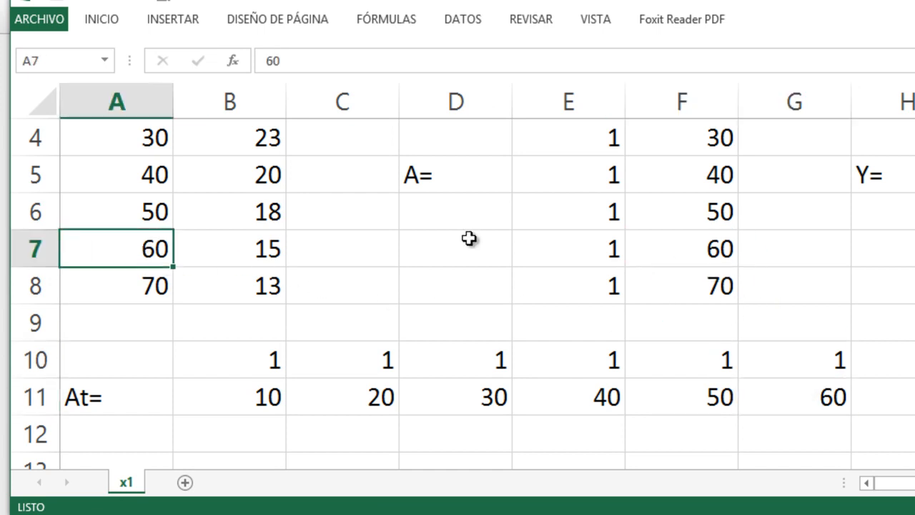
text(65)
key(Return)
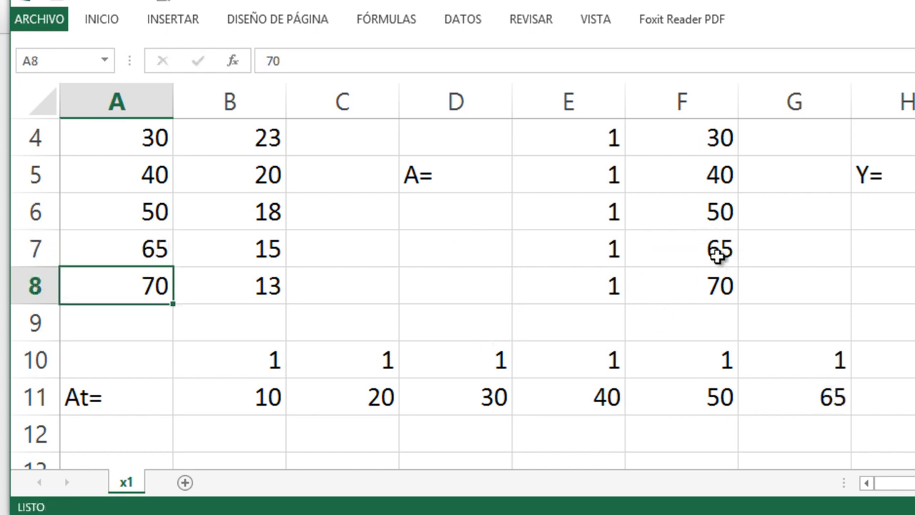
click(140, 256)
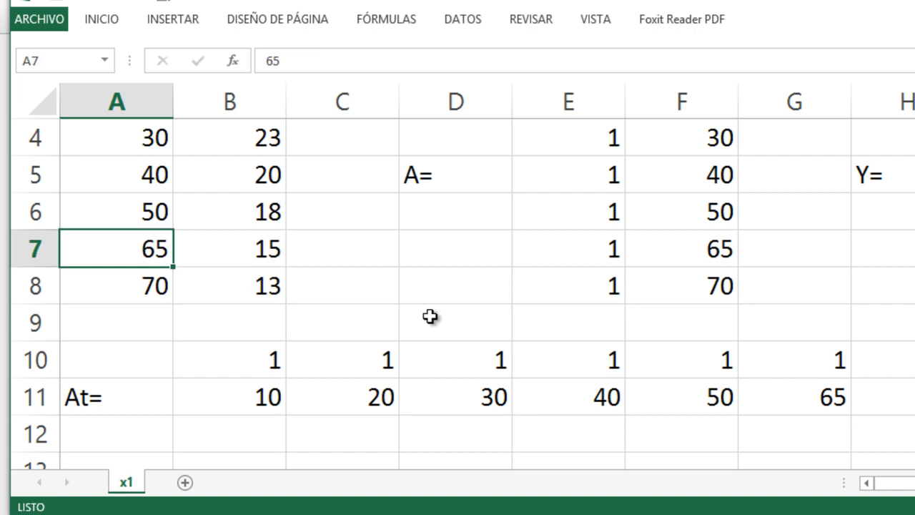
text(60)
key(Return)
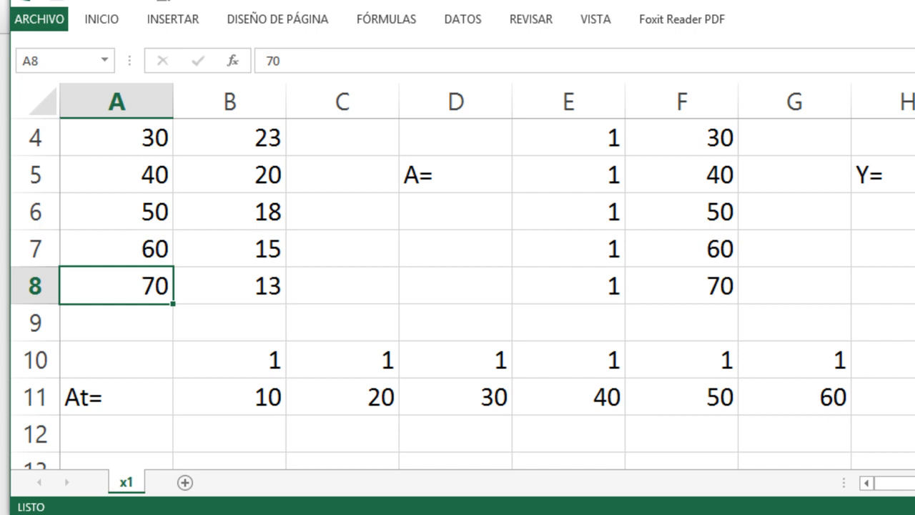
- Merge and center A10:A11 so the "At=" label spans both rows of the transpose
drag(90, 369, 97, 383)
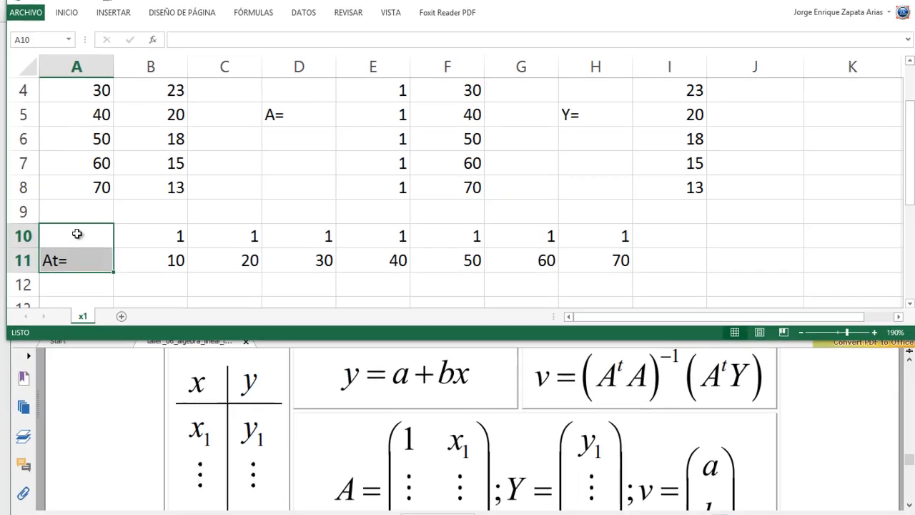
right_click(81, 235)
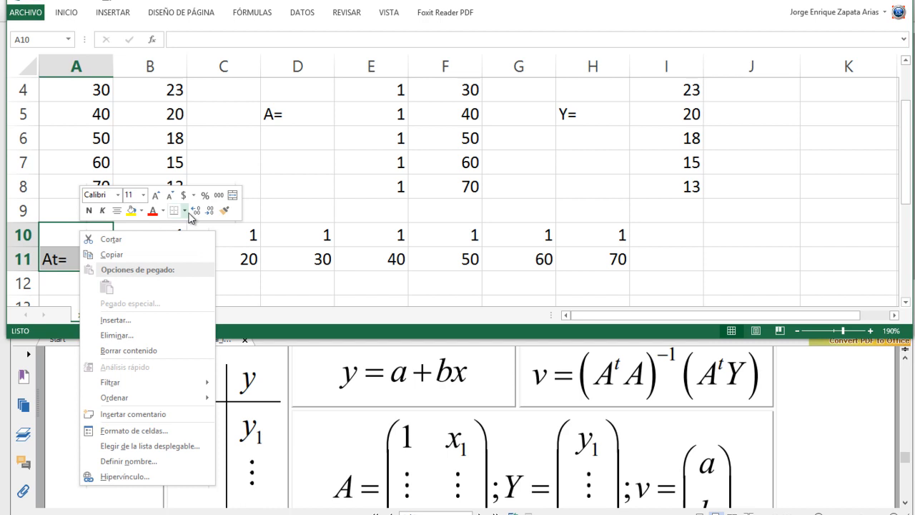
click(233, 195)
- Set the vertical text alignment of the merged "At=" cell to Centrar
right_click(102, 254)
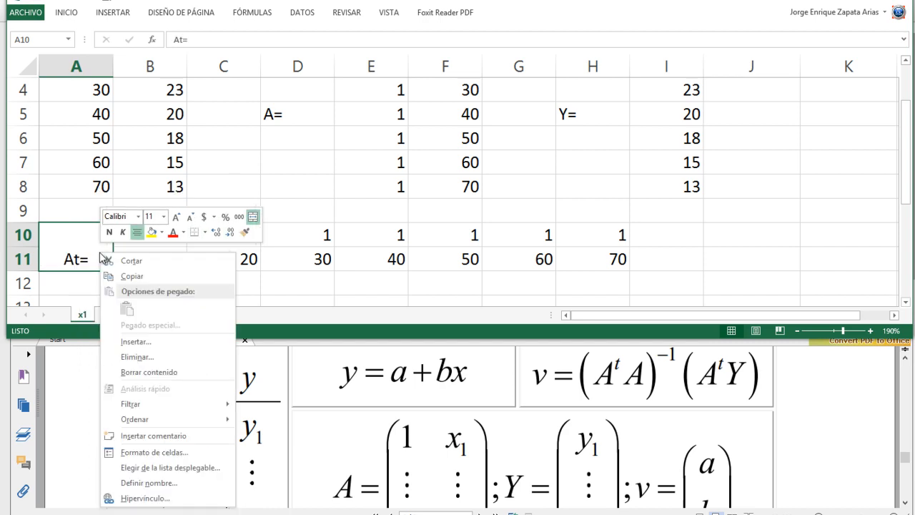
click(166, 458)
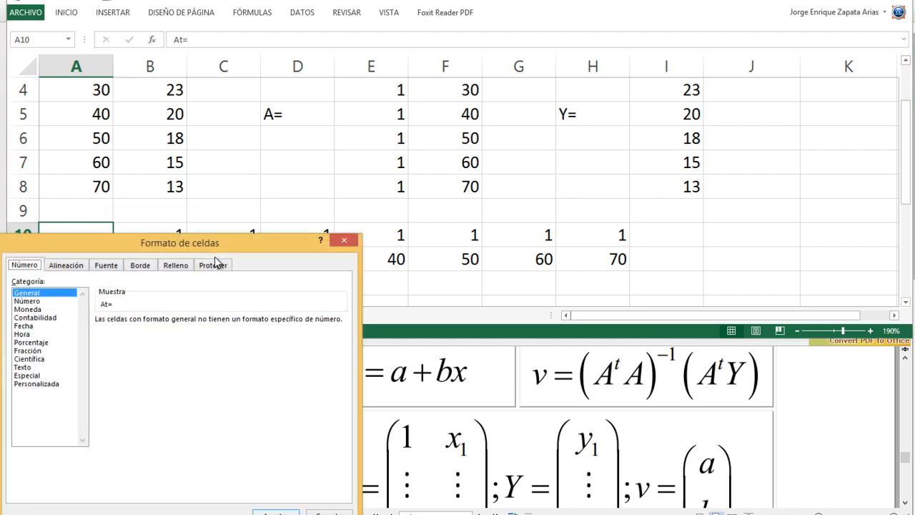
drag(200, 251, 543, 30)
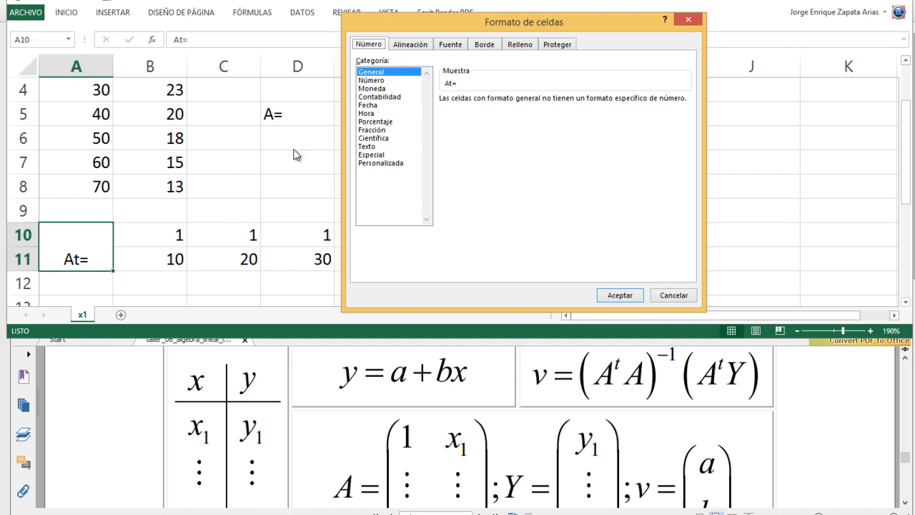
click(420, 50)
click(406, 114)
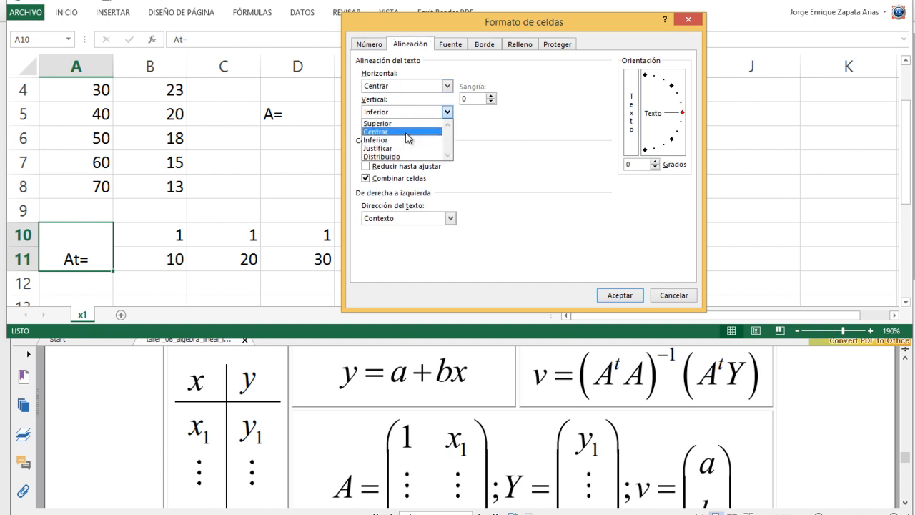
click(405, 132)
click(619, 295)
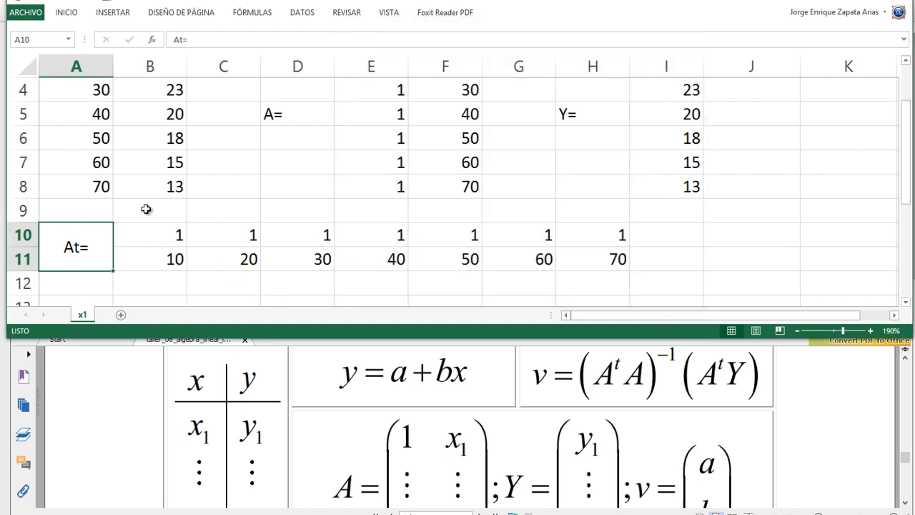
- Right-align the merged "At=" label in A10:A11
click(68, 13)
click(84, 259)
click(69, 13)
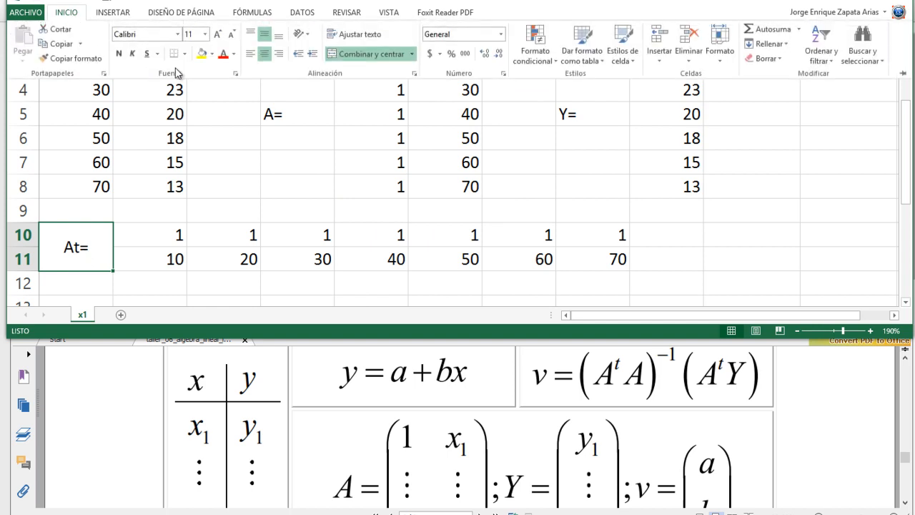
click(279, 54)
click(85, 250)
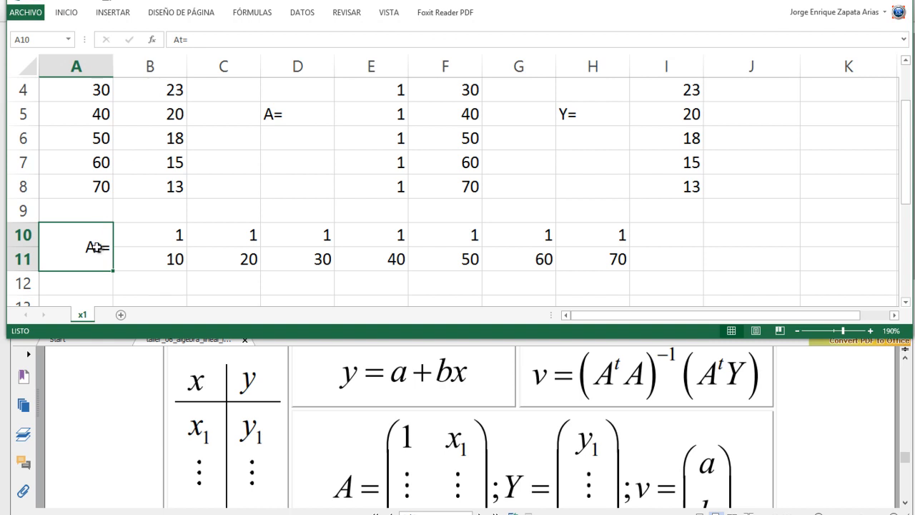
- Format the "t" in the merged "At=" label as superscript (Superíndice)
double_click(97, 247)
right_click(97, 246)
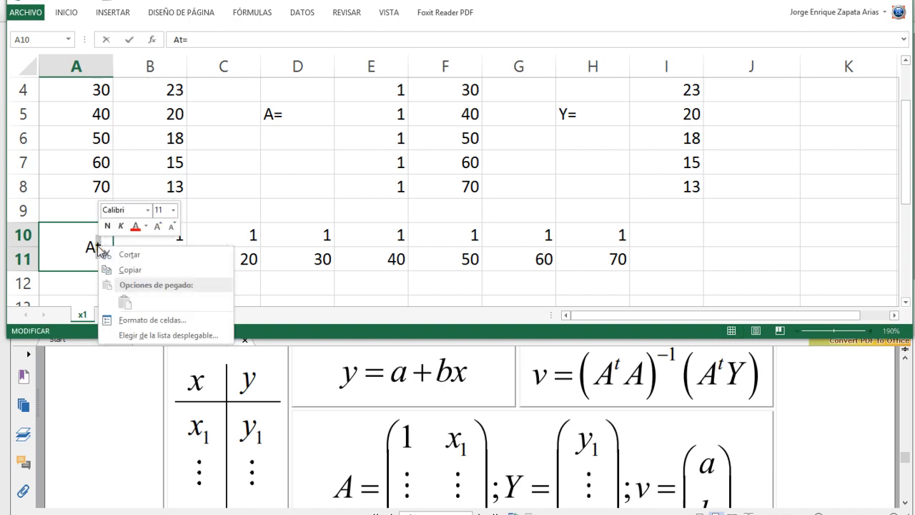
click(154, 321)
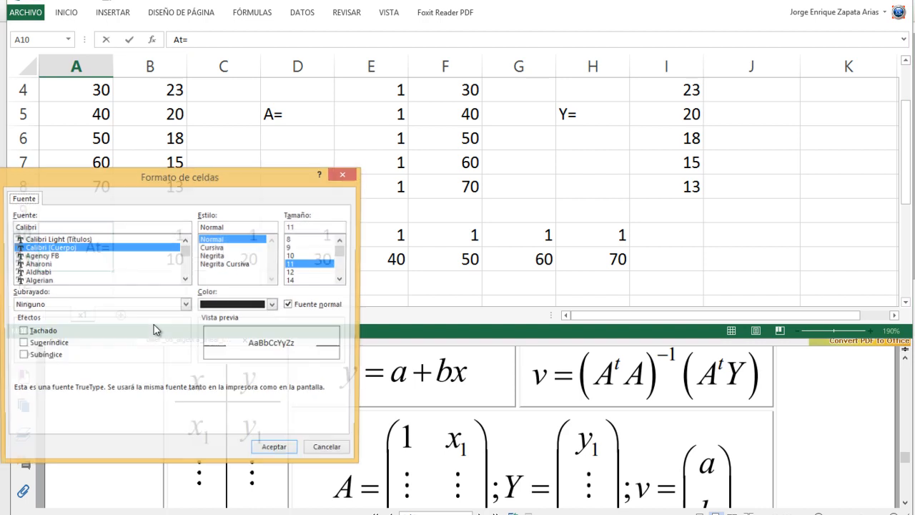
click(28, 347)
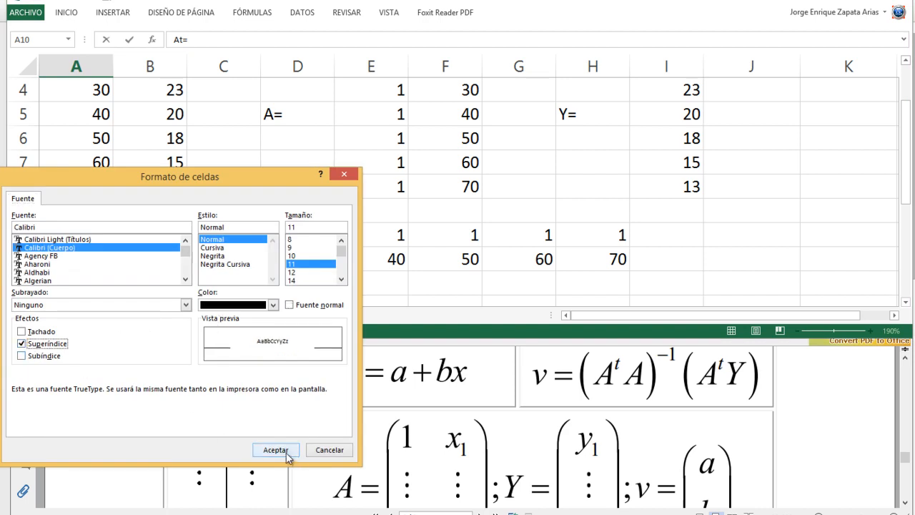
click(268, 451)
key(Return)
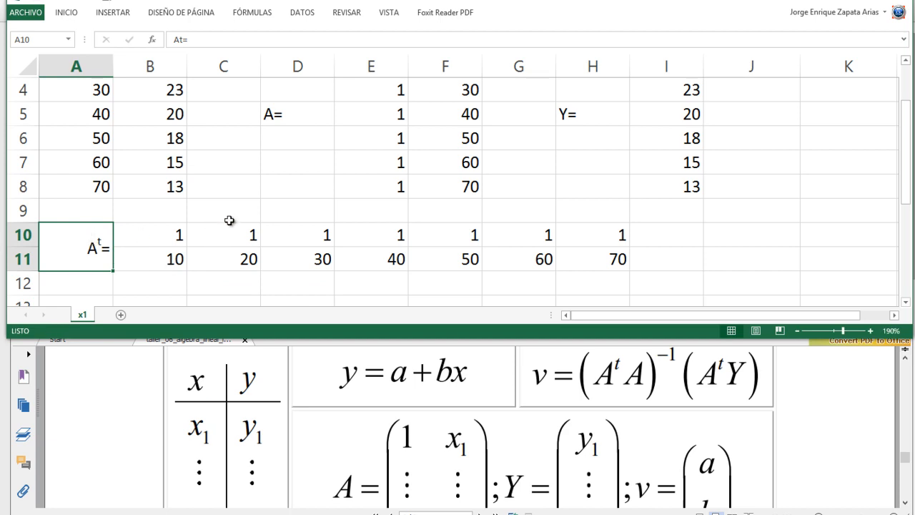
- Right-align the "A=" label in D5 and the "Y=" label in H5
click(313, 117)
scroll(313, 118, up, 1)
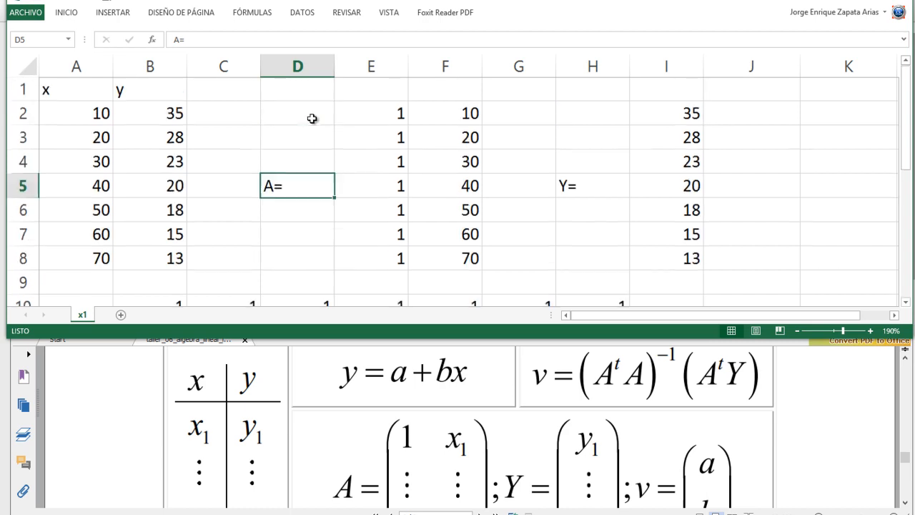
scroll(312, 118, down, 1)
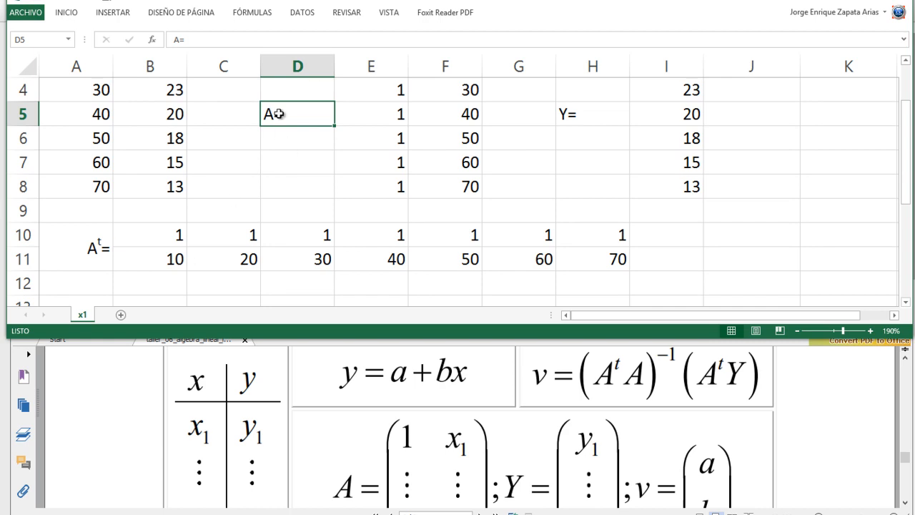
click(66, 14)
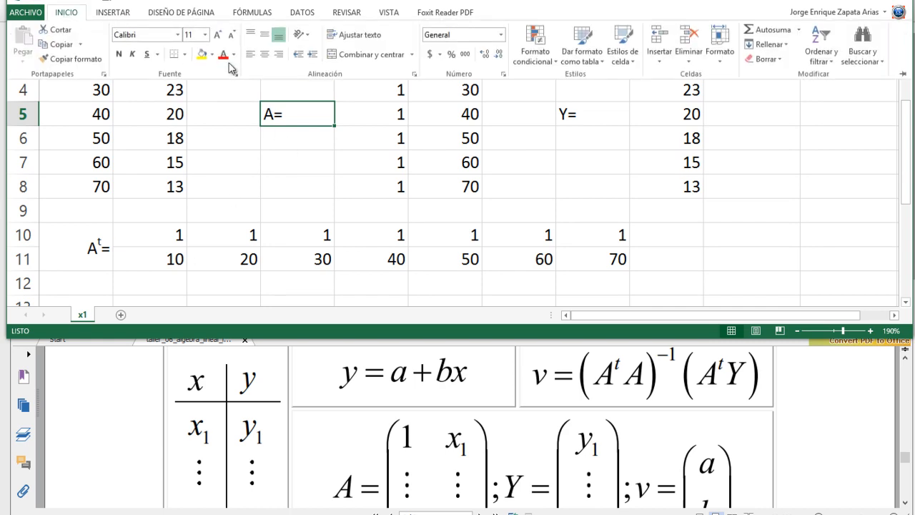
click(279, 54)
click(570, 114)
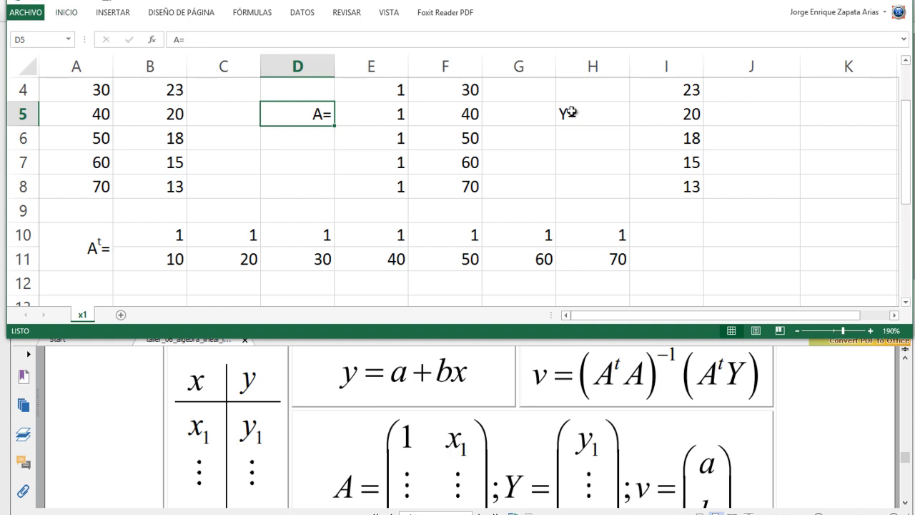
click(572, 113)
click(73, 16)
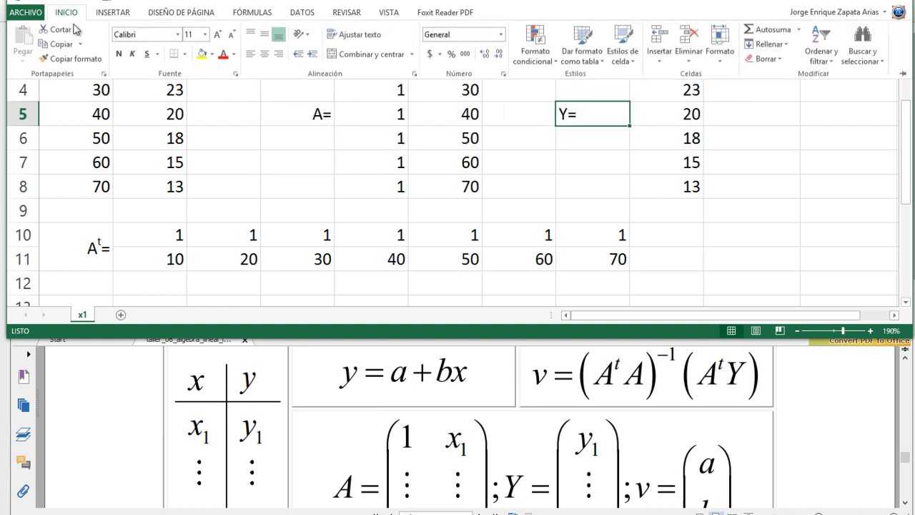
click(280, 55)
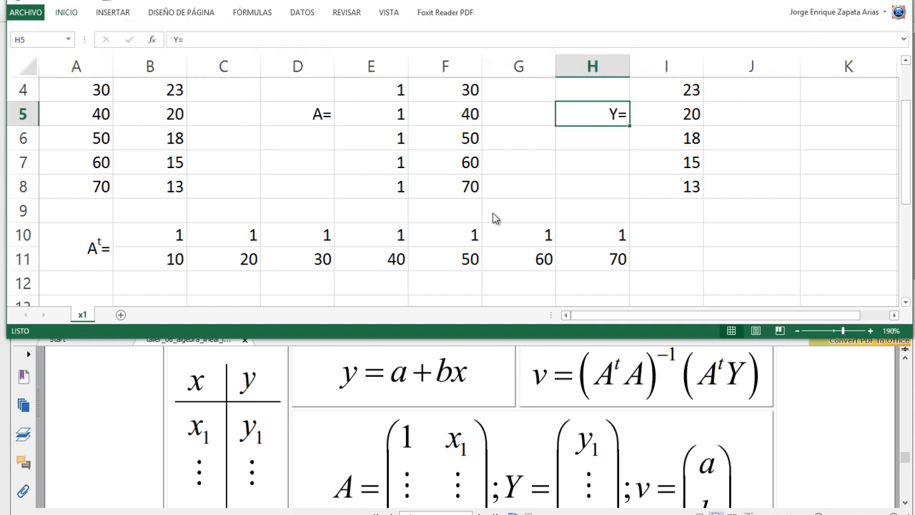
- Copy the merged Aᵗ= label from A10:A11 to A13:A14
scroll(493, 230, down, 1)
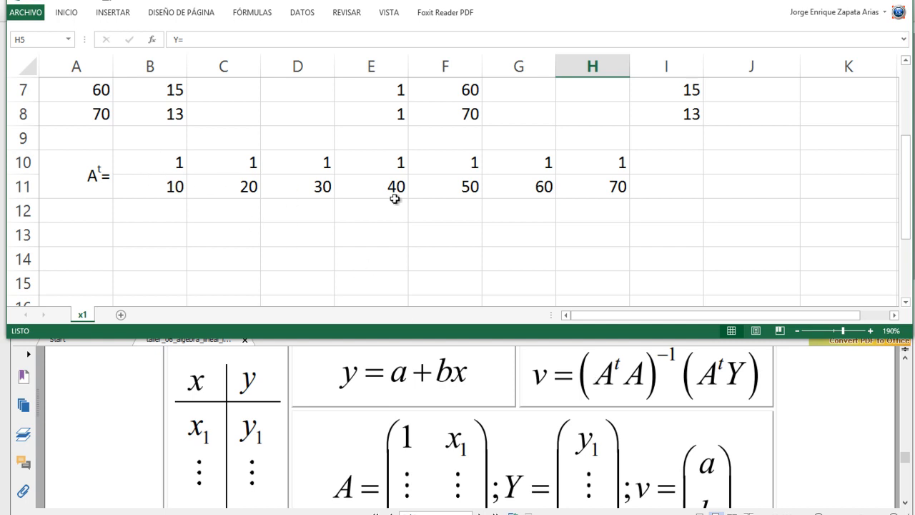
scroll(604, 183, up, 2)
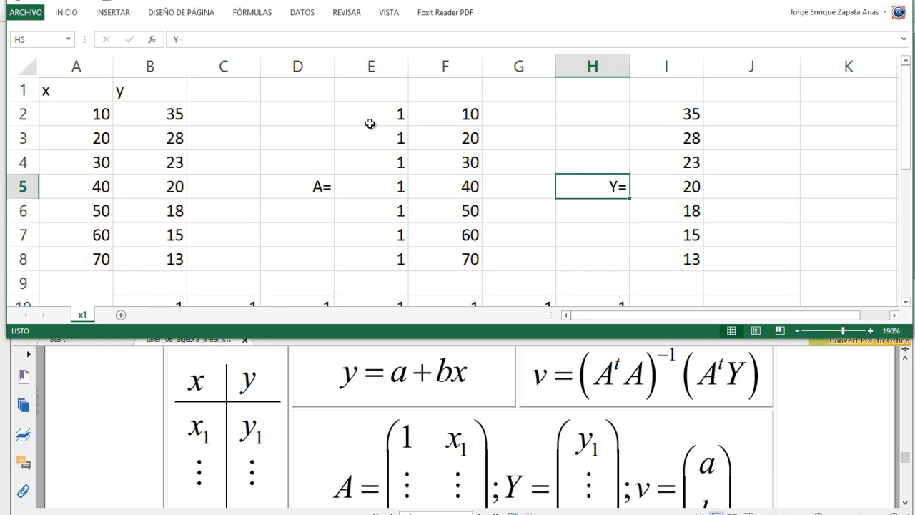
scroll(431, 249, down, 1)
scroll(432, 248, down, 3)
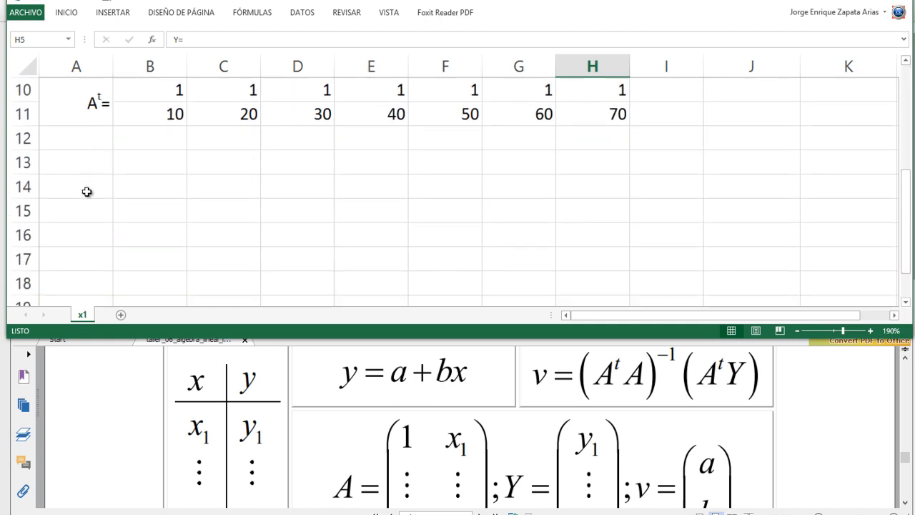
scroll(80, 173, up, 3)
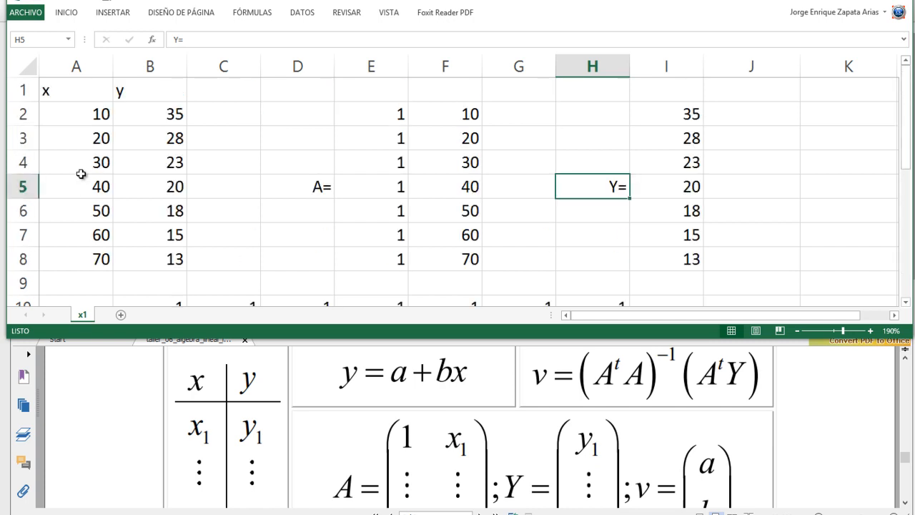
scroll(80, 174, down, 1)
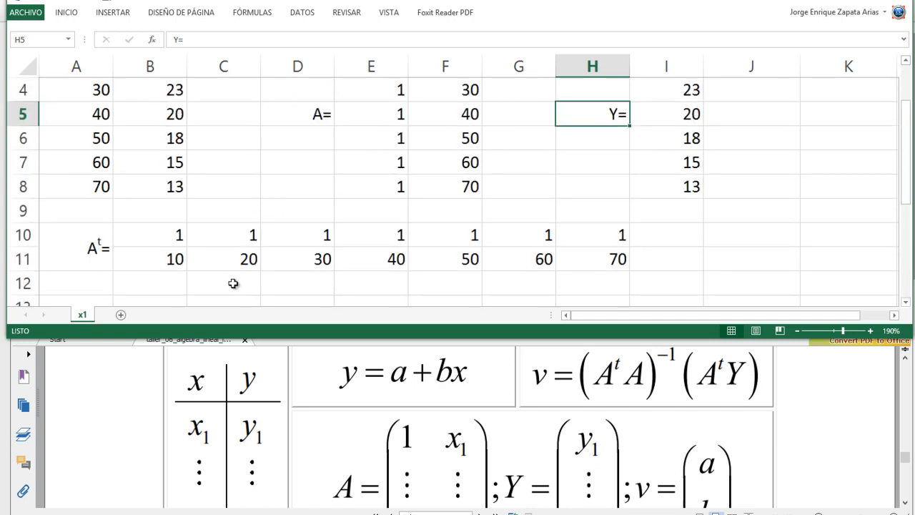
scroll(236, 284, down, 1)
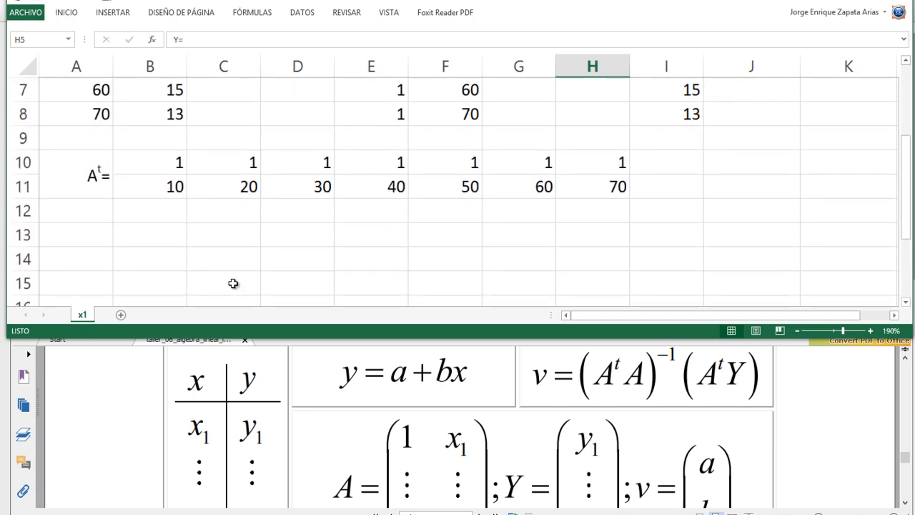
click(77, 241)
click(85, 179)
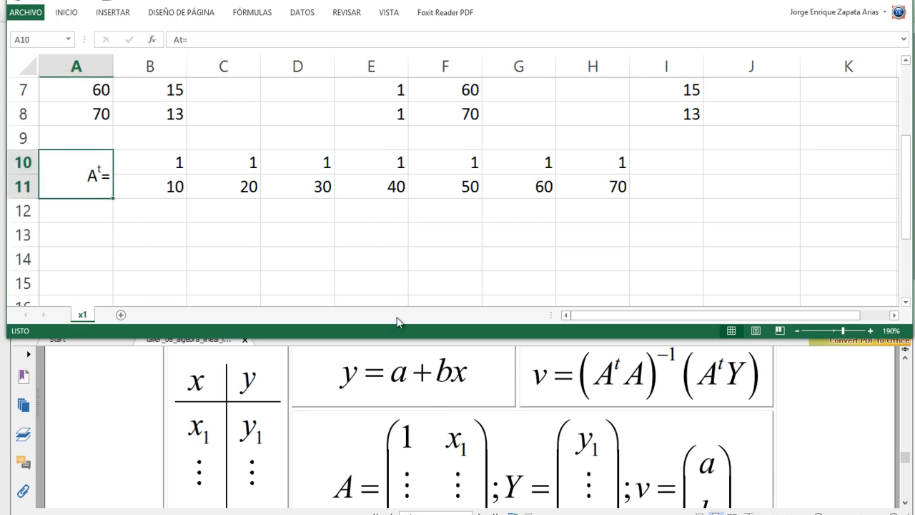
key(ctrl+c)
key(Down)
key(Down)
key(Return)
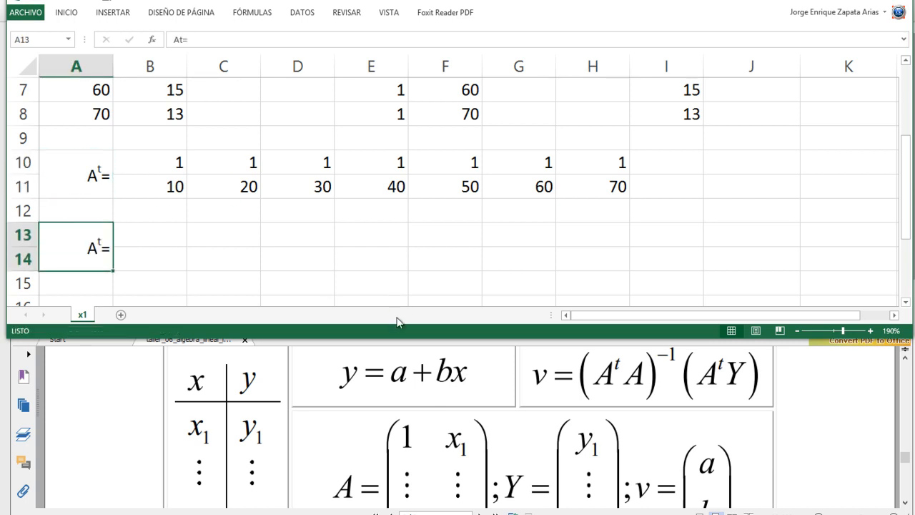
- Change the copied label in A13 to AᵗA=, keeping only the "t" as superscript
key(F2)
text(a)
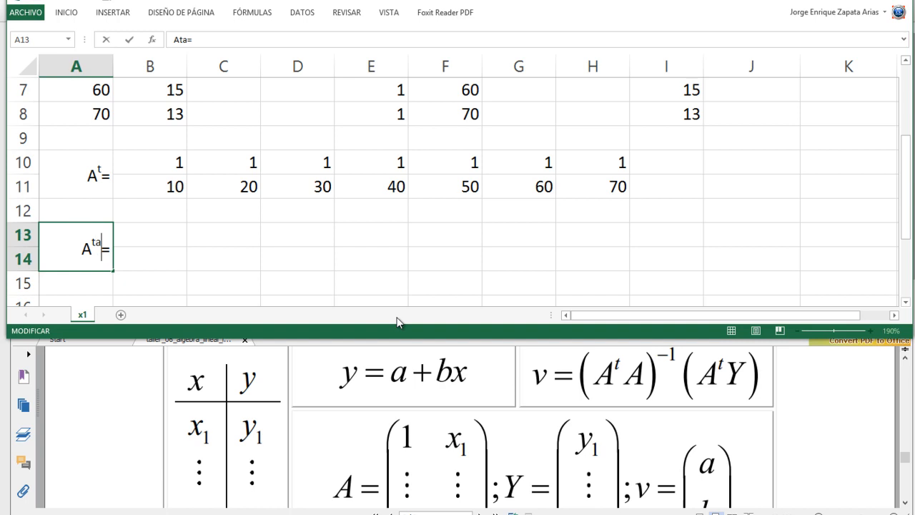
key(BackSpace)
text(a)
key(BackSpace)
text(A)
key(BackSpace)
key(BackSpace)
text(A=)
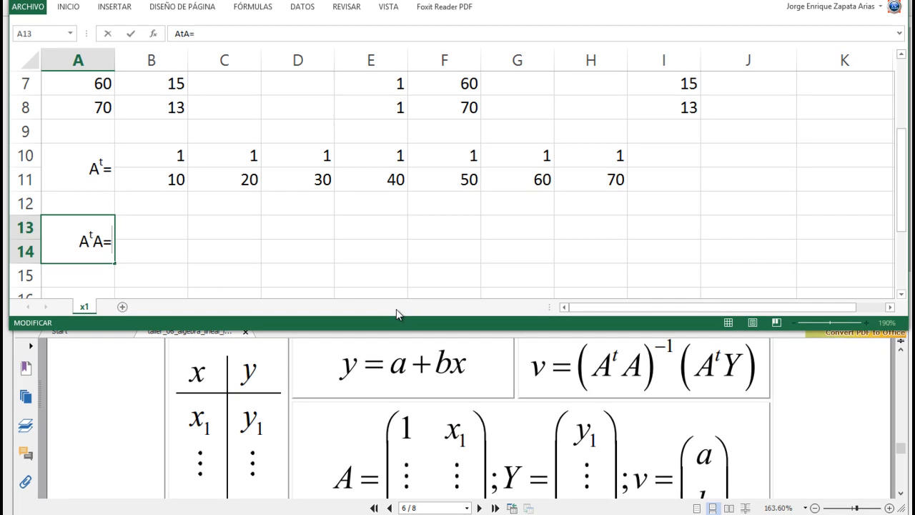
key(Return)
- Start an MMULT formula in B13 with the transpose range B10:H11 as its first matrix
key(Up)
key(Right)
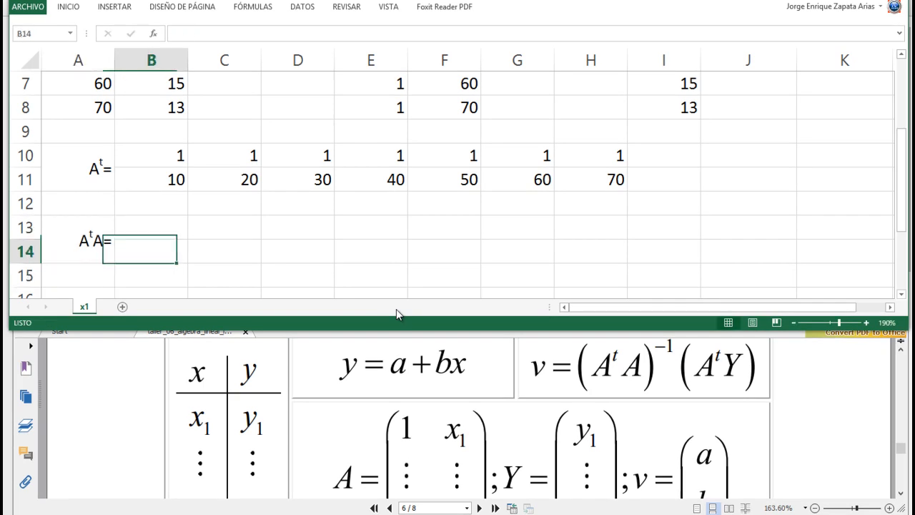
key(Up)
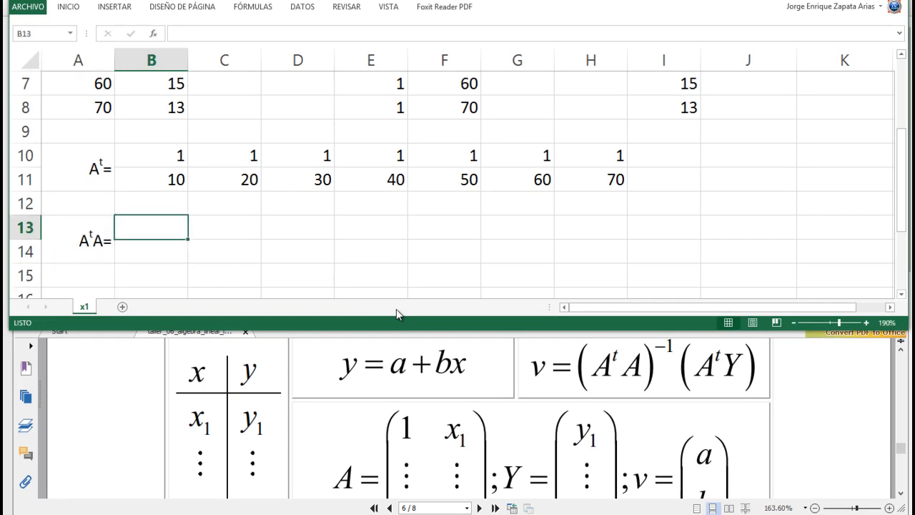
text(=MM)
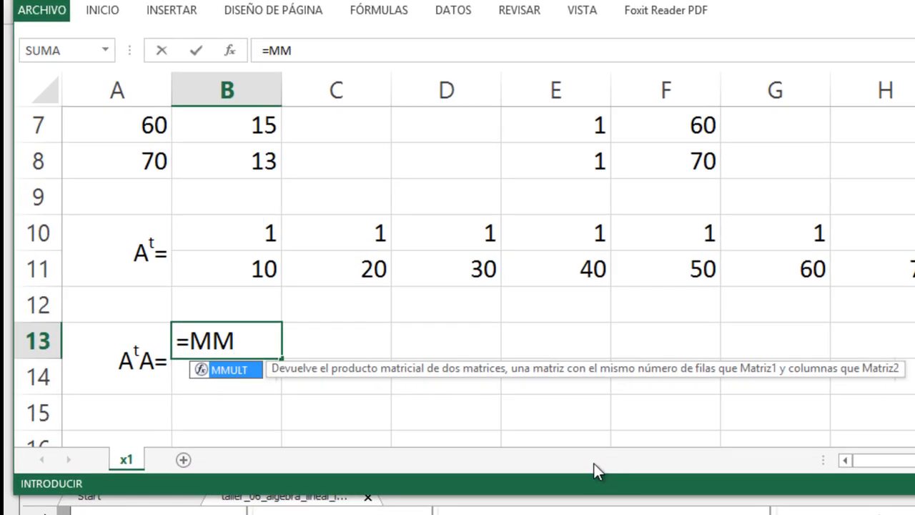
text(Ç)
key(BackSpace)
key(BackSpace)
key(BackSpace)
text(M)
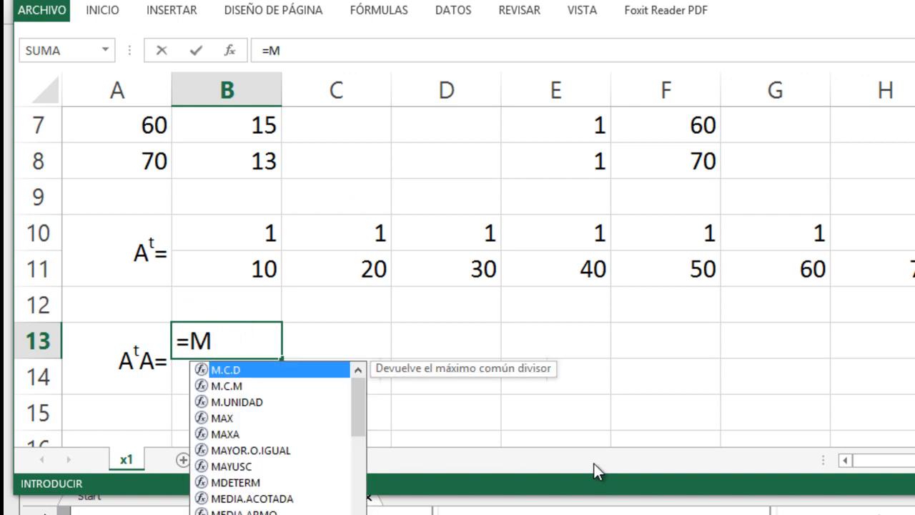
text(M)
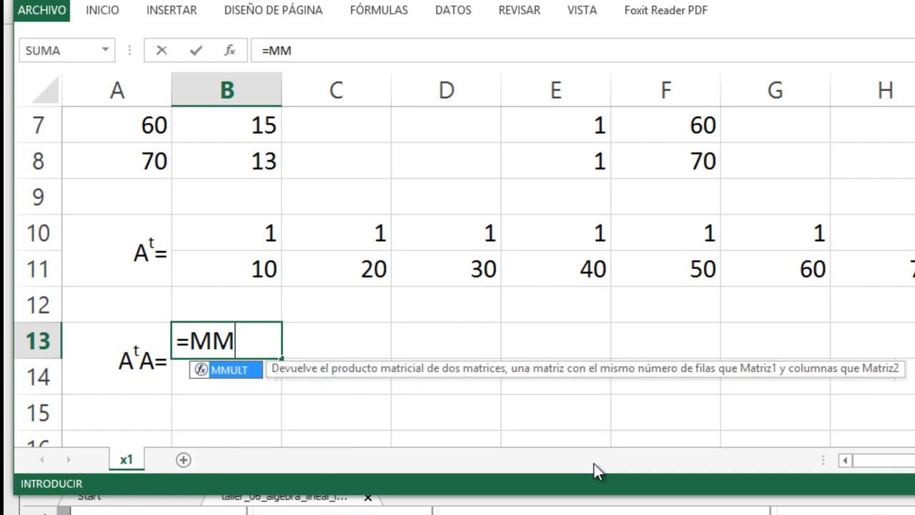
key(Tab)
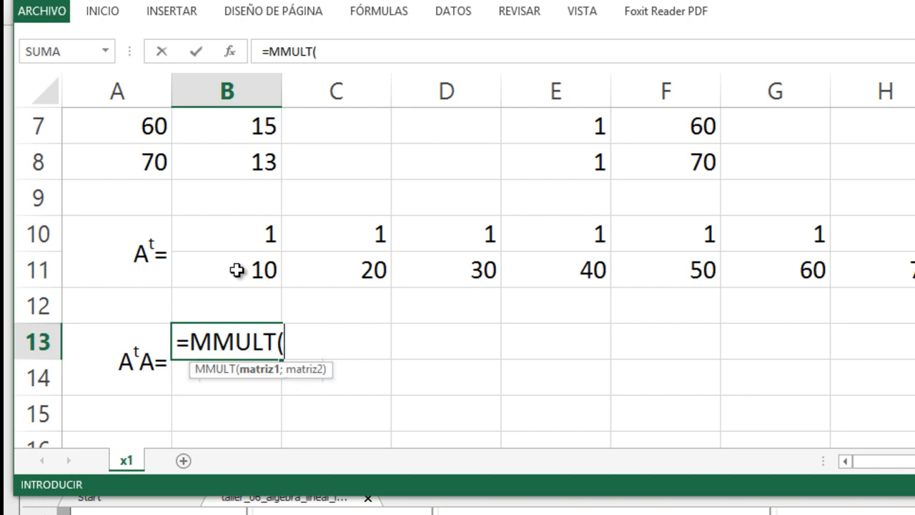
click(227, 245)
drag(227, 245, 857, 270)
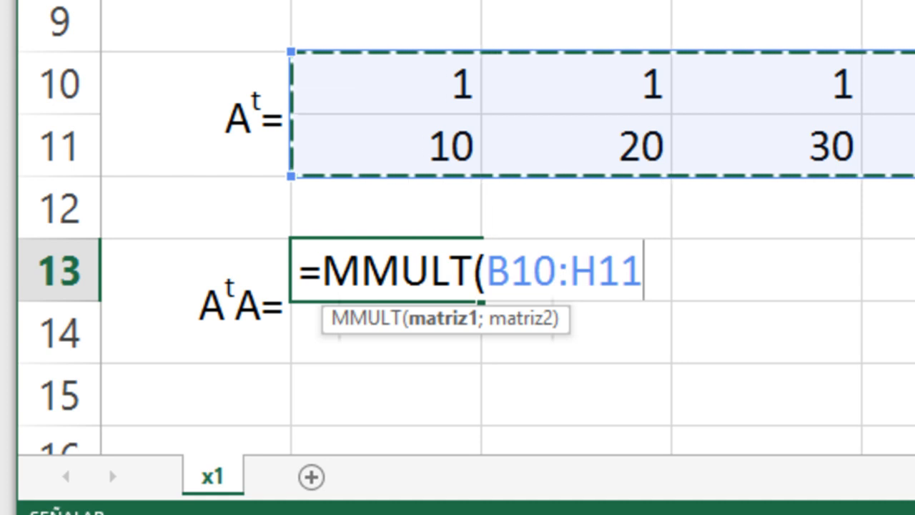
text(;)
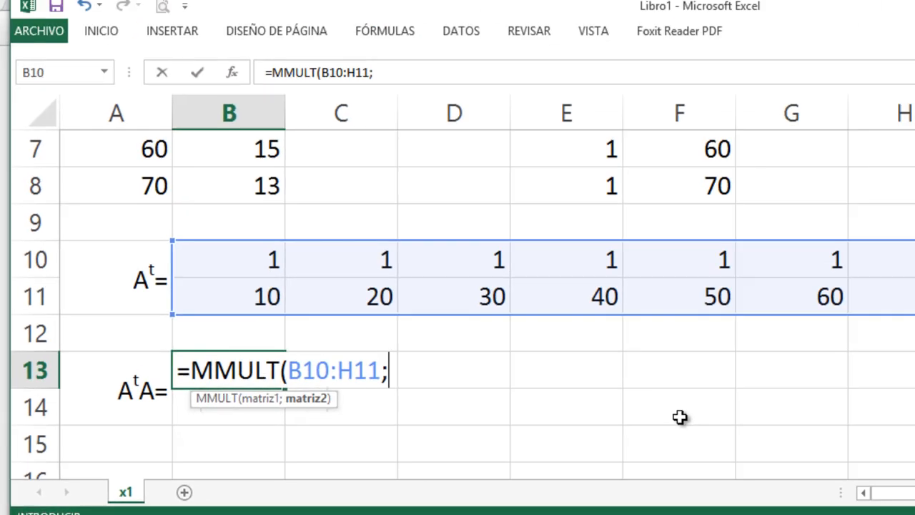
- Add matrix A's range E2:F8 as the second matrix of the MMULT formula and close its parenthesis
scroll(663, 420, up, 1)
drag(542, 191, 675, 429)
click(674, 429)
drag(551, 196, 651, 405)
scroll(883, 370, down, 2)
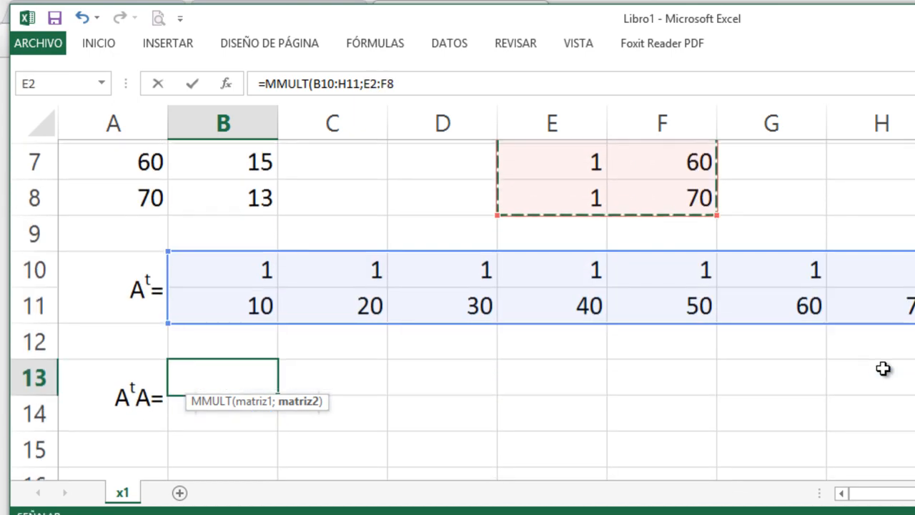
scroll(605, 382, up, 1)
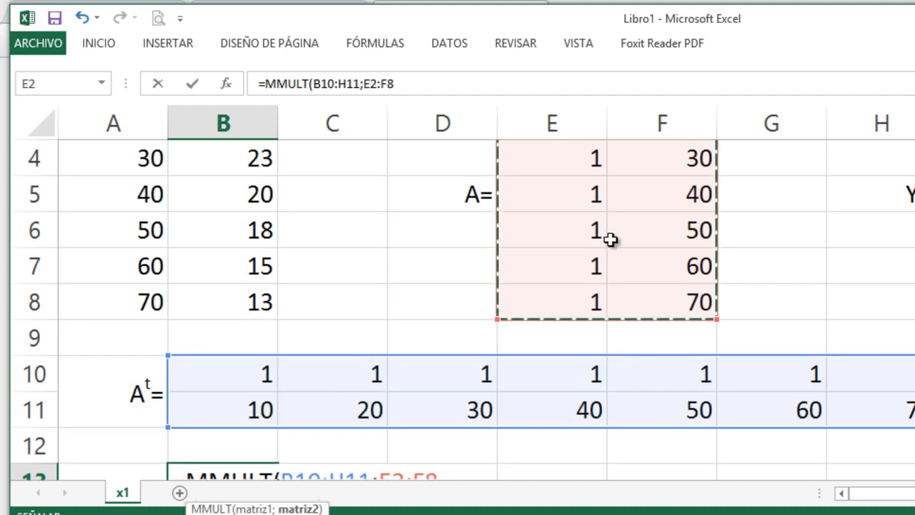
scroll(610, 240, up, 1)
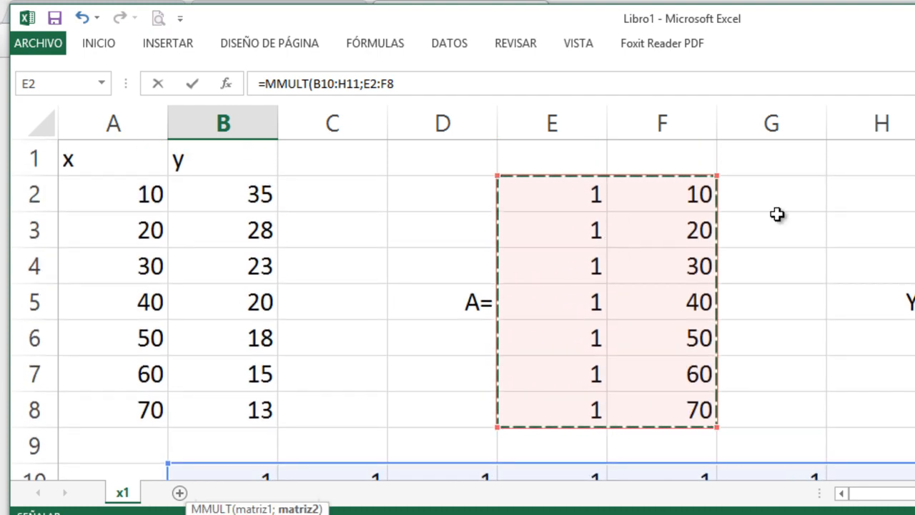
scroll(758, 265, down, 1)
scroll(756, 266, down, 1)
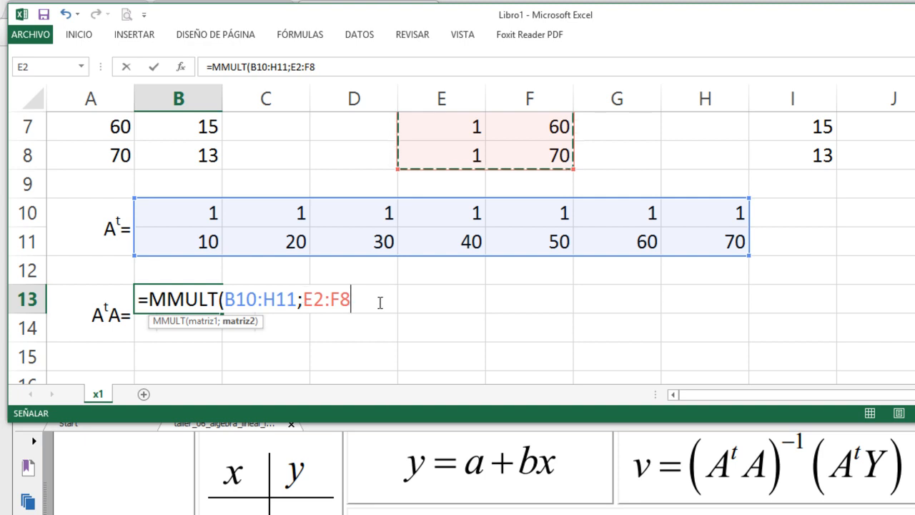
text())
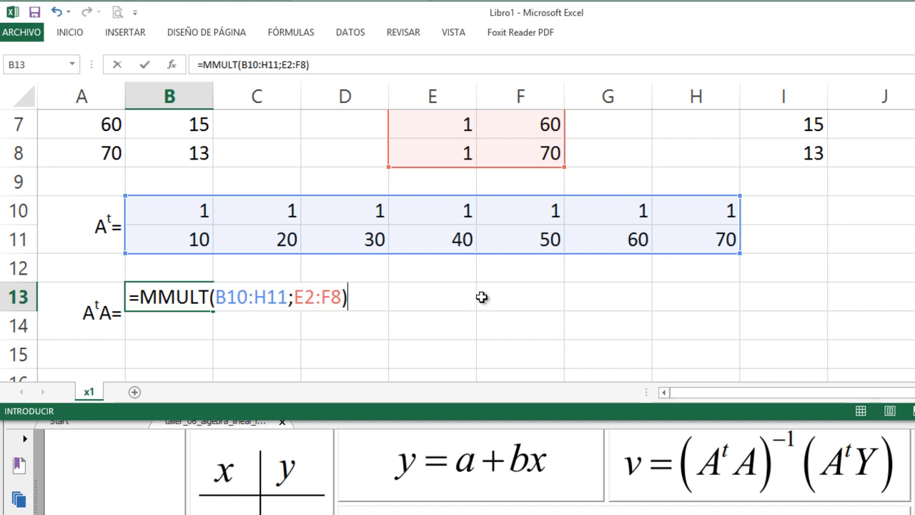
- Re-enter the second matrix reference as E2:F8 and commit the MMULT formula in B13
scroll(481, 297, up, 2)
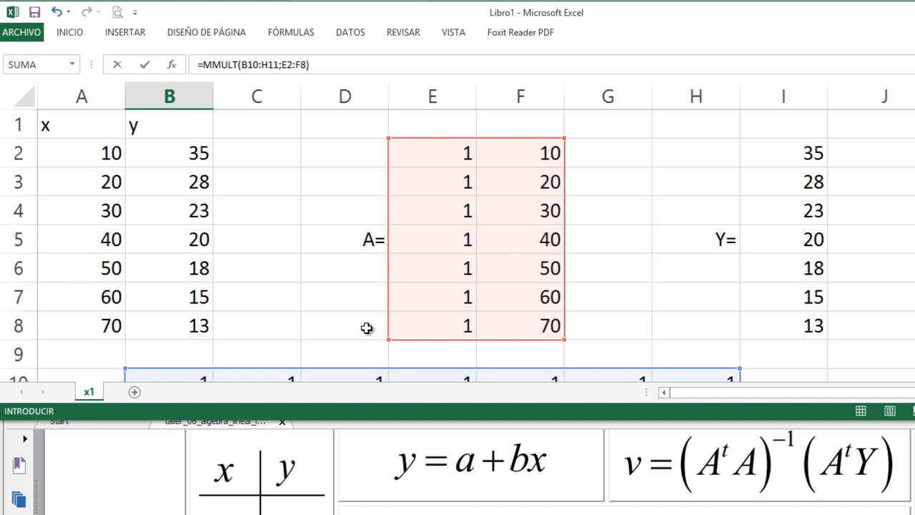
scroll(366, 327, down, 3)
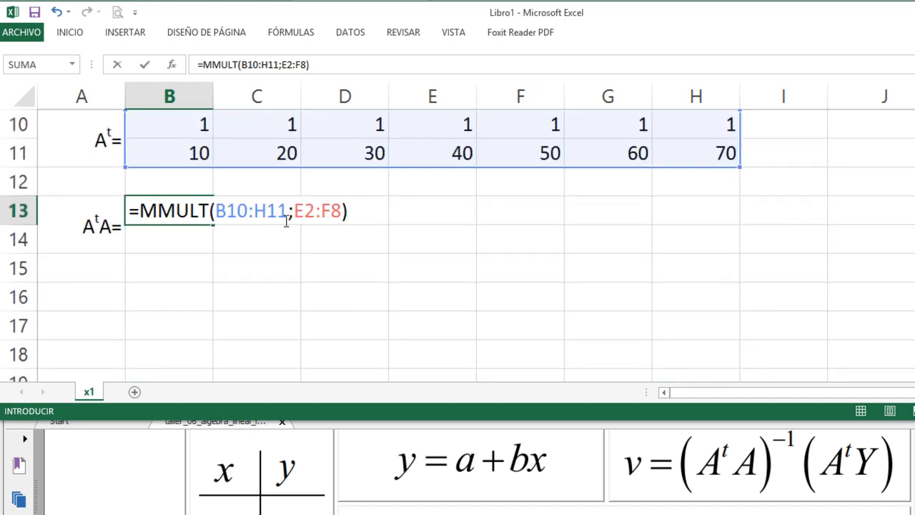
scroll(465, 256, up, 1)
scroll(461, 257, up, 2)
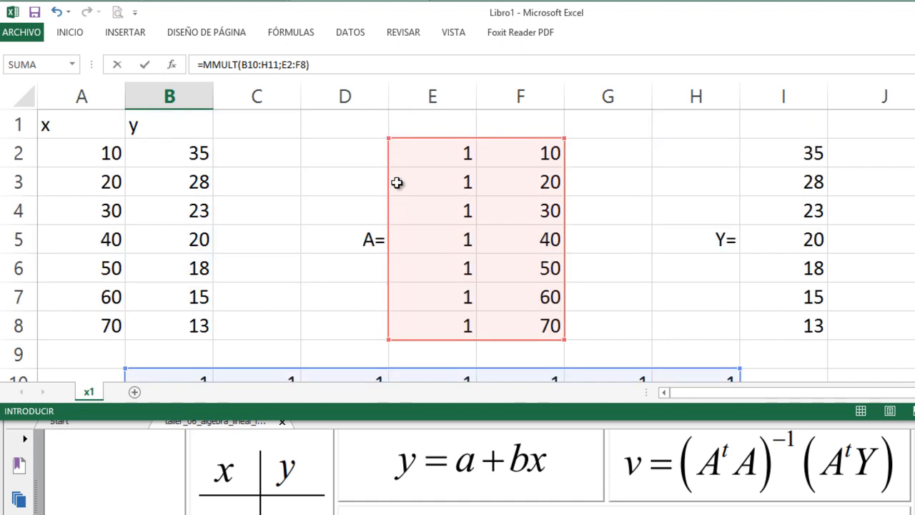
scroll(522, 313, down, 2)
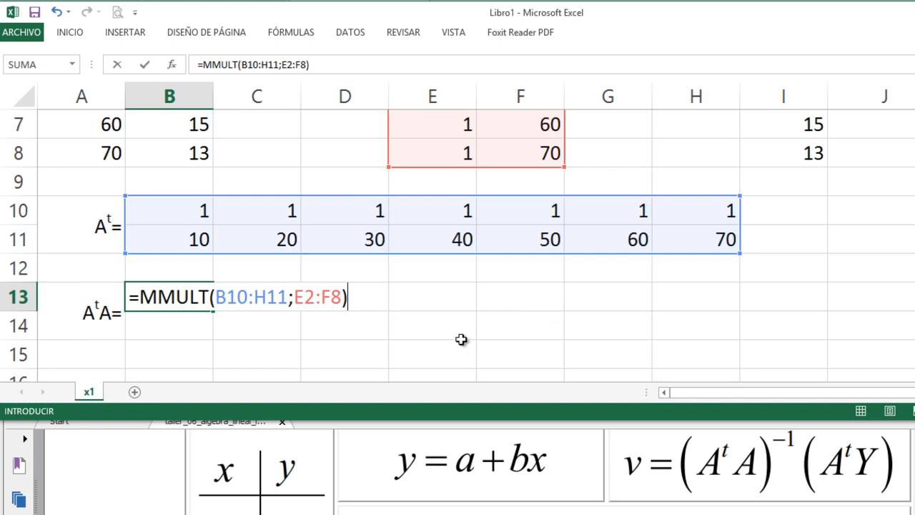
drag(304, 296, 343, 296)
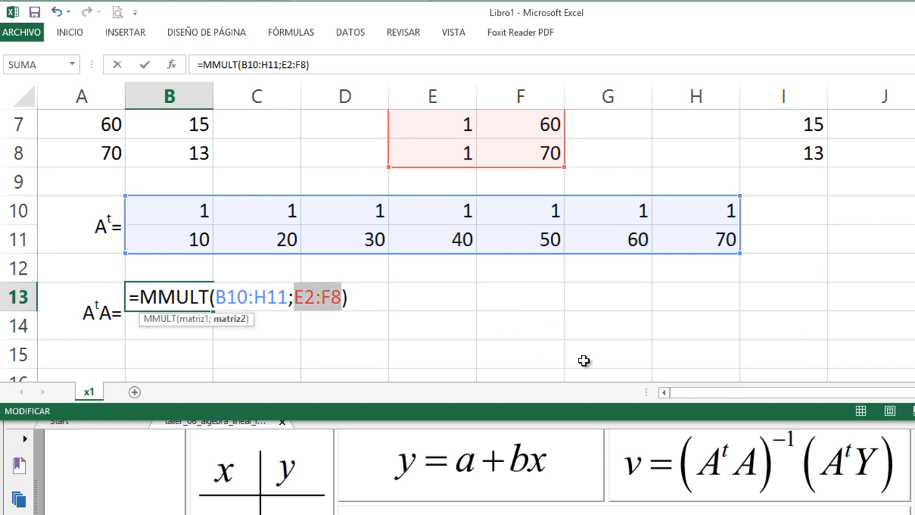
text(e2:f8)
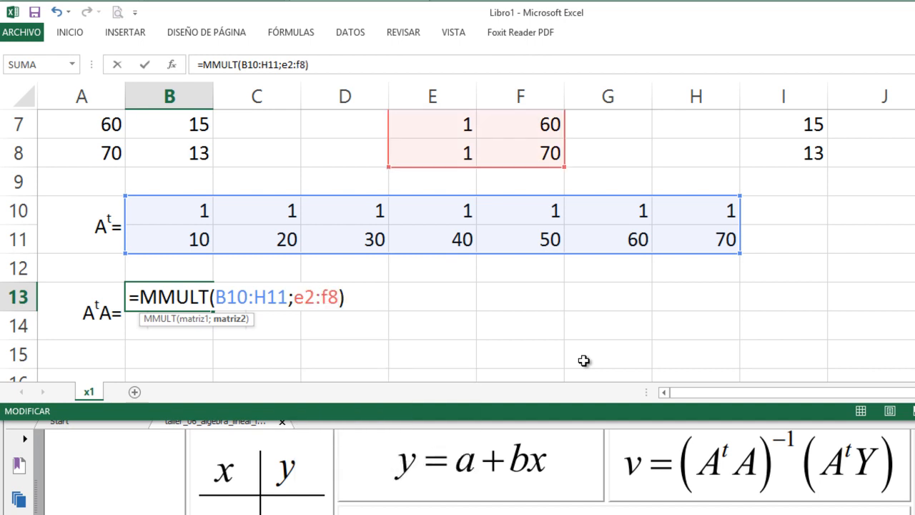
scroll(582, 361, up, 2)
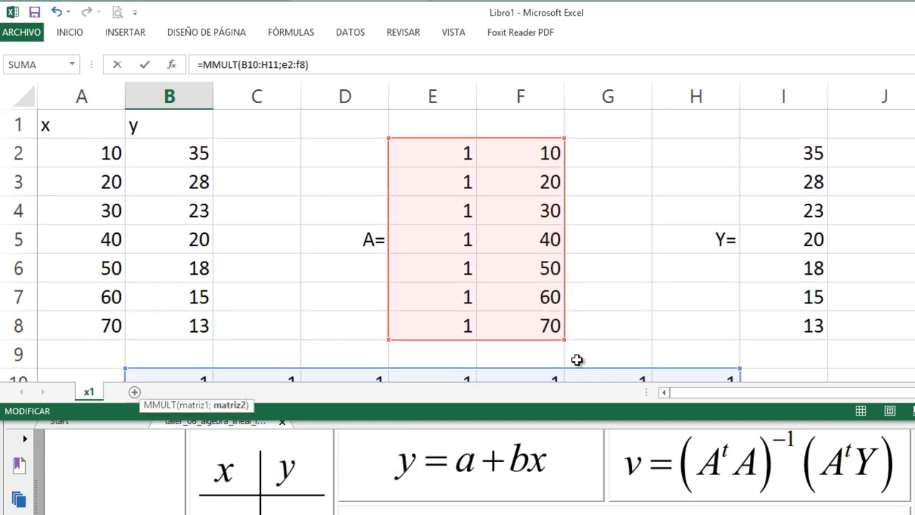
scroll(576, 360, down, 3)
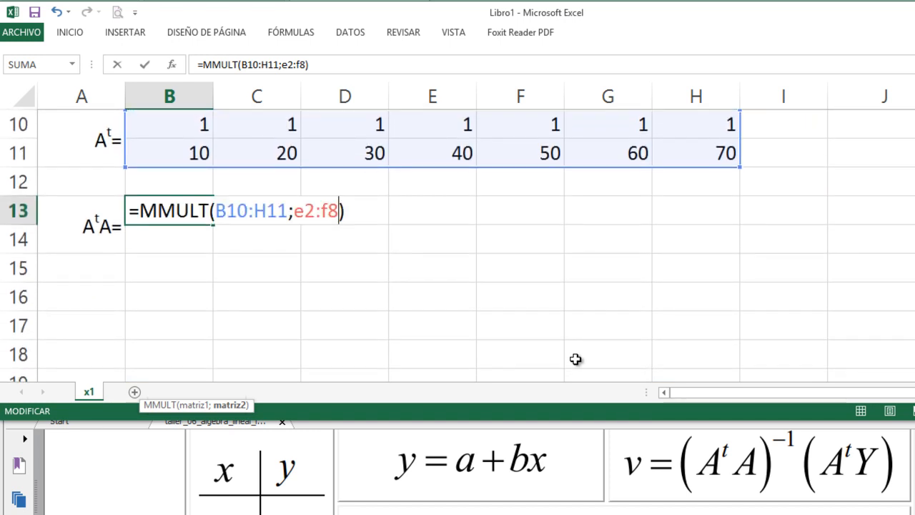
key(Return)
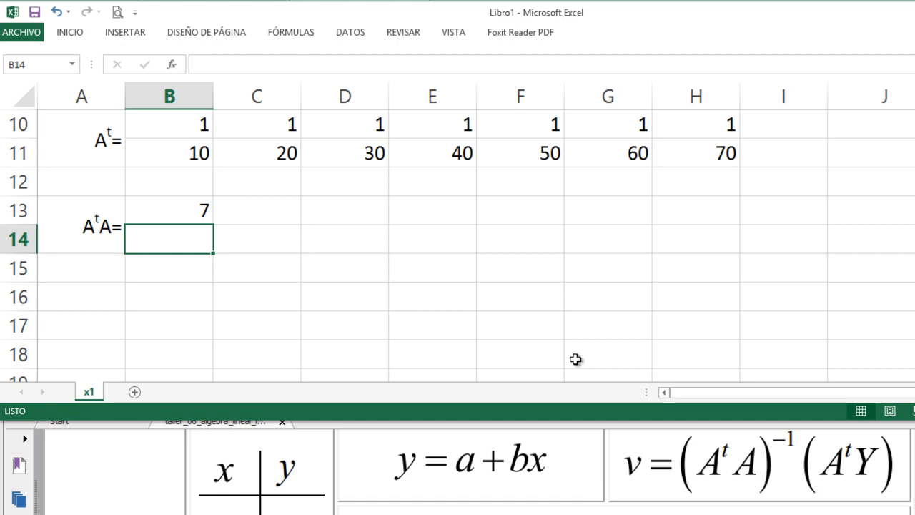
- Extend the MMULT formula from B13 to the 2×2 range B13:C14 as an array formula
key(Up)
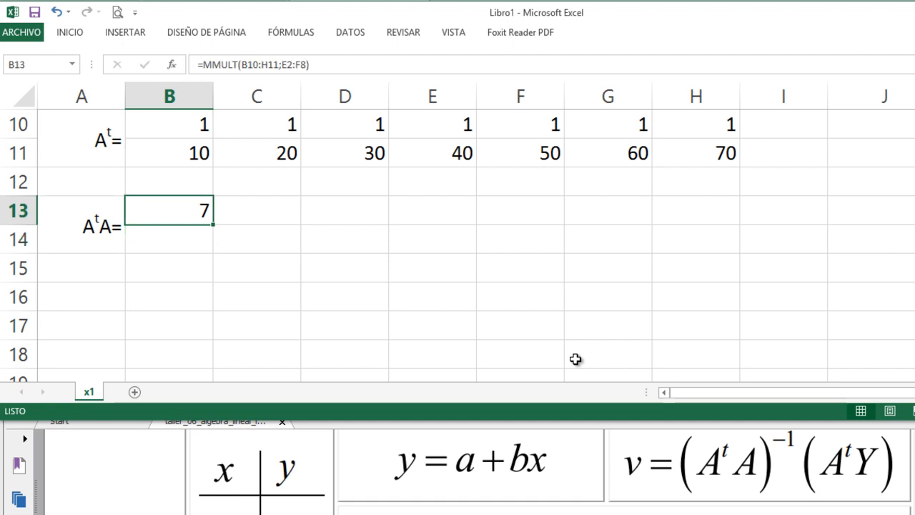
scroll(581, 348, up, 2)
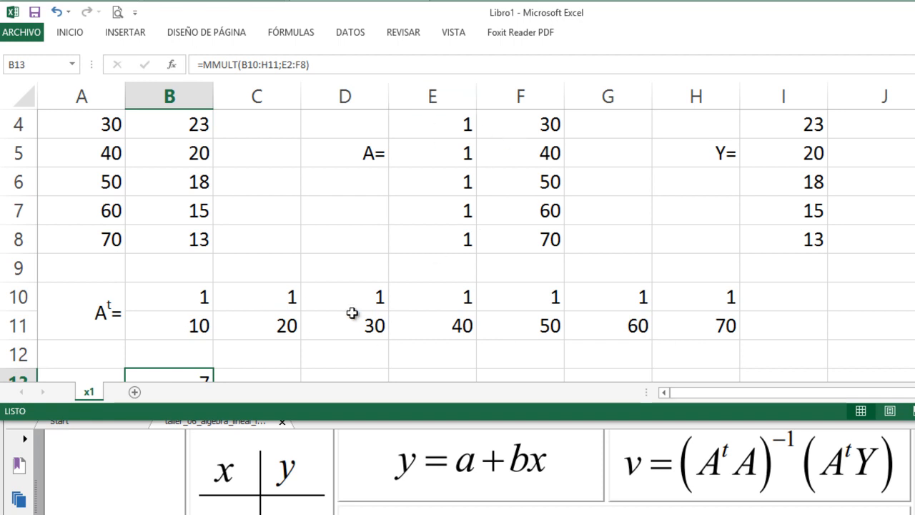
scroll(351, 311, down, 2)
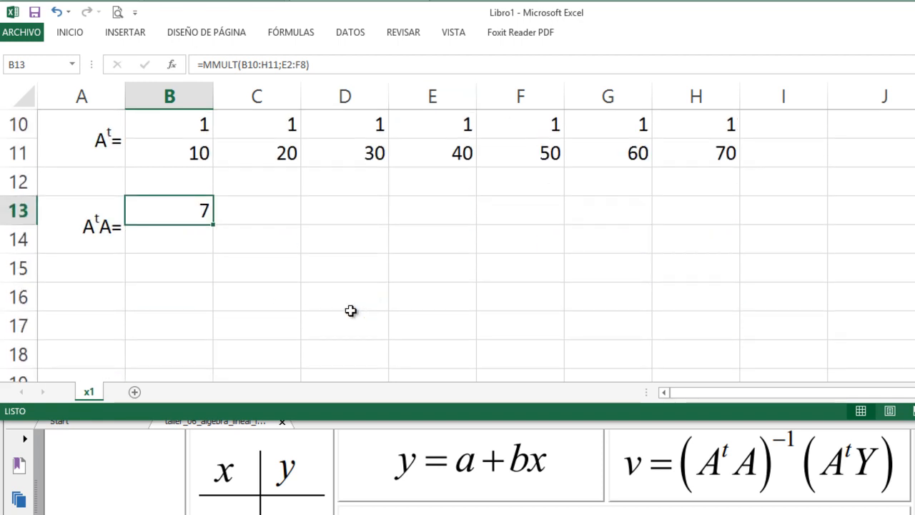
scroll(350, 311, up, 1)
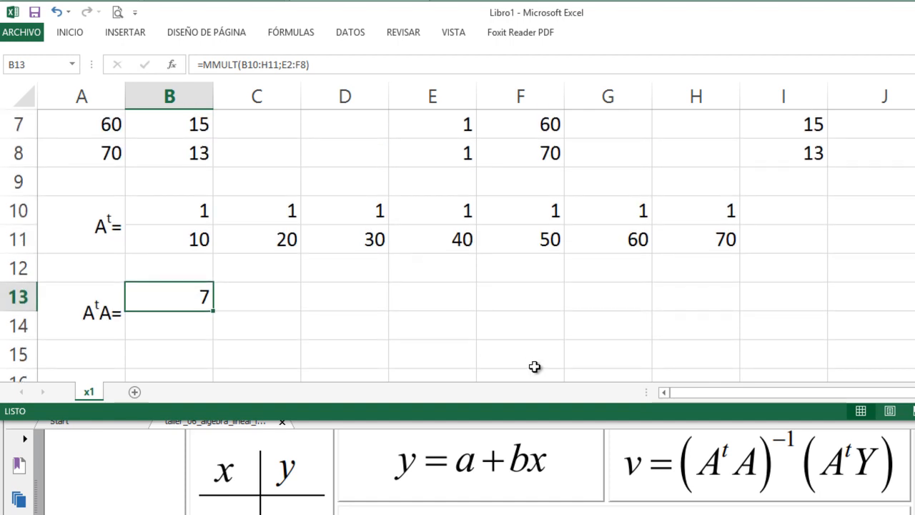
key(shift+Right)
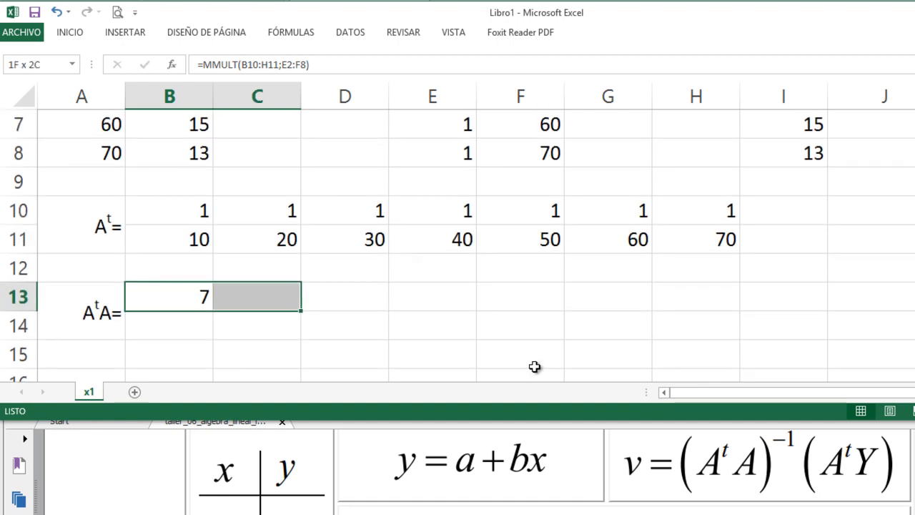
key(shift+Down)
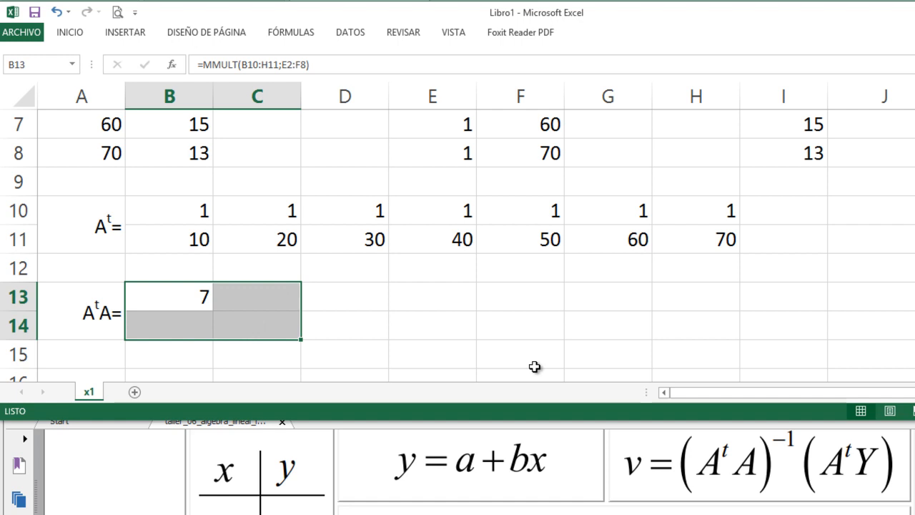
key(F2)
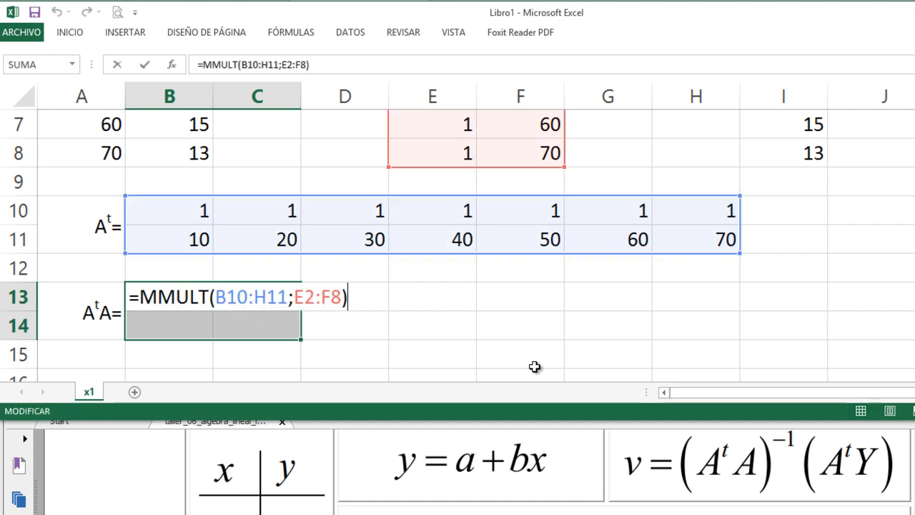
key(ctrl+shift+Return)
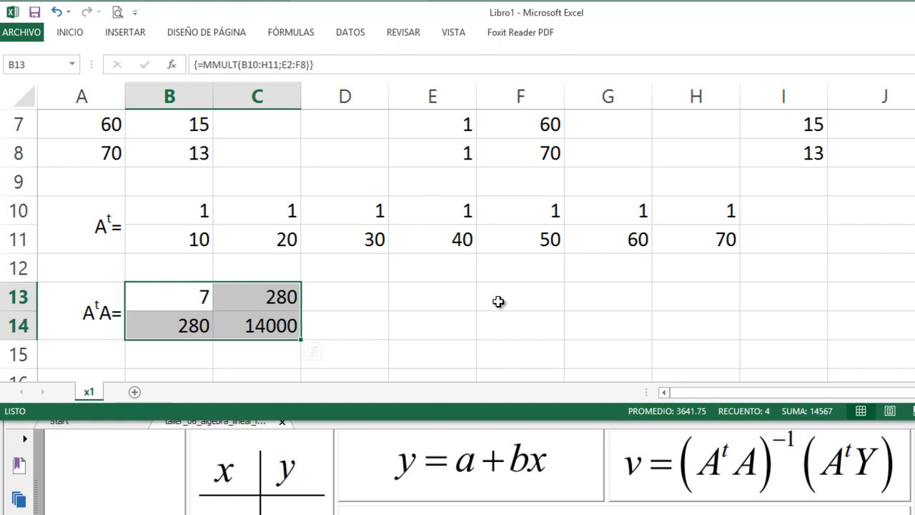
scroll(499, 301, up, 2)
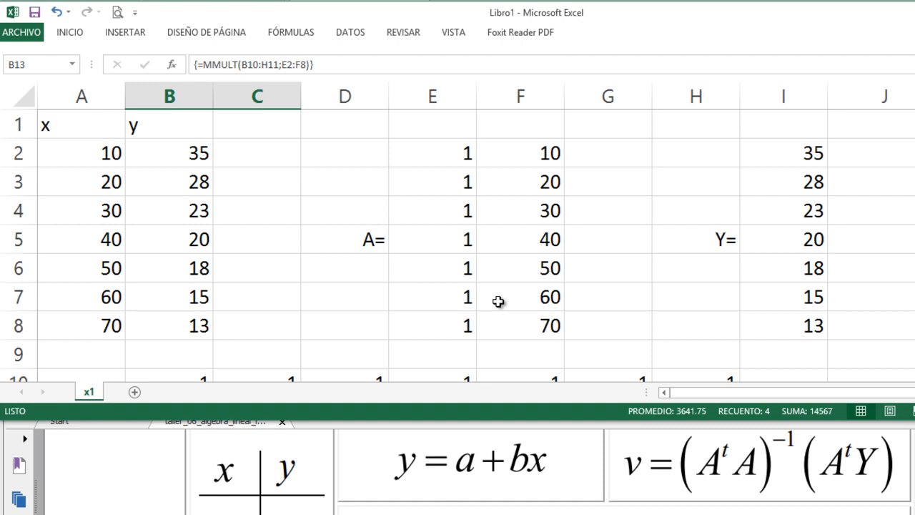
scroll(498, 301, down, 2)
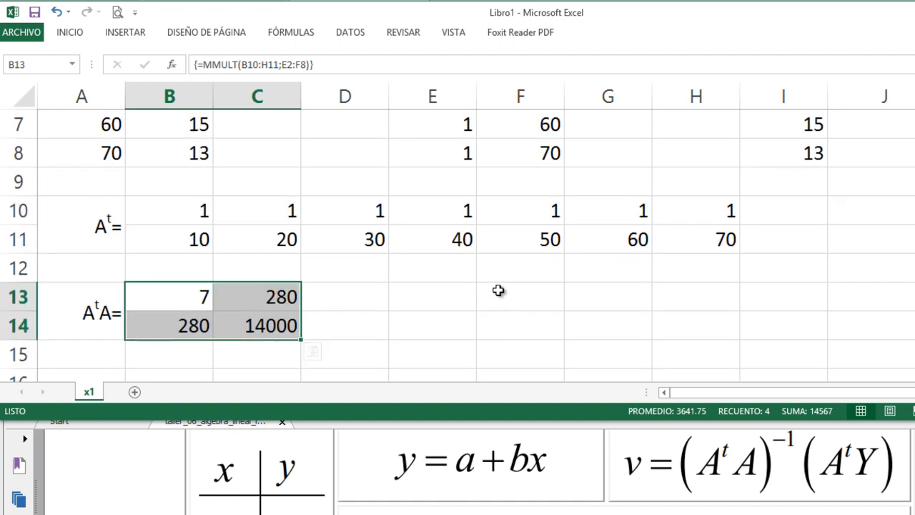
click(498, 291)
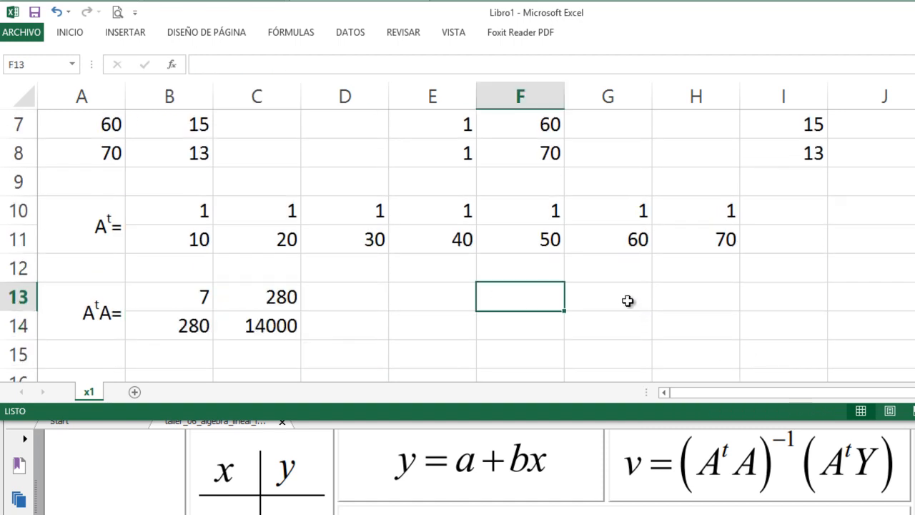
click(605, 295)
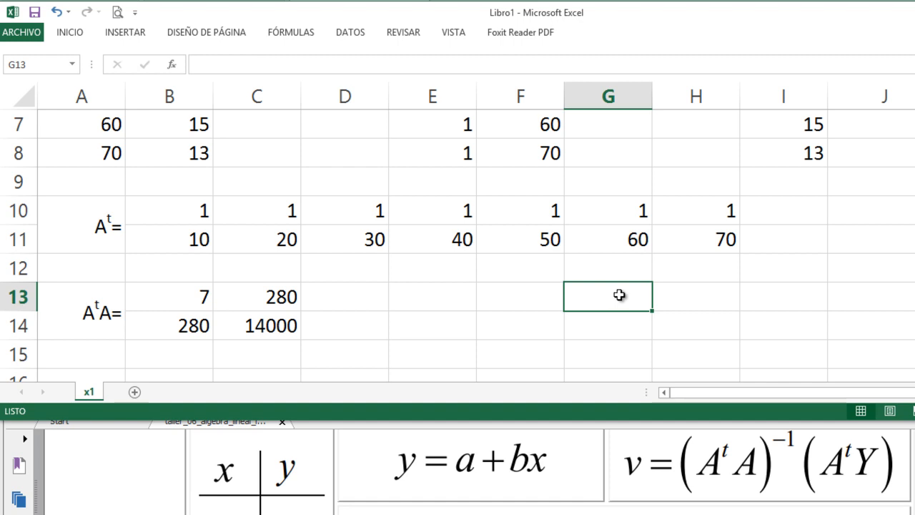
scroll(615, 294, up, 2)
scroll(618, 294, down, 3)
scroll(644, 289, up, 1)
- Copy the merged AᵗA= label from A13:A14 to F13:F14
click(60, 286)
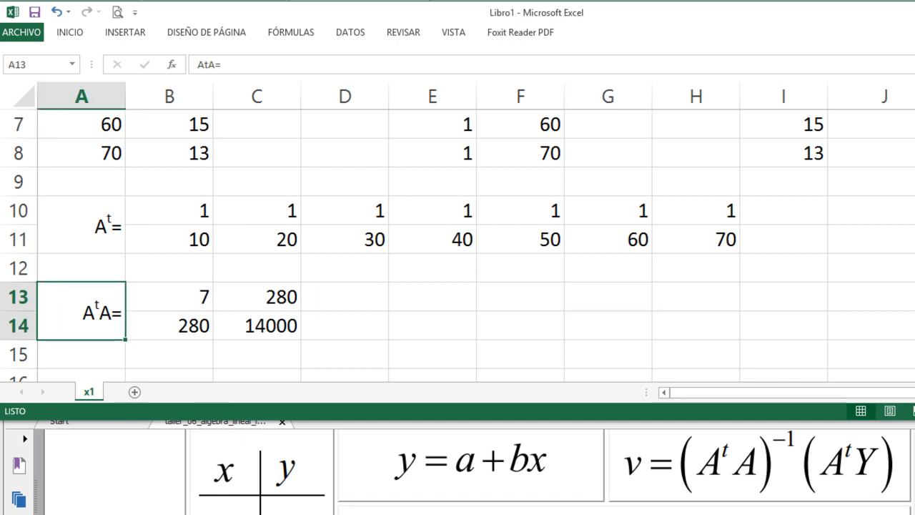
key(ctrl+c)
key(Right)
key(Right)
key(Right)
key(Right)
key(Right)
key(Return)
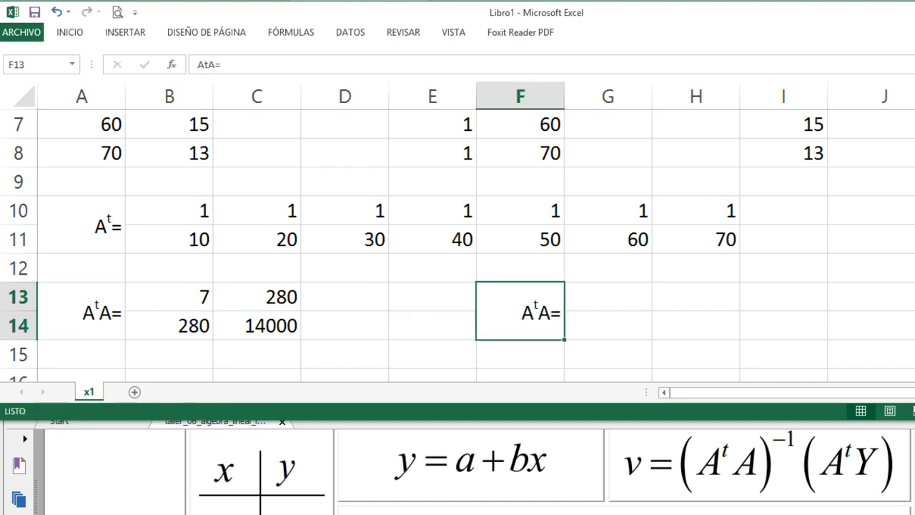
- Change the copied label in F13 to (AᵗA)-1=
key(F2)
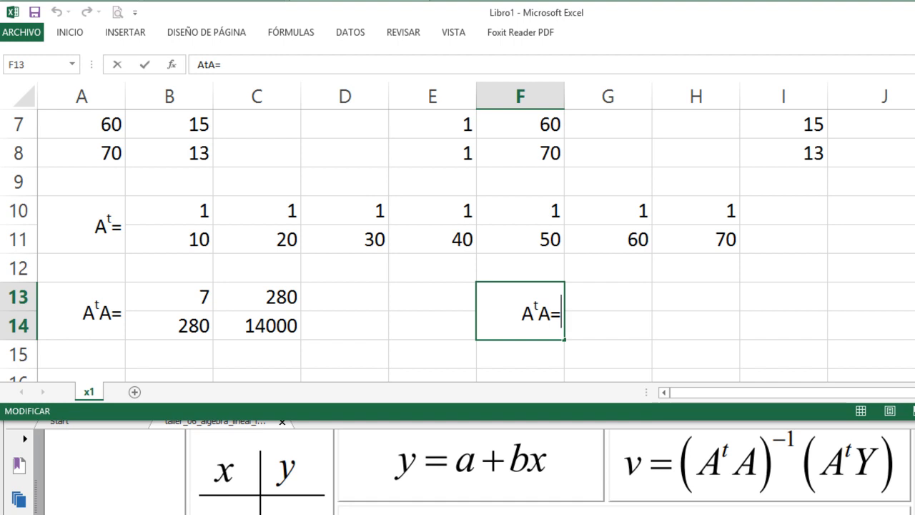
text()-1=)
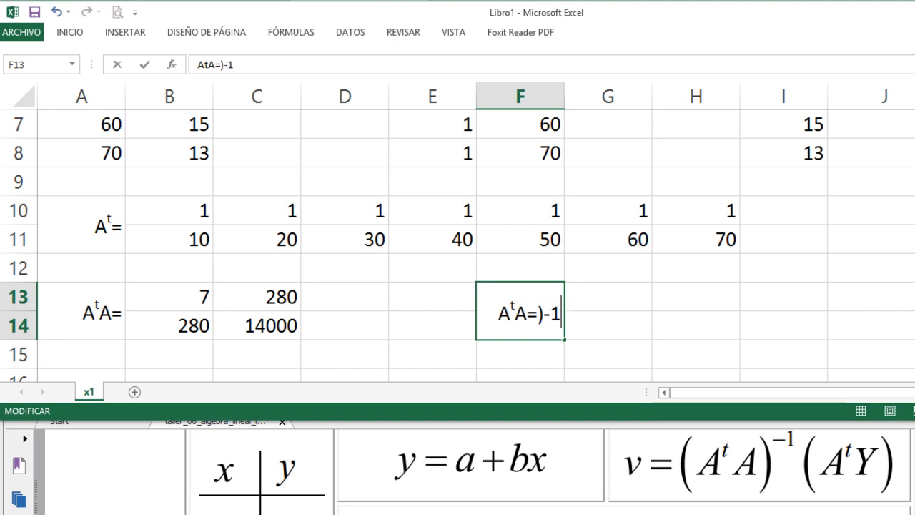
key(Left)
key(Left)
key(BackSpace)
key(Home)
text(()
key(Right)
key(Right)
key(Right)
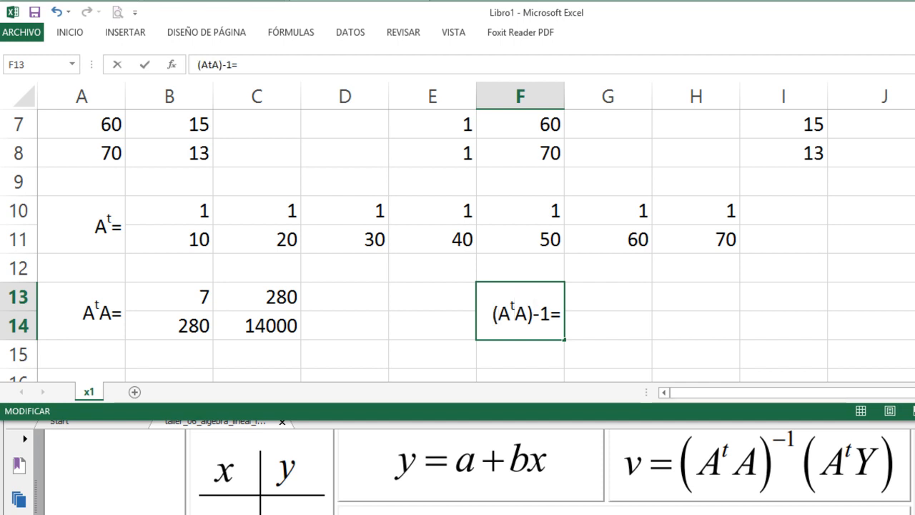
- Format the -1 in the F13 label as superscript so it reads (AᵗA)⁻¹=
key(shift+Right)
key(shift+Right)
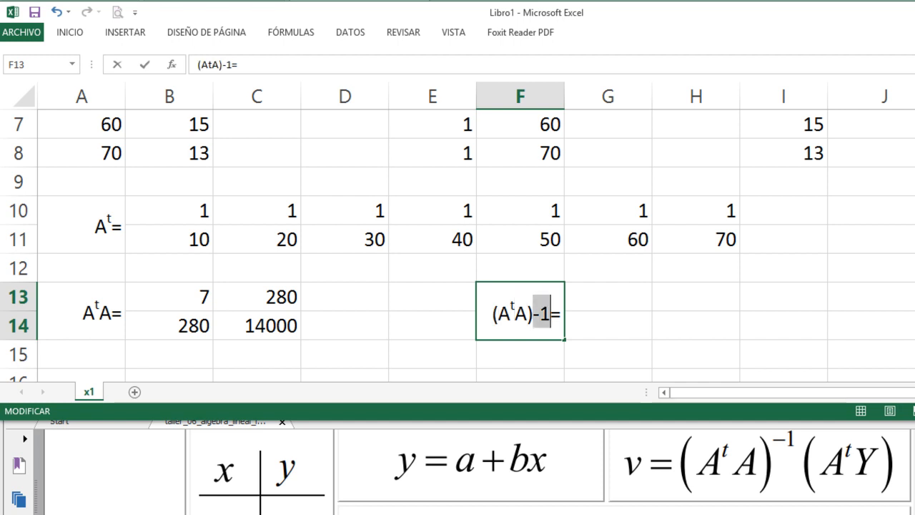
right_click(543, 312)
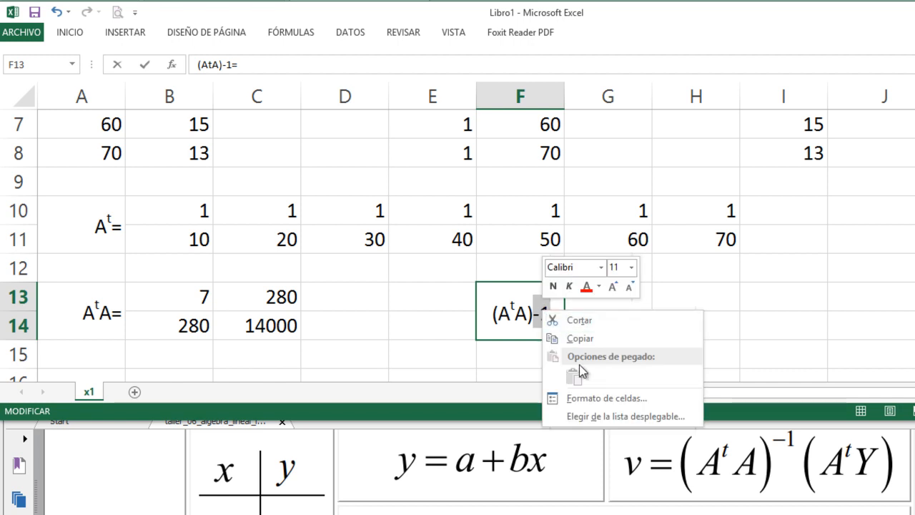
click(577, 399)
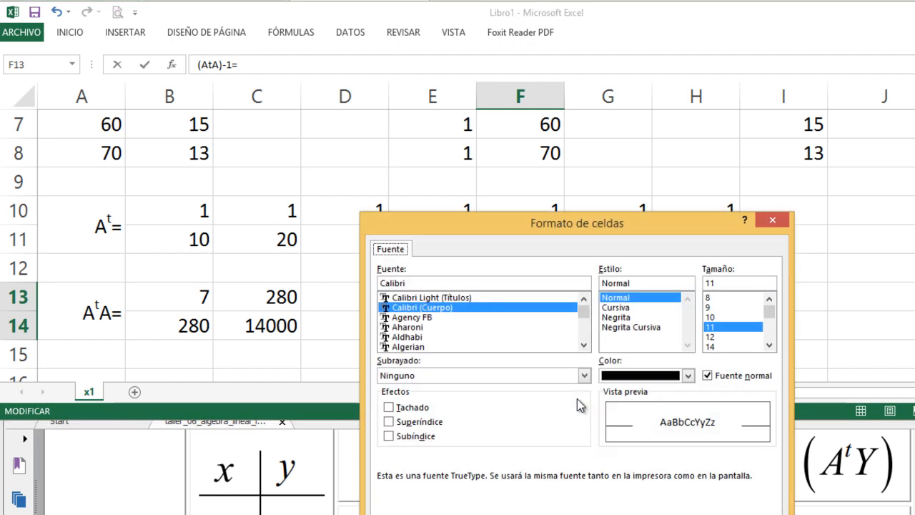
click(389, 422)
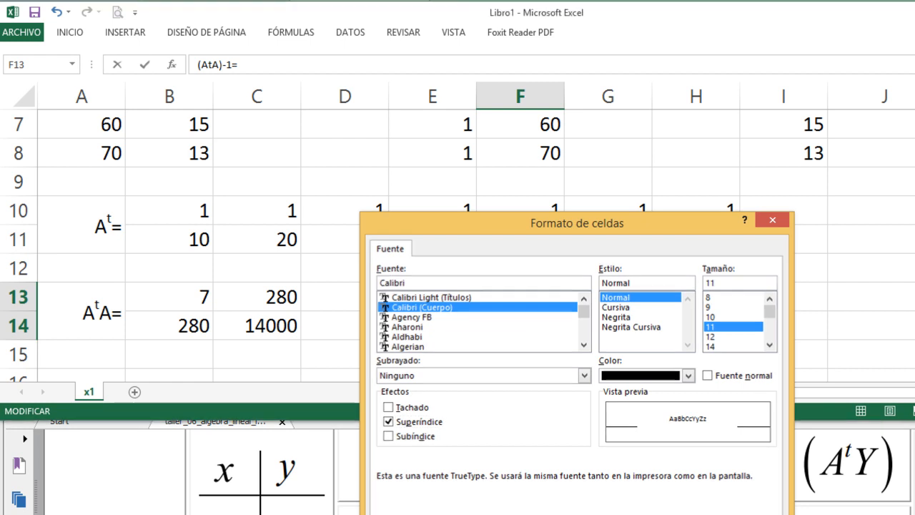
key(Return)
click(589, 307)
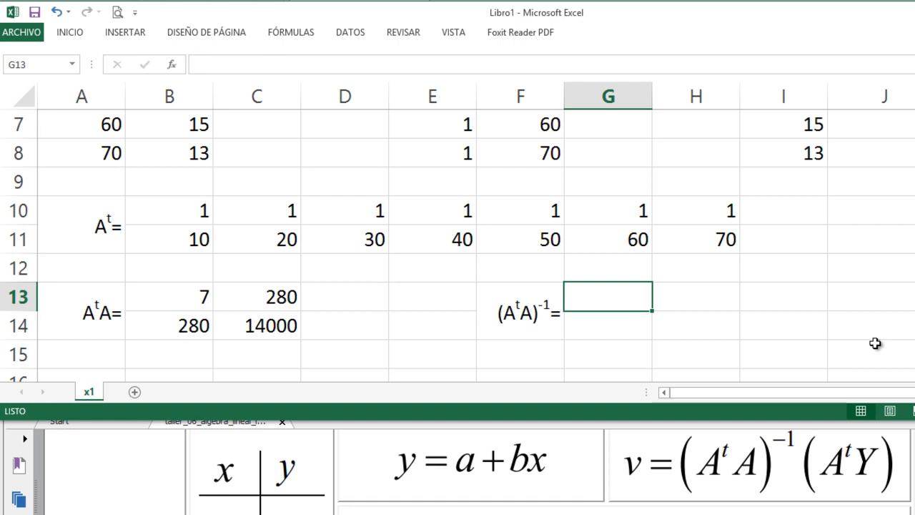
key(Left)
key(Left)
key(Left)
key(Right)
key(Right)
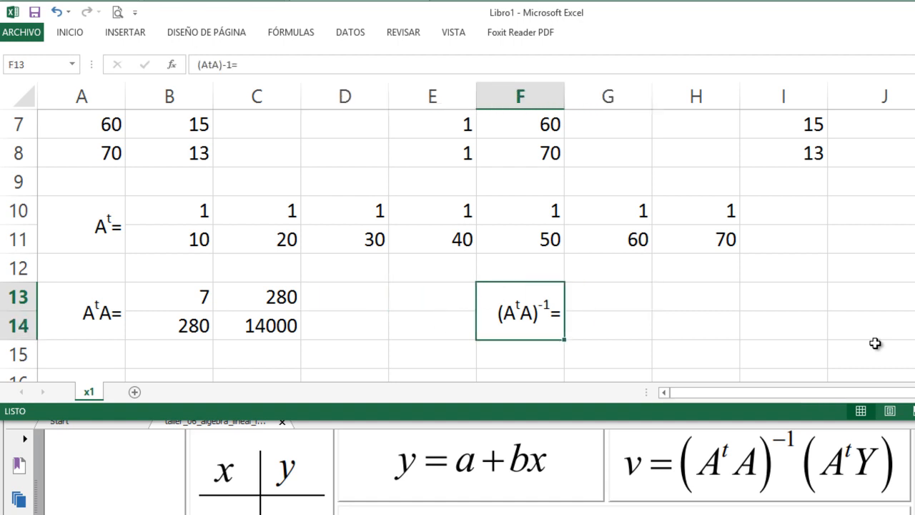
key(Right)
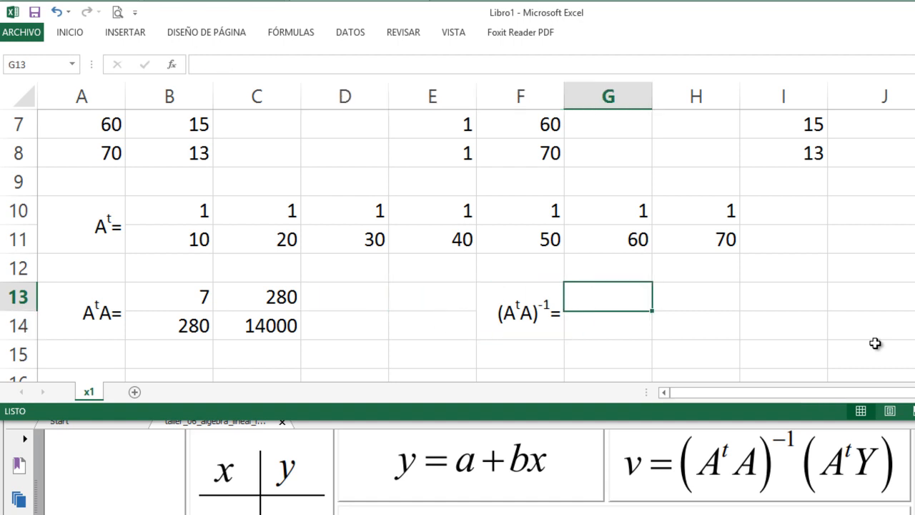
key(shift+Right)
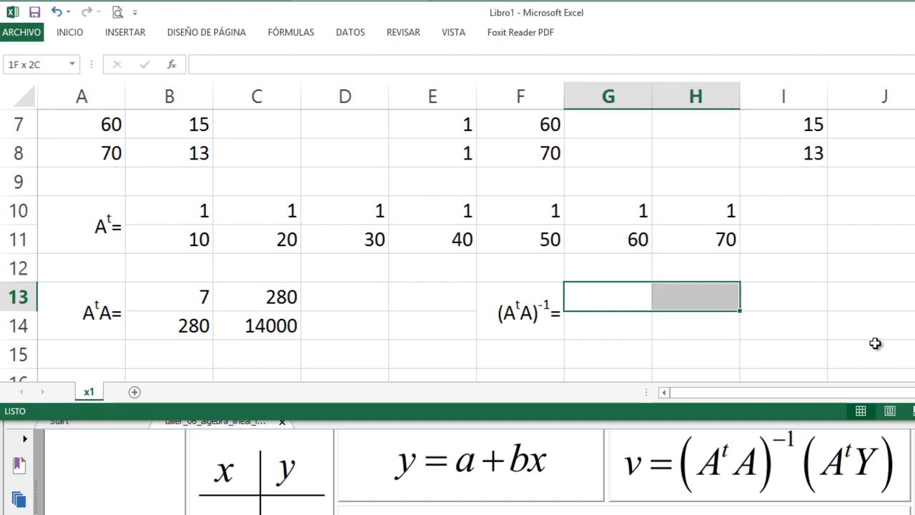
key(shift+Down)
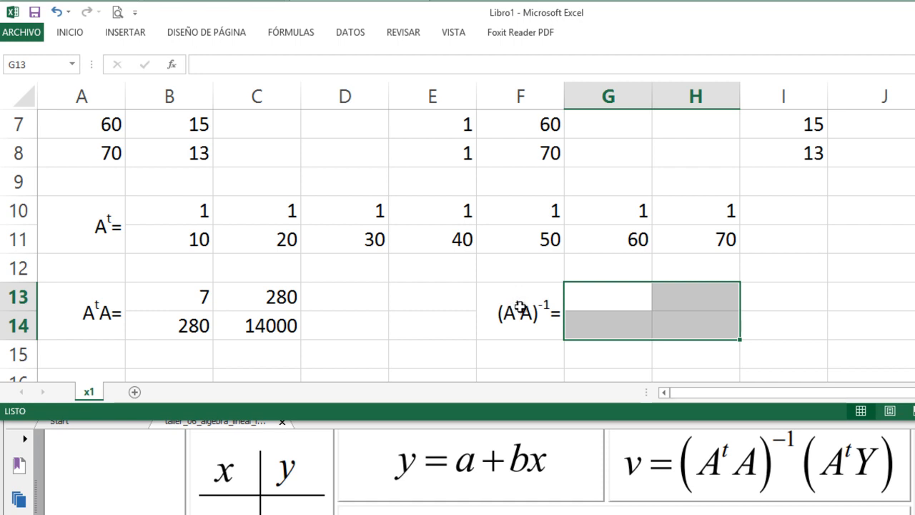
- Enter the matrix inverse formula =MINVERSA(B13:C14) in G13
click(593, 298)
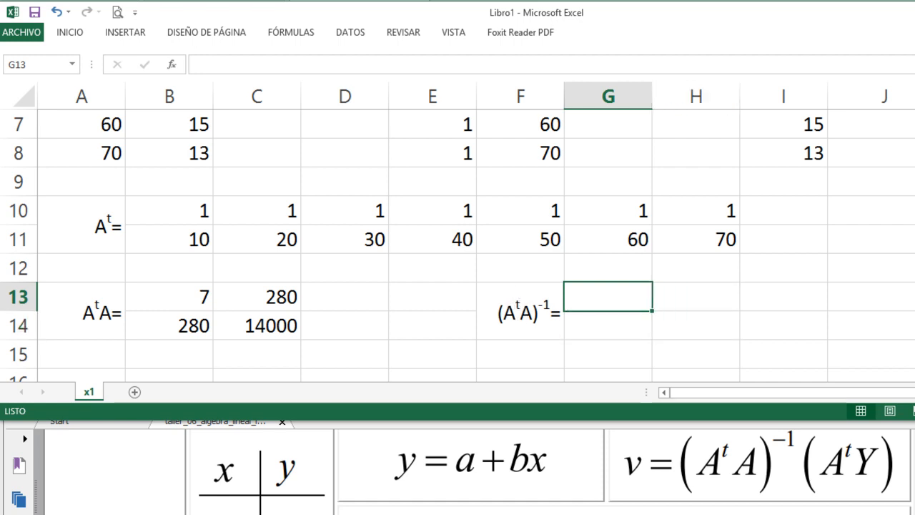
text(=m)
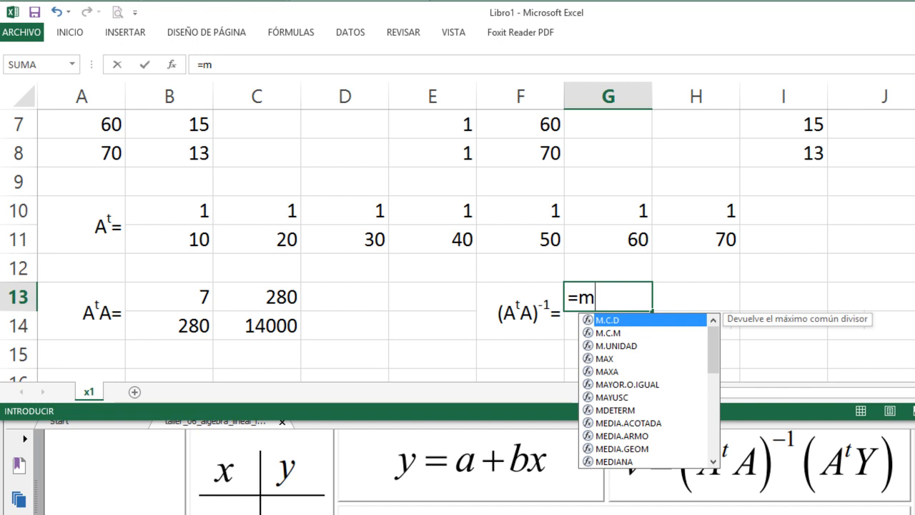
text(in)
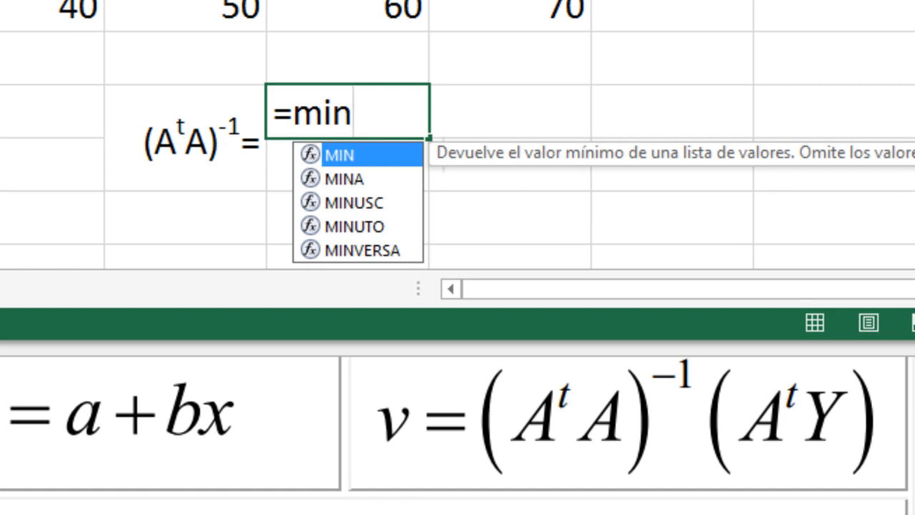
text(v)
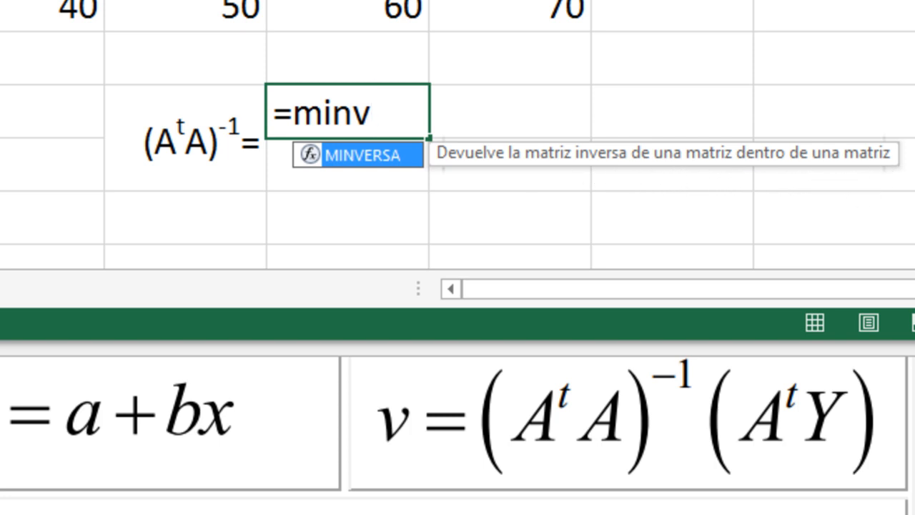
key(Tab)
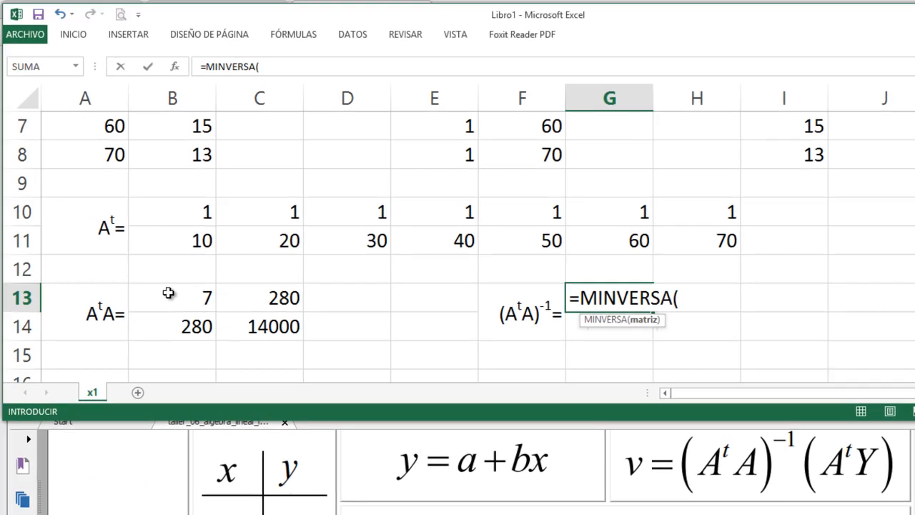
drag(195, 296, 245, 322)
text())
key(Return)
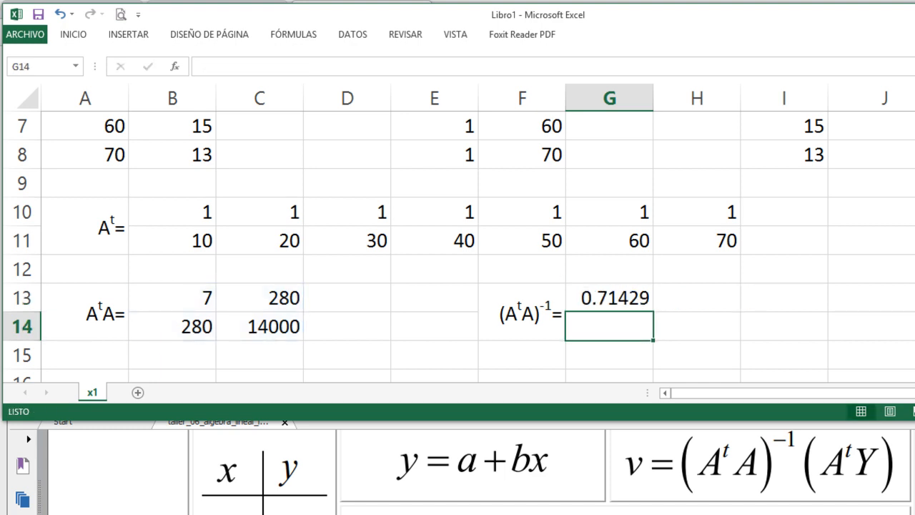
- Extend the MINVERSA formula from G13 to the 2×2 range G13:H14 as an array formula
click(609, 298)
key(shift+Right)
key(shift+Down)
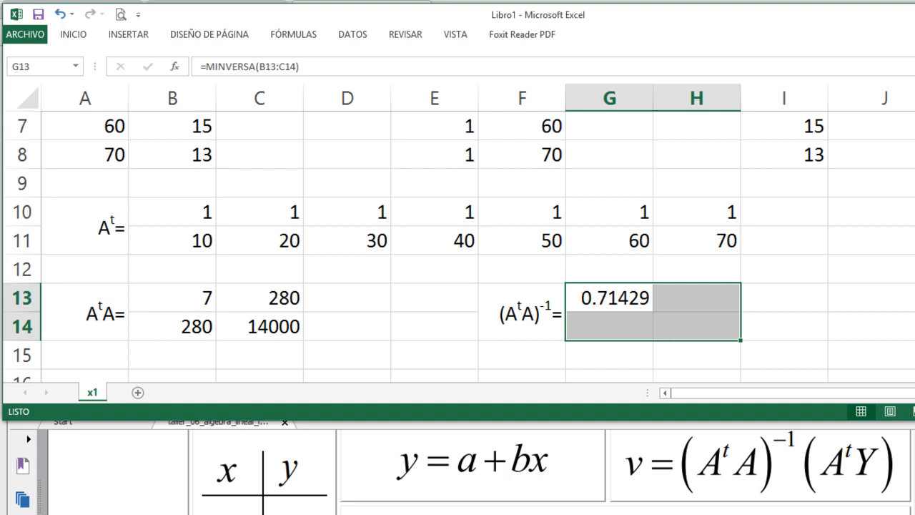
key(F2)
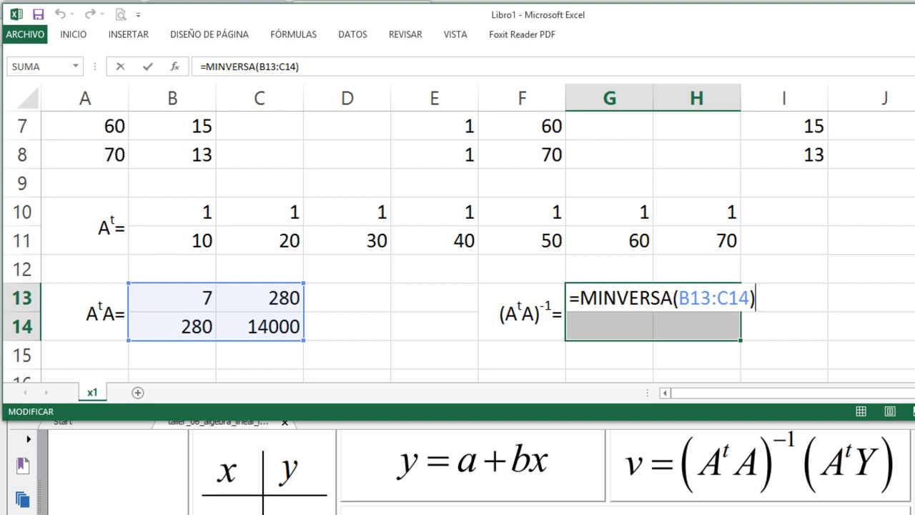
key(ctrl+shift+Return)
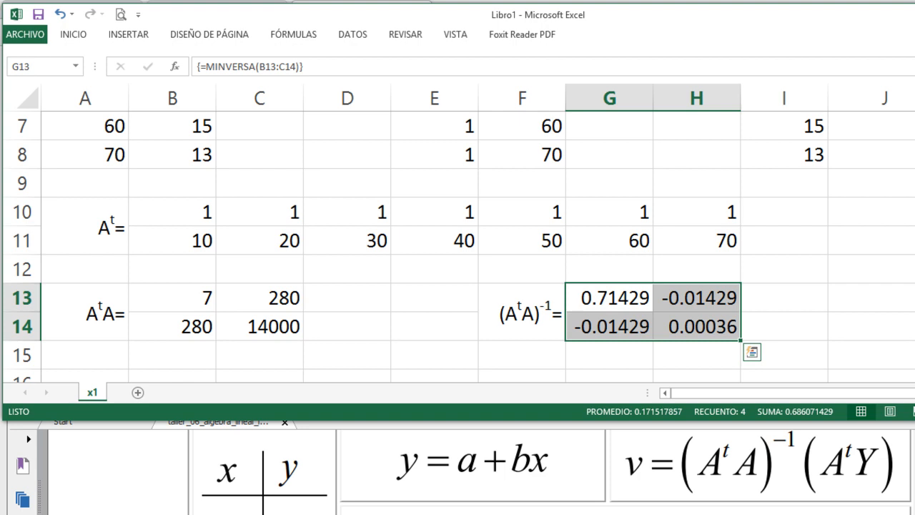
- Copy the merged AᵗA= label from A13:A14 to A16:A17
key(Down)
key(Left)
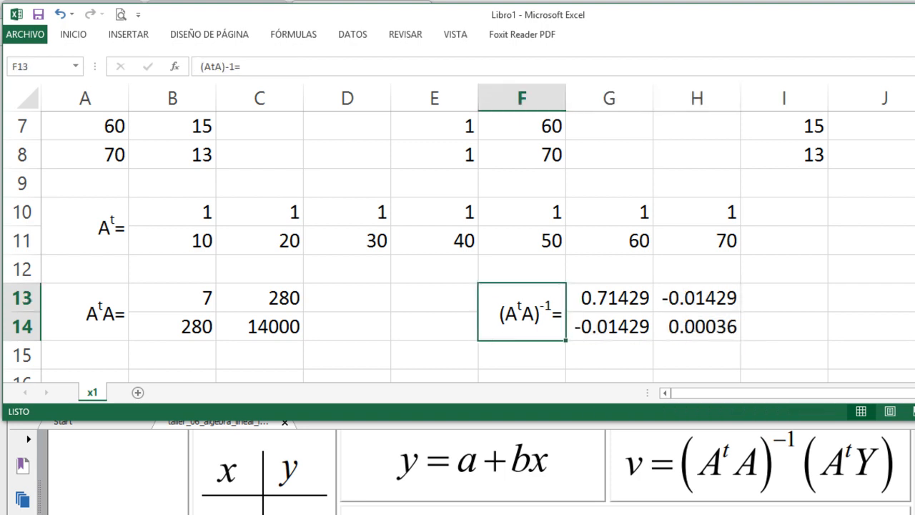
key(Down)
key(Down)
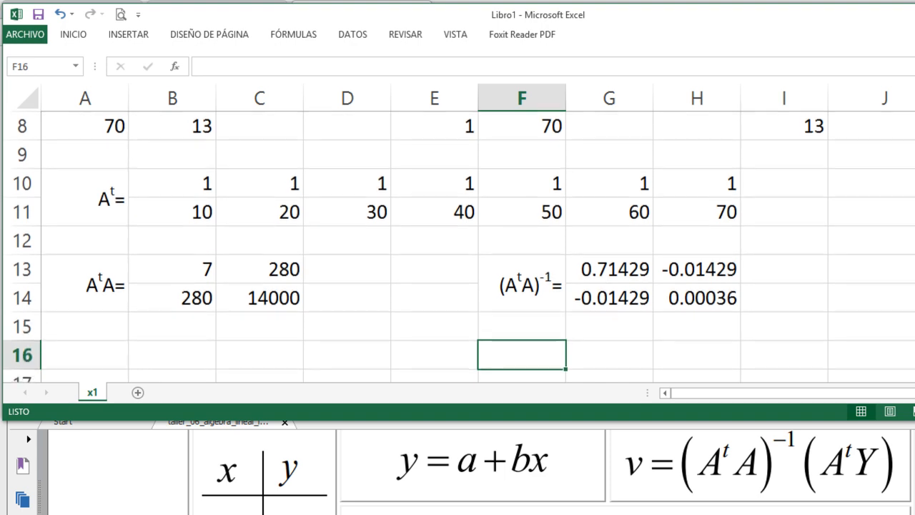
key(Left)
key(Left)
key(Left)
key(Left)
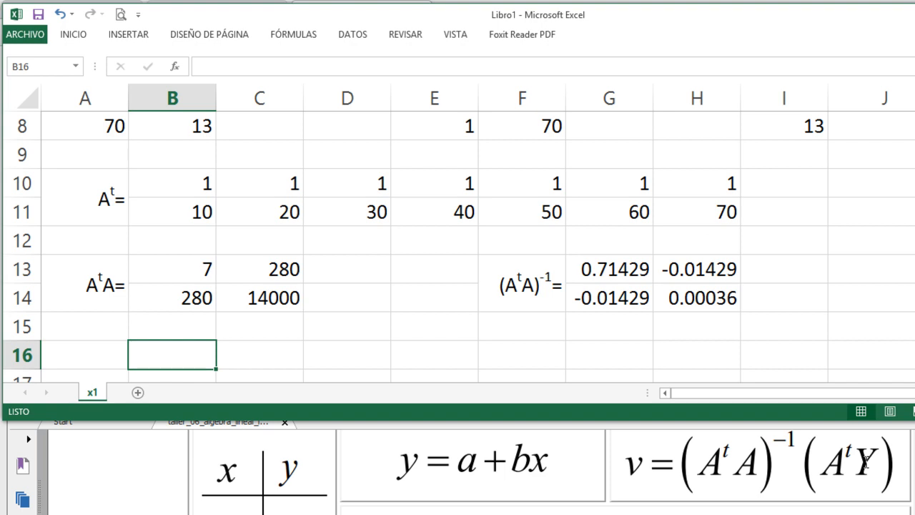
scroll(351, 292, down, 1)
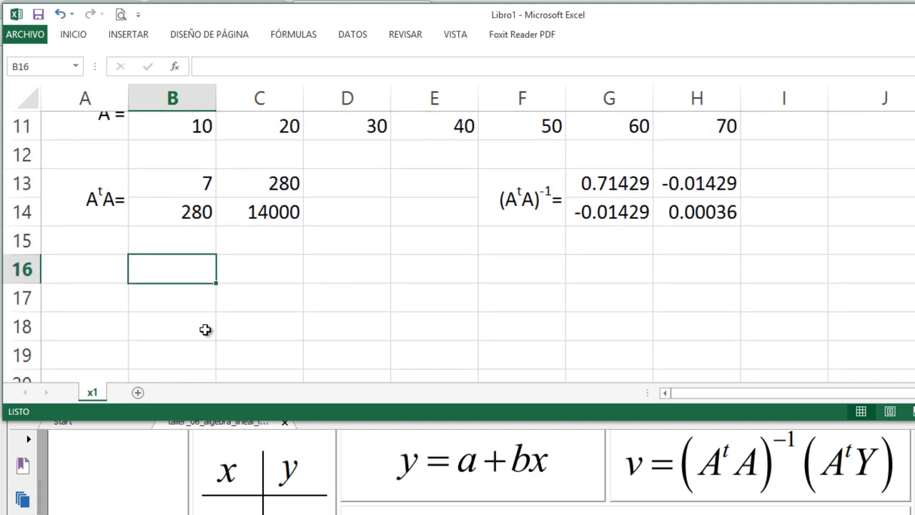
click(83, 298)
key(Up)
key(Up)
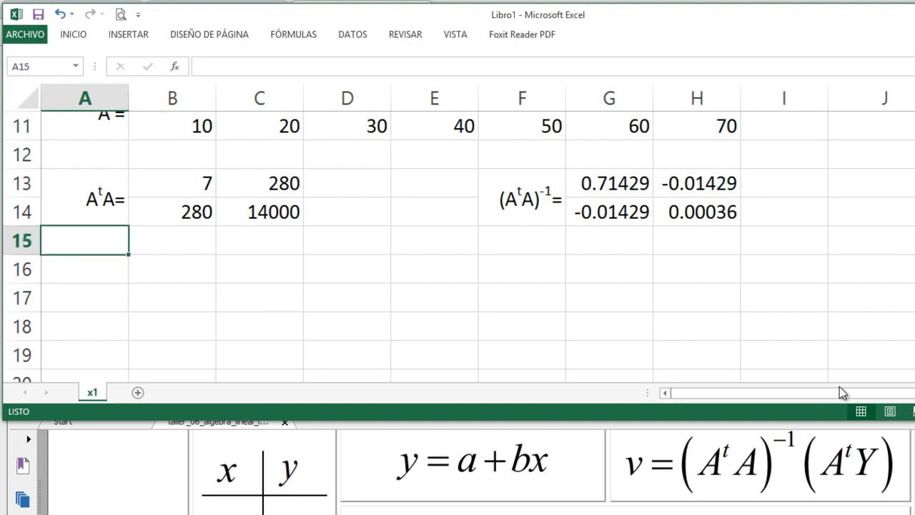
key(Up)
key(ctrl+c)
key(Down)
key(Down)
key(Down)
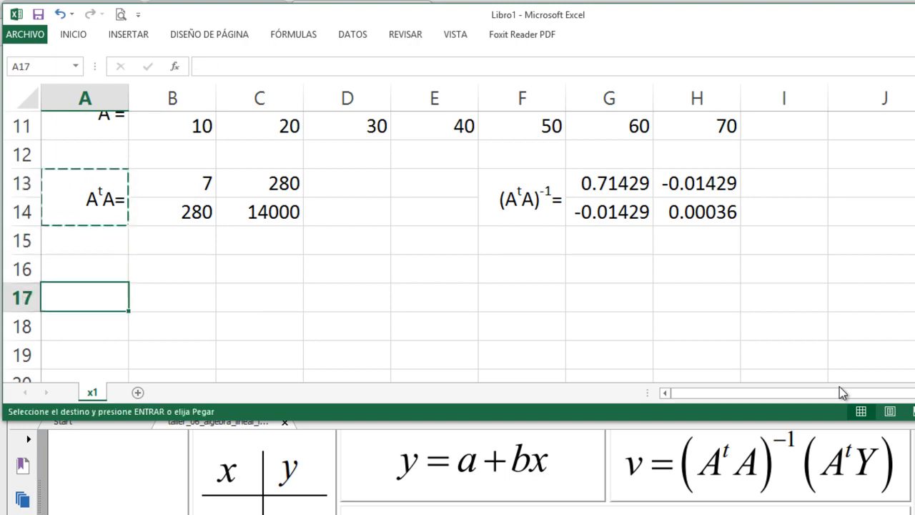
key(Up)
key(Return)
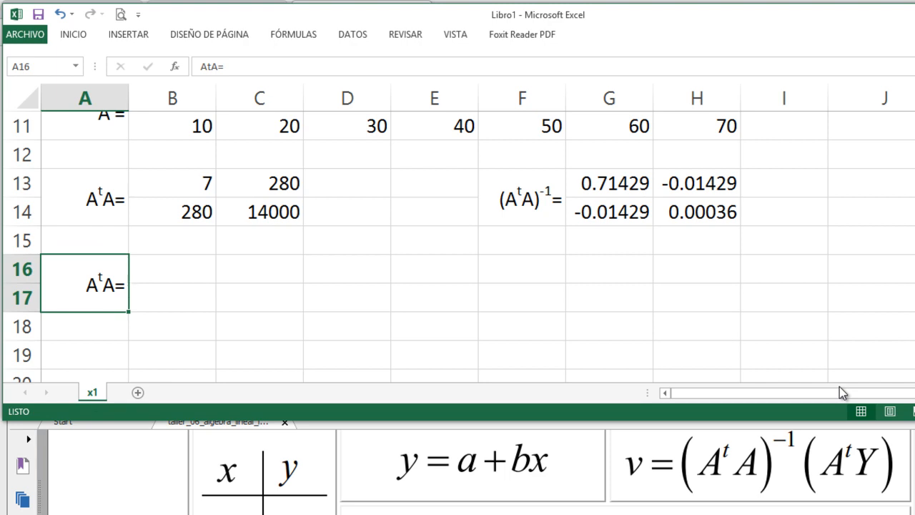
- Change the copied label in A16 to AᵗY=, keeping the superscript t
key(F2)
key(Left)
text(Y)
key(Left)
key(BackSpace)
key(End)
key(Return)
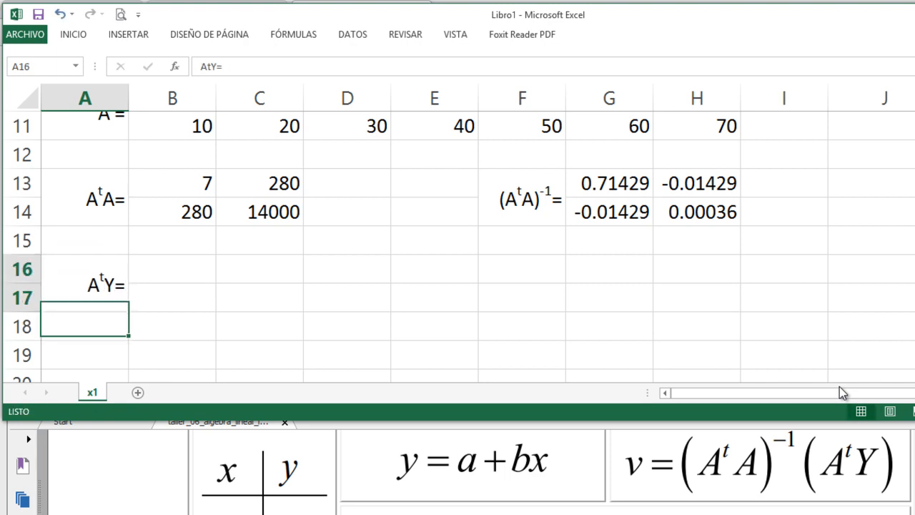
- Start an MMULT formula in B16 with the Aᵗ range B10:H11 as its first matrix
key(Up)
key(Right)
key(Up)
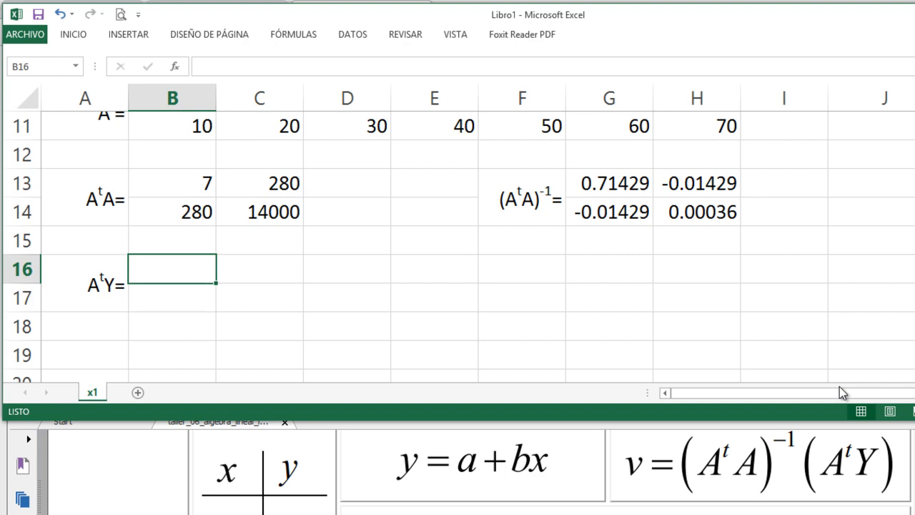
text(=mm)
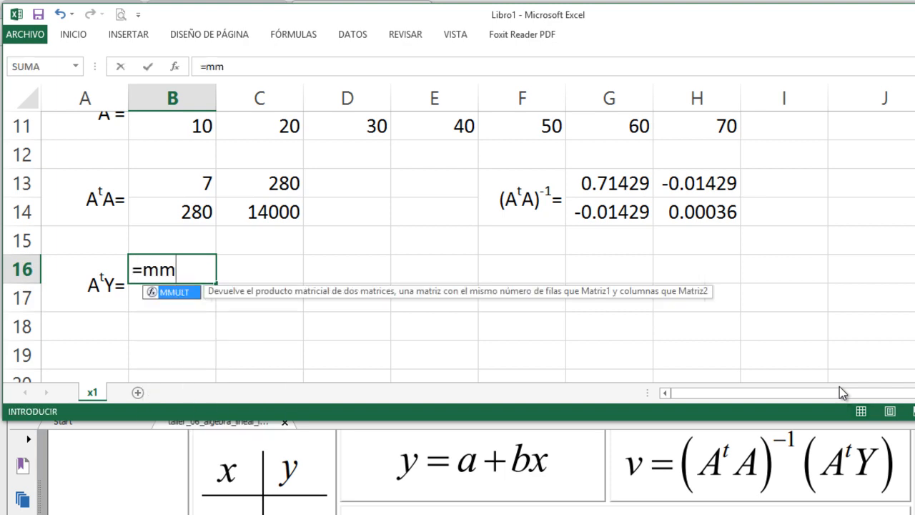
key(Tab)
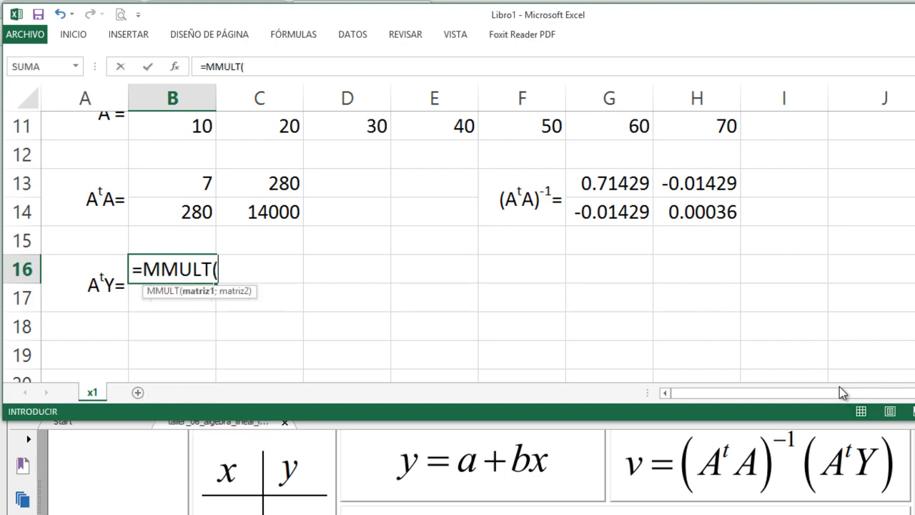
scroll(494, 344, up, 1)
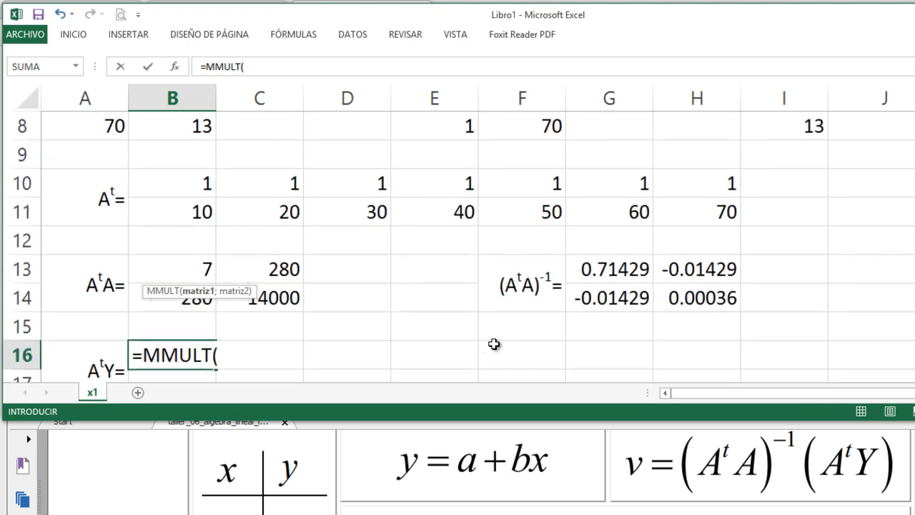
scroll(493, 344, down, 1)
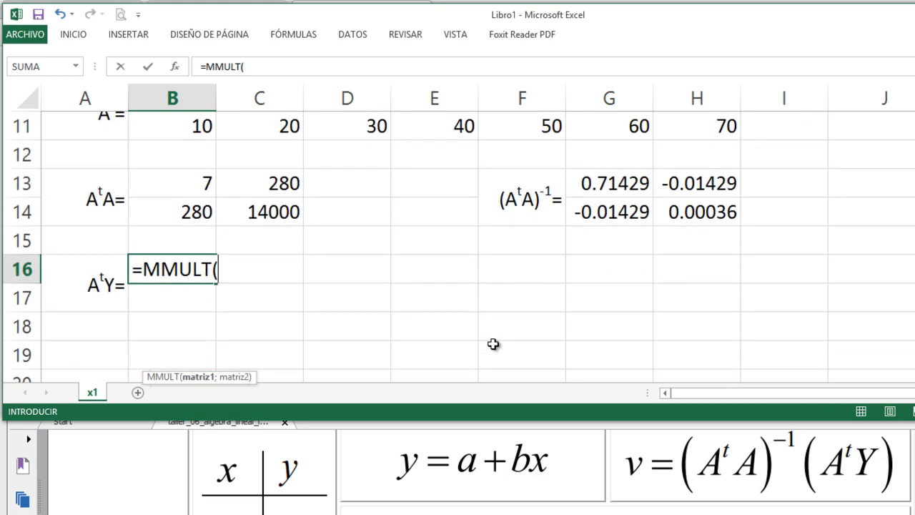
scroll(494, 344, up, 1)
drag(179, 190, 677, 213)
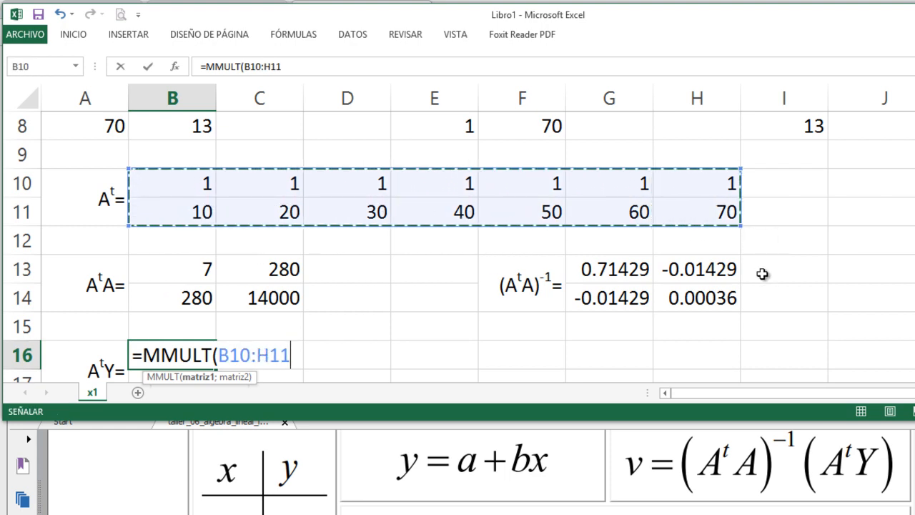
- Add the Y column I2:I8 as the second MMULT matrix and commit the formula in B16
text(;)
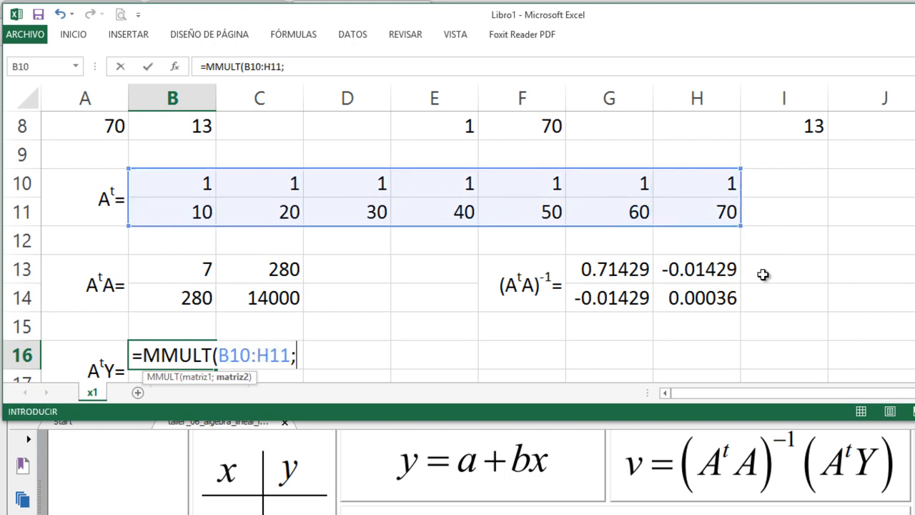
scroll(763, 274, up, 3)
click(783, 153)
drag(783, 172, 784, 324)
text())
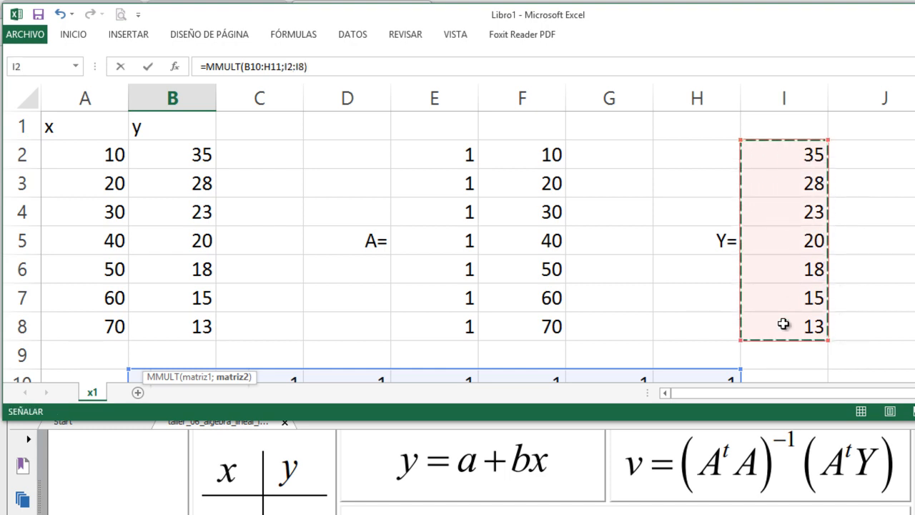
key(Return)
key(Up)
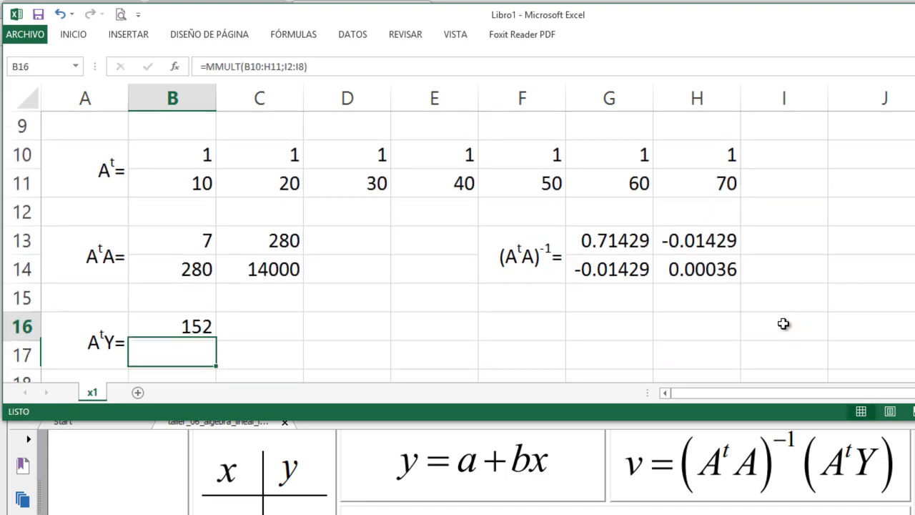
- Re-enter the MMULT formula as an array formula across B16:B17
key(shift+Down)
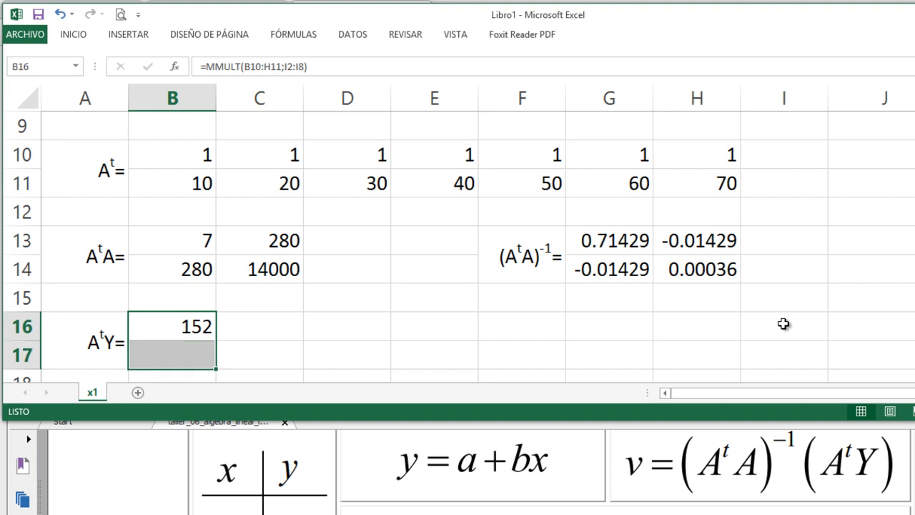
key(F2)
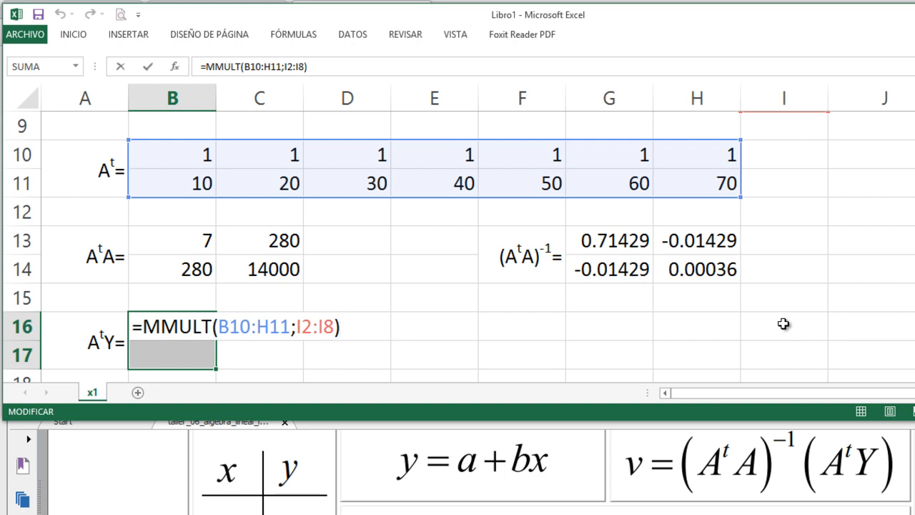
key(ctrl+shift+Return)
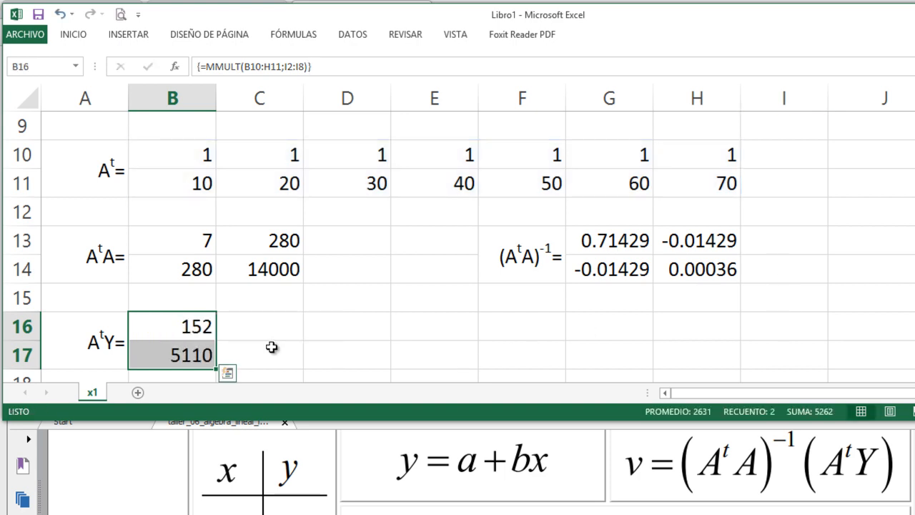
click(272, 347)
- Copy the merged (AᵗA)⁻¹= label from F13:F14 to F16:F17
scroll(528, 357, down, 1)
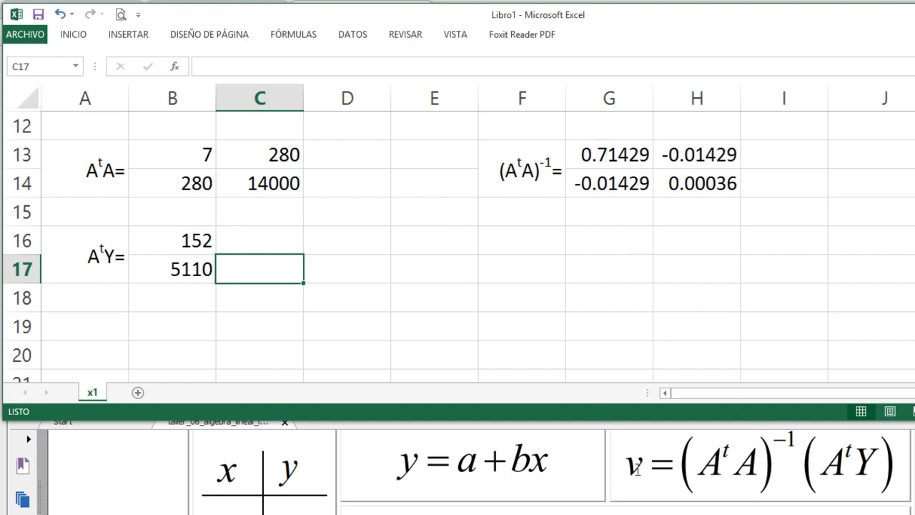
click(515, 172)
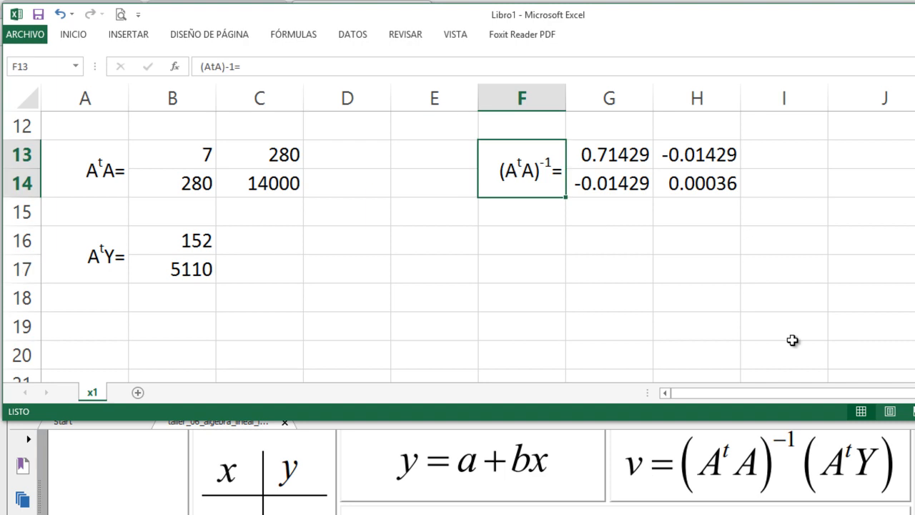
key(ctrl+c)
key(Down)
key(Down)
key(Return)
- Change the copied label in F16 to v=
key(F2)
key(Left)
key(BackSpace)
key(BackSpace)
key(BackSpace)
key(BackSpace)
key(BackSpace)
key(BackSpace)
key(BackSpace)
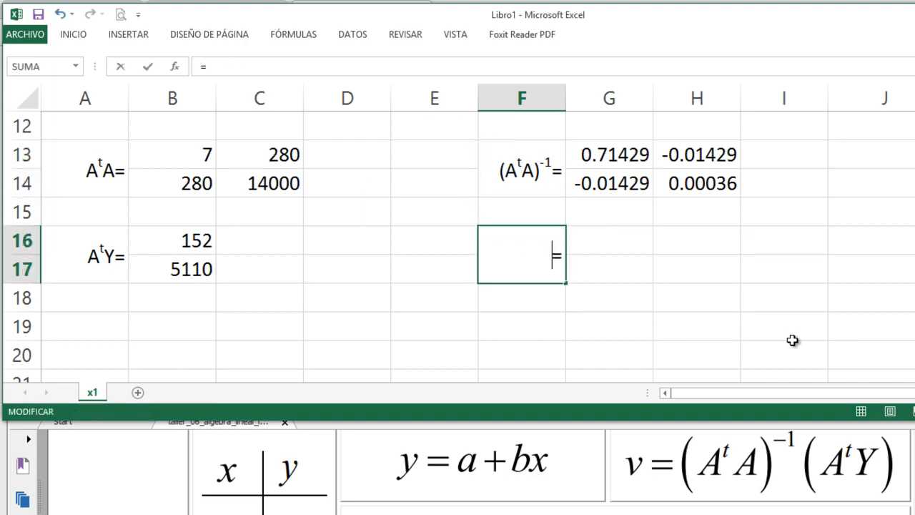
text(v)
key(Tab)
- Start an MMULT formula in G16 with the inverse matrix range G13:H14 as its first matrix
key(Up)
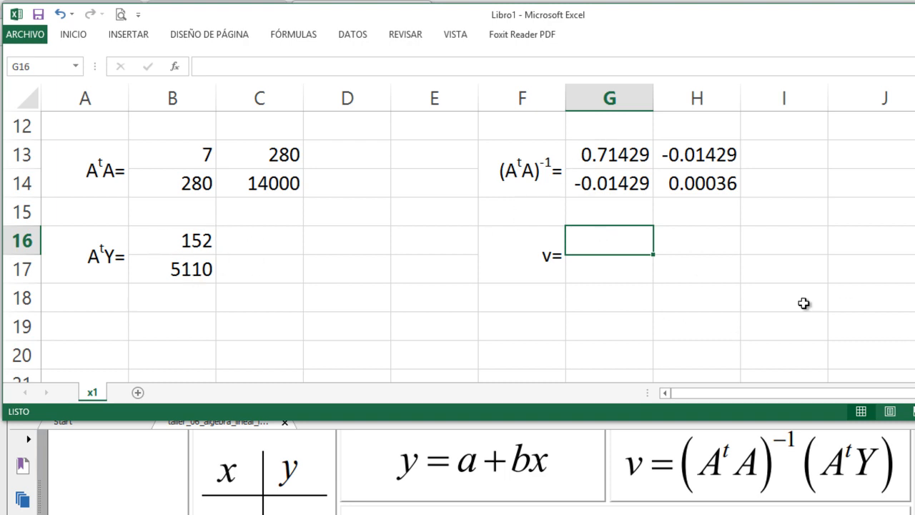
text(=mm)
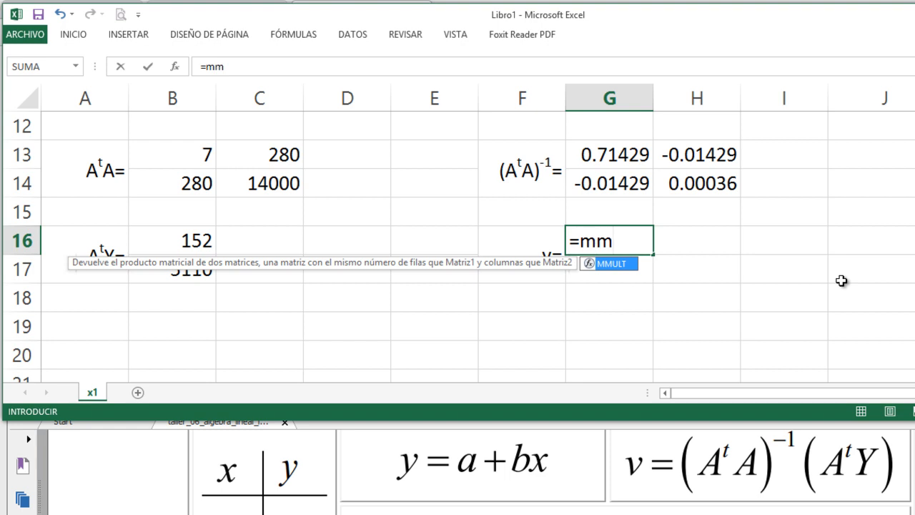
key(Tab)
key(Up)
key(Up)
key(Up)
key(Up)
key(Down)
key(shift+Right)
key(shift+Down)
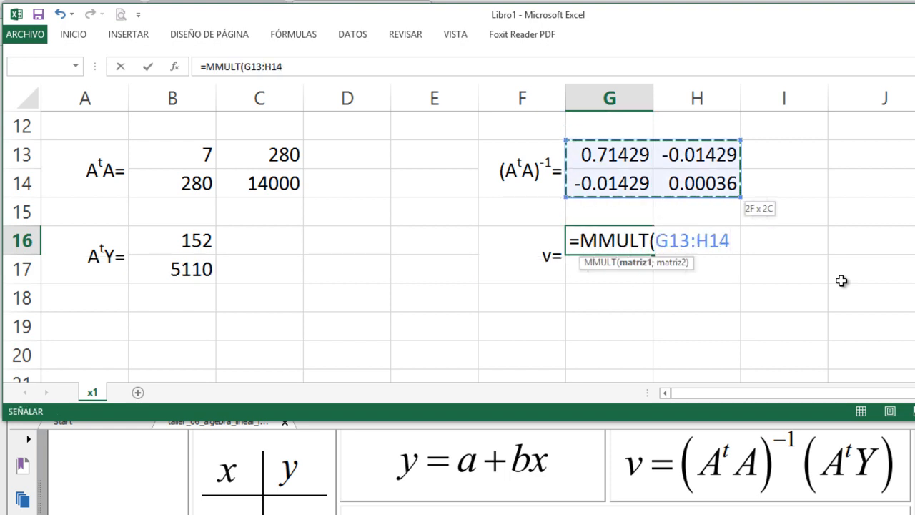
- Add the AᵗY range B16:B17 as the second MMULT matrix and commit the formula in G16
text(;)
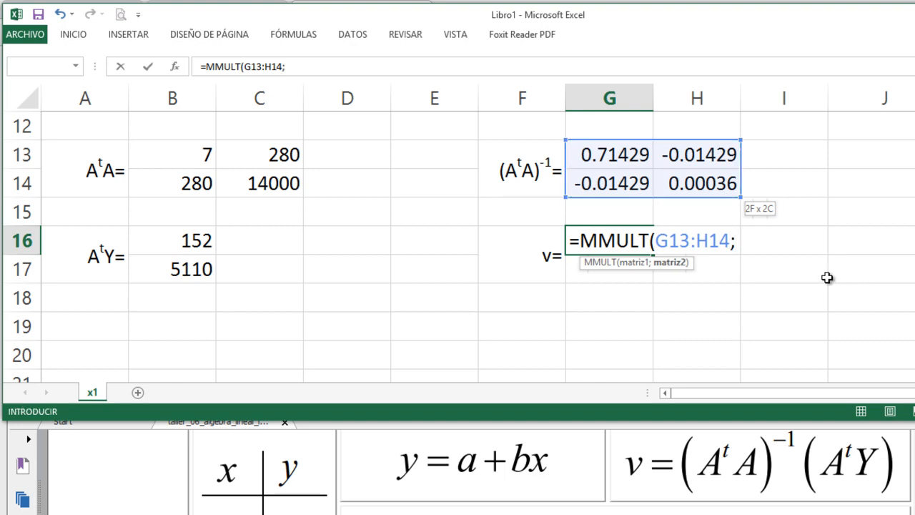
drag(174, 236, 171, 261)
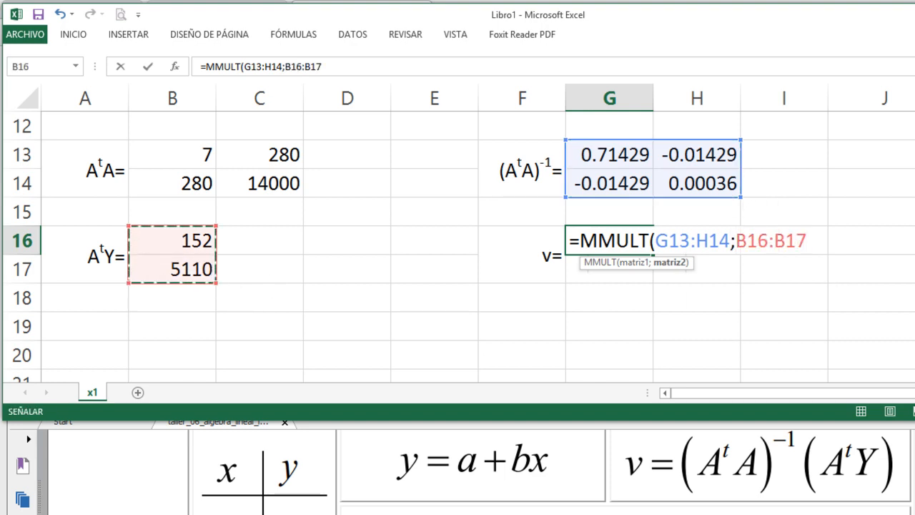
key(Return)
- Re-enter the G16 product as an array formula across G16:G17 to compute both components of v
key(Up)
key(shift+Down)
key(shift+Down)
key(Up)
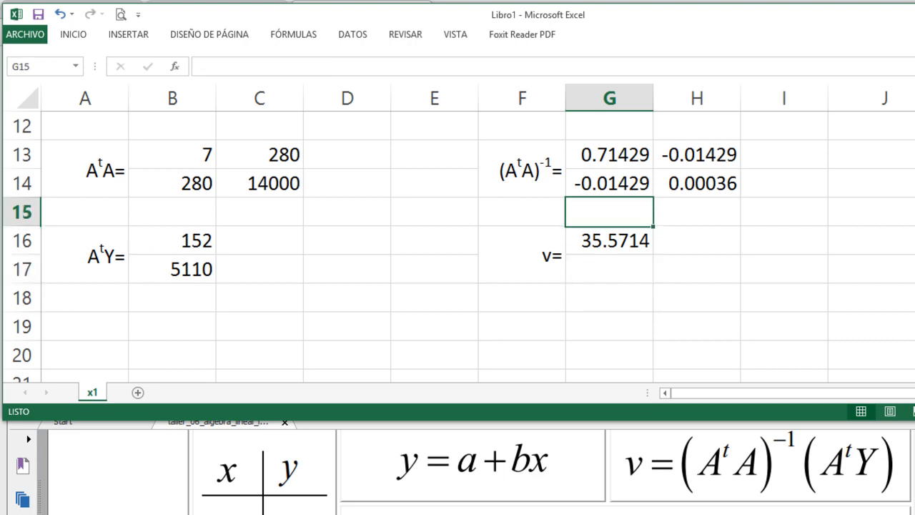
key(Down)
key(shift+Down)
key(F2)
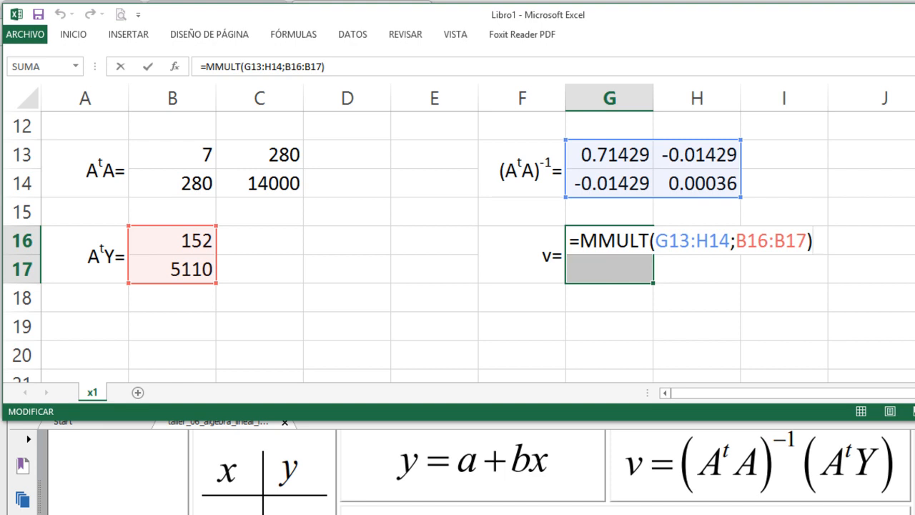
key(ctrl+shift+Return)
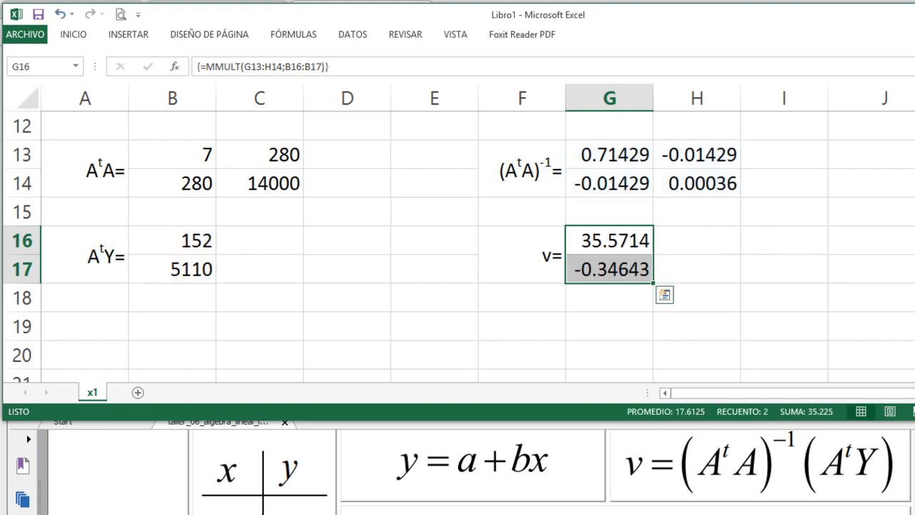
click(501, 288)
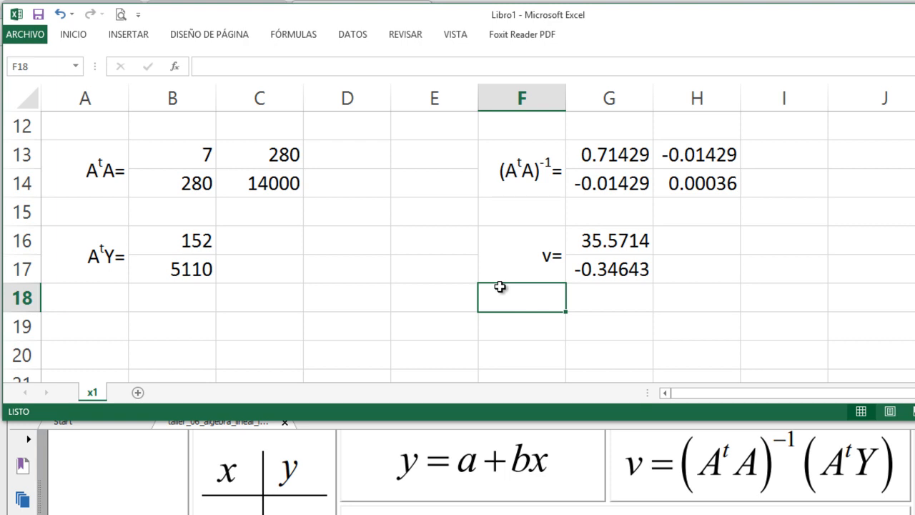
- Switch to the exercise PDF in Foxit Reader and examine the definitions of A, Y and v
click(516, 507)
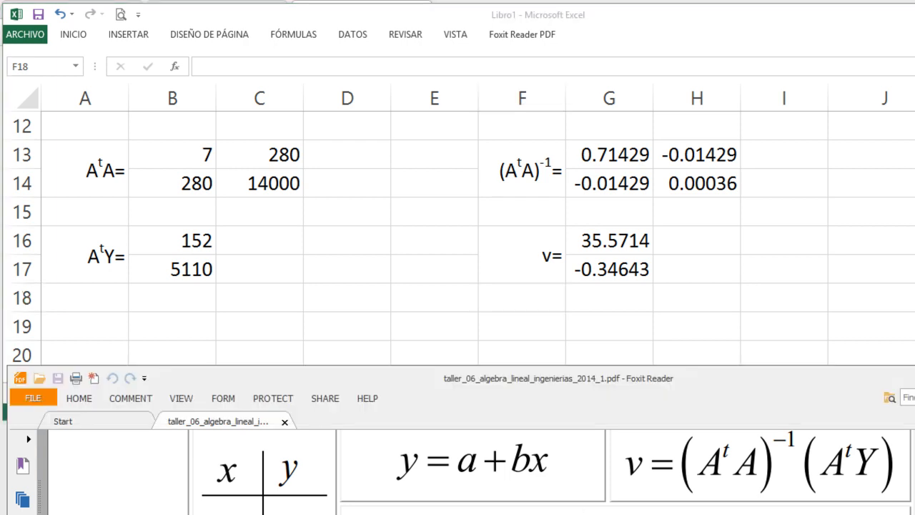
scroll(516, 506, down, 1)
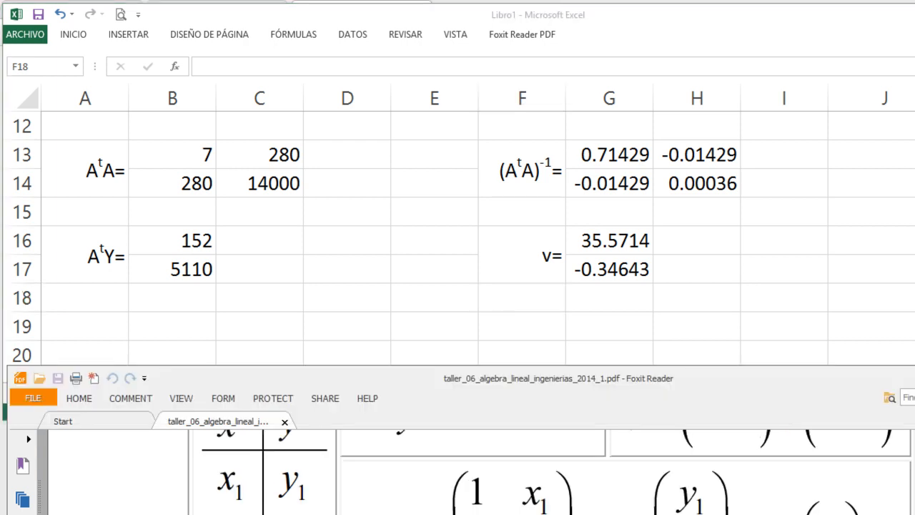
scroll(626, 472, down, 1)
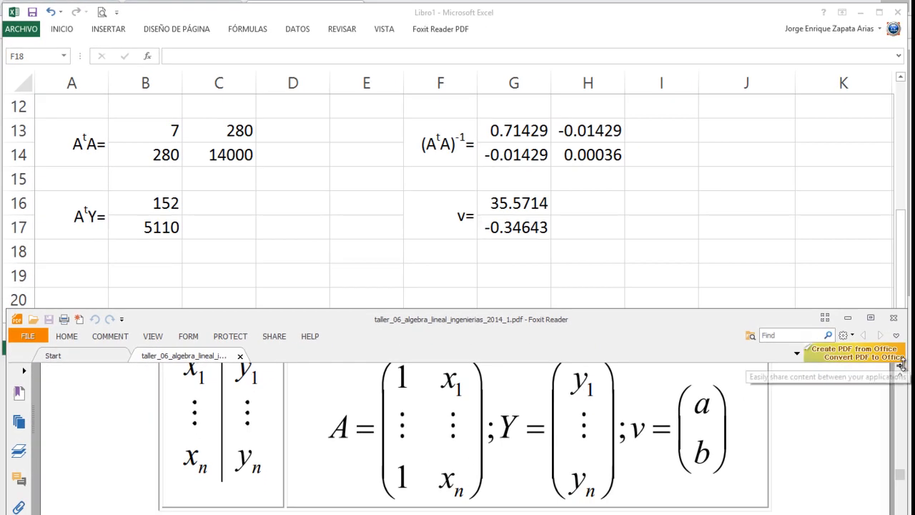
click(901, 376)
click(901, 376)
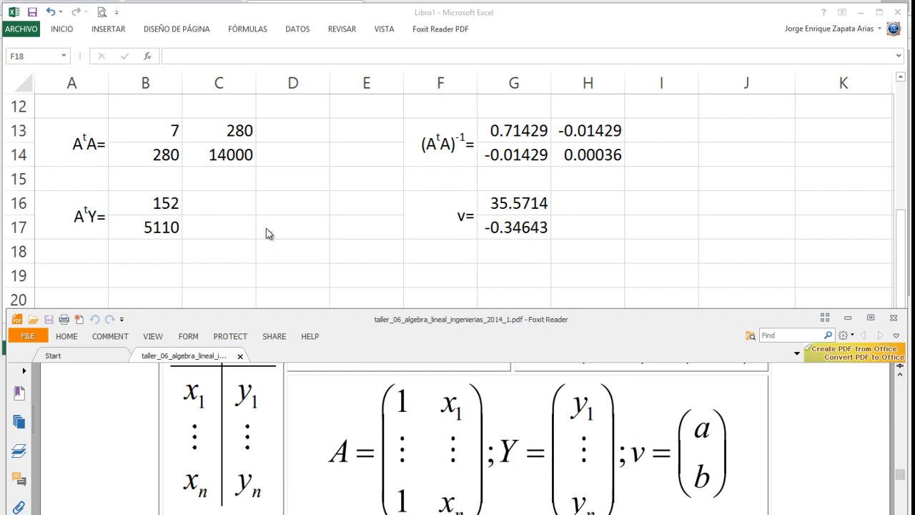
- Back in the Excel worksheet, change the y column header in B1 to ye
scroll(265, 234, up, 2)
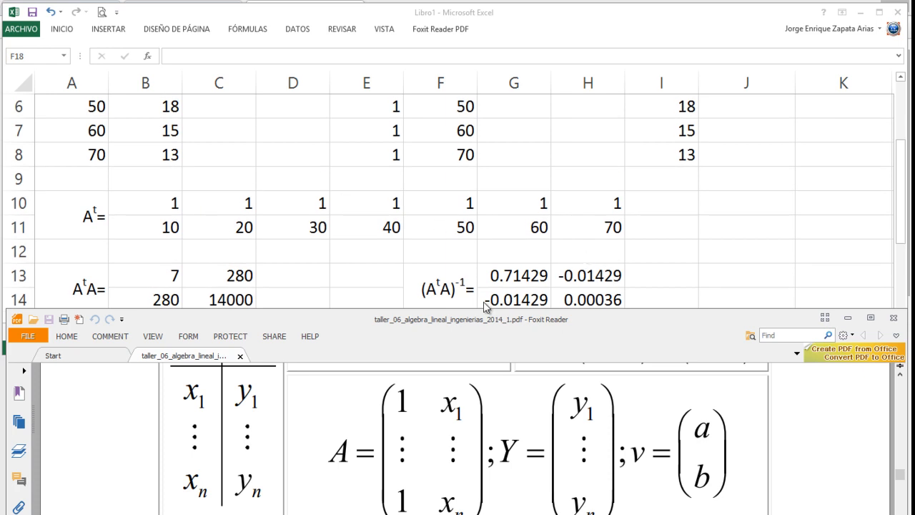
scroll(487, 307, up, 2)
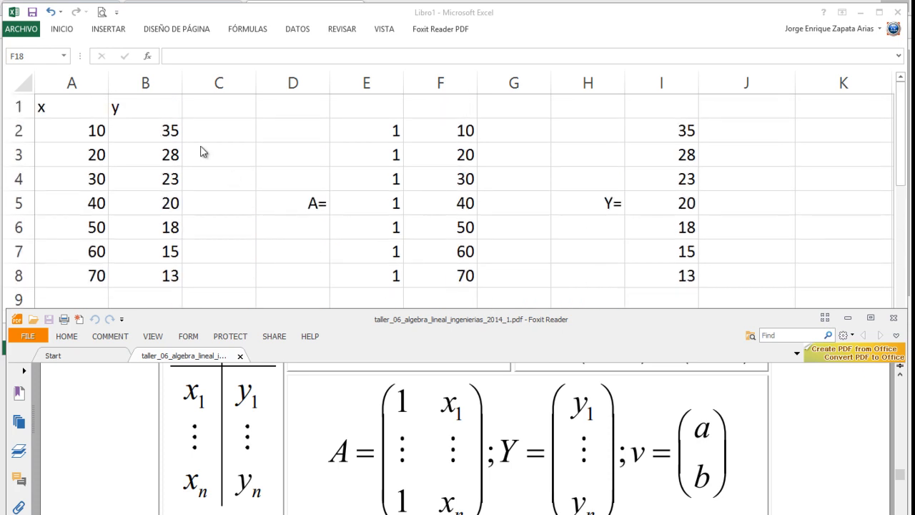
click(148, 111)
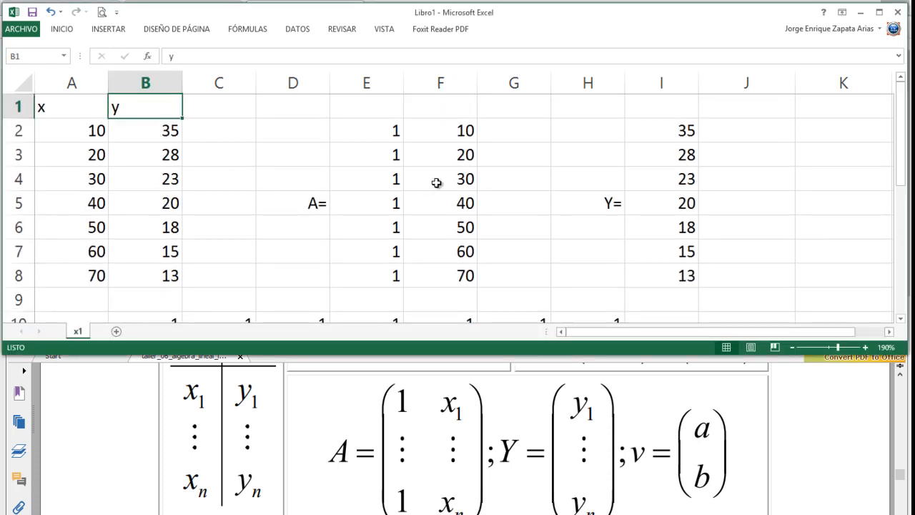
key(F2)
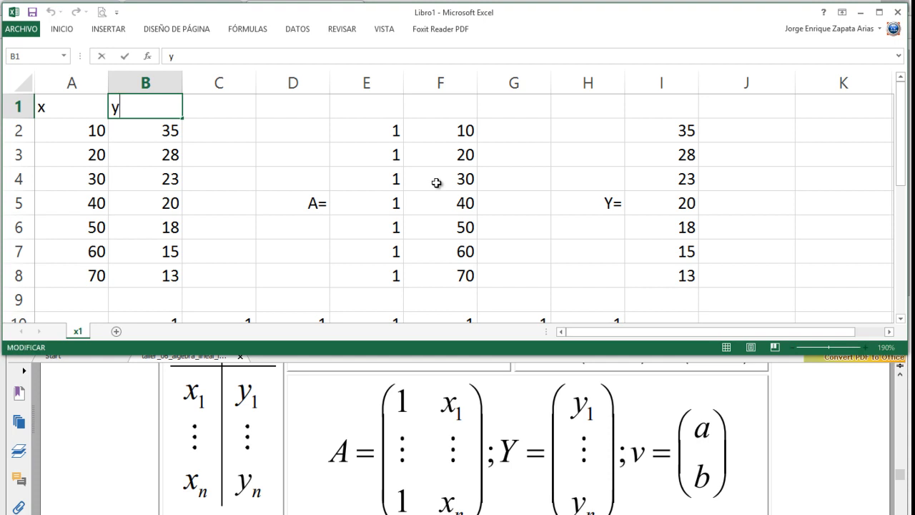
text(e)
- Format the e in the B1 header as subscript
key(shift+Left)
right_click(125, 107)
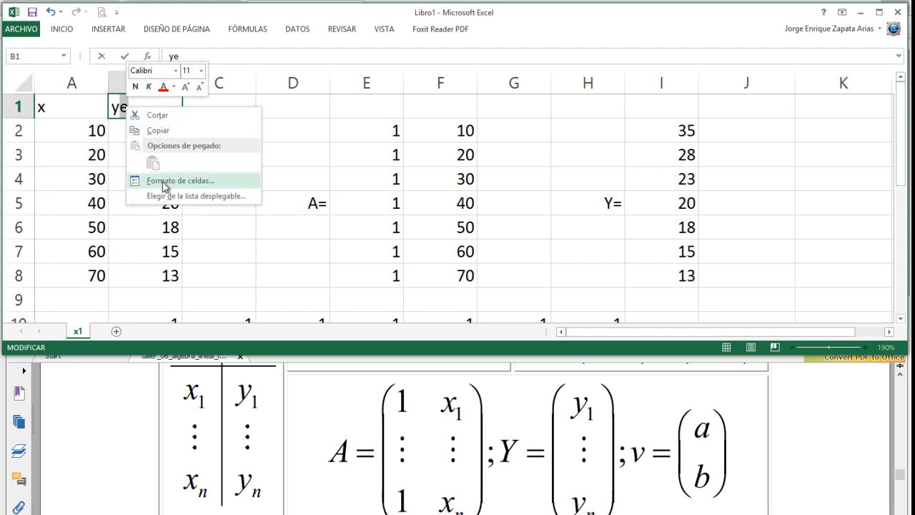
click(164, 182)
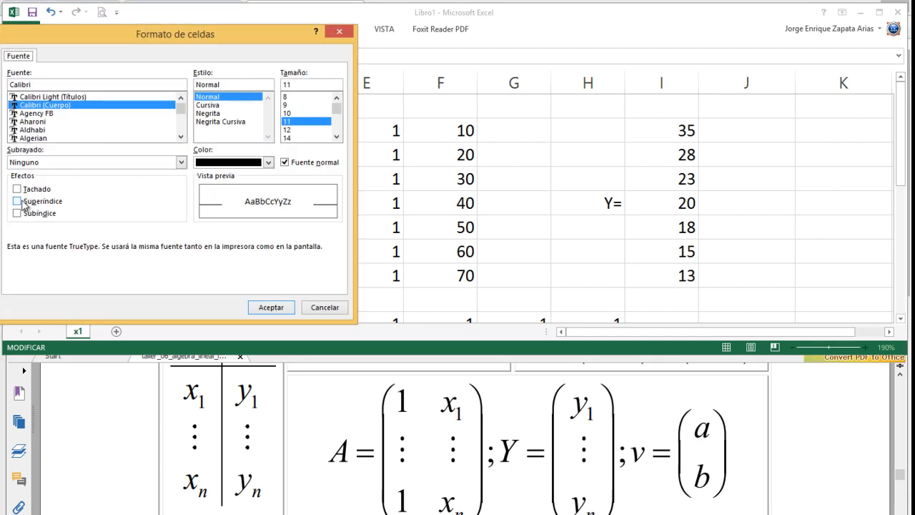
click(21, 213)
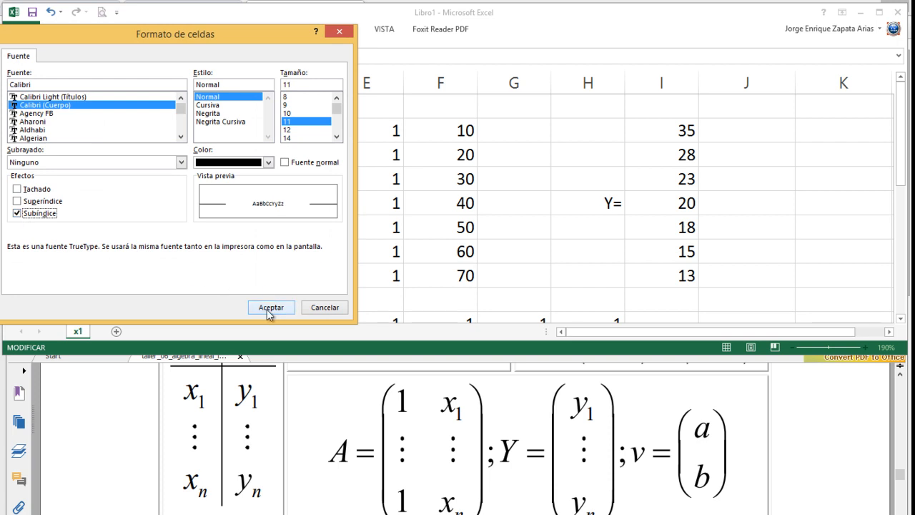
drag(219, 28, 399, 29)
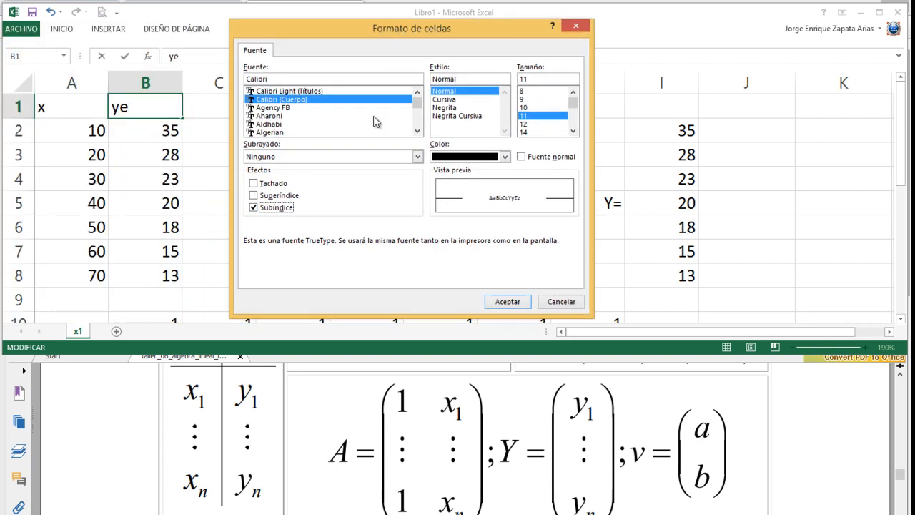
click(520, 300)
- Enter the column header yt in C1
click(206, 108)
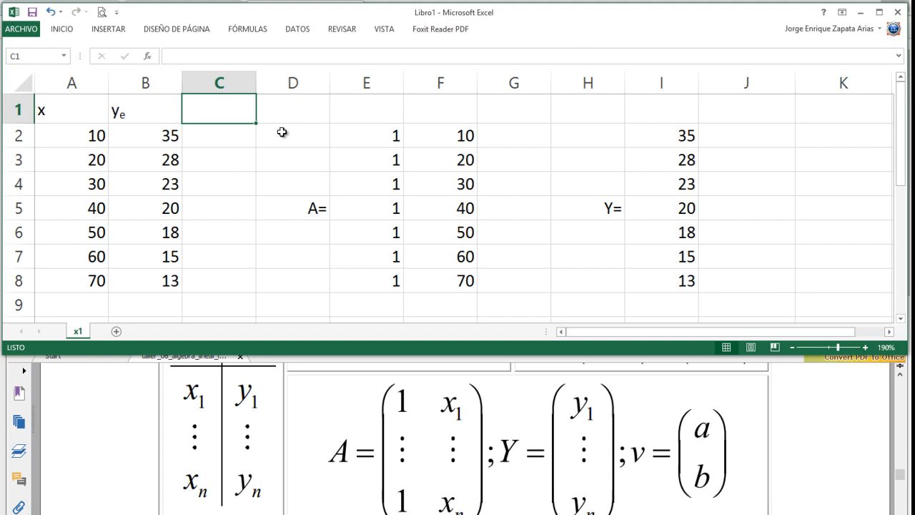
text(y)
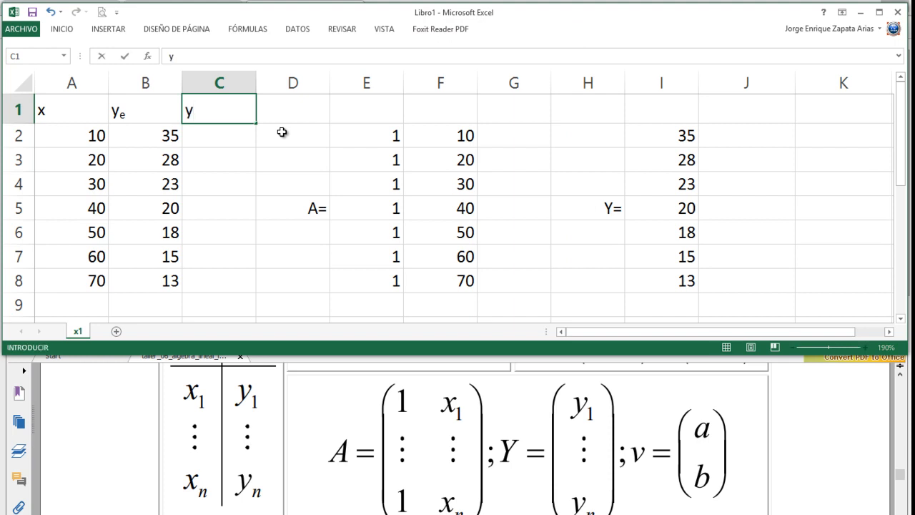
text(t)
key(shift+Left)
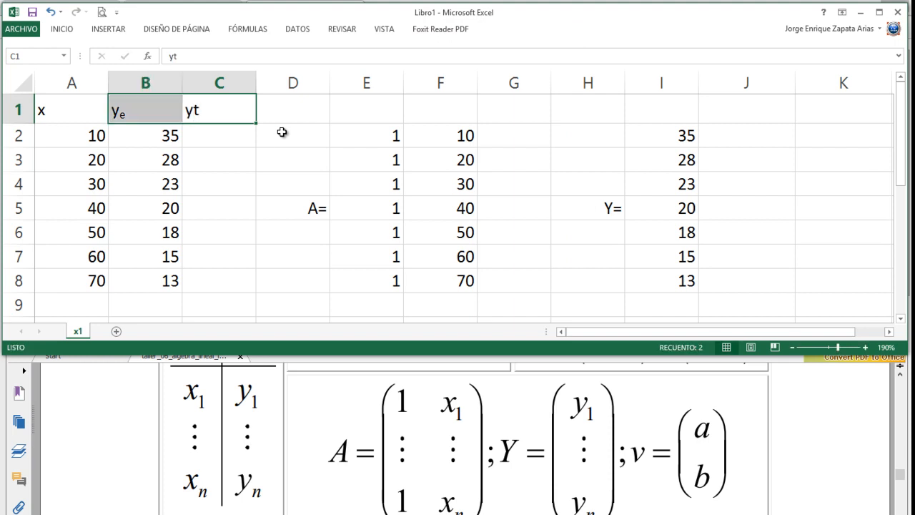
click(233, 136)
- Format the t in the C1 header as subscript, commit it and select C2
click(196, 110)
double_click(194, 109)
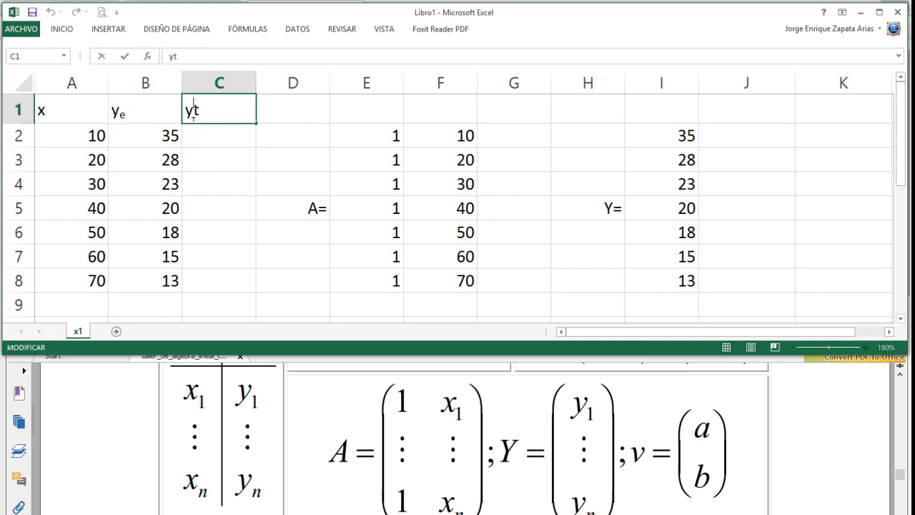
drag(194, 112, 201, 112)
right_click(198, 112)
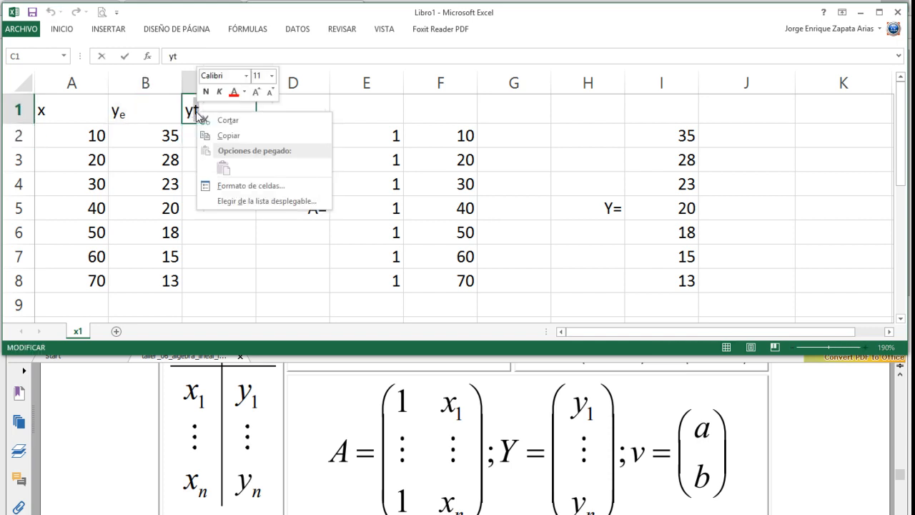
click(252, 186)
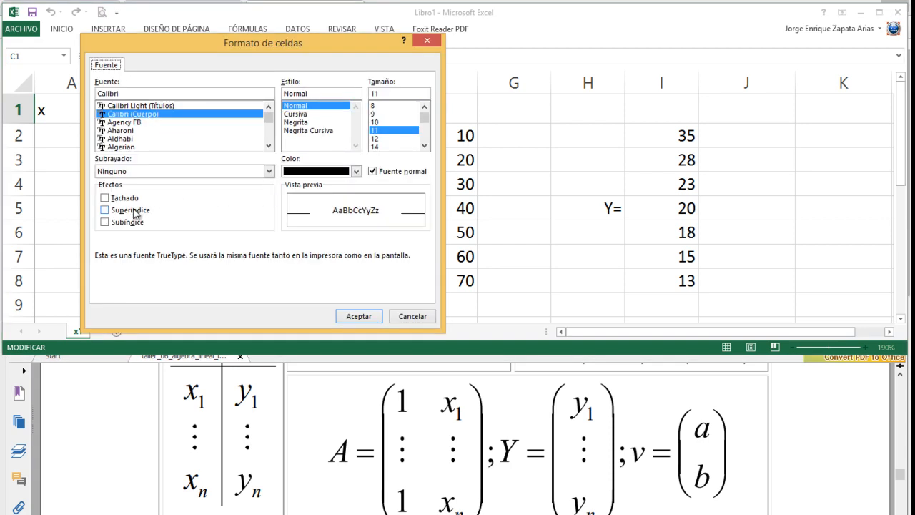
click(123, 223)
drag(284, 47, 465, 48)
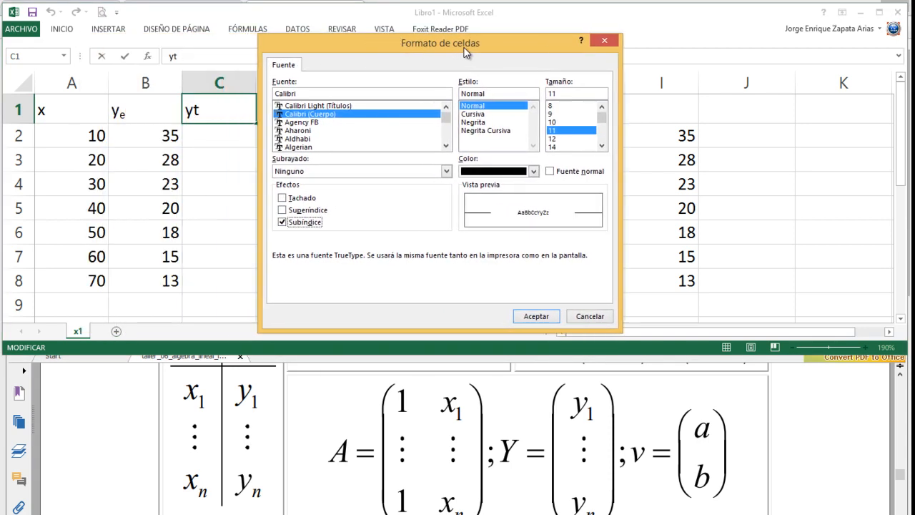
click(545, 317)
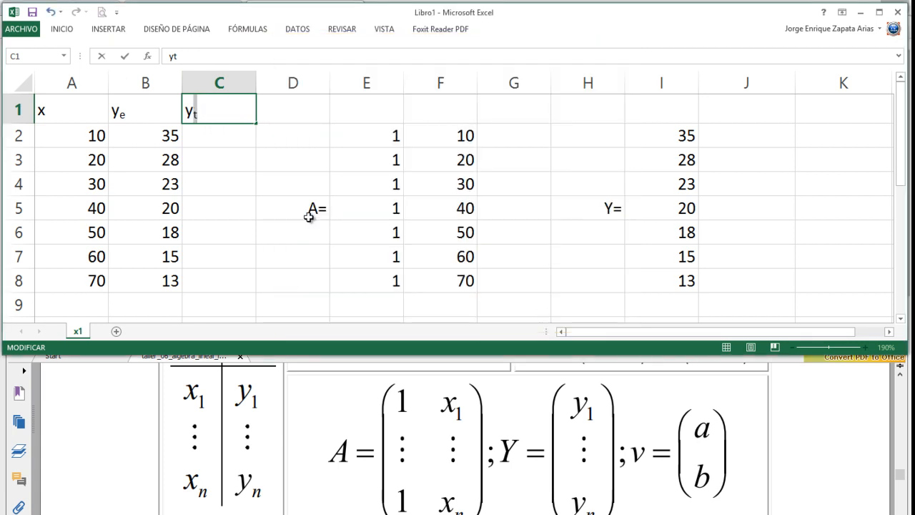
click(237, 180)
click(203, 143)
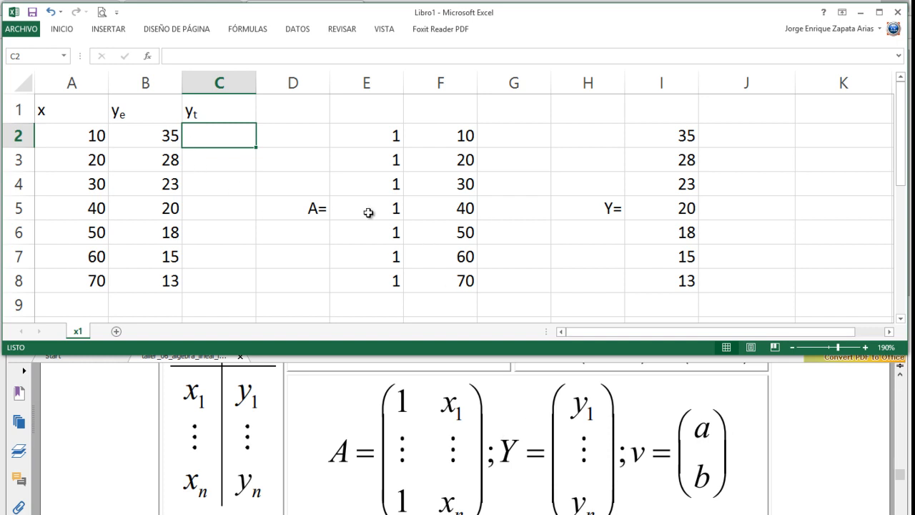
- Check the v coefficients in G16 and G17 against the model y=a+bx in the Foxit Reader PDF
scroll(368, 212, down, 3)
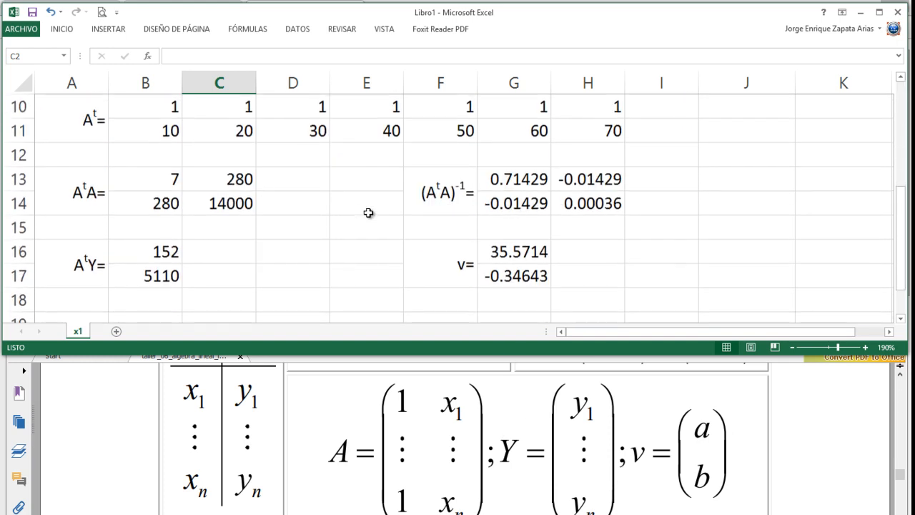
click(522, 251)
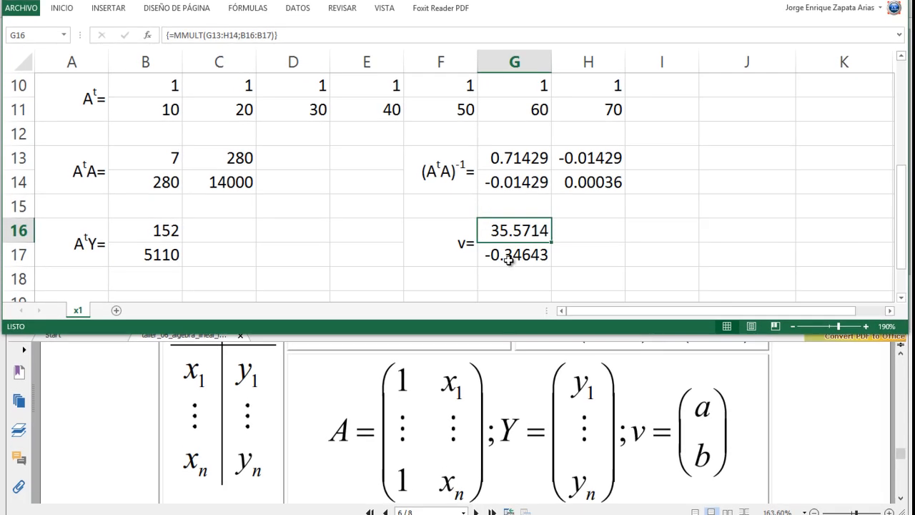
click(509, 265)
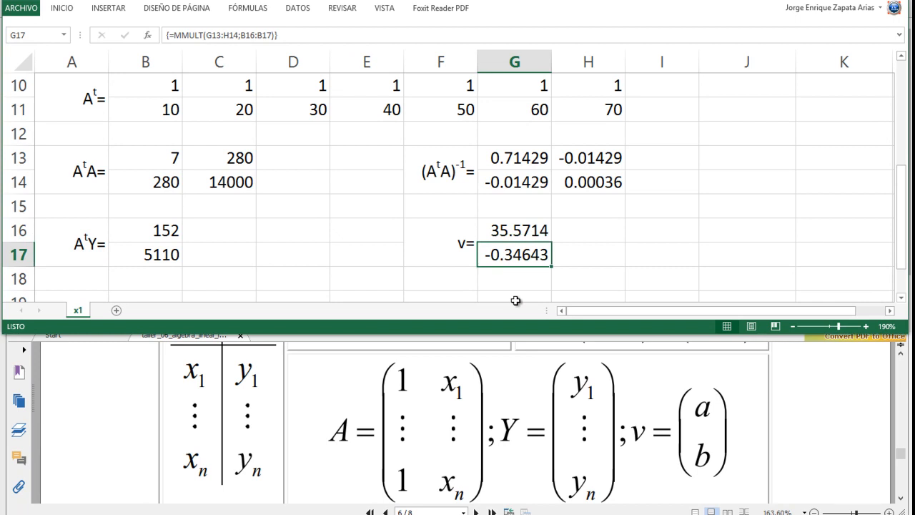
click(375, 384)
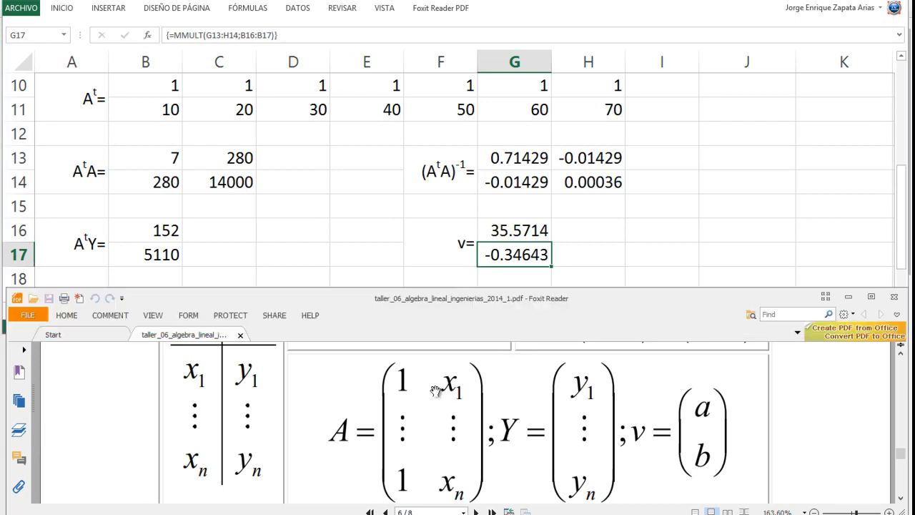
scroll(406, 379, up, 1)
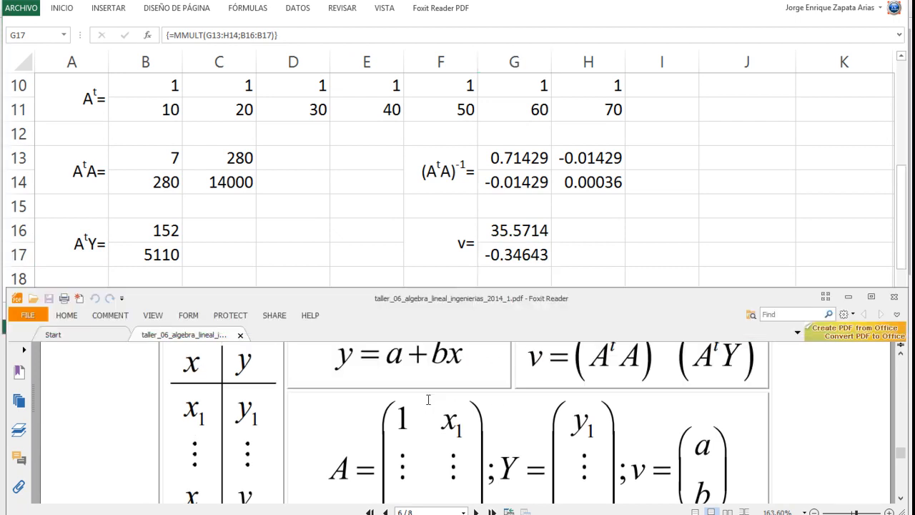
- Back in the Excel worksheet, start the formula in C2 with an absolute reference to the first coefficient, =$G$16
click(380, 213)
scroll(355, 215, up, 3)
click(207, 121)
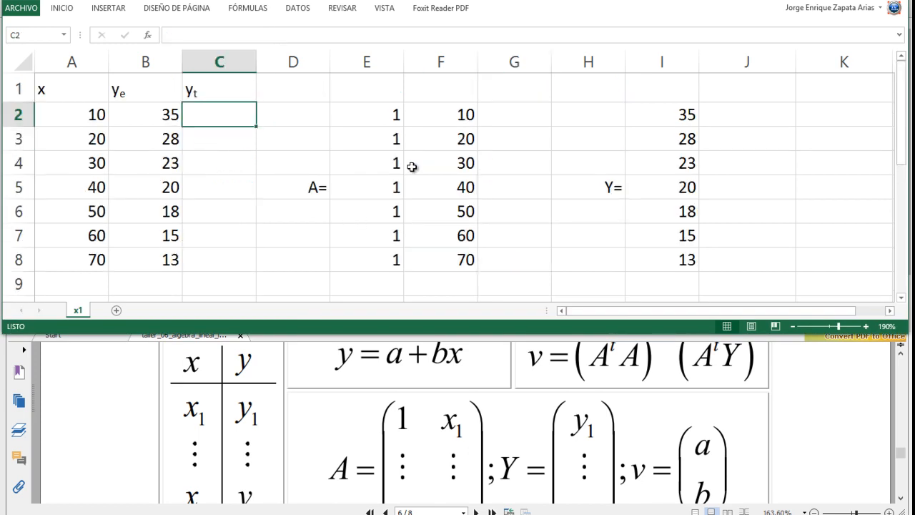
text(=)
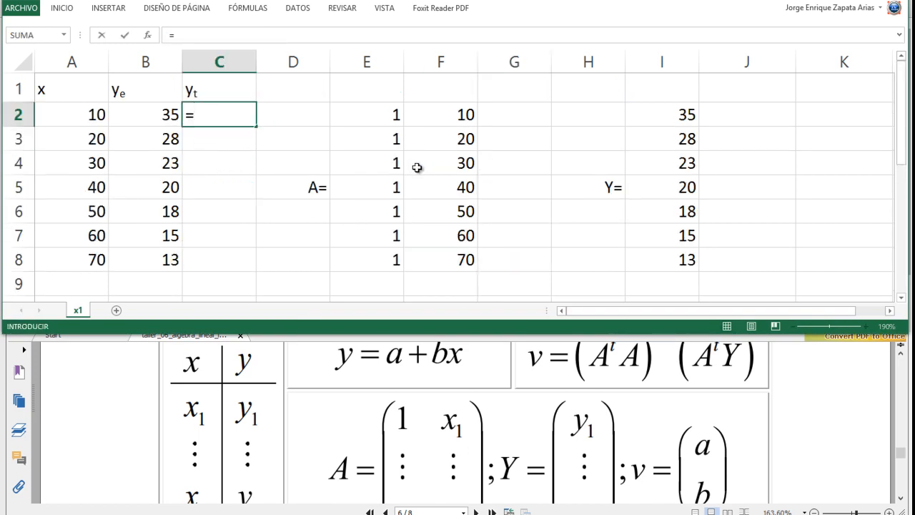
scroll(465, 231, down, 3)
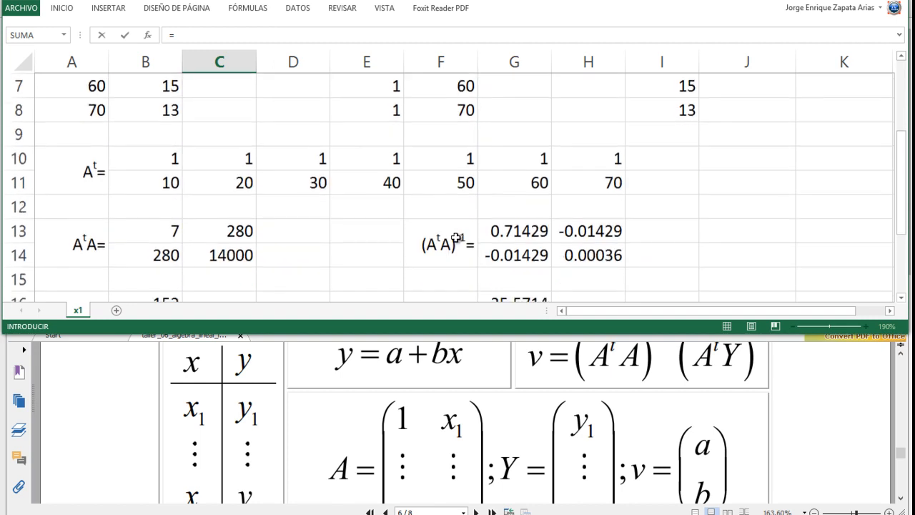
click(505, 229)
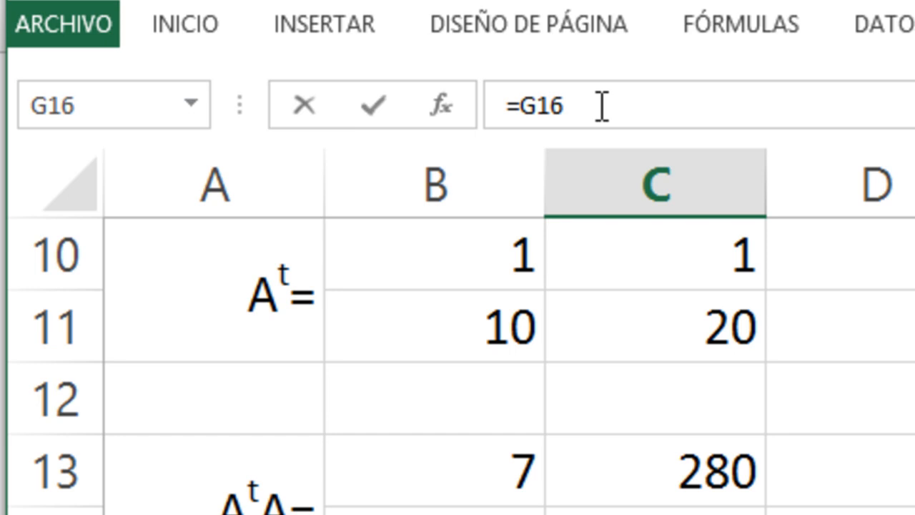
scroll(697, 440, up, 3)
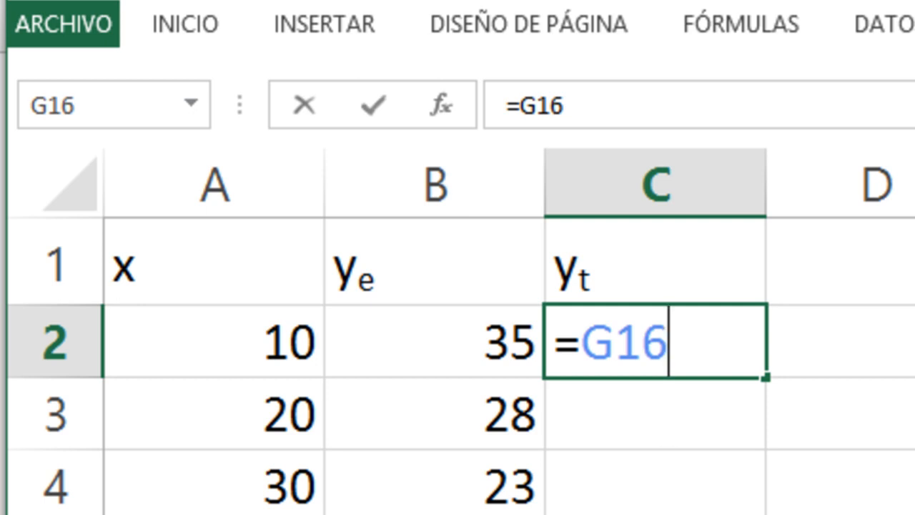
scroll(661, 418, down, 3)
scroll(509, 365, down, 1)
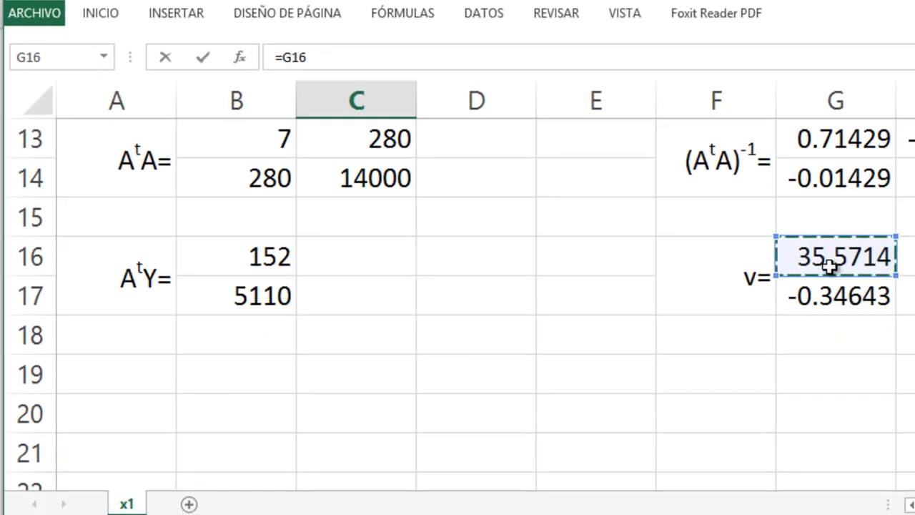
scroll(733, 331, up, 4)
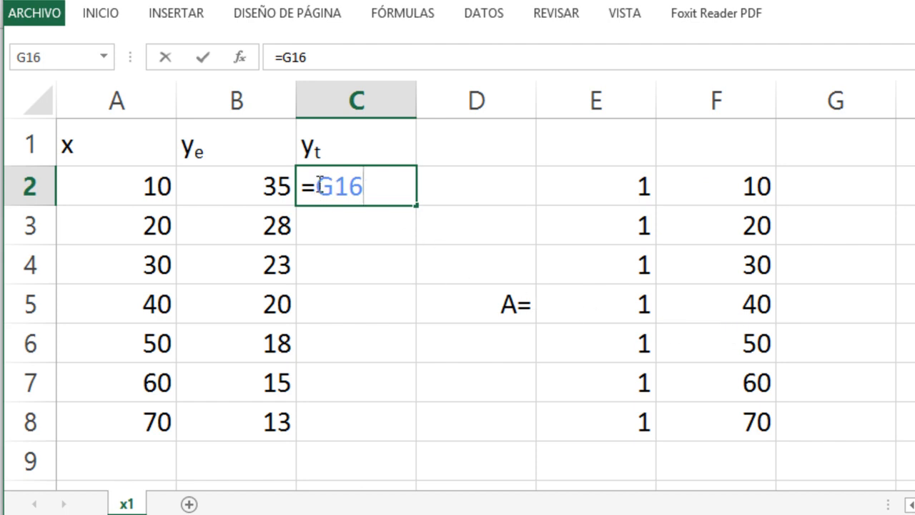
key(F4)
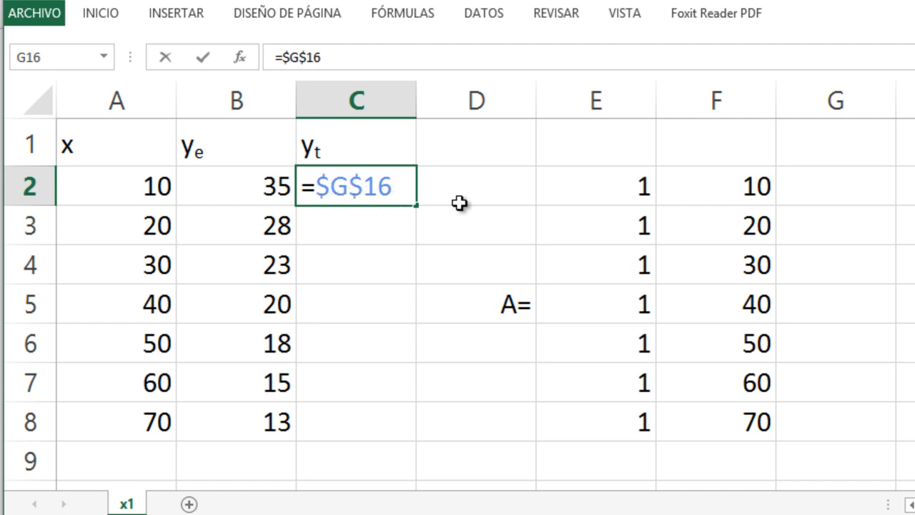
- Complete the C2 formula as =$G$16+$G$17*A2, keeping the second coefficient absolute, and commit it
text(*)
key(BackSpace)
text(+)
scroll(633, 246, down, 4)
scroll(715, 279, down, 1)
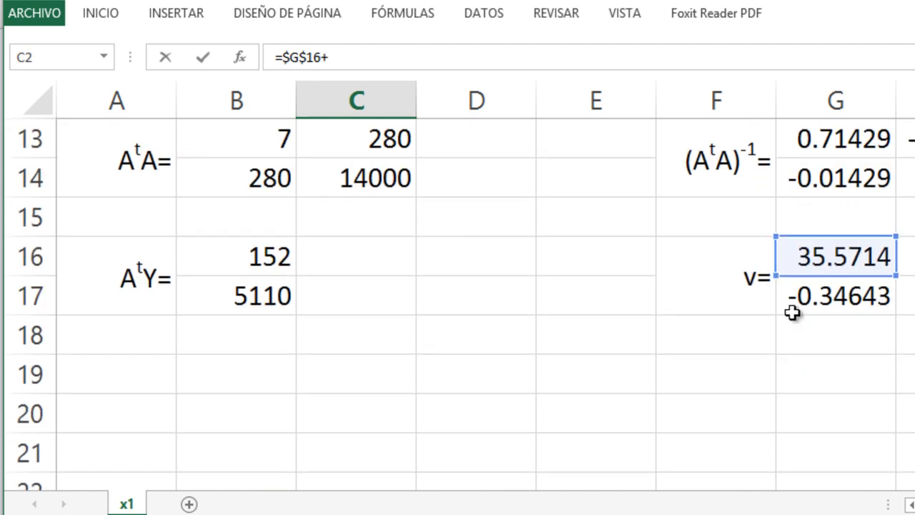
click(786, 299)
scroll(595, 306, up, 3)
scroll(595, 306, up, 3)
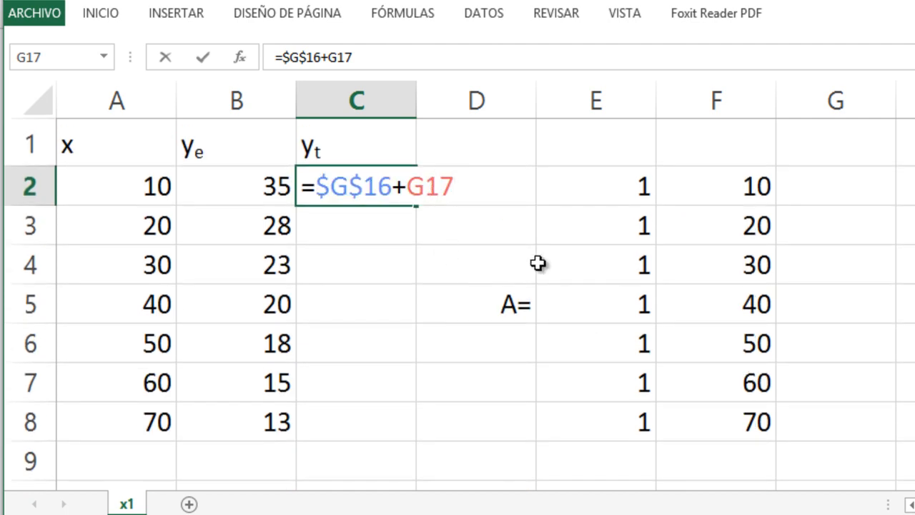
key(F4)
text(*)
click(116, 178)
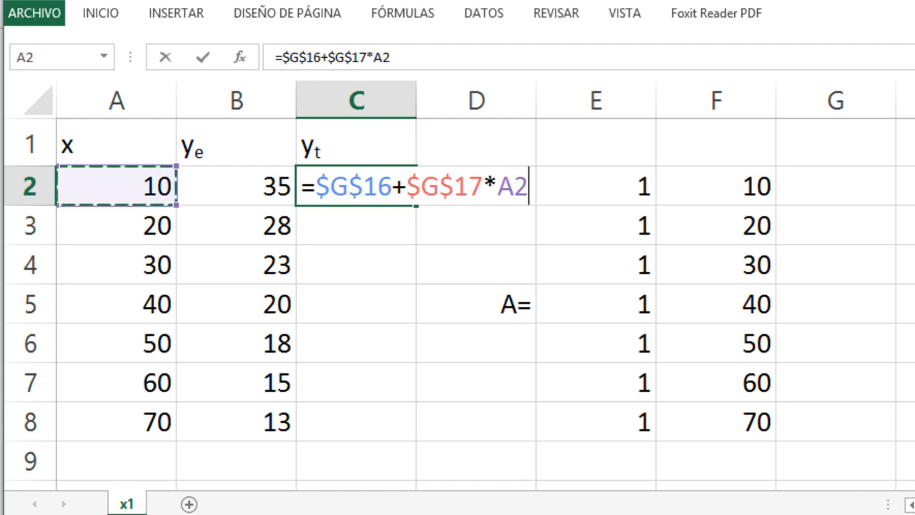
key(Return)
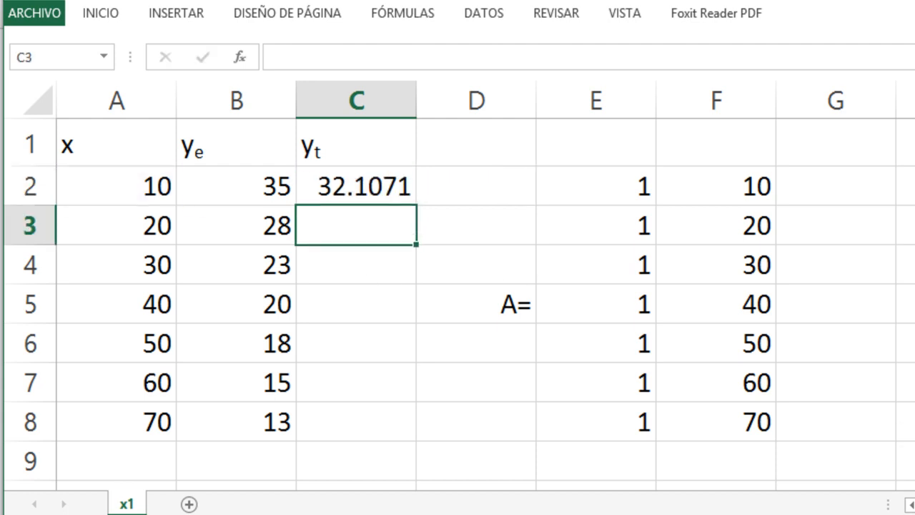
- Fill the C2 formula down the yt column through C8
click(356, 186)
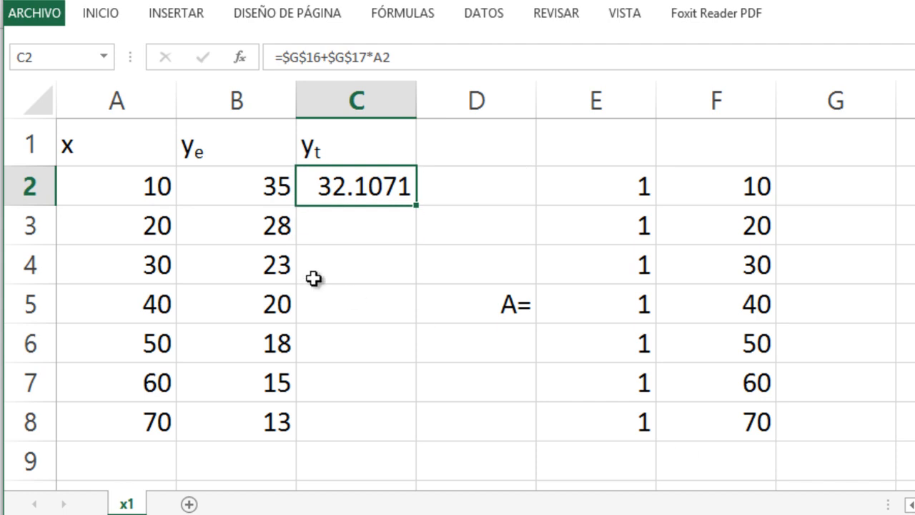
scroll(313, 279, down, 4)
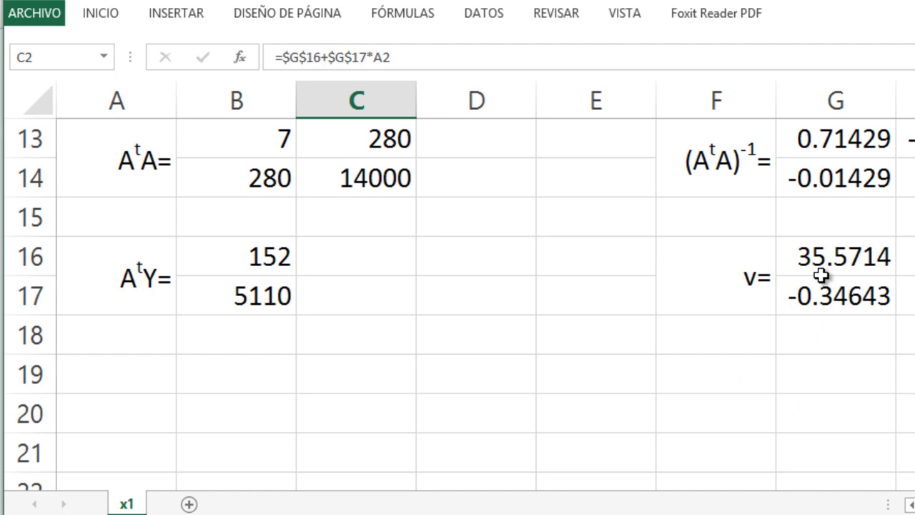
scroll(879, 279, up, 4)
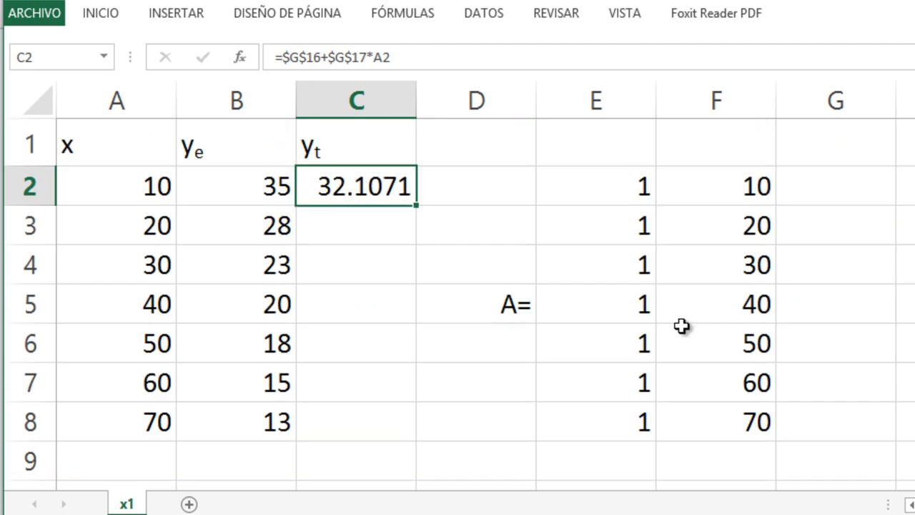
scroll(383, 246, down, 3)
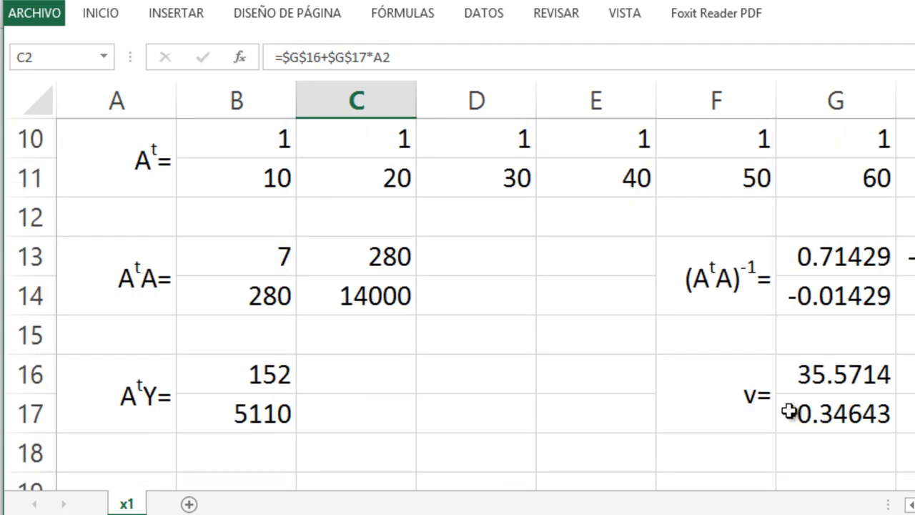
scroll(792, 413, up, 3)
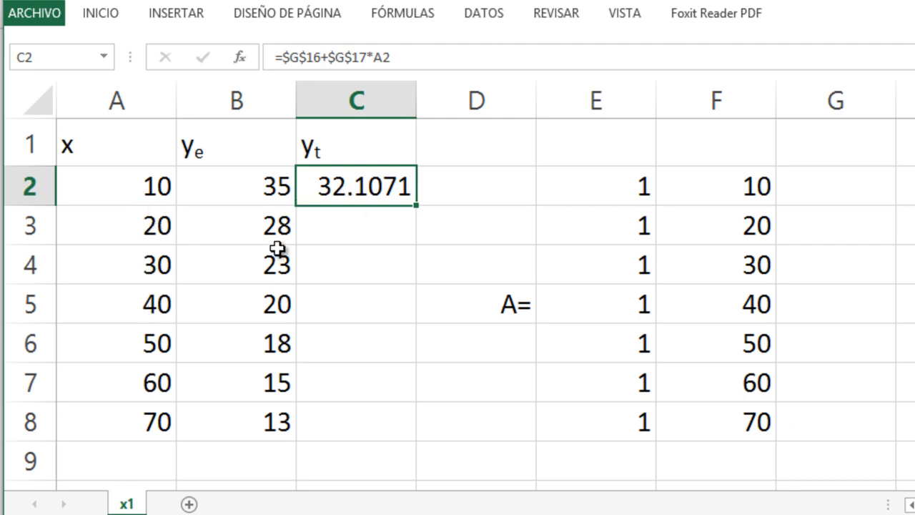
drag(420, 206, 415, 442)
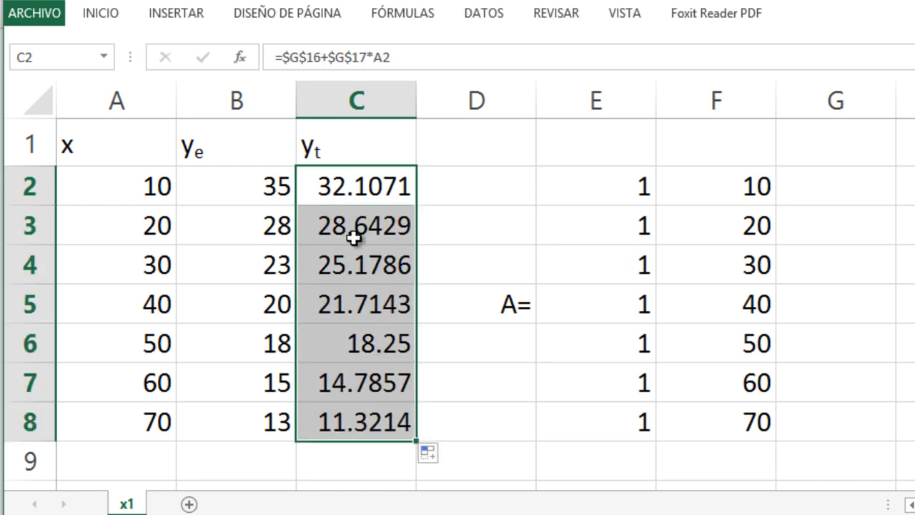
- Inspect the copied formulas in C3 and C4 to check their absolute and relative references
click(356, 237)
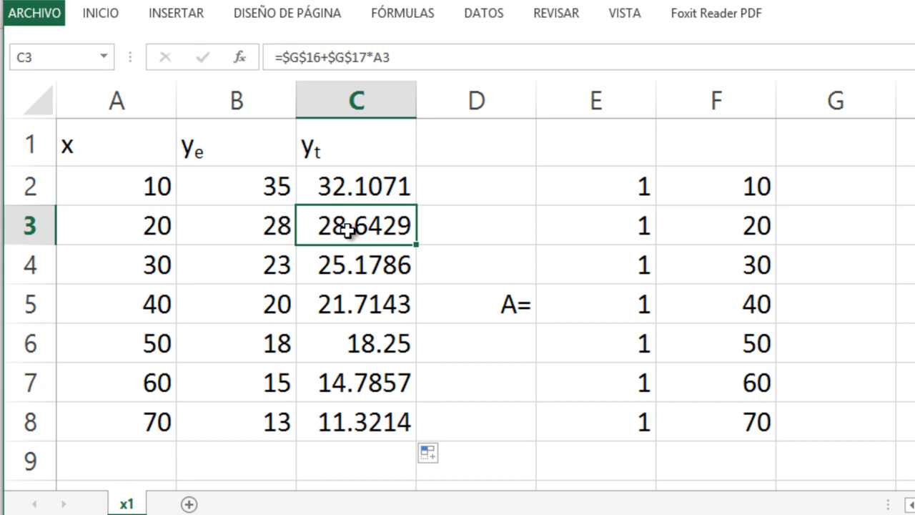
double_click(353, 236)
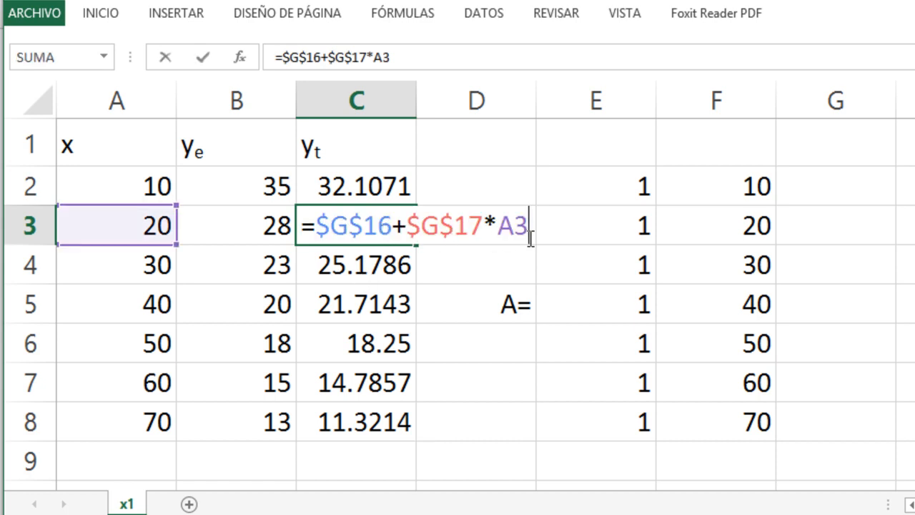
key(Escape)
key(Down)
double_click(383, 285)
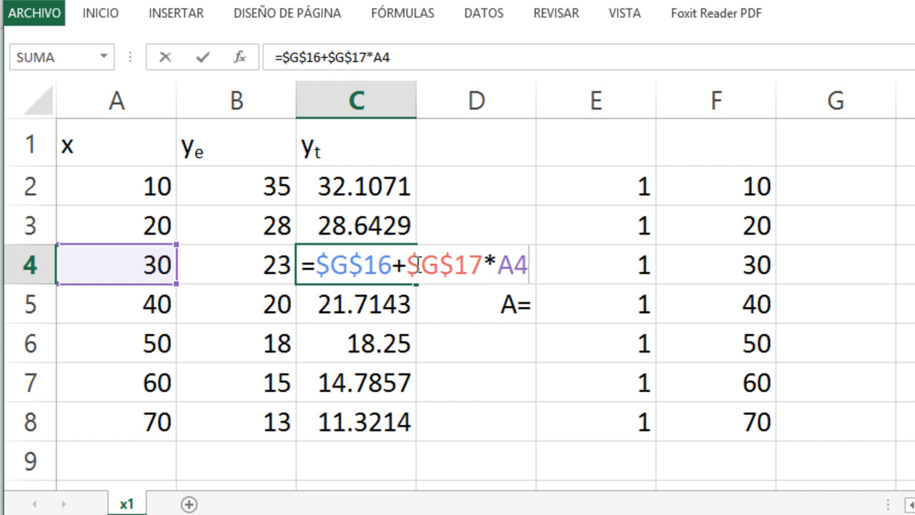
key(Return)
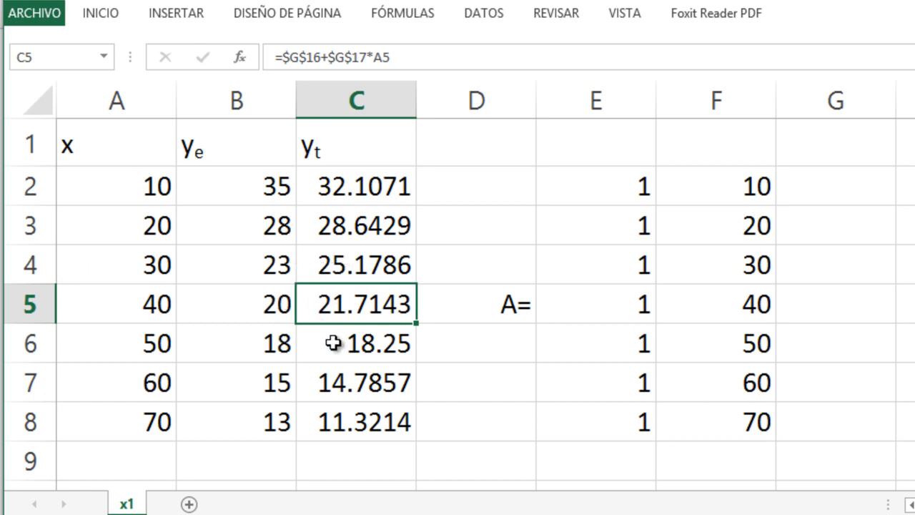
- Insert a scatter chart with smooth lines and markers from the data in A1:C8
drag(100, 144, 358, 415)
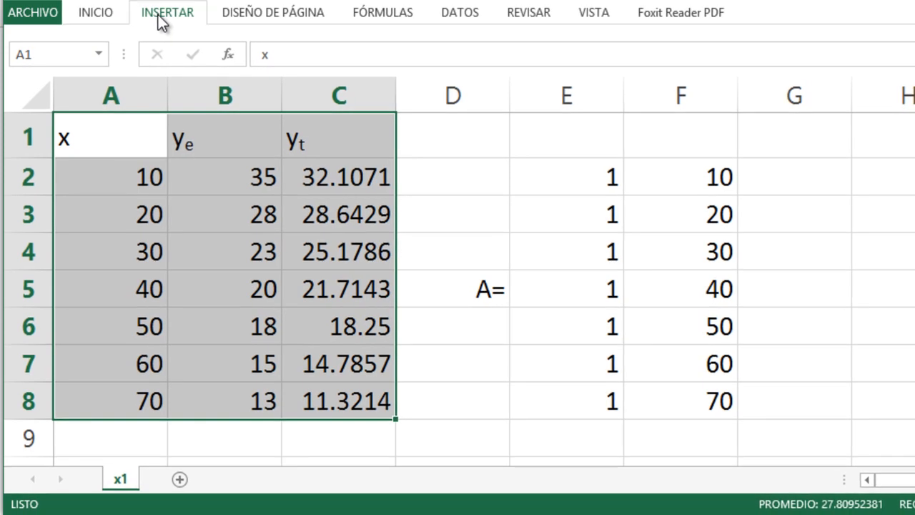
click(158, 16)
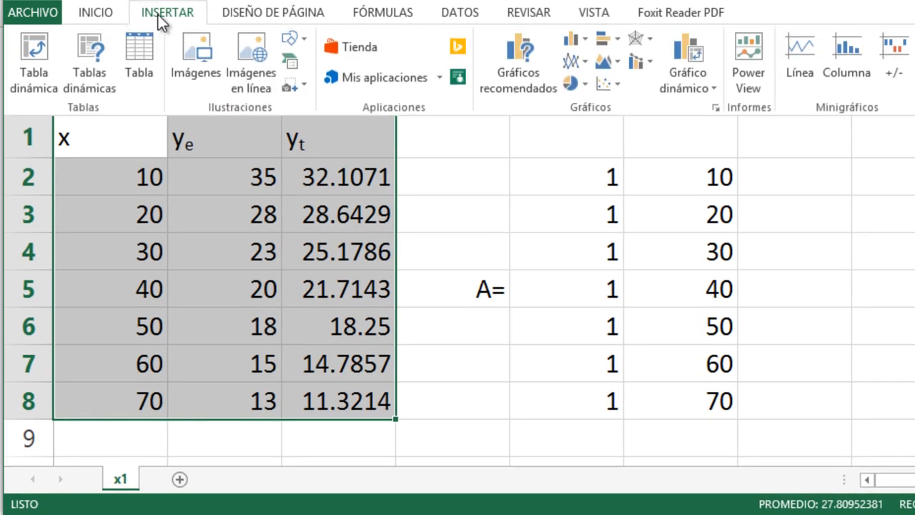
click(616, 85)
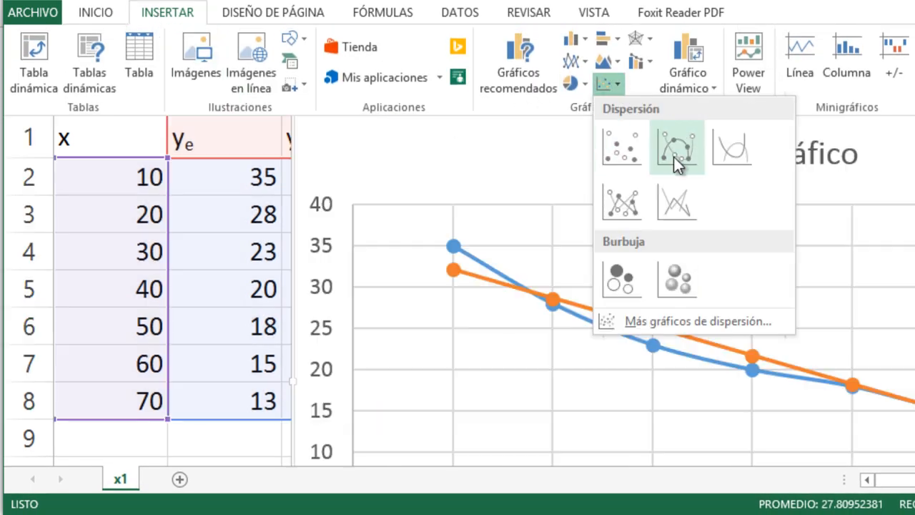
click(674, 157)
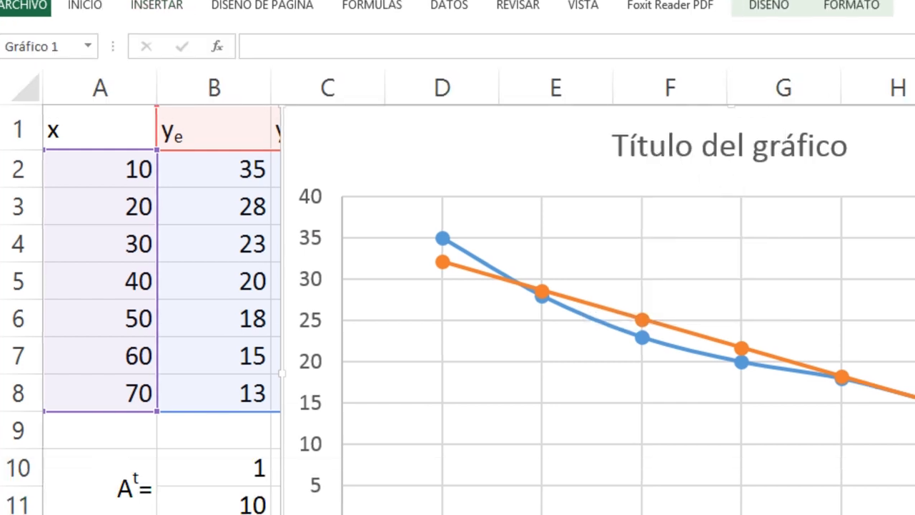
- Change the chart title to Grado 1
right_click(675, 420)
click(437, 100)
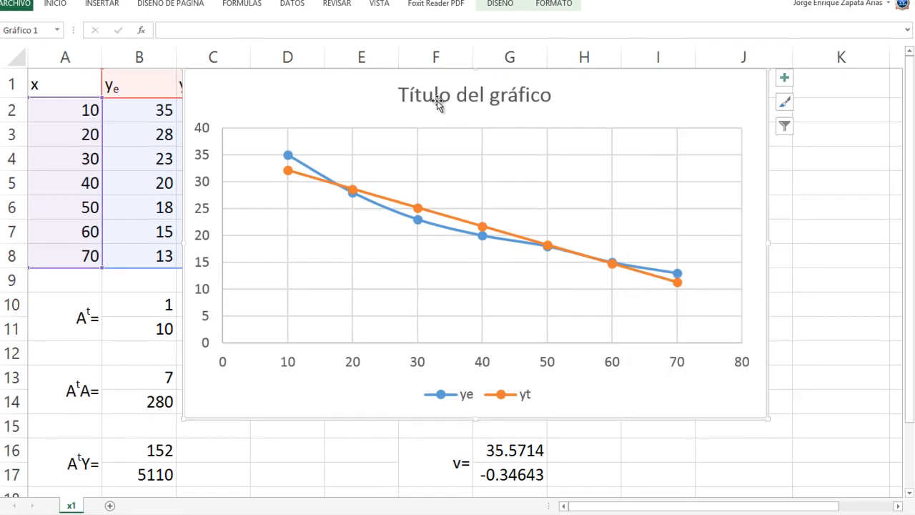
click(437, 100)
double_click(444, 96)
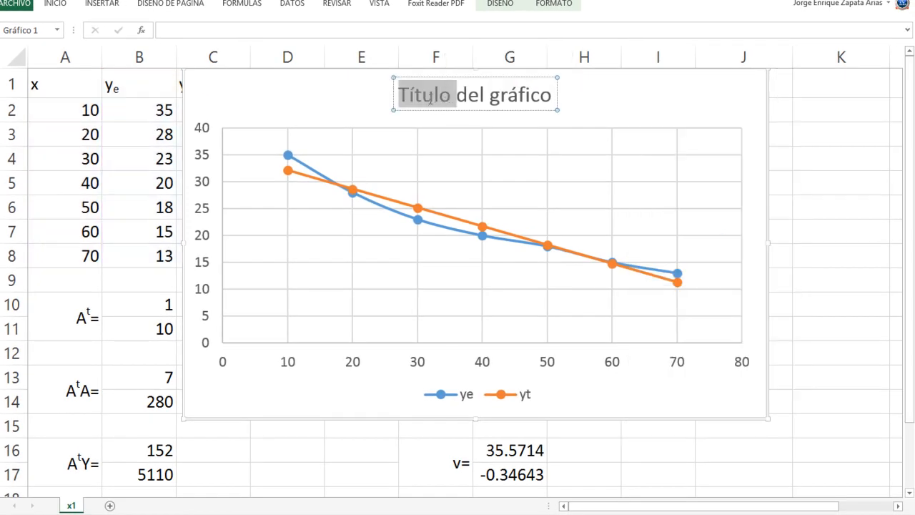
click(435, 97)
drag(400, 93, 557, 96)
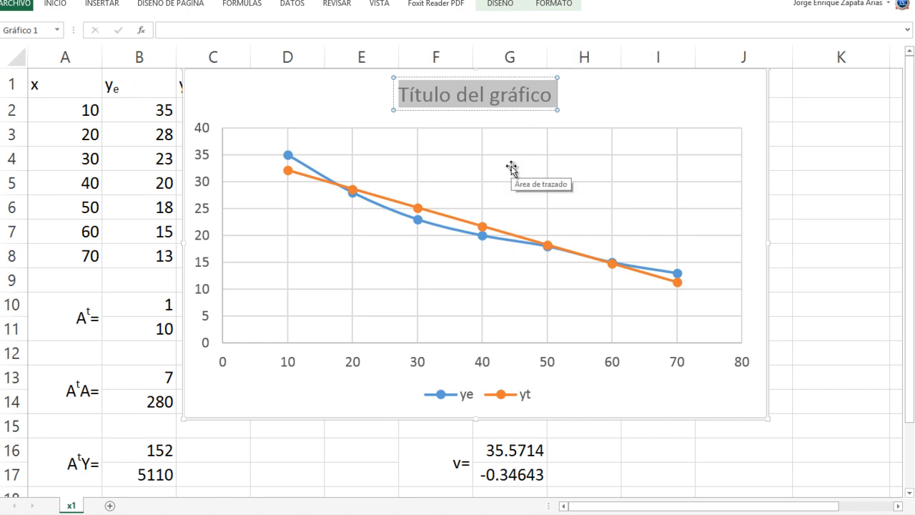
text(Gr)
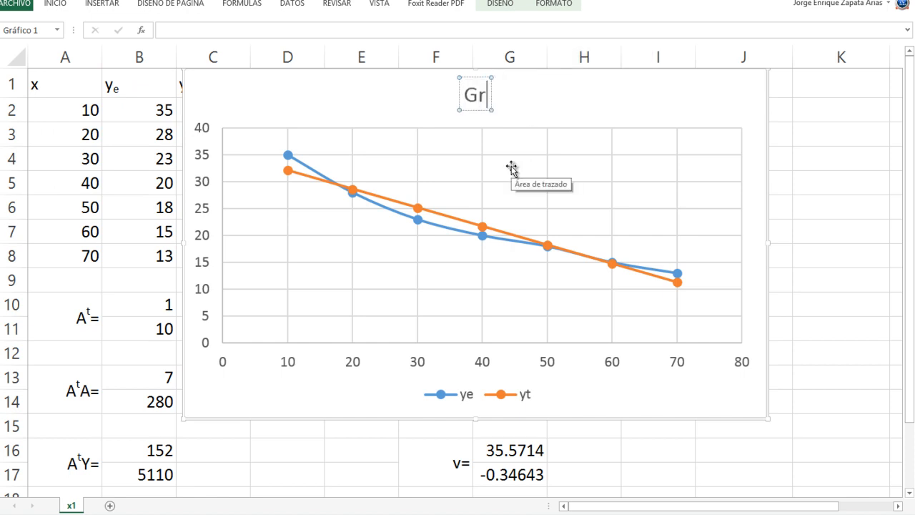
text(ado 1)
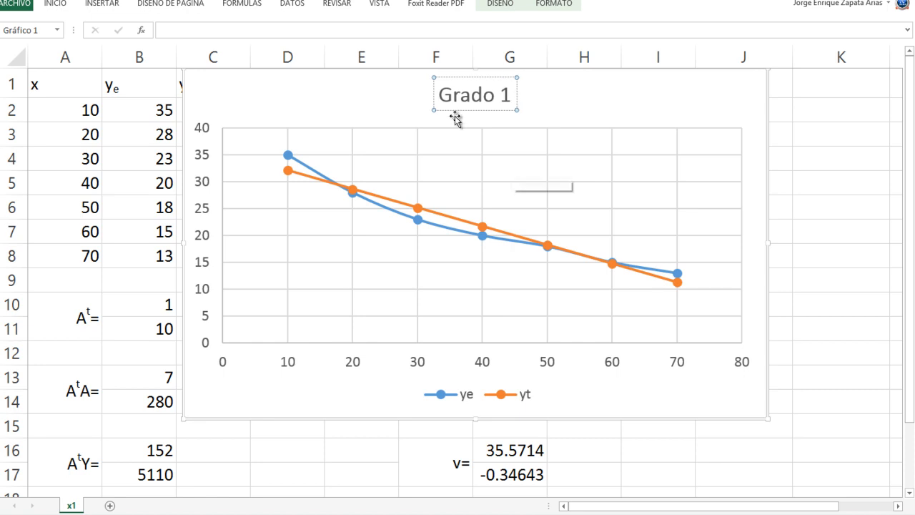
- Move the Grado 1 chart to a new chart sheet named Gráficox1
click(629, 407)
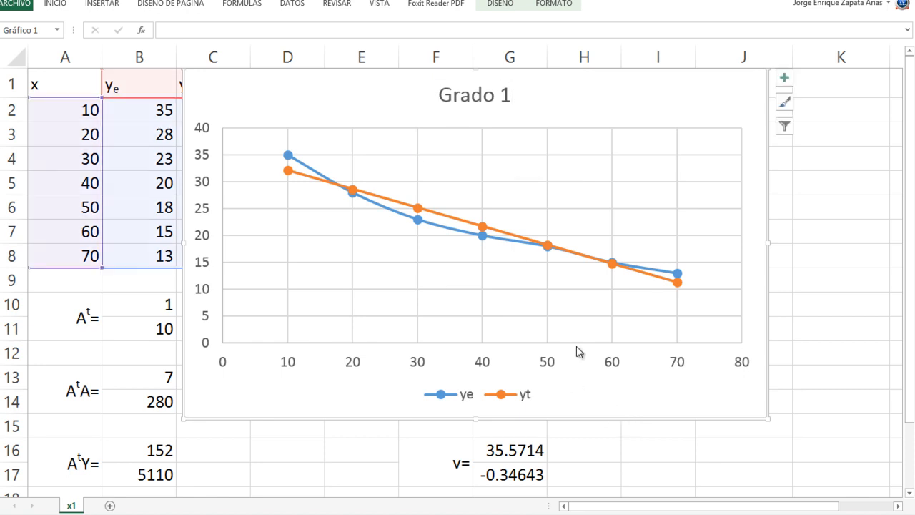
right_click(596, 386)
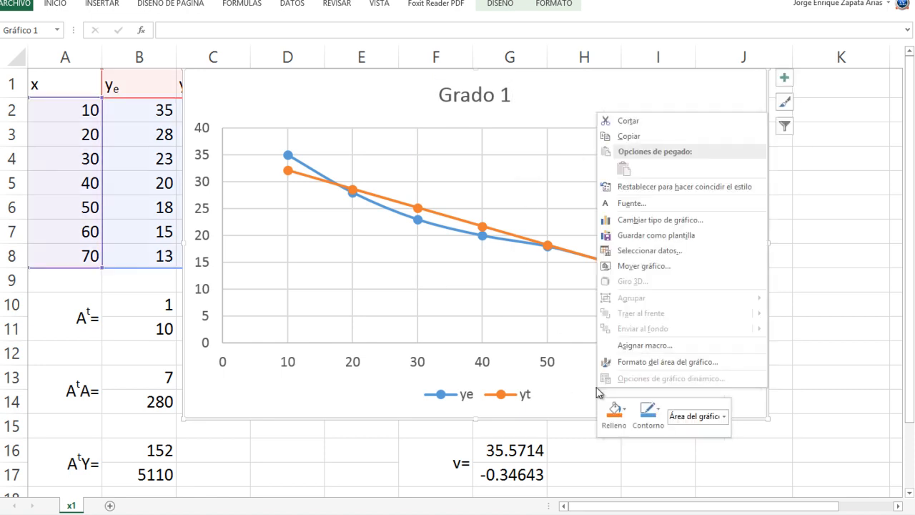
click(632, 268)
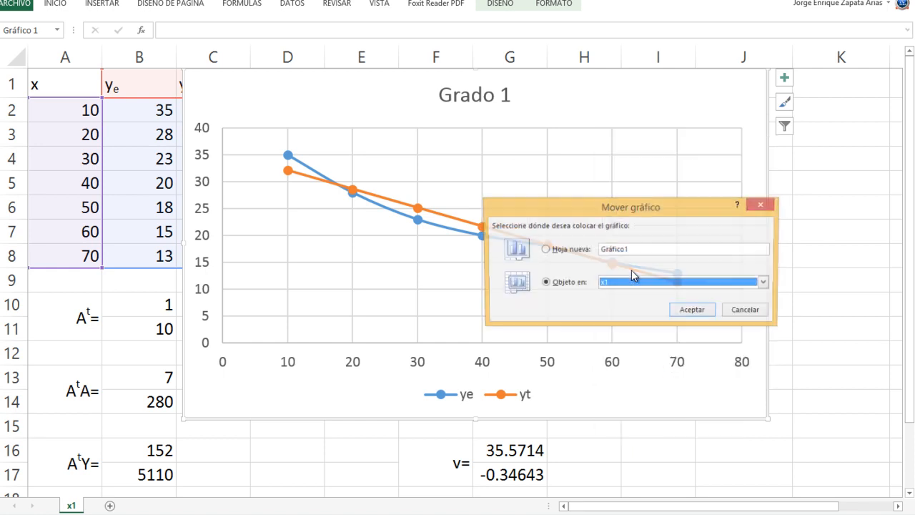
click(547, 250)
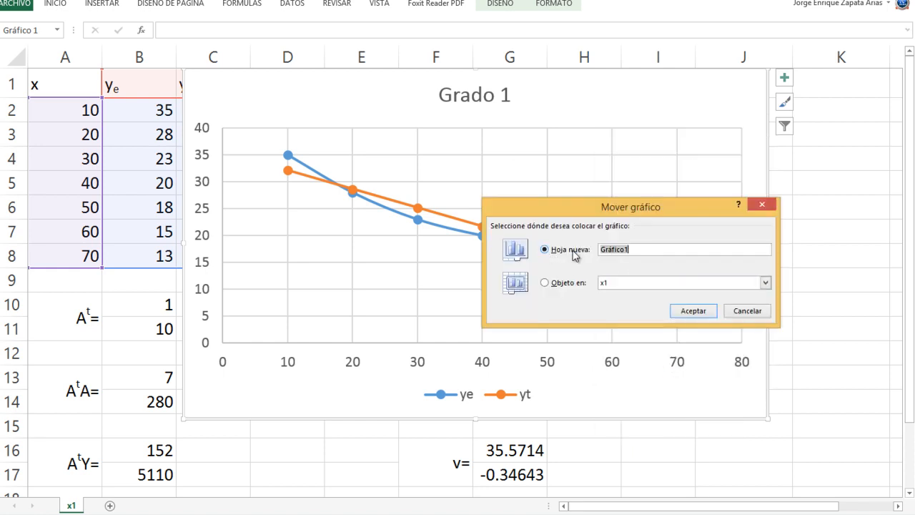
click(625, 258)
text(x)
click(691, 313)
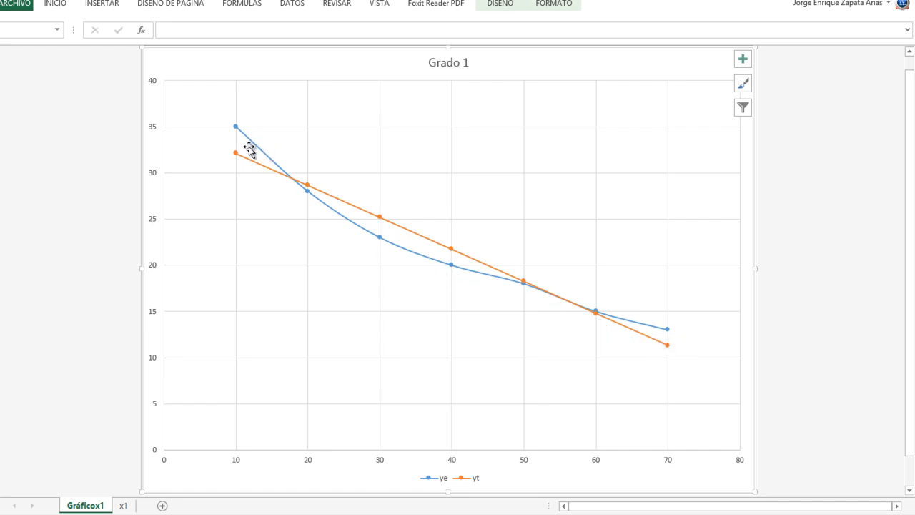
- Change the ye series to a markers-only scatter type, leaving the yt series with its connecting line
mouse_move(241, 131)
right_click(268, 163)
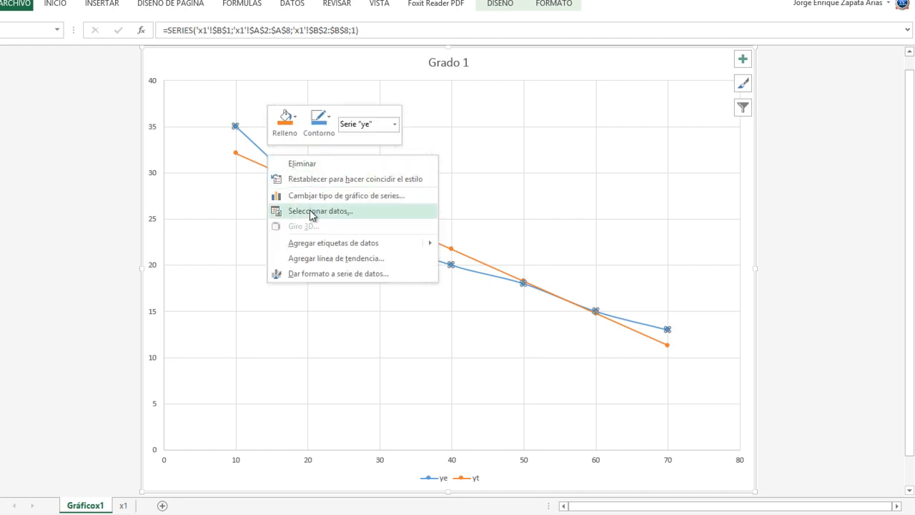
click(329, 199)
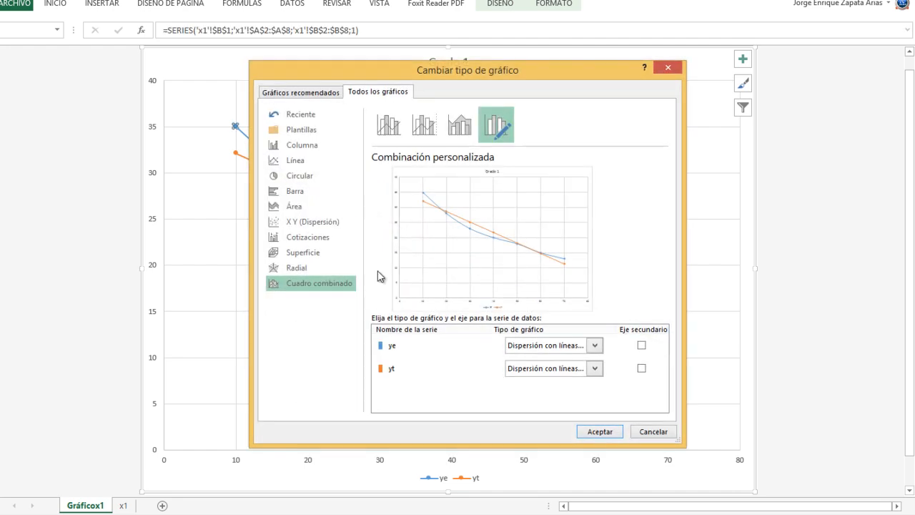
click(595, 346)
click(523, 320)
click(593, 430)
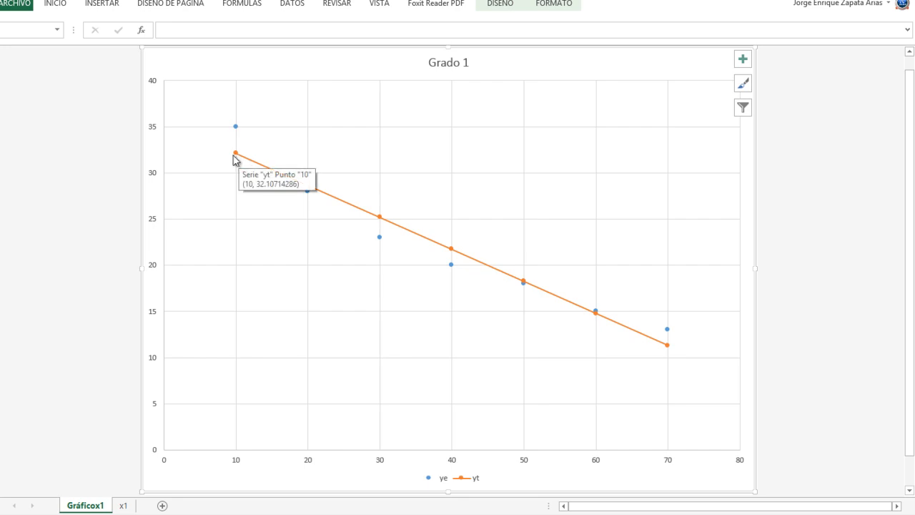
- Place the Gráficox1 sheet after sheet x1 and return to the x1 worksheet
mouse_move(236, 127)
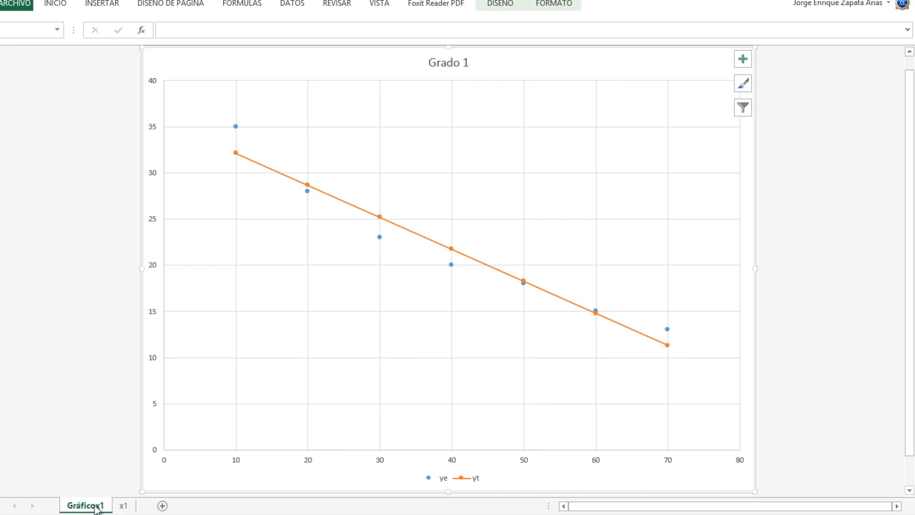
drag(141, 508, 142, 508)
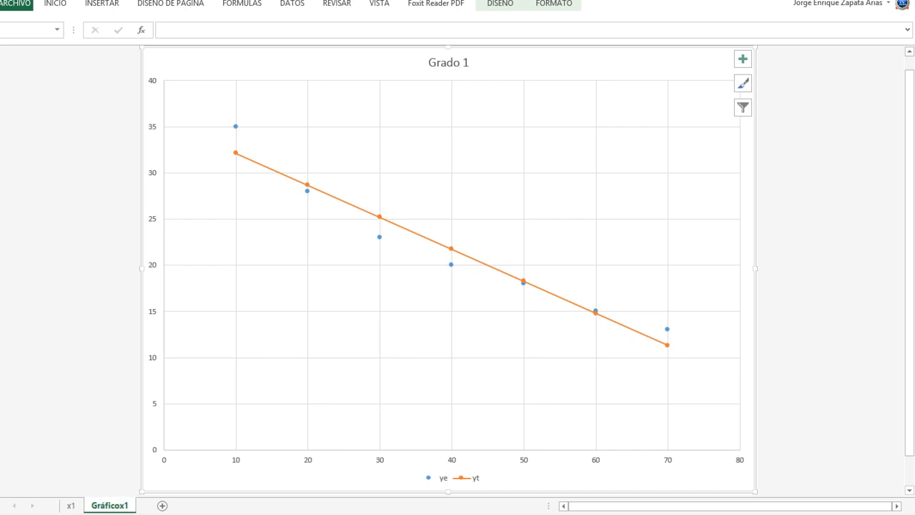
click(70, 505)
click(215, 185)
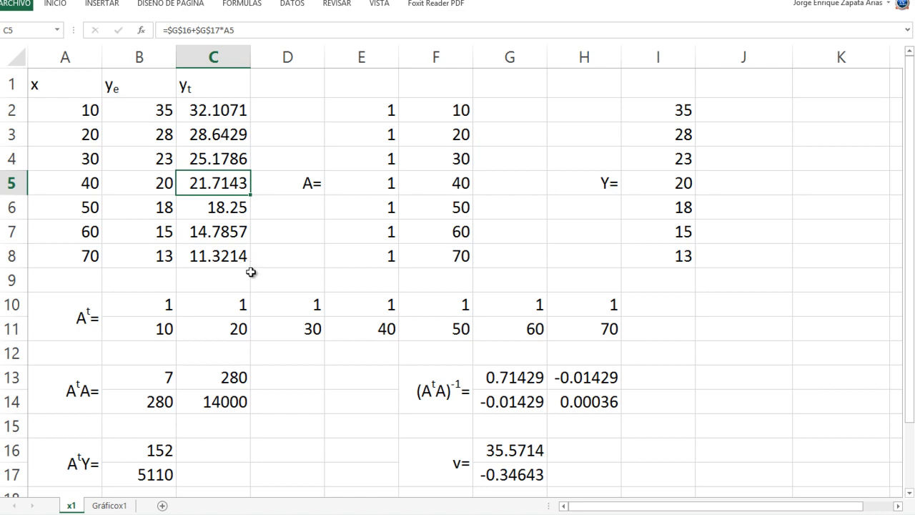
- Switch to the workshop PDF in Foxit Reader and examine the RSS and RS formulas under Discriminante
scroll(335, 346, down, 4)
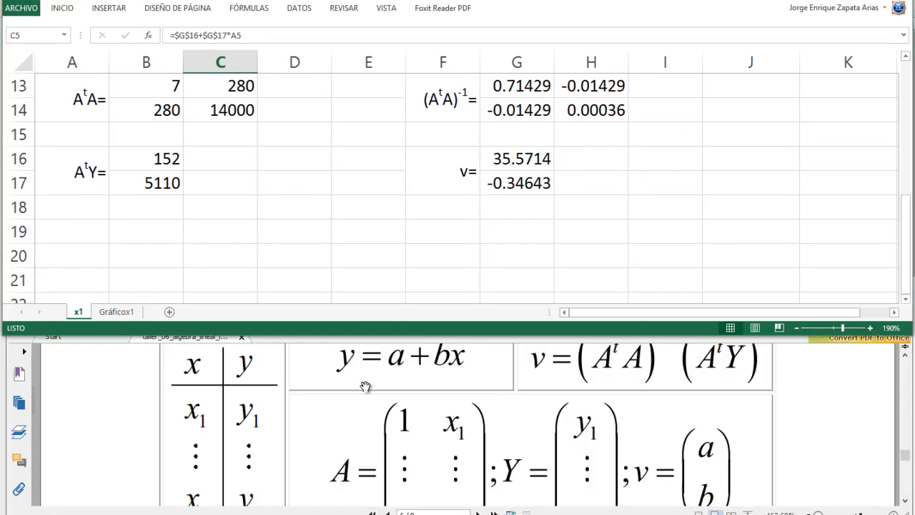
click(365, 387)
scroll(364, 386, down, 10)
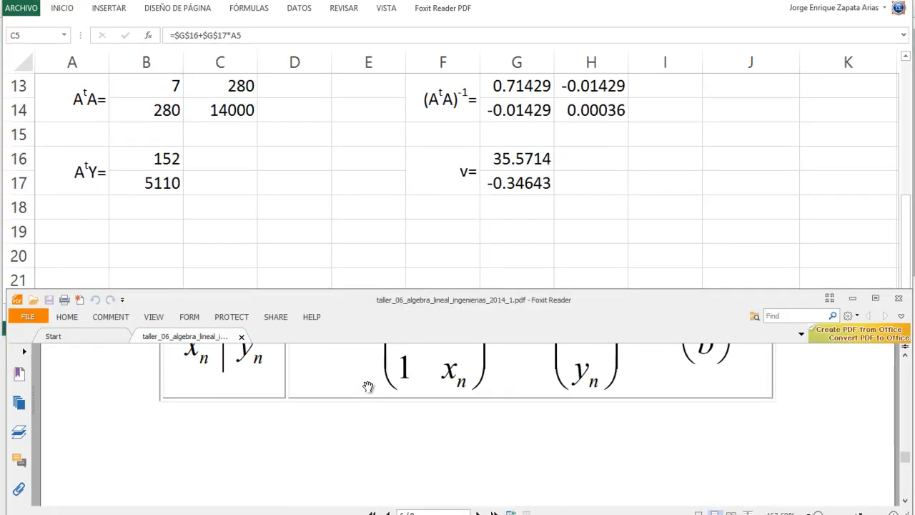
scroll(366, 387, down, 5)
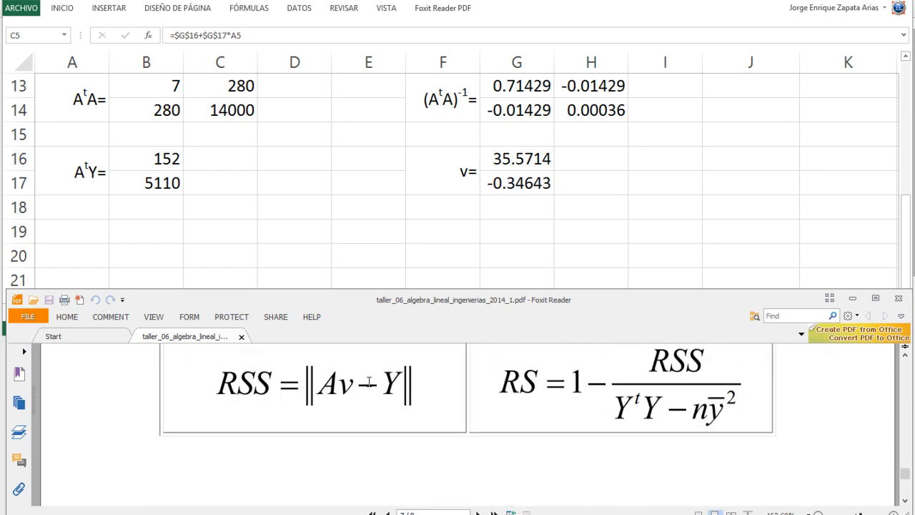
scroll(367, 379, up, 2)
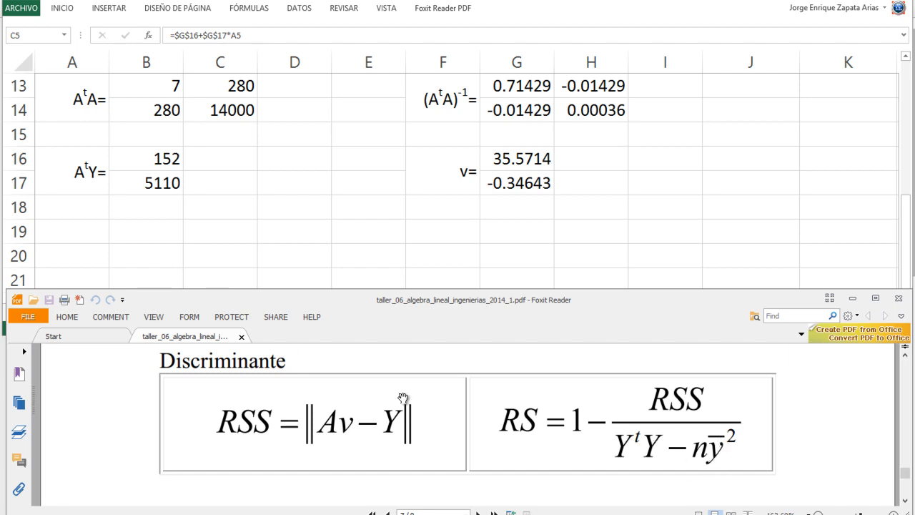
- Back in Excel, enter the label Av= in cell A22 below the existing matrices
click(94, 229)
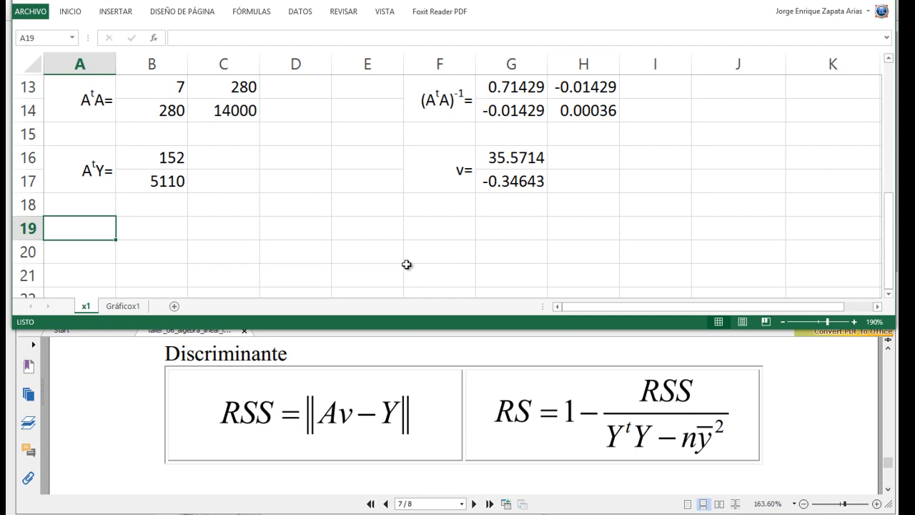
key(Right)
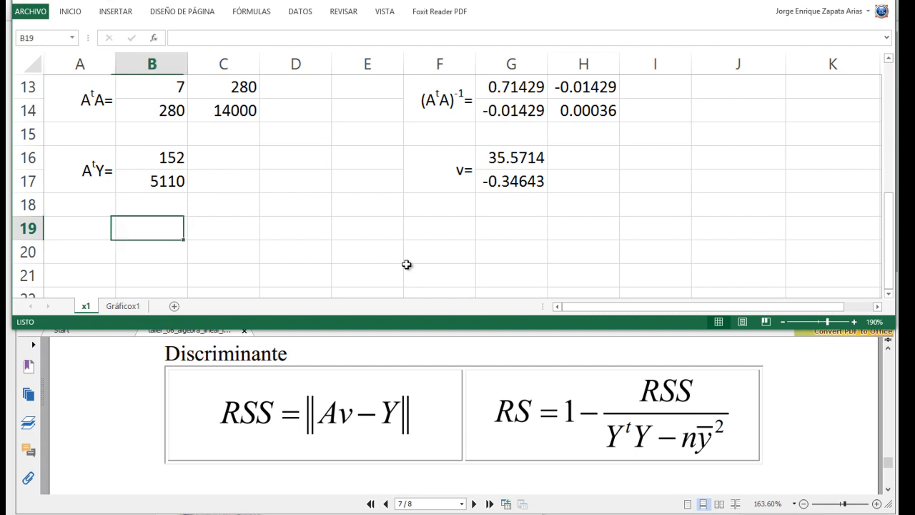
key(Down)
key(Down)
key(Down)
key(Left)
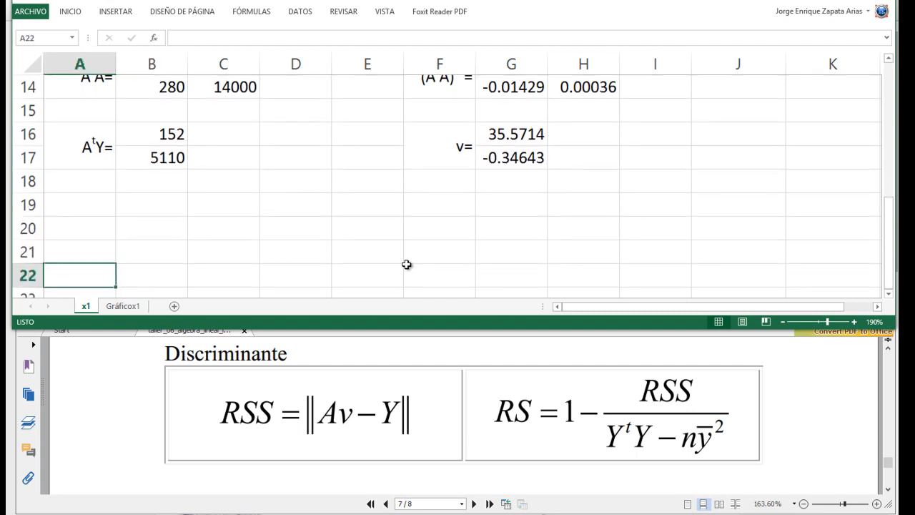
text(Av)
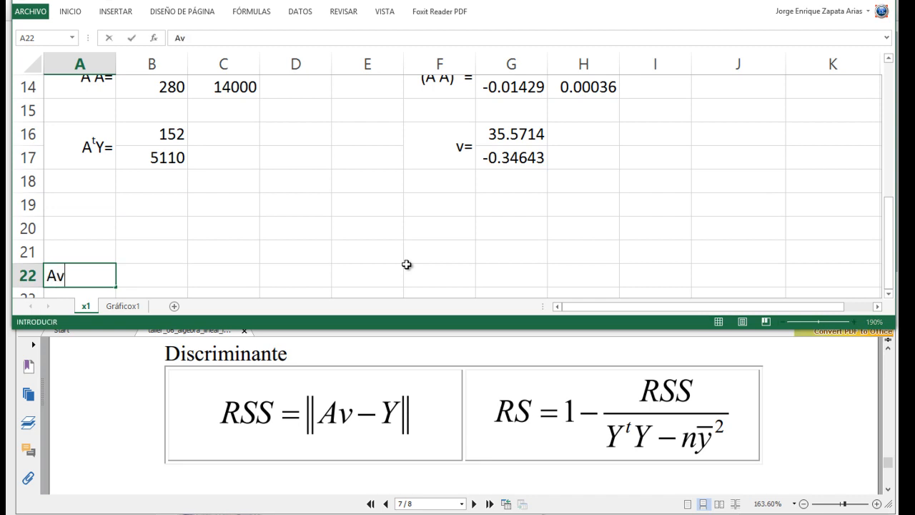
text(=)
key(Tab)
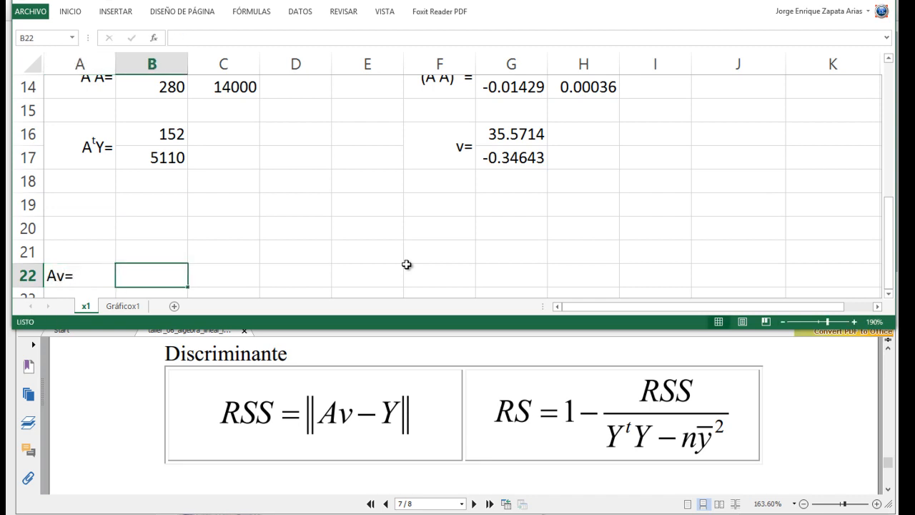
- Start an MMULT formula in B19 with matrix A in E2:F8 as the first array
key(Up)
key(Up)
key(Up)
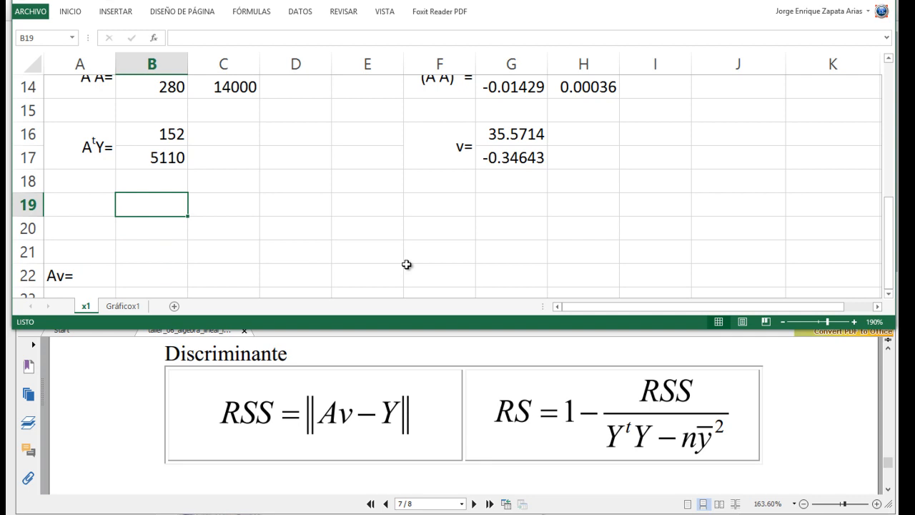
text(=mm)
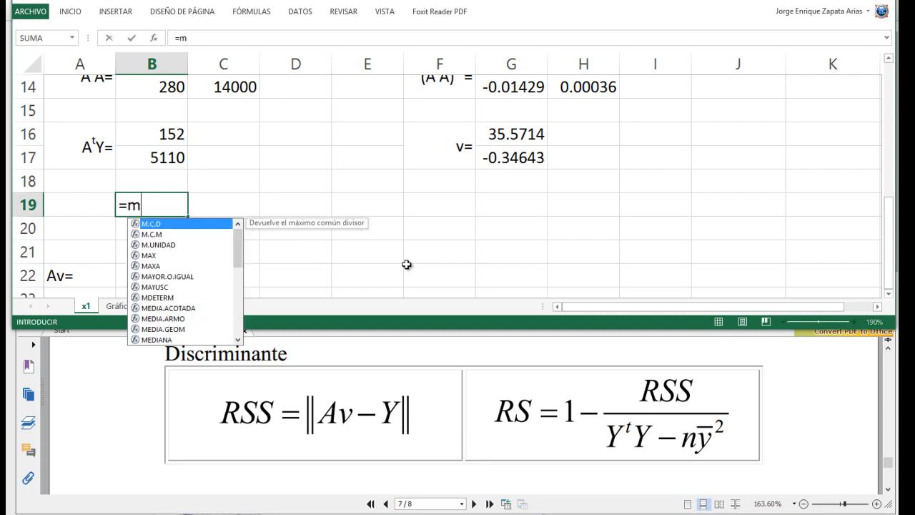
key(Tab)
key(Up)
key(Up)
key(Up)
key(Up)
key(Up)
key(Up)
key(Up)
key(Up)
key(Up)
key(Up)
key(Up)
key(Up)
key(Up)
key(Up)
key(Up)
key(Up)
key(Up)
key(Up)
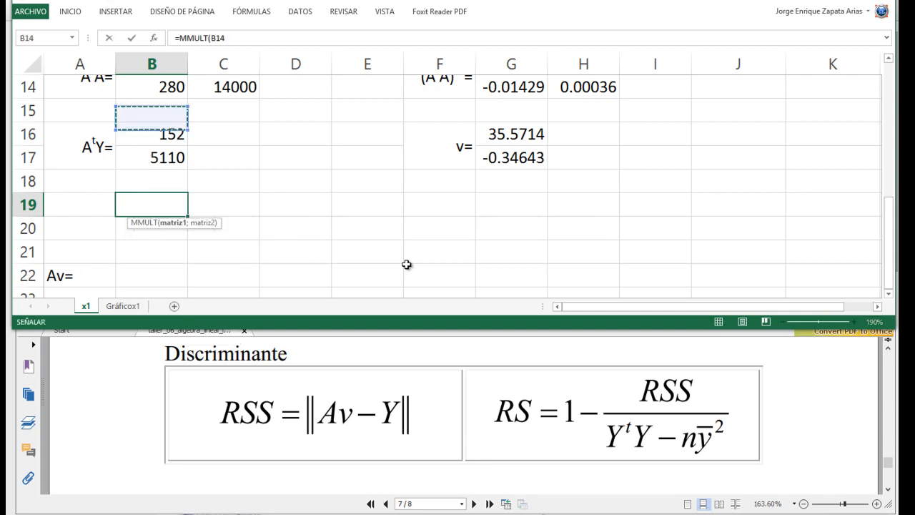
key(Down)
key(Down)
key(Right)
key(Up)
key(Right)
key(Right)
key(shift+Right)
key(shift+Down)
key(shift+Down)
key(shift+Down)
key(shift+Down)
key(shift+Down)
key(shift+Down)
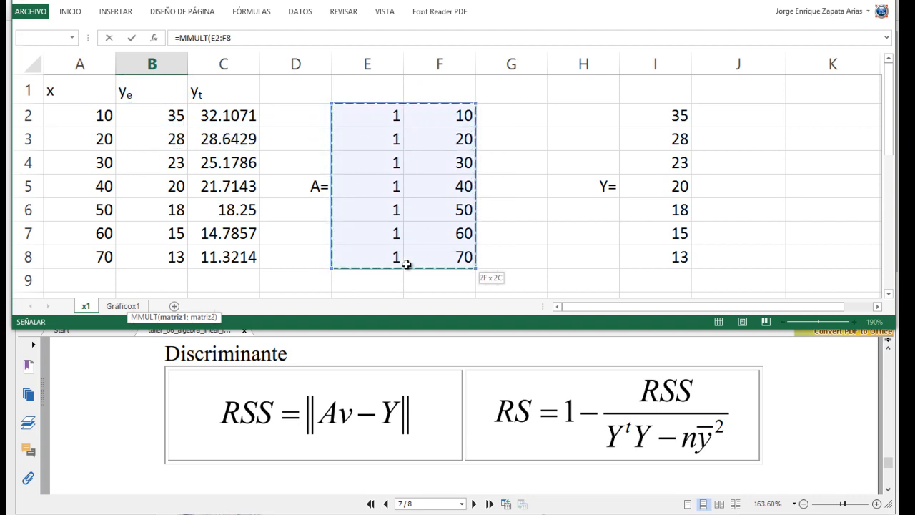
- Complete the B19 formula with vector v as the second array: =MMULT(E2:F8;G16:G17)
text(;)
key(Down)
key(Down)
key(Down)
key(Down)
key(Down)
key(Down)
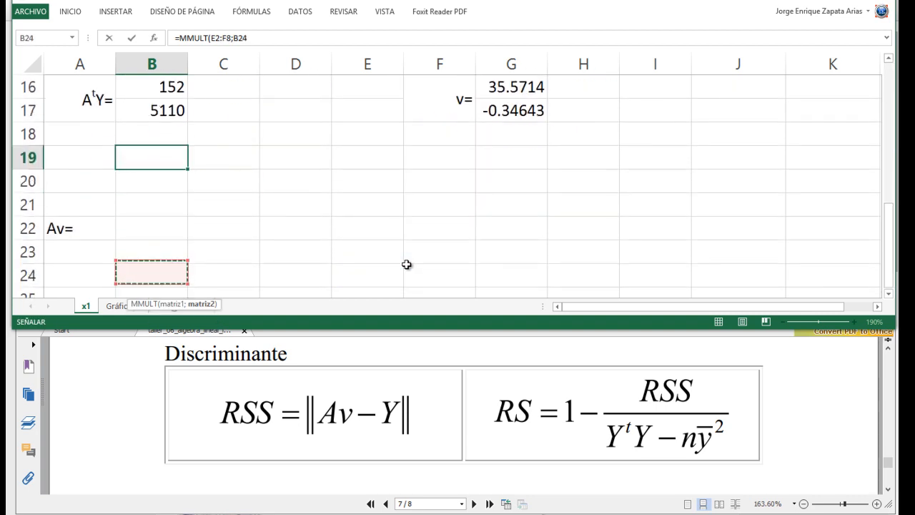
key(Up)
key(Up)
key(Up)
key(Up)
key(Up)
key(Up)
key(Up)
key(Up)
key(Up)
key(Up)
key(Up)
key(Down)
key(Down)
key(Right)
key(Right)
key(Right)
key(Right)
key(Right)
key(shift+Down)
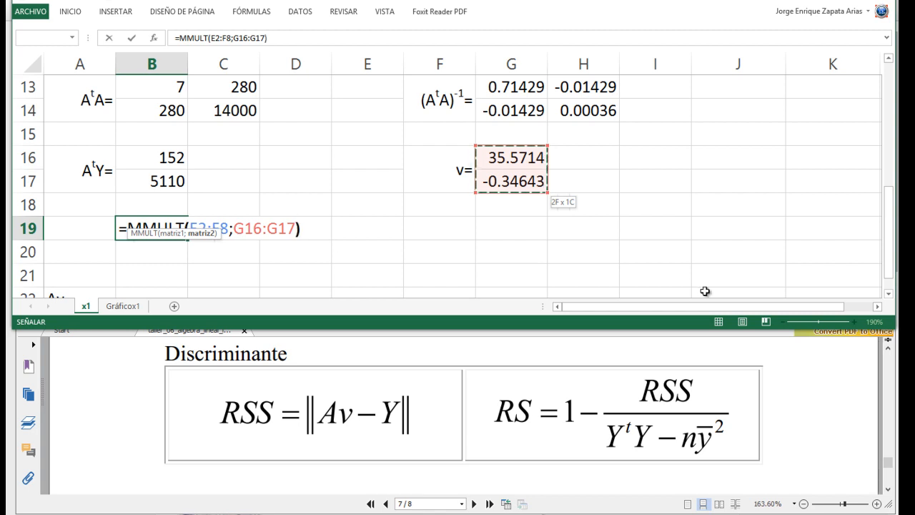
key(Return)
- Extend the B19 MMULT formula over B19:B25 as an array formula
key(Up)
key(shift+Down)
key(shift+Down)
key(shift+Down)
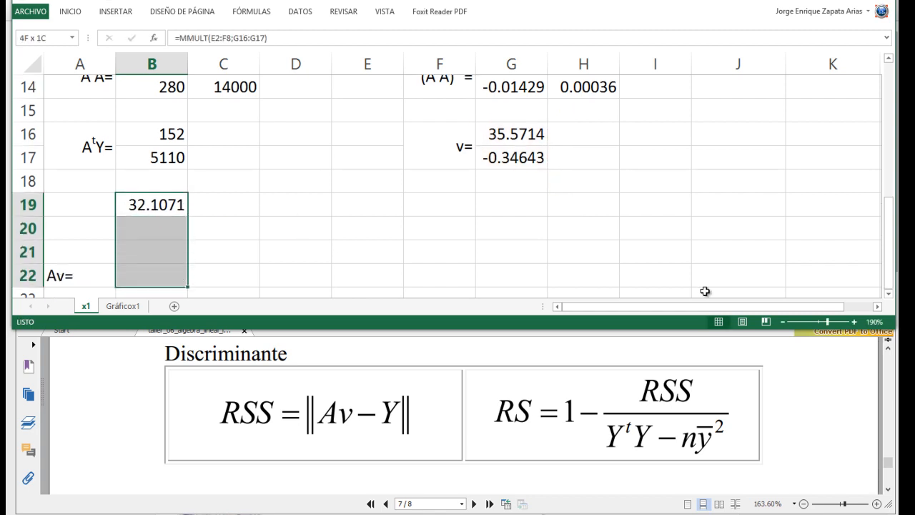
key(shift+Down)
key(shift+Down)
key(shift+Down)
key(F2)
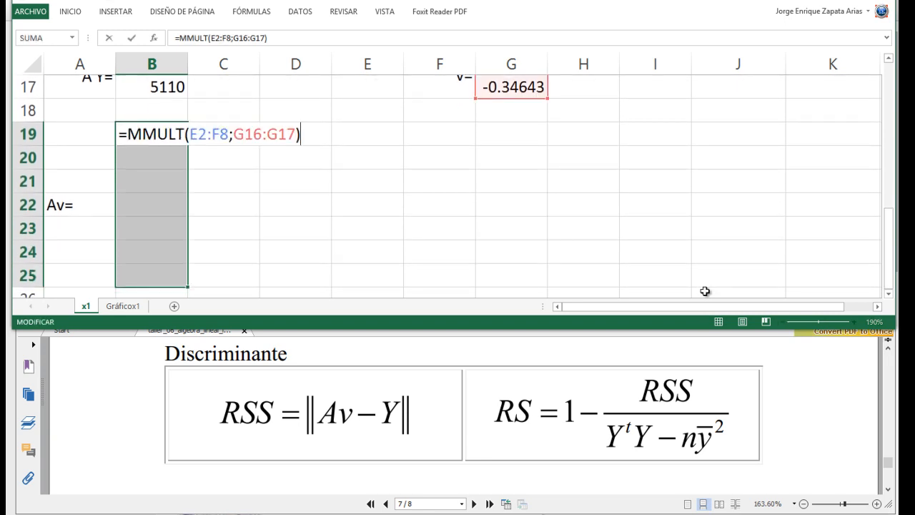
key(ctrl+shift+Return)
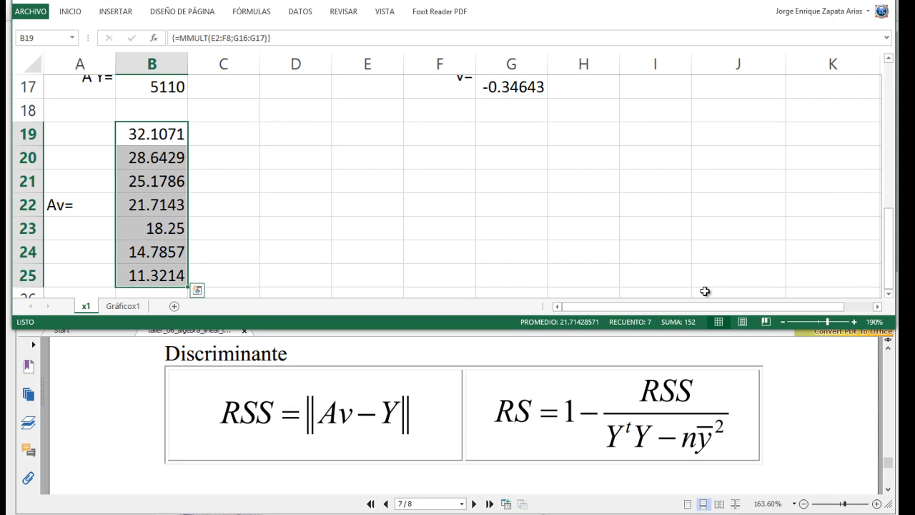
- Copy the Av= label from A22 to F22
key(Up)
key(Up)
key(Up)
key(Down)
key(Down)
key(Down)
key(Down)
key(Down)
key(Down)
key(Down)
key(Down)
key(Down)
key(Down)
key(Down)
key(Down)
key(Right)
key(Up)
key(Up)
key(Up)
key(Up)
key(Up)
key(Up)
key(Left)
key(Left)
key(ctrl+c)
key(Right)
key(Right)
key(Right)
key(Right)
key(Right)
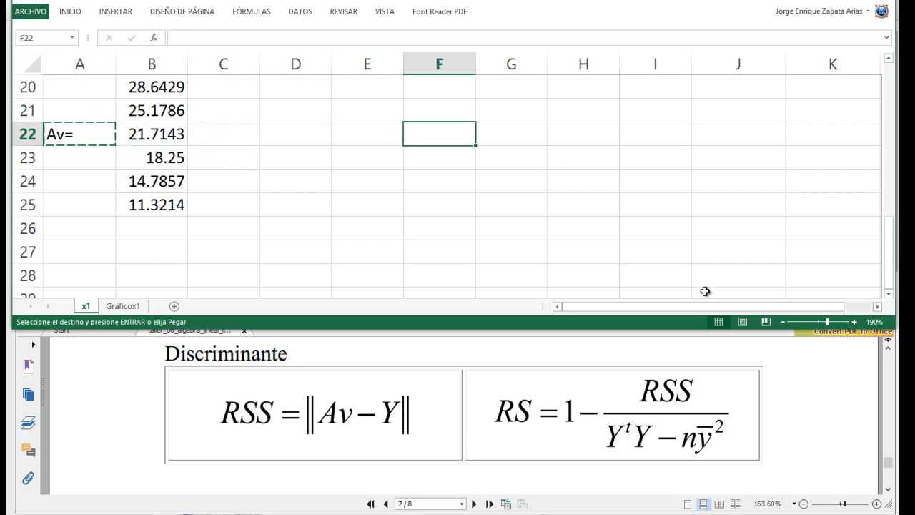
key(Up)
key(Up)
key(Up)
key(Up)
key(Up)
key(Down)
key(Down)
key(Down)
key(Down)
key(Down)
key(Down)
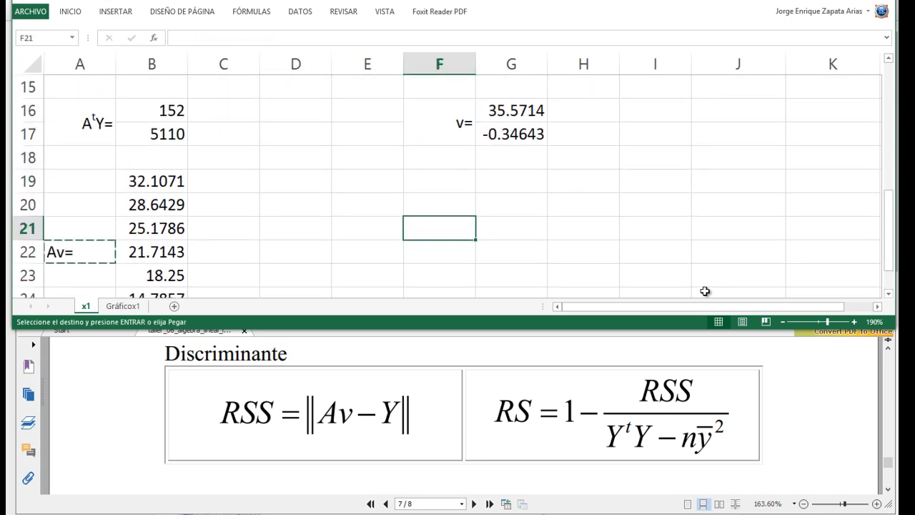
key(Return)
- Edit the label in F22 to read Av-Y=
key(F2)
key(Left)
text(-Y)
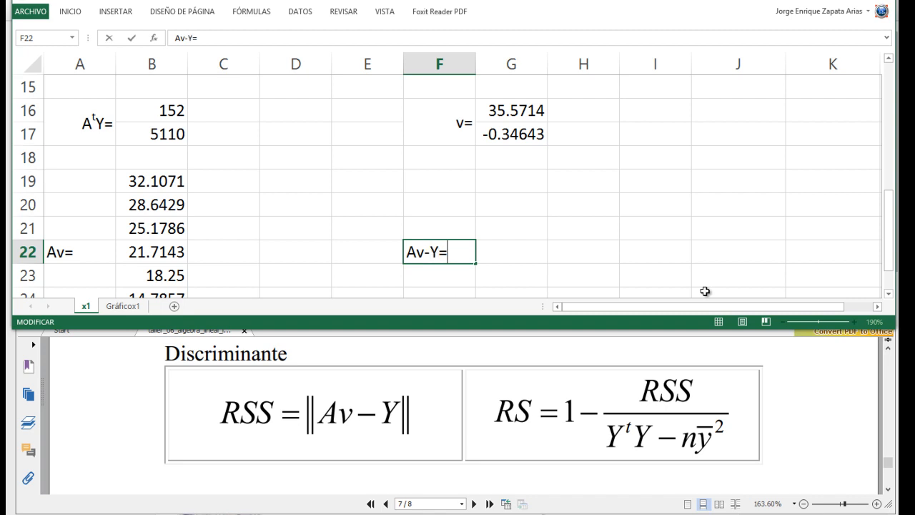
key(Return)
- Enter a formula in G19 that subtracts the first Y value from the first Av value: =B19-I2
key(Up)
key(Up)
key(Up)
key(Up)
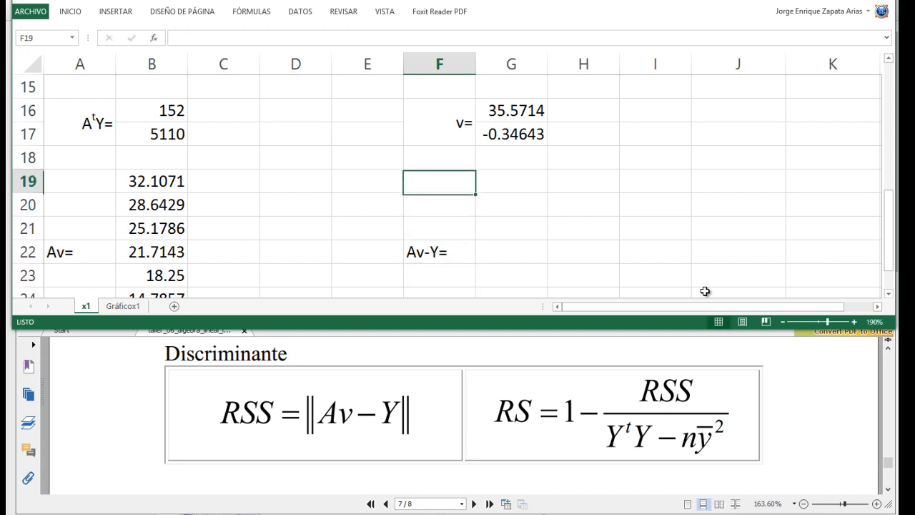
key(Right)
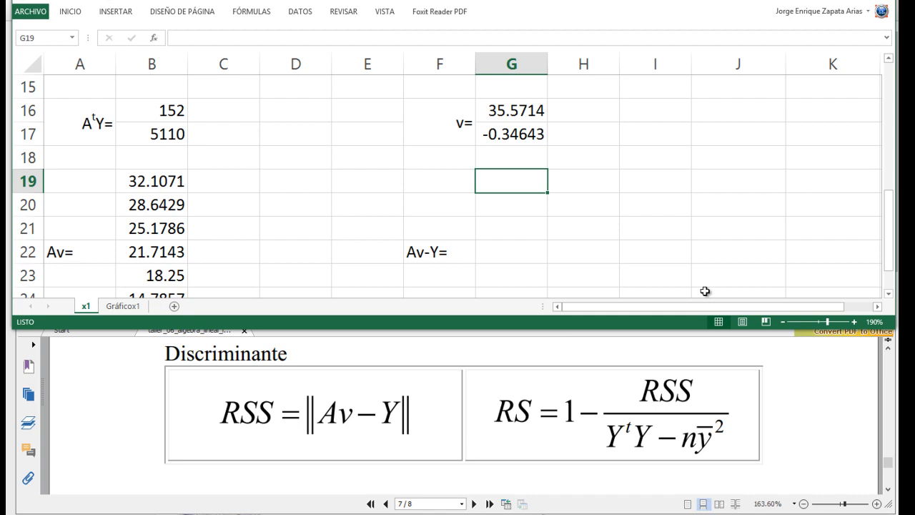
text(=)
key(Left)
key(Left)
key(Left)
key(Left)
key(Left)
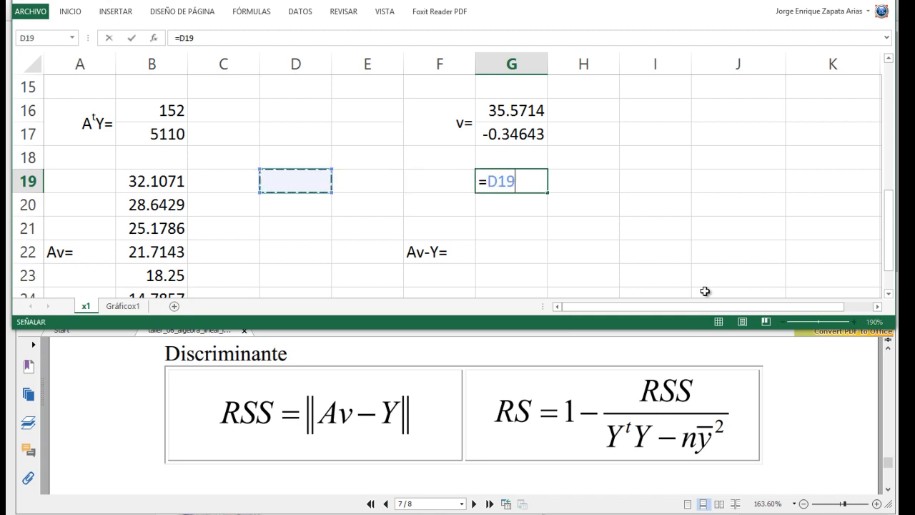
text(-)
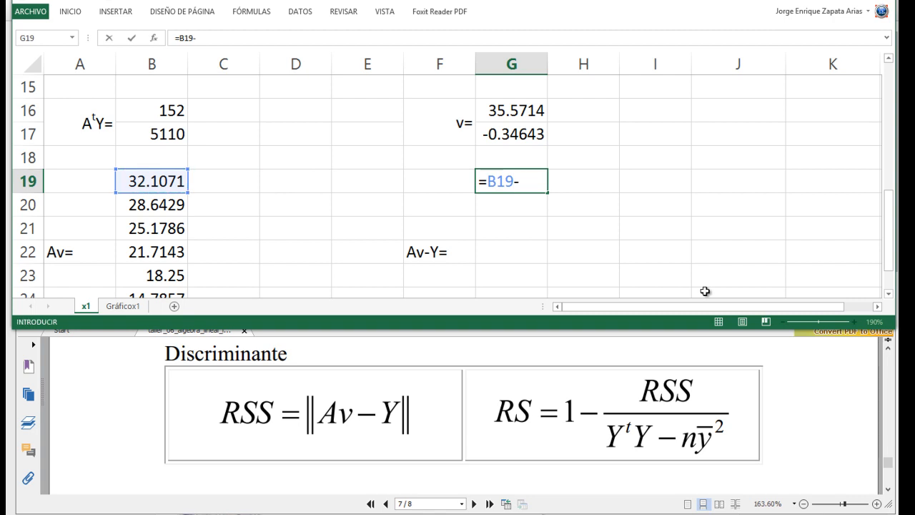
scroll(705, 291, up, 5)
click(668, 114)
key(Return)
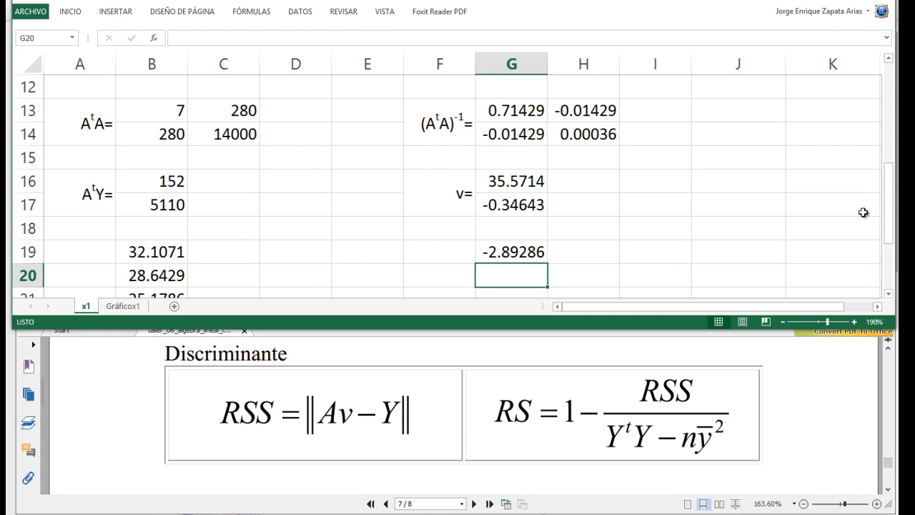
- Fill the G19 subtraction formula down through G25
key(Up)
scroll(864, 213, down, 2)
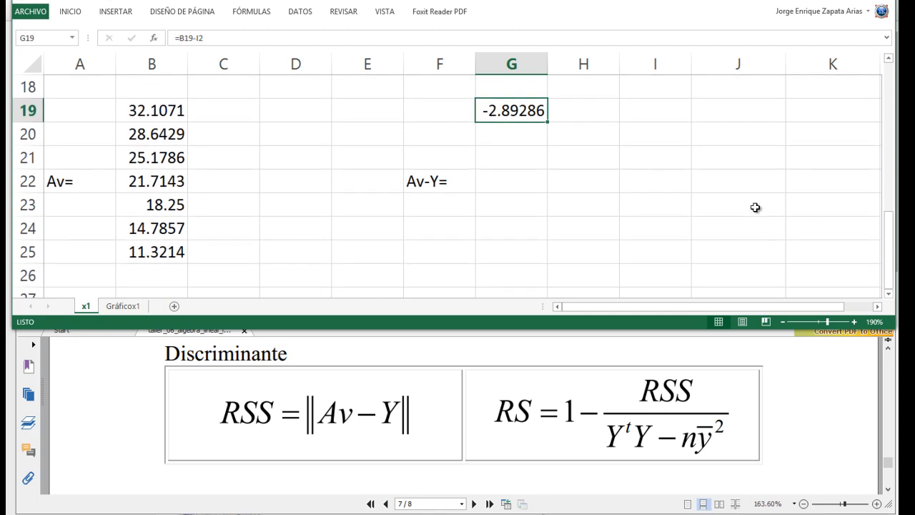
drag(548, 126, 548, 265)
- Examine the G20 formula and trace the Av and Y cells that it references
click(513, 133)
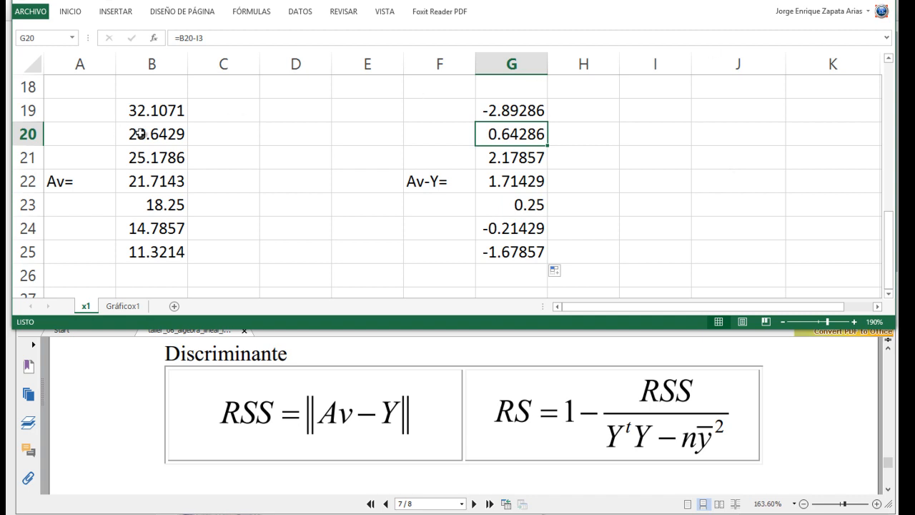
scroll(663, 172, up, 6)
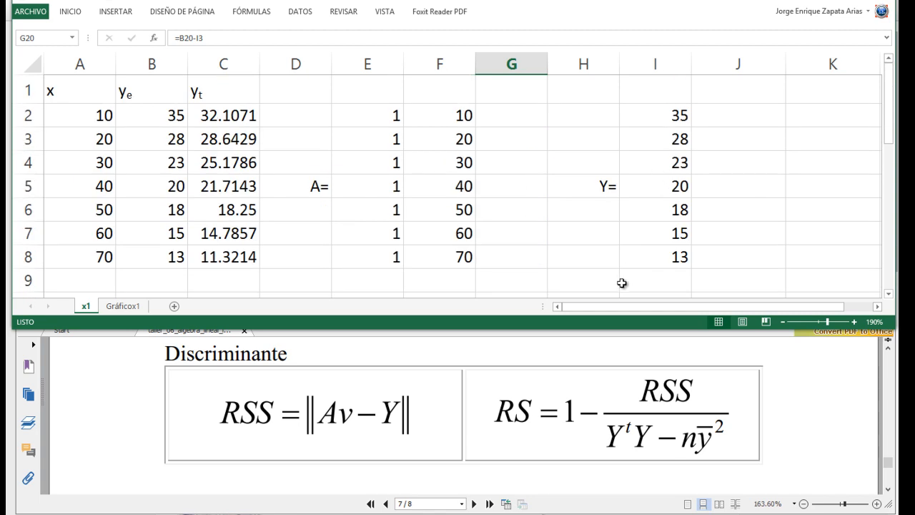
scroll(622, 280, down, 4)
key(F2)
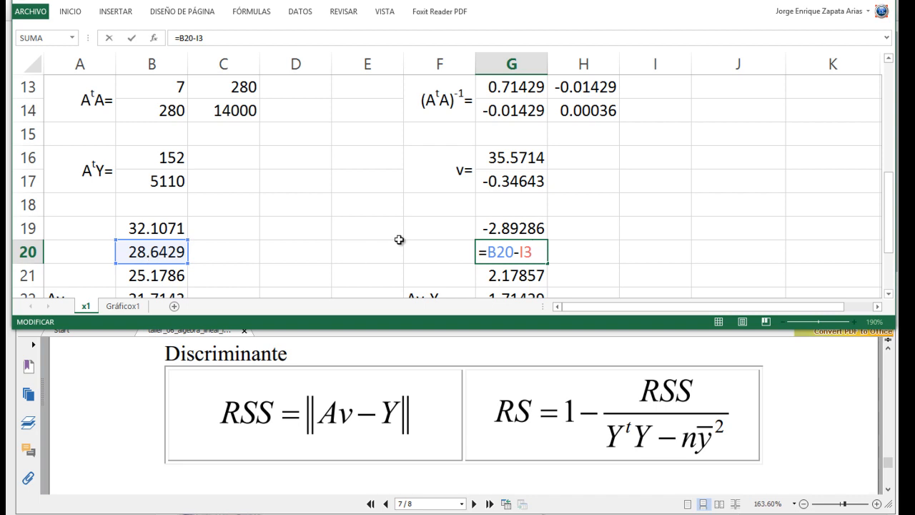
scroll(210, 246, down, 1)
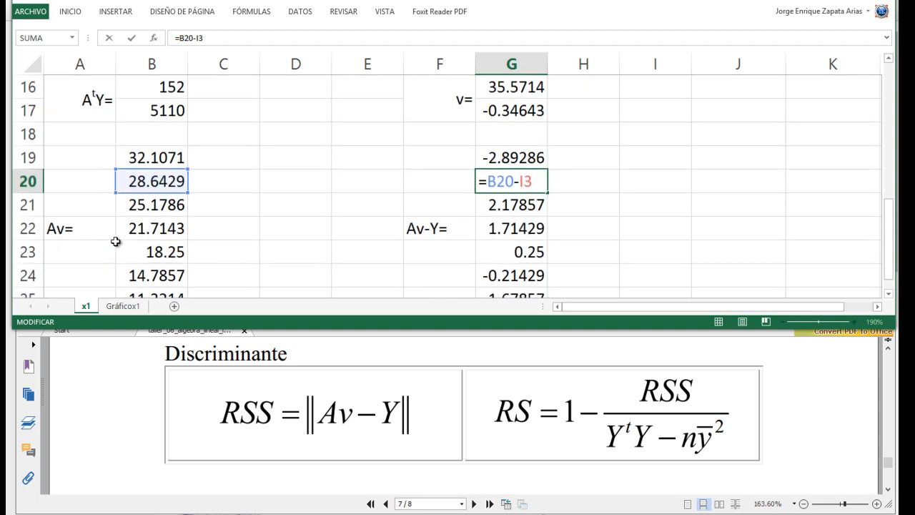
scroll(315, 235, up, 2)
scroll(316, 235, up, 3)
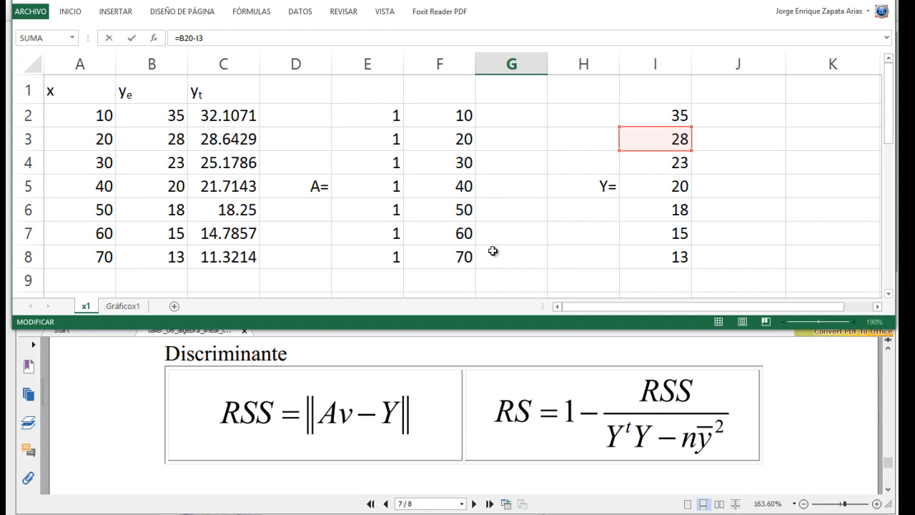
scroll(494, 250, down, 1)
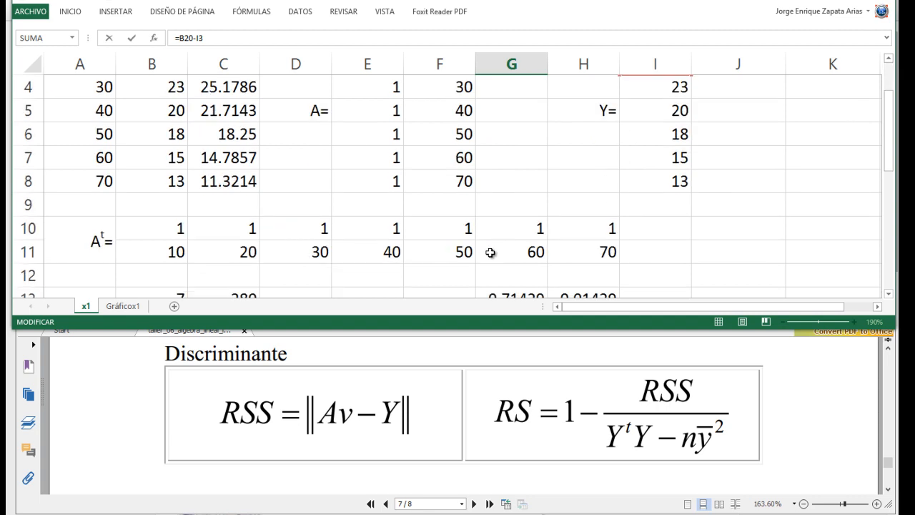
scroll(490, 252, down, 4)
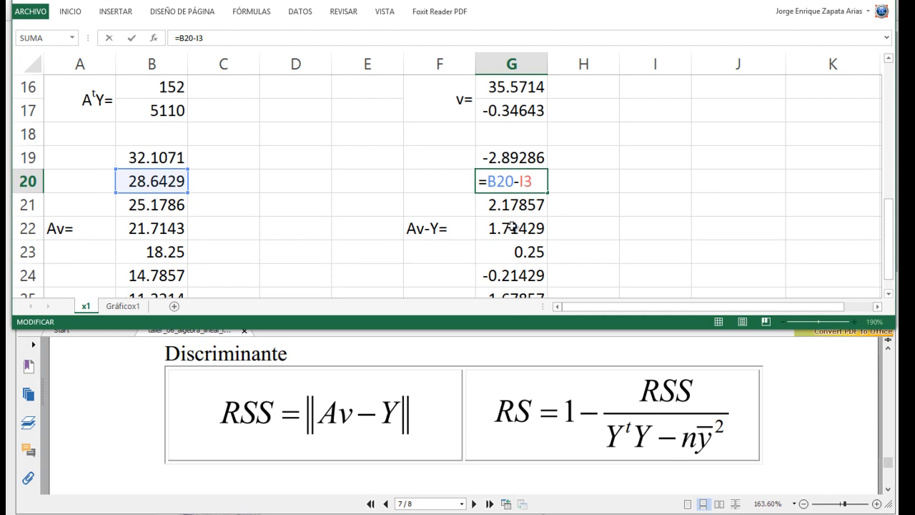
scroll(607, 212, down, 1)
click(608, 212)
- Square the first Av-Y difference in H19 with =POTENCIA(G19;2) and fill the formula down through H25
scroll(594, 229, up, 1)
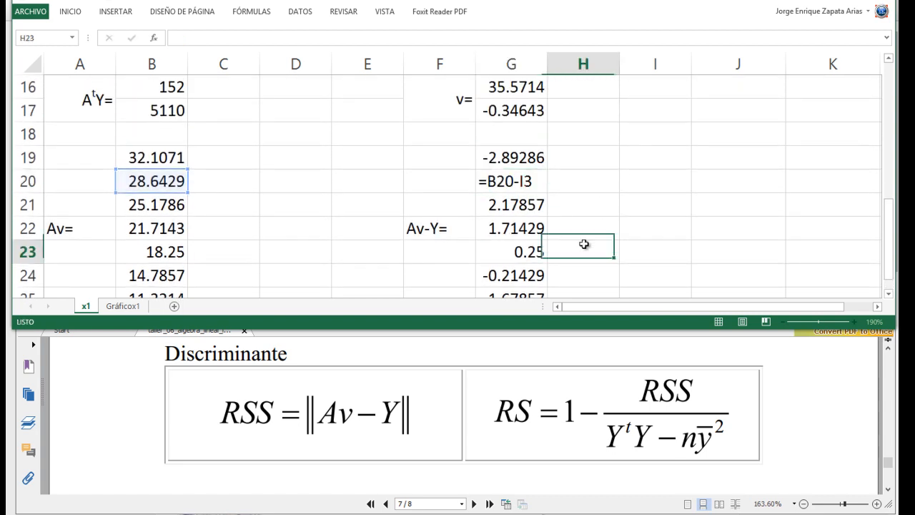
click(576, 158)
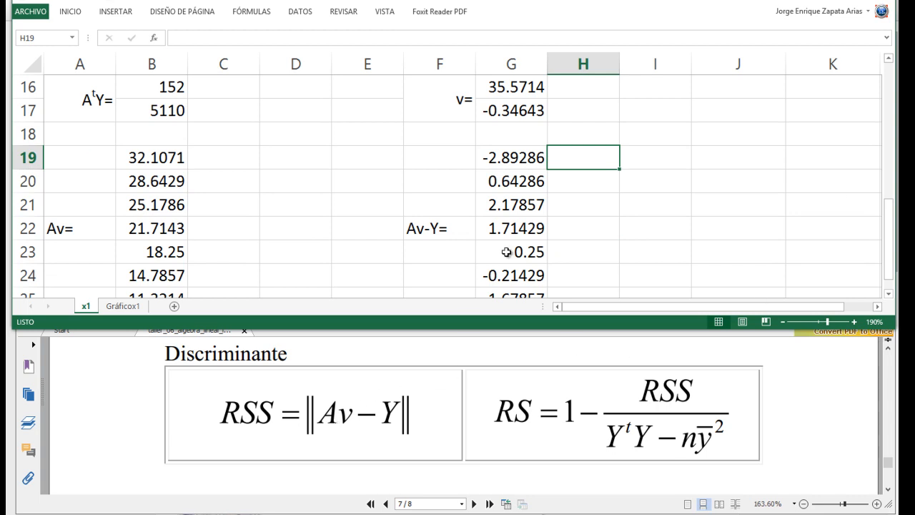
scroll(509, 245, down, 1)
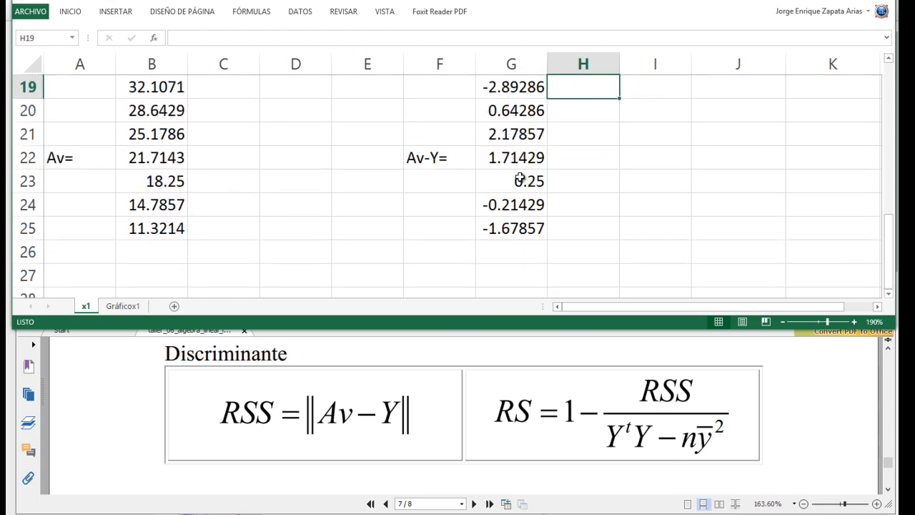
scroll(520, 179, up, 1)
scroll(520, 179, down, 1)
text(=po)
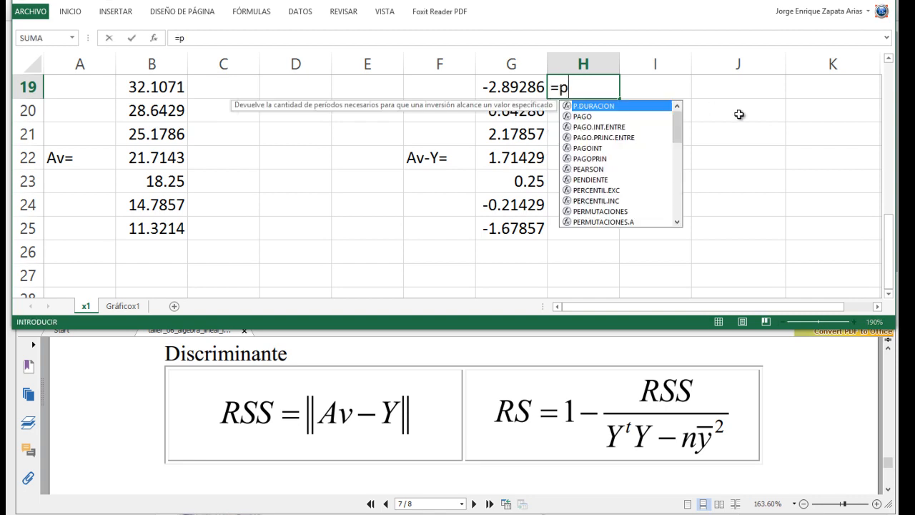
key(Tab)
key(Left)
text(;")
text(2)
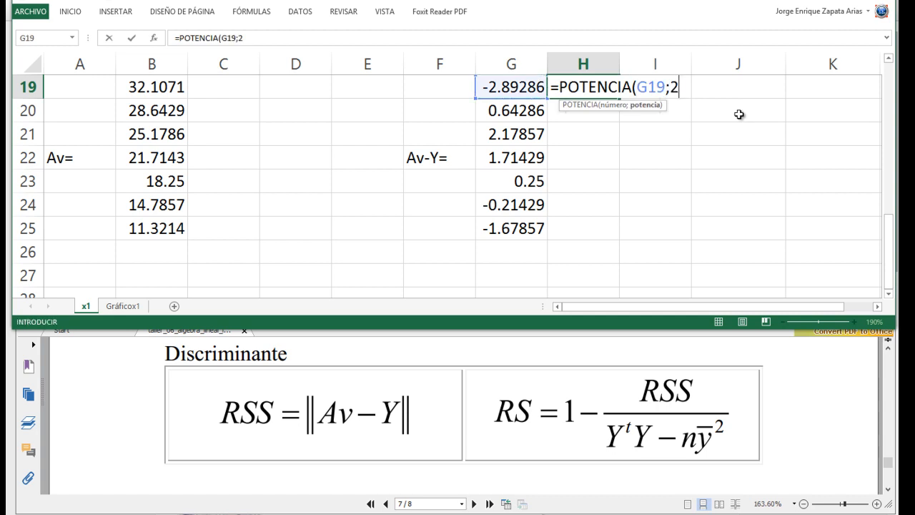
key(ctrl+Return)
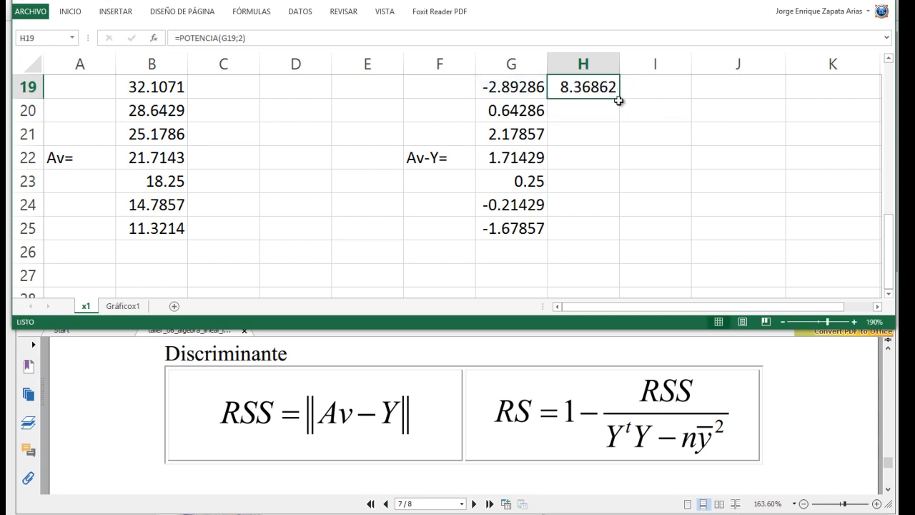
drag(620, 99, 618, 234)
- Sum the squared differences of H19:H25 in H26 with AutoSum
click(570, 252)
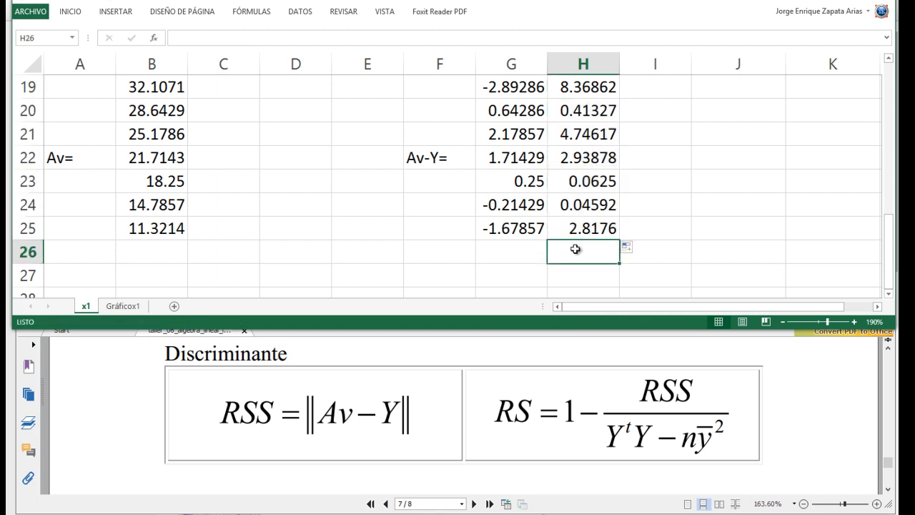
click(71, 13)
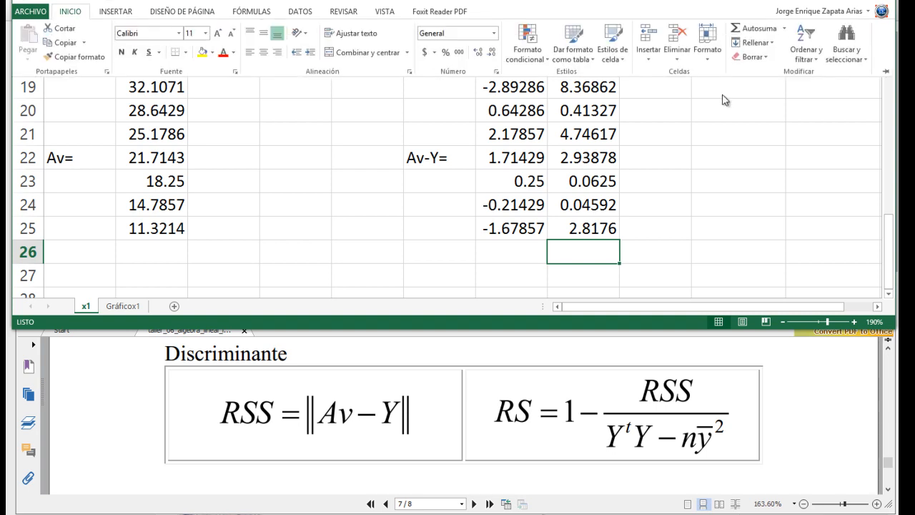
key(alt+equal)
key(Return)
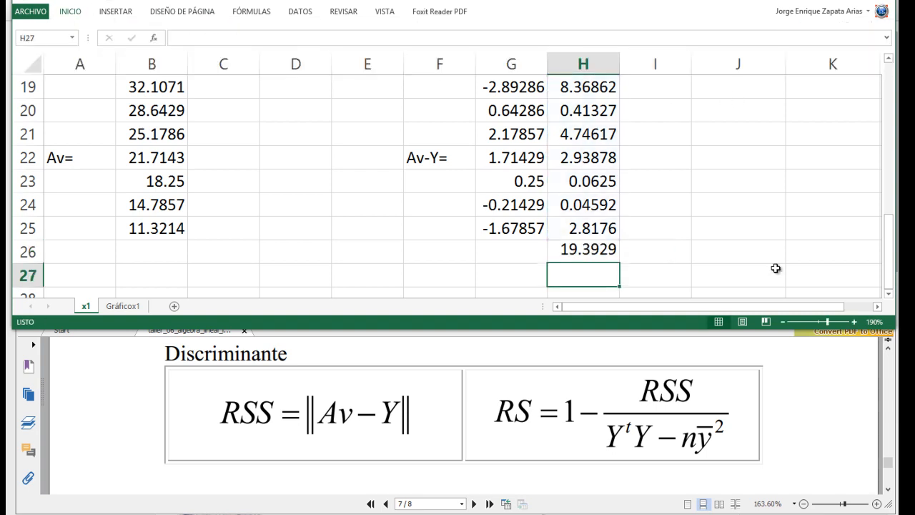
key(Up)
key(Down)
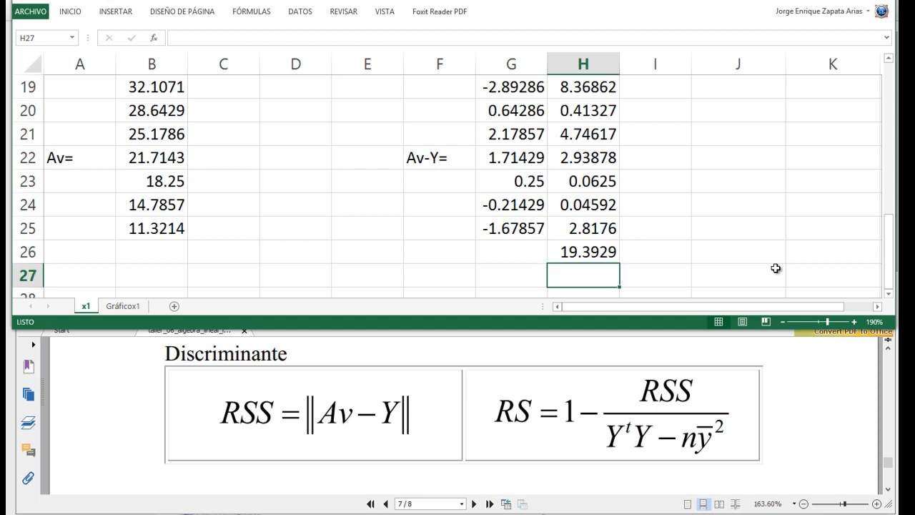
- Enter the label RSS= in A28
key(Left)
key(Left)
key(Left)
key(Left)
key(Down)
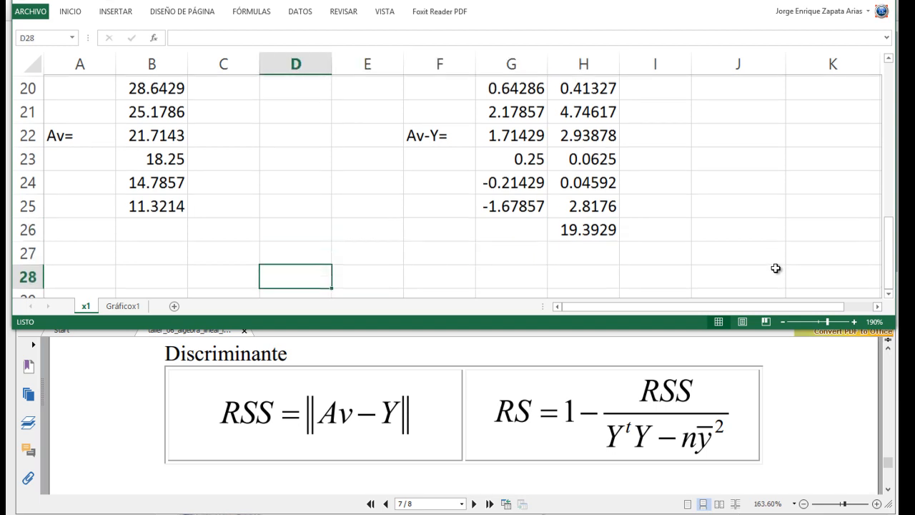
key(Left)
key(Left)
key(Left)
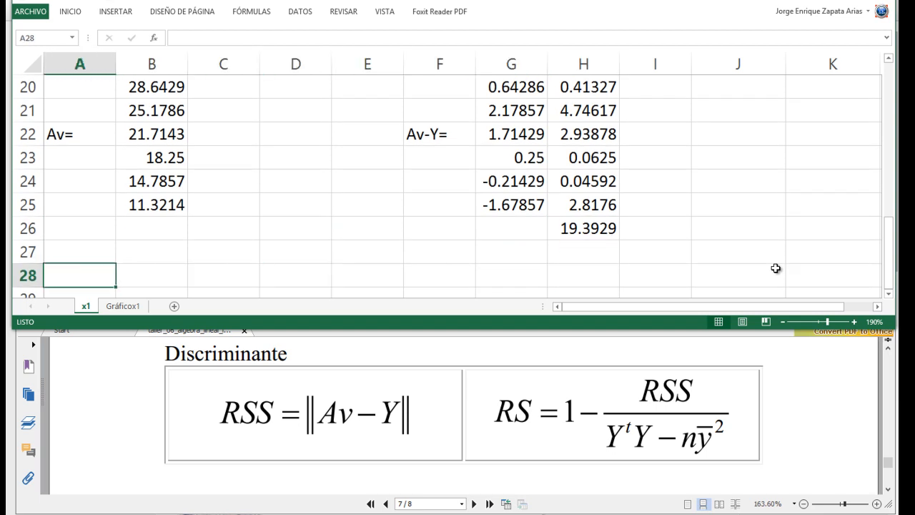
text(RSS=)
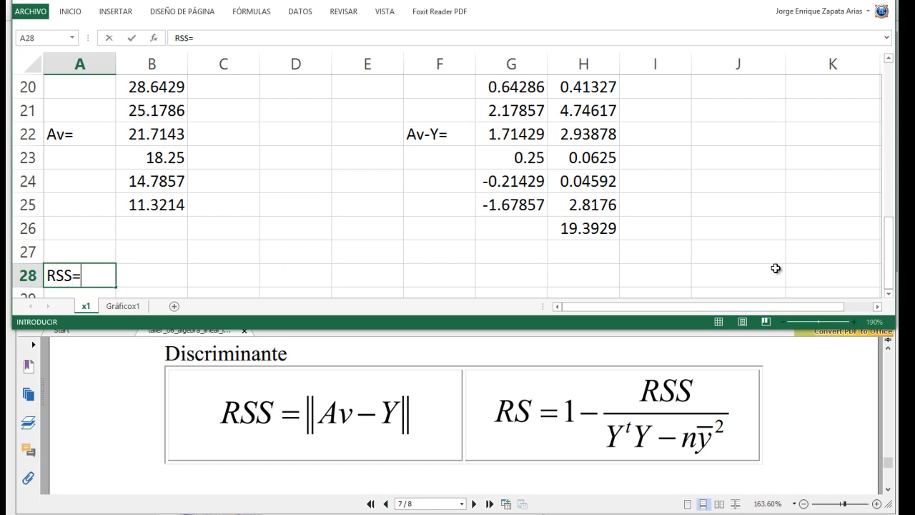
- Calculate RSS in B28 as the square root of the sum of squares: =RAIZ(H26)
key(Tab)
text(=ra)
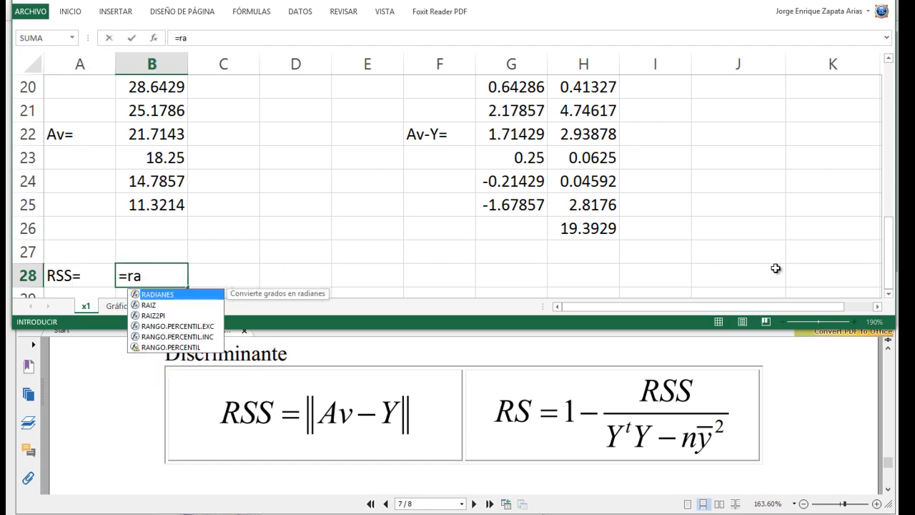
key(Down)
key(Tab)
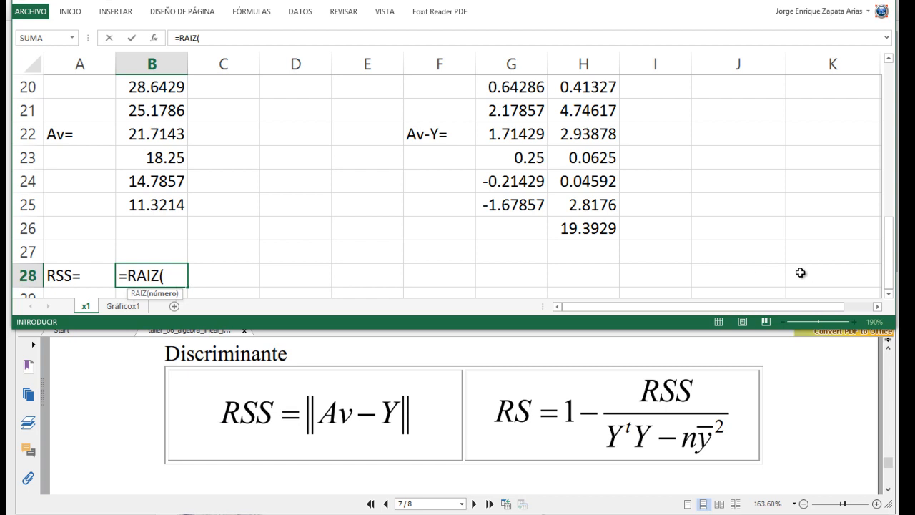
click(598, 228)
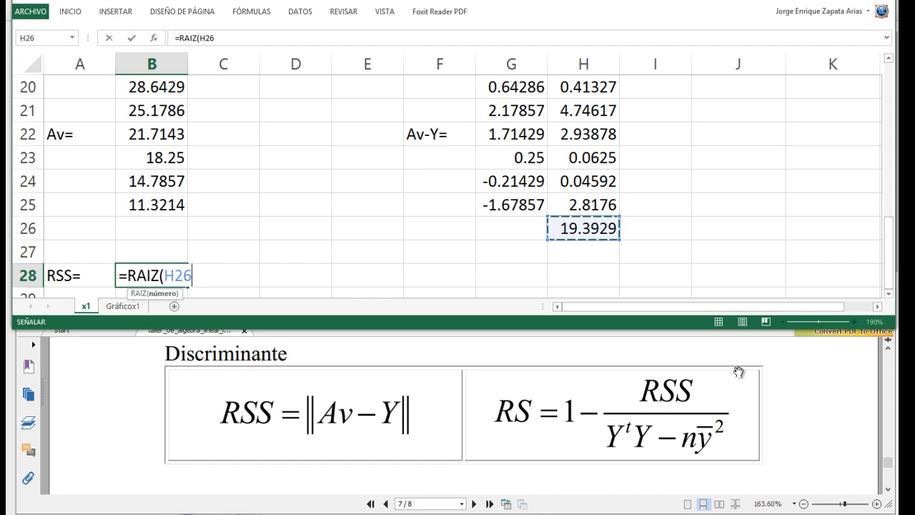
key(Return)
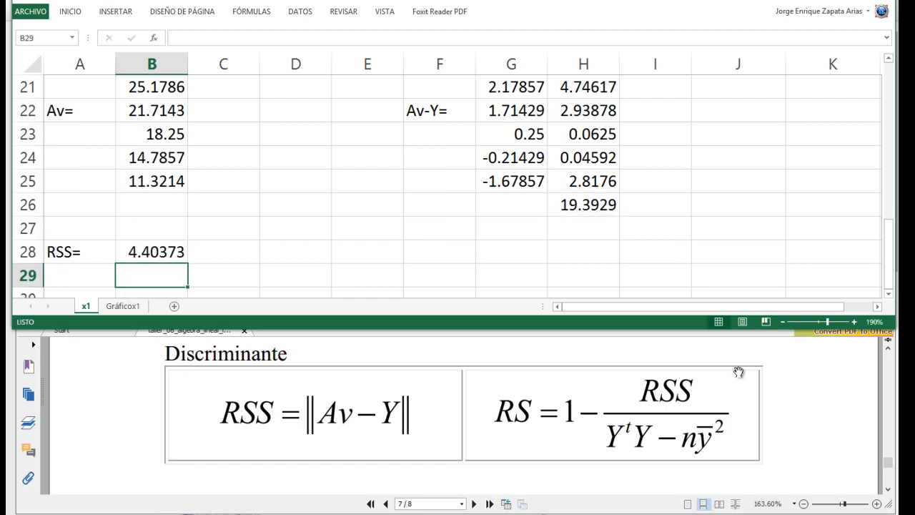
key(Up)
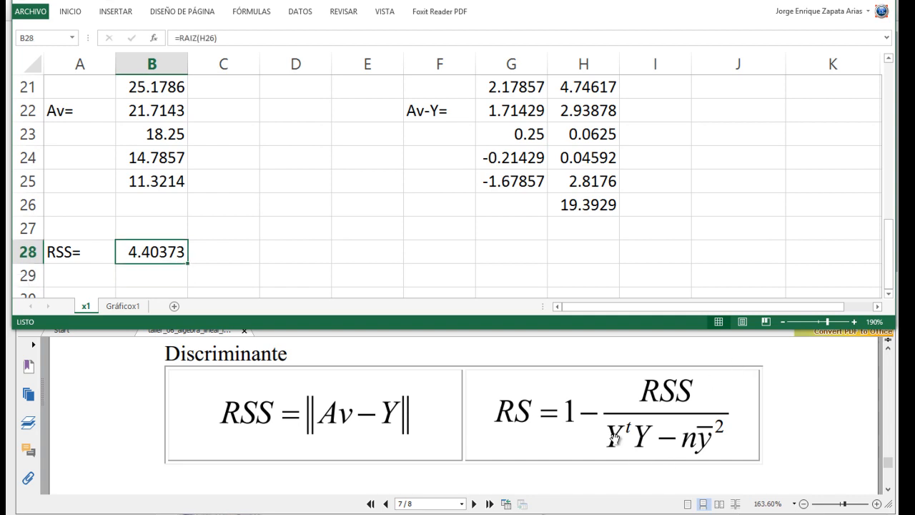
click(459, 251)
text(Y)
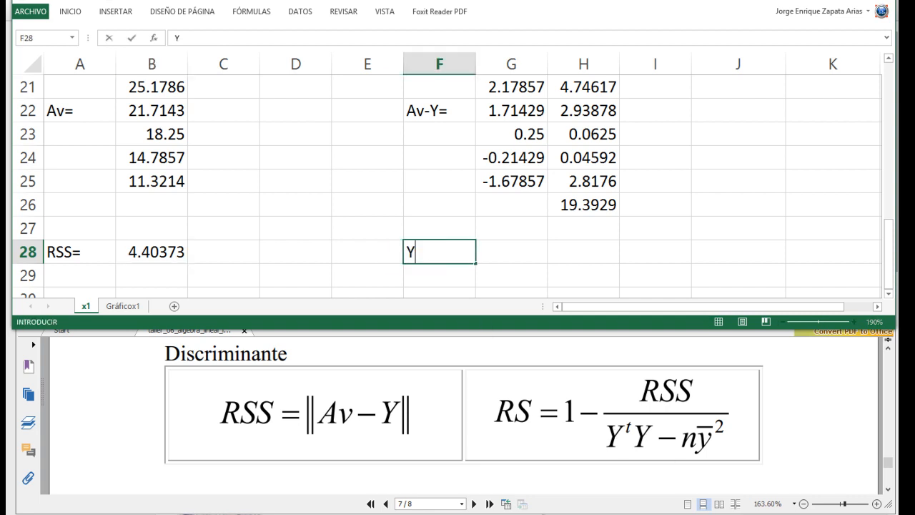
text(tY=)
key(Escape)
- Enter the label Yt= in A30 with the t formatted as superscript
key(Down)
key(Left)
key(Left)
key(Left)
key(Left)
key(Left)
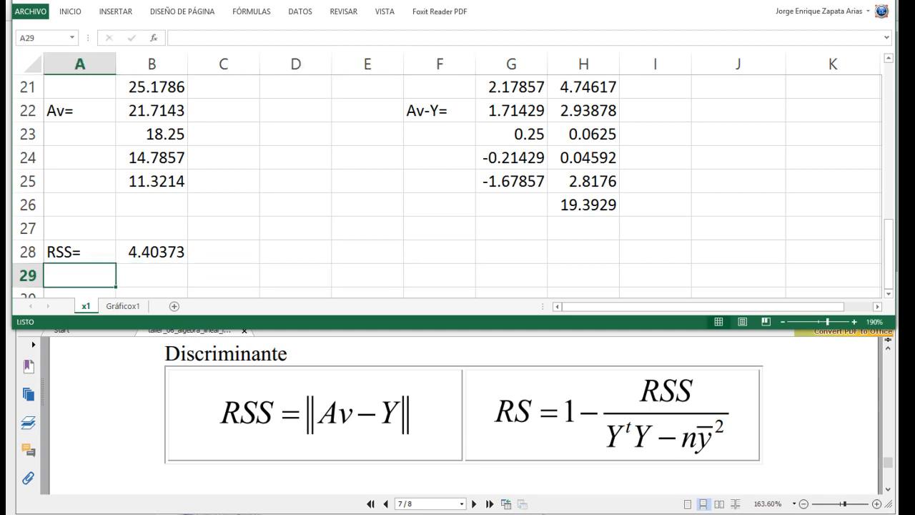
key(Down)
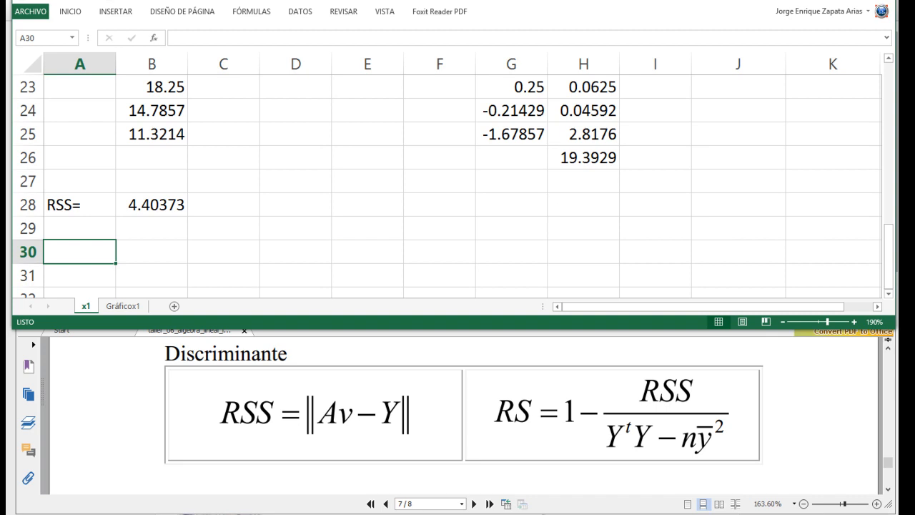
text(Yt=)
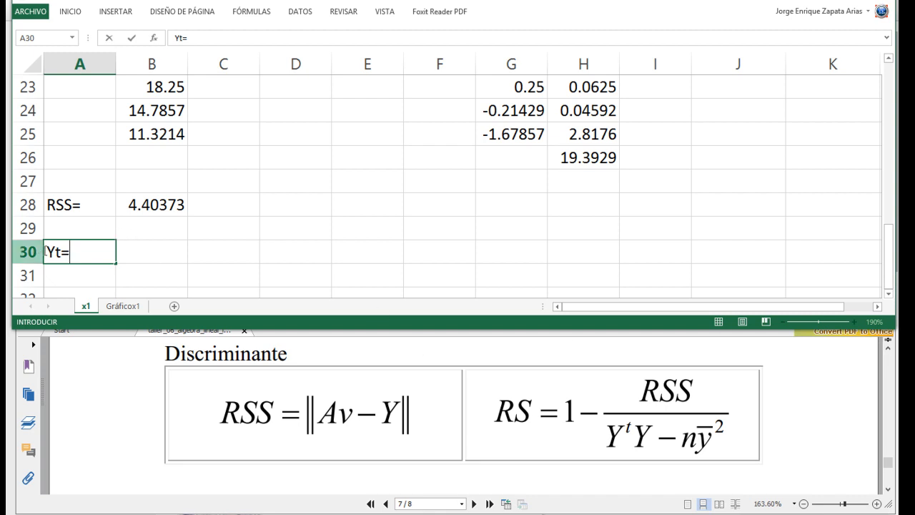
right_click(57, 252)
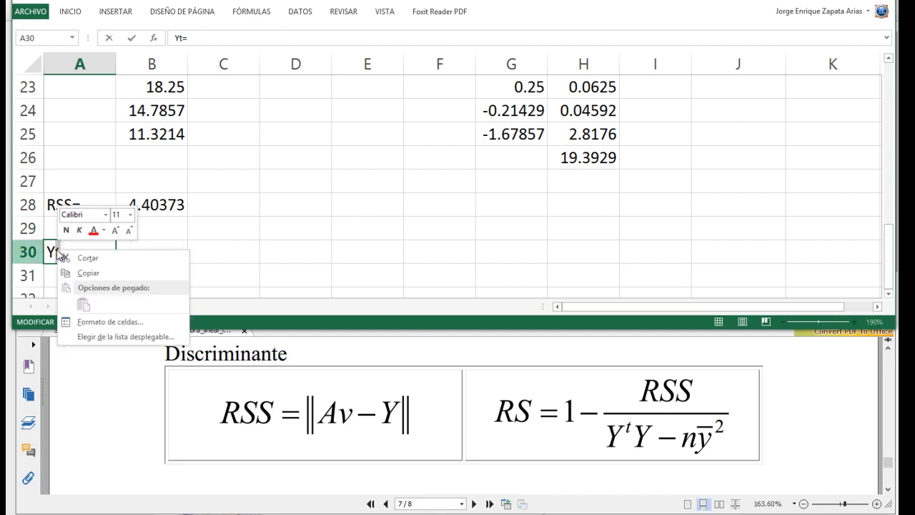
click(111, 322)
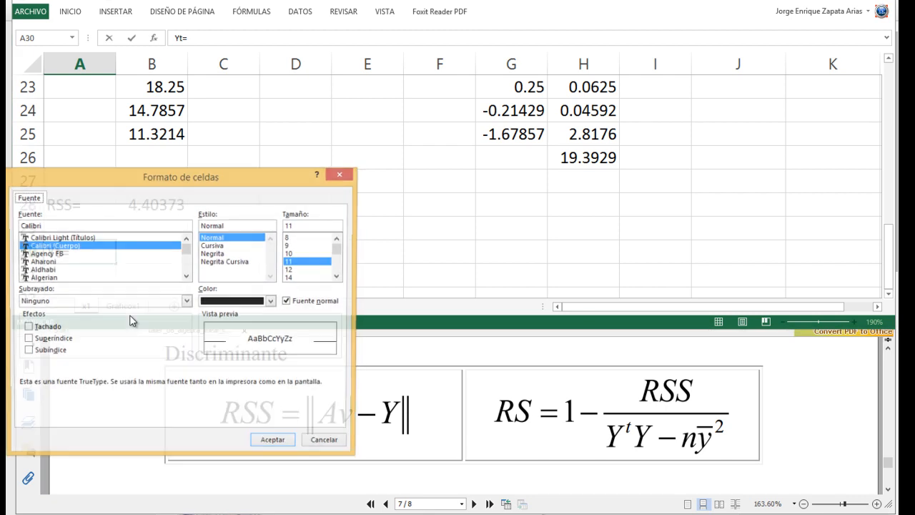
click(48, 340)
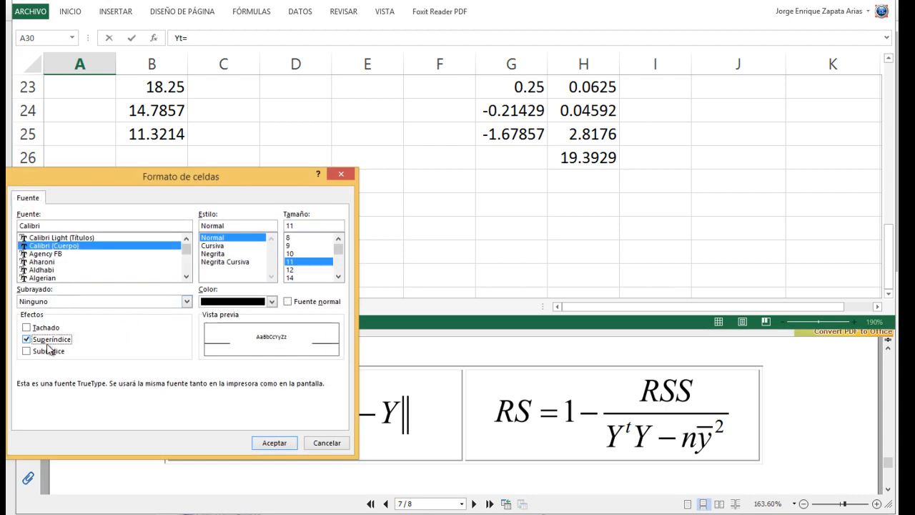
click(268, 442)
- Reference the first yₑ value in B30 with =B2 to start the transposed Y row
click(140, 250)
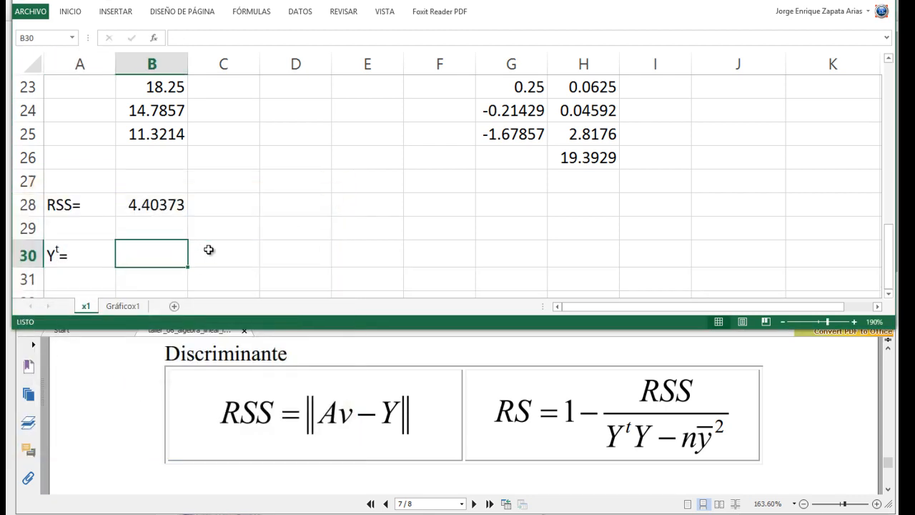
text(=)
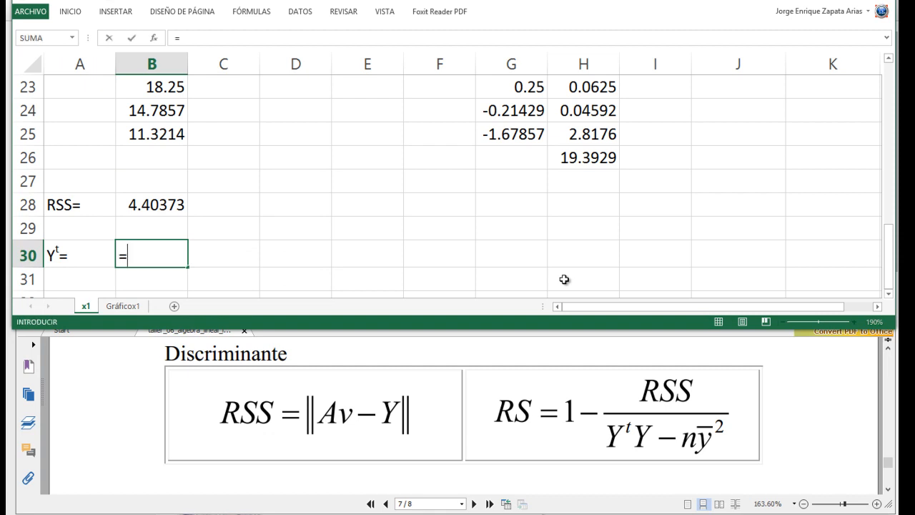
scroll(302, 267, up, 7)
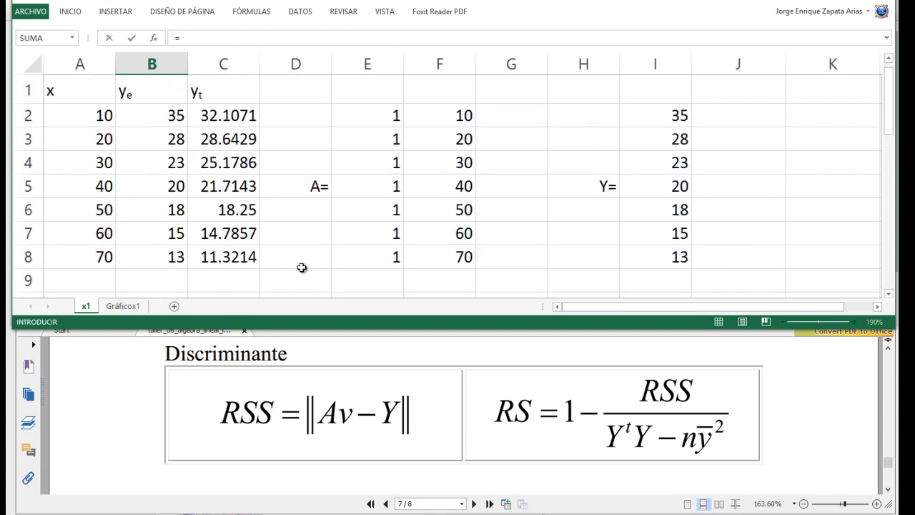
click(173, 118)
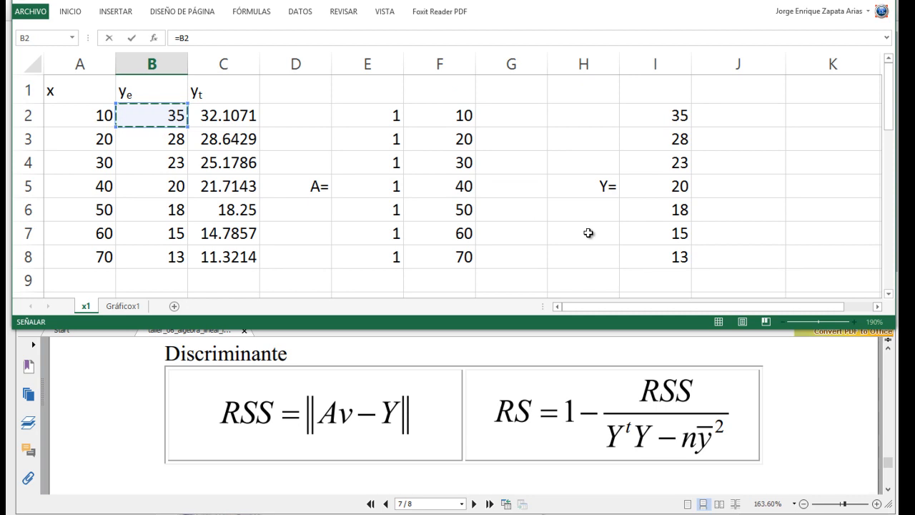
key(Return)
key(Up)
- Complete the transposed row across C30:H30 by referencing the remaining yₑ values with =B3 through =B8
key(Right)
text(=)
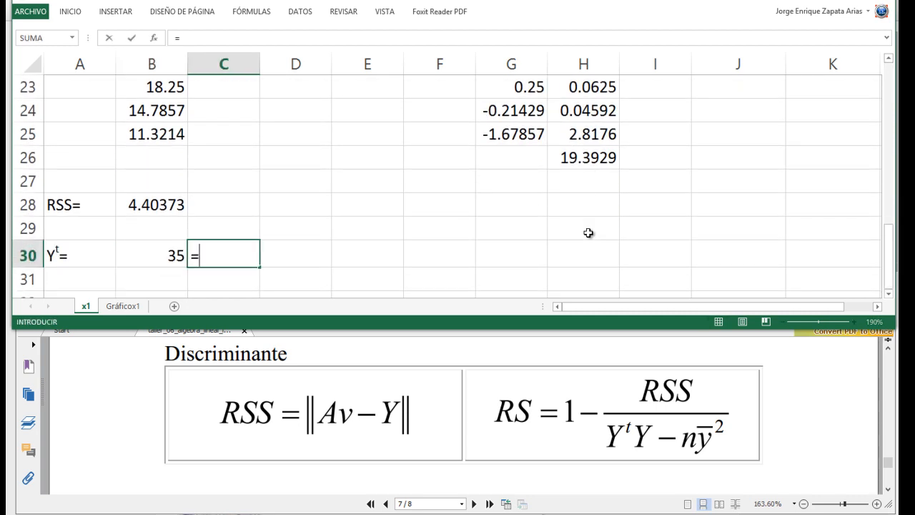
text(b3)
key(Right)
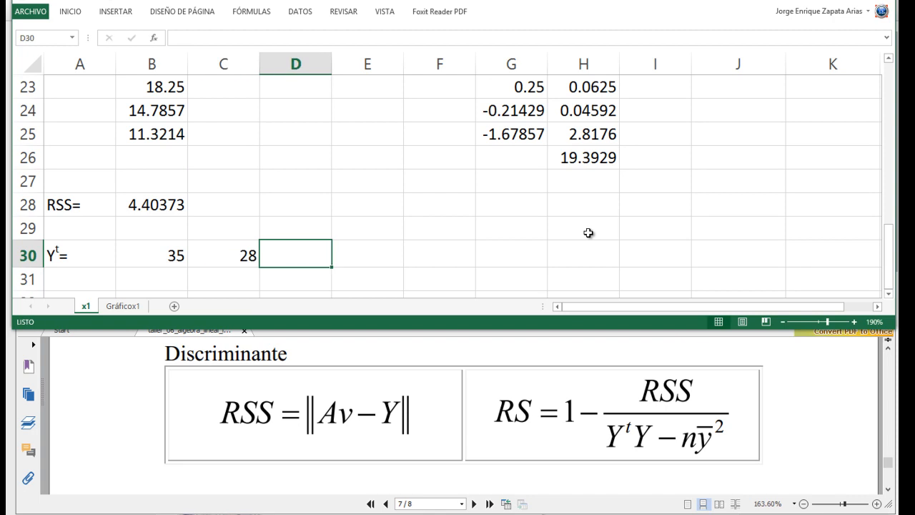
text(=b4)
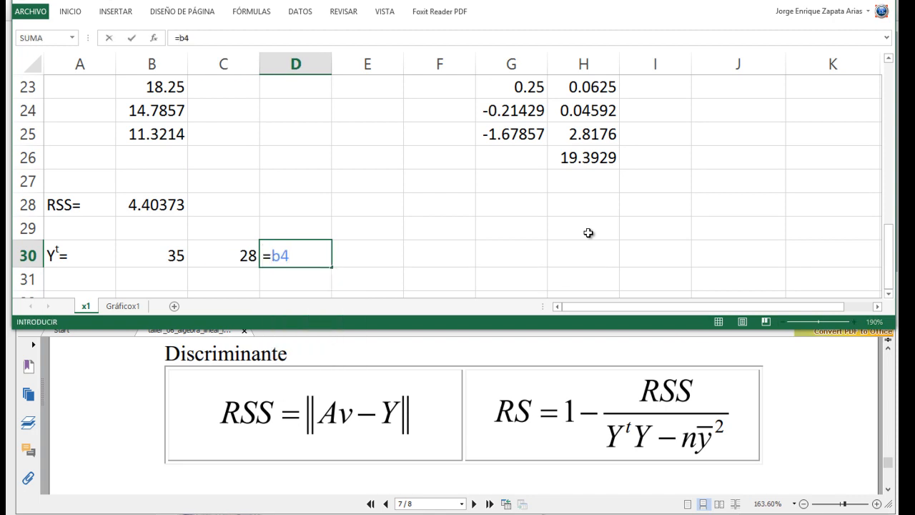
key(Right)
text(=b5)
key(Right)
text(=b6)
key(Right)
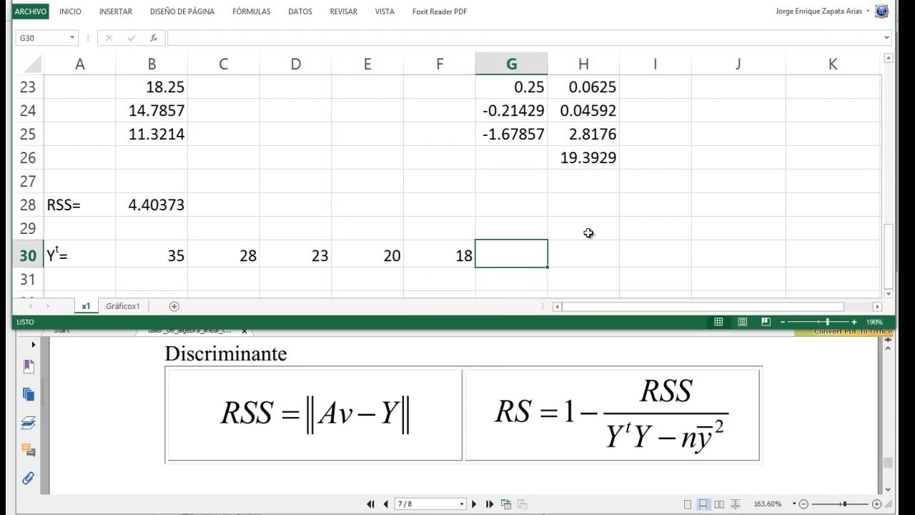
text(=b7)
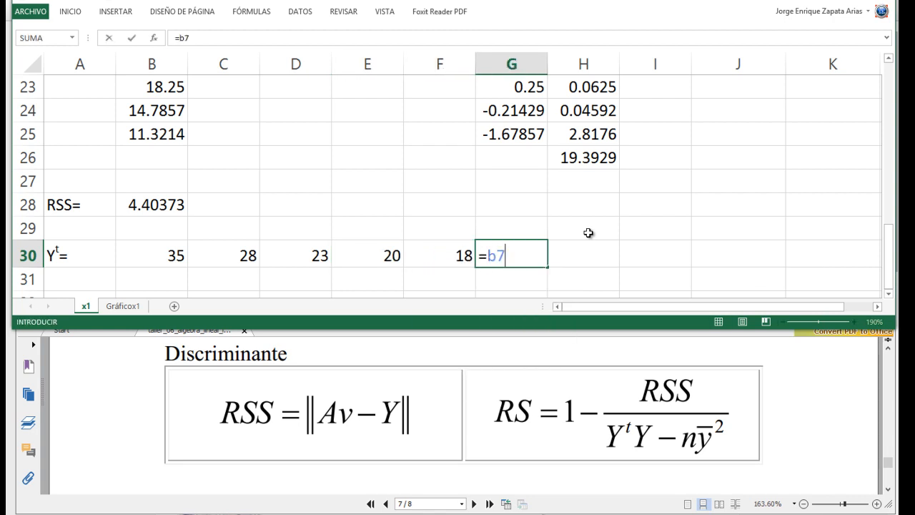
key(Right)
text(=b8)
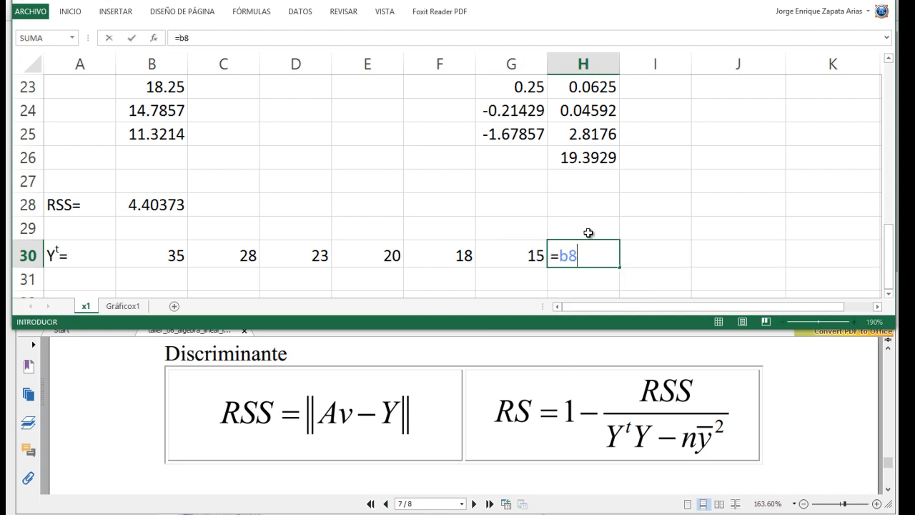
key(Right)
key(Left)
key(Left)
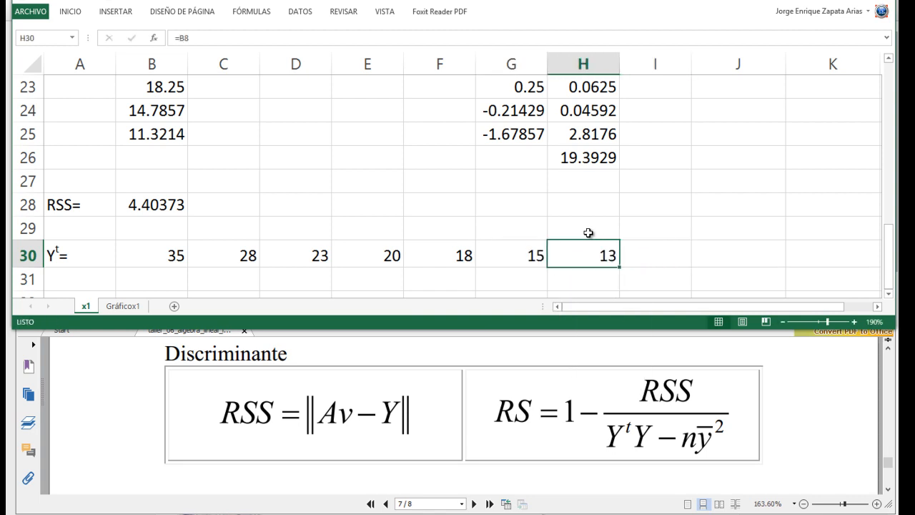
- Review the source data, the matrices above and the coefficient vector v in G16:G17
key(Home)
key(Right)
key(Down)
key(Down)
key(Up)
key(Up)
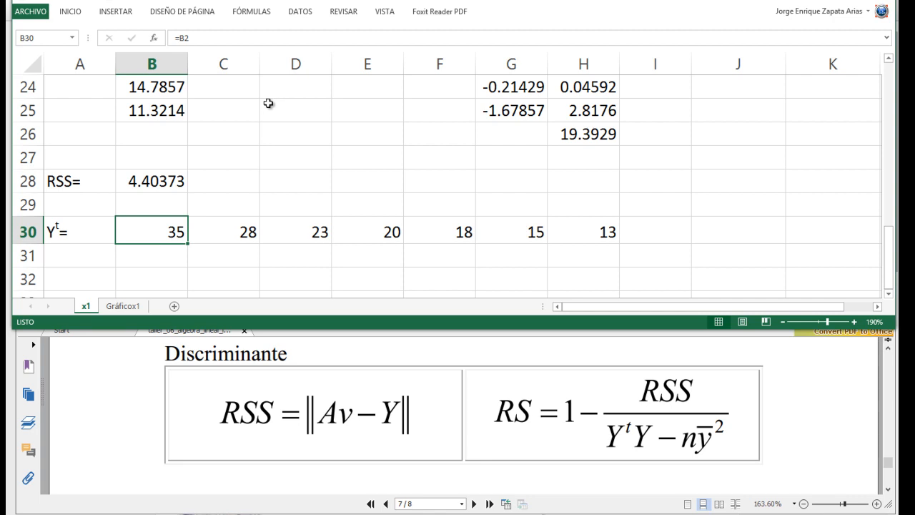
scroll(236, 206, up, 8)
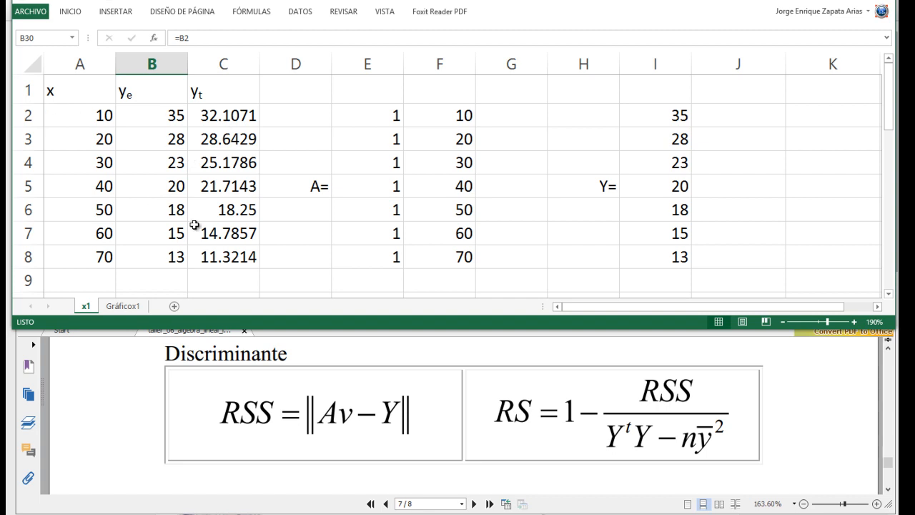
scroll(195, 225, down, 2)
scroll(215, 215, up, 2)
scroll(332, 256, down, 7)
scroll(292, 285, down, 2)
scroll(293, 285, up, 3)
scroll(292, 284, up, 3)
drag(506, 228, 515, 254)
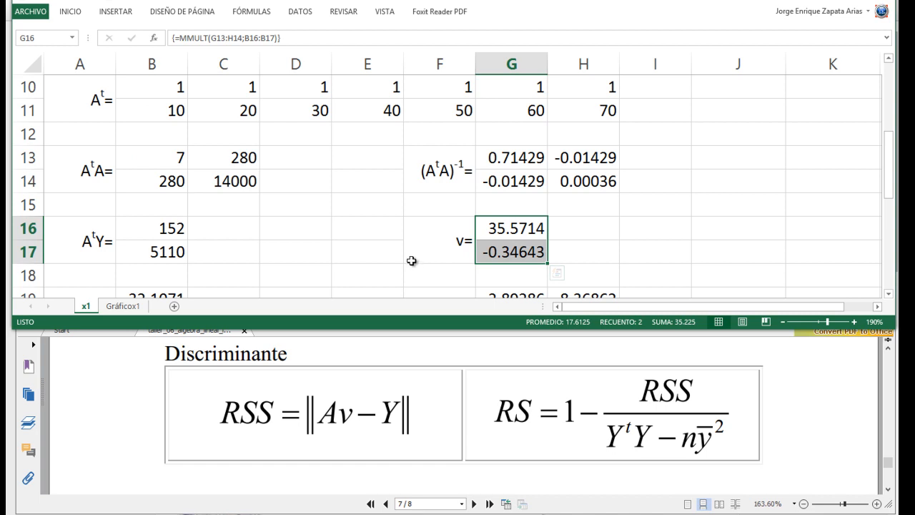
scroll(322, 234, down, 4)
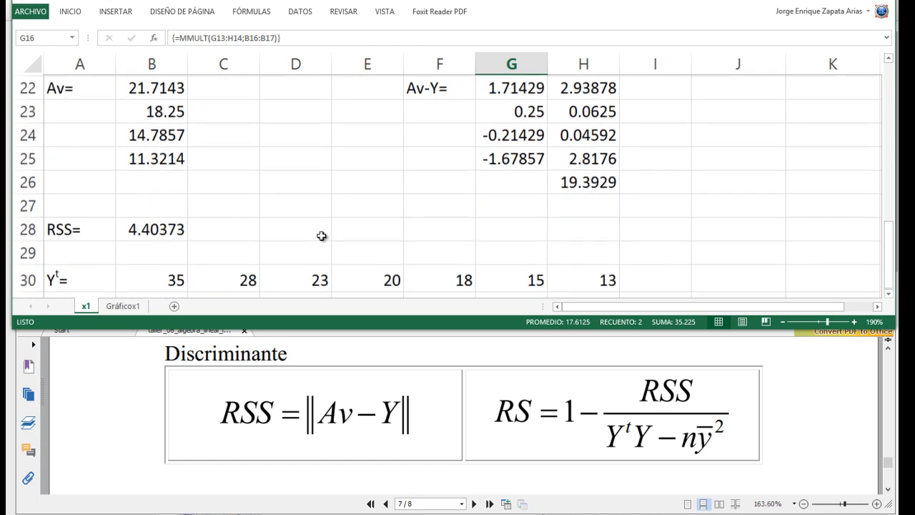
scroll(322, 235, down, 1)
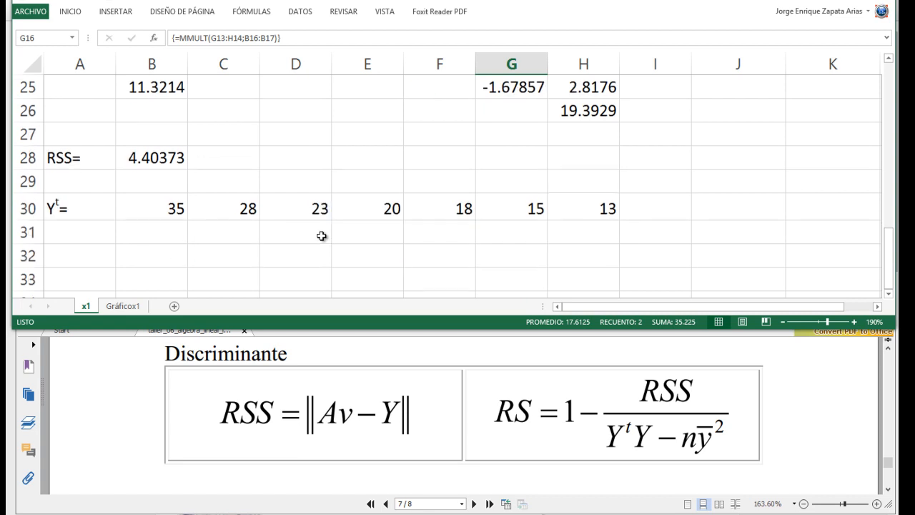
click(88, 253)
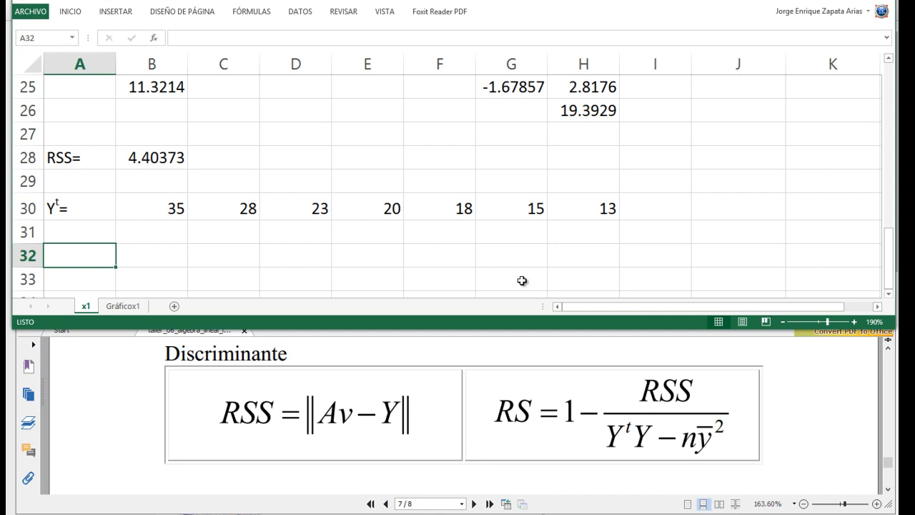
text(=)
key(BackSpace)
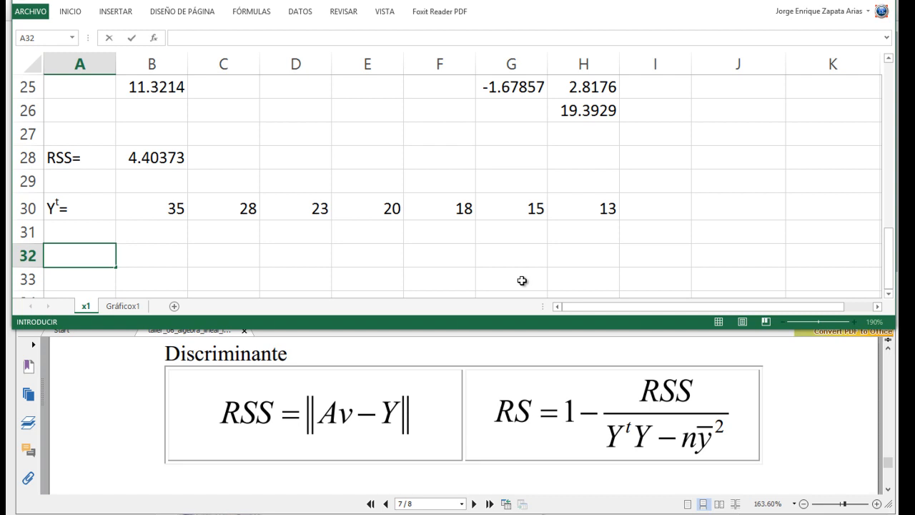
- Copy the Yt= label from A30 to A32 and edit the copy to read YtY=, keeping the t superscript
key(Up)
key(Up)
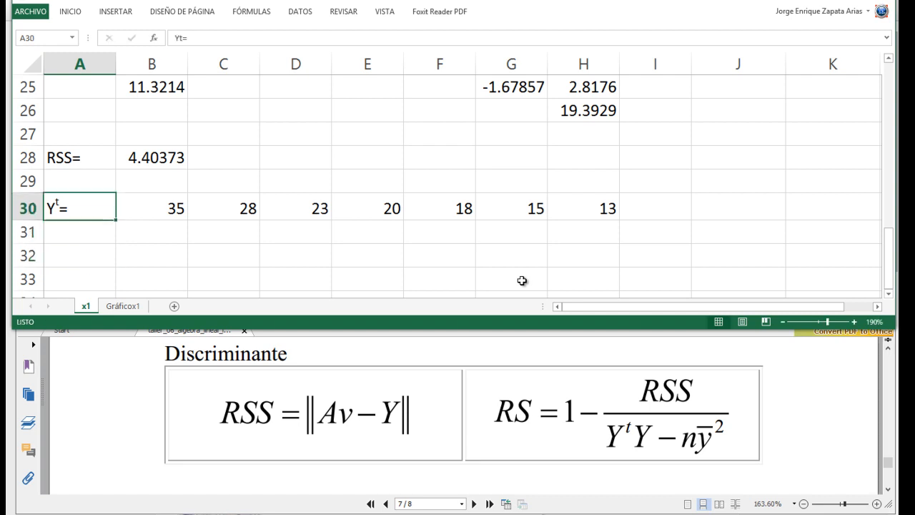
key(ctrl+c)
key(Down)
key(Down)
key(Return)
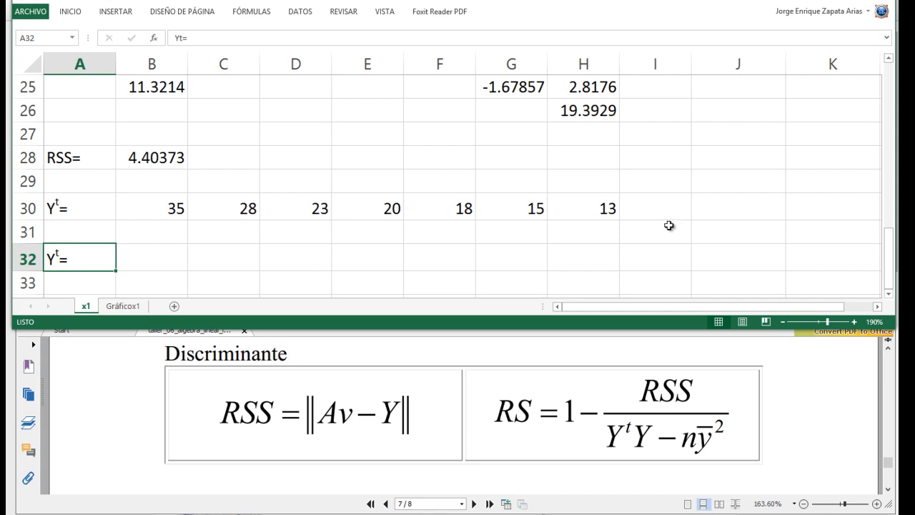
key(F2)
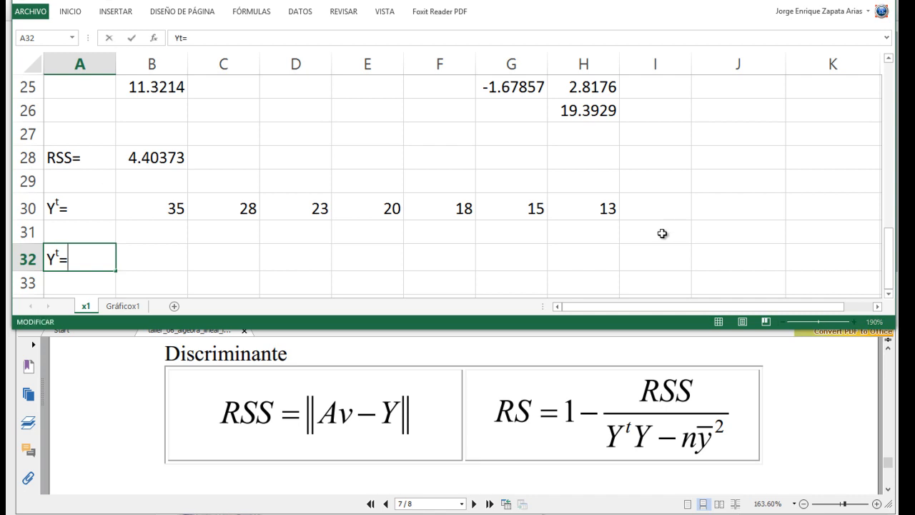
key(BackSpace)
key(Return)
key(Up)
key(Up)
key(Up)
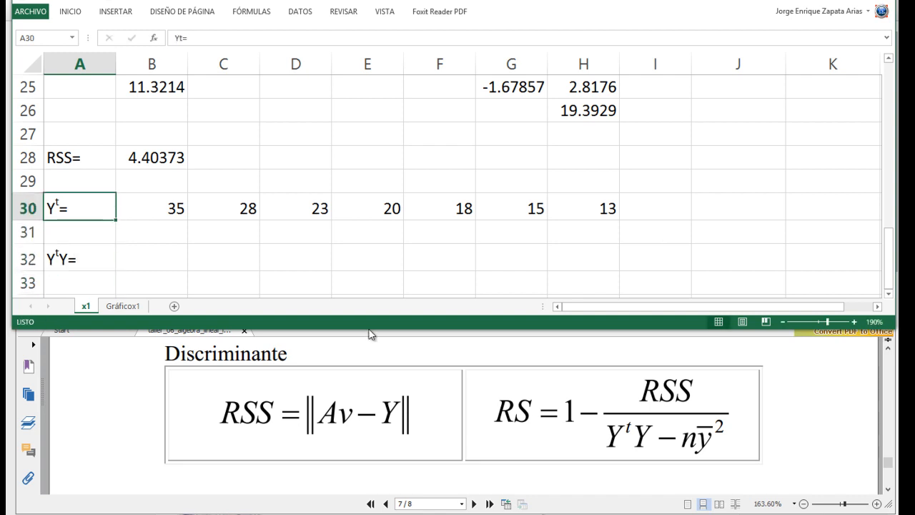
- Right-align the labels in A28:A32
drag(89, 155, 86, 256)
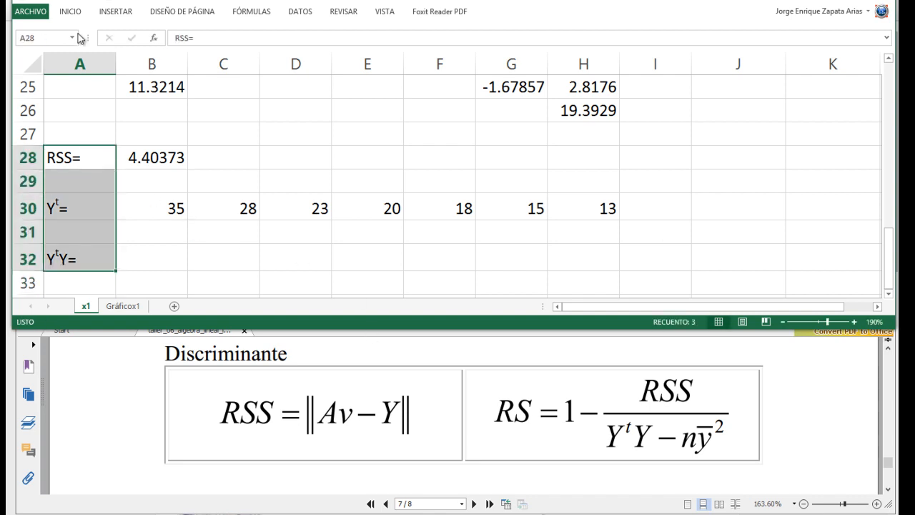
click(71, 12)
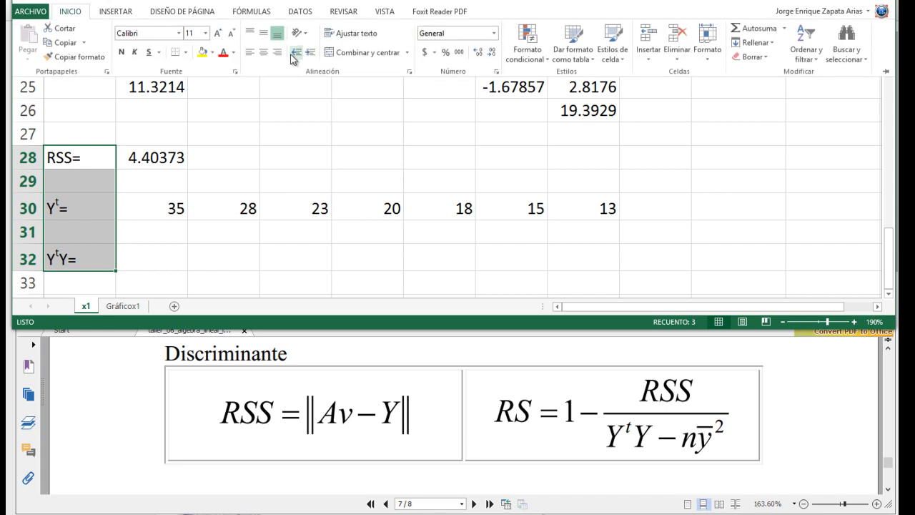
click(276, 53)
- Right-align the Av-Y= label in F22 and the Av= label in A22 together
scroll(340, 238, up, 3)
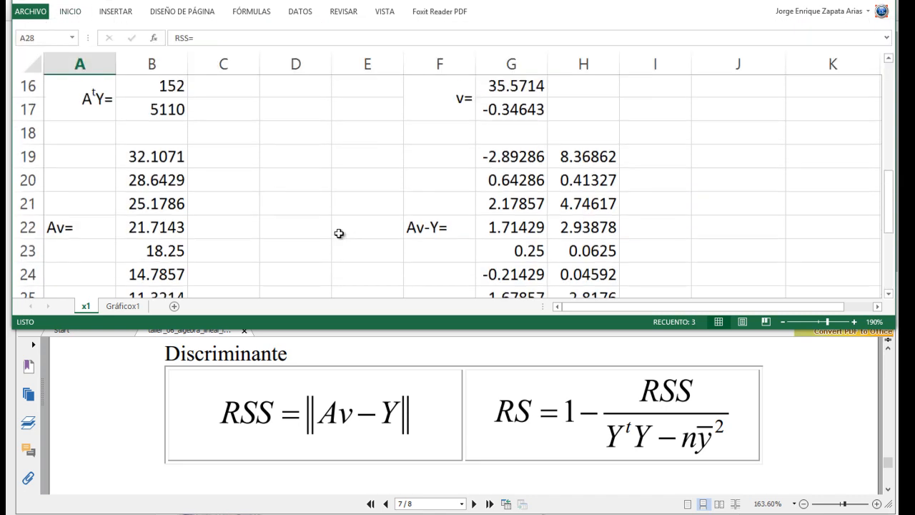
click(434, 227)
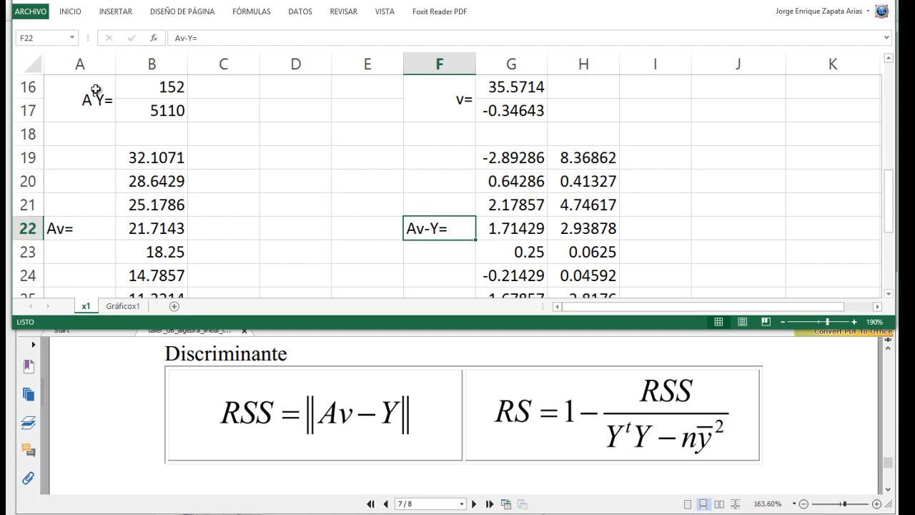
ctrl+click(71, 228)
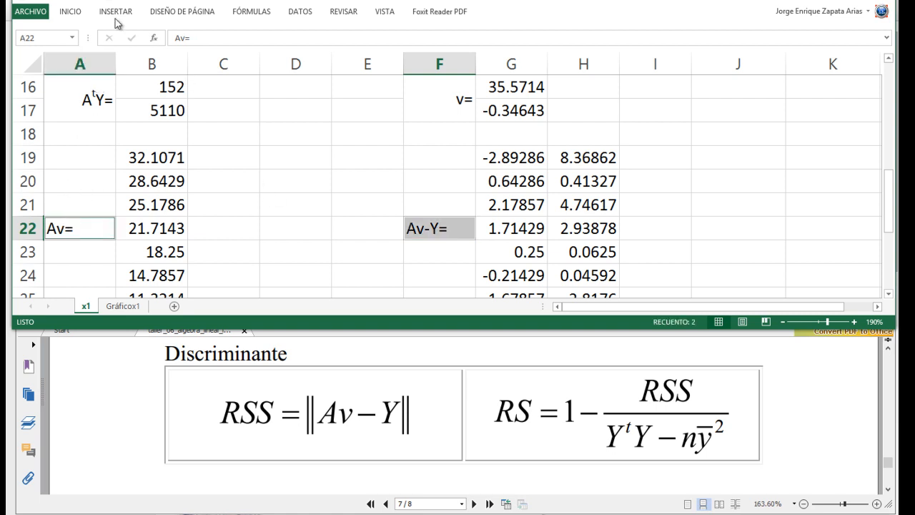
click(70, 11)
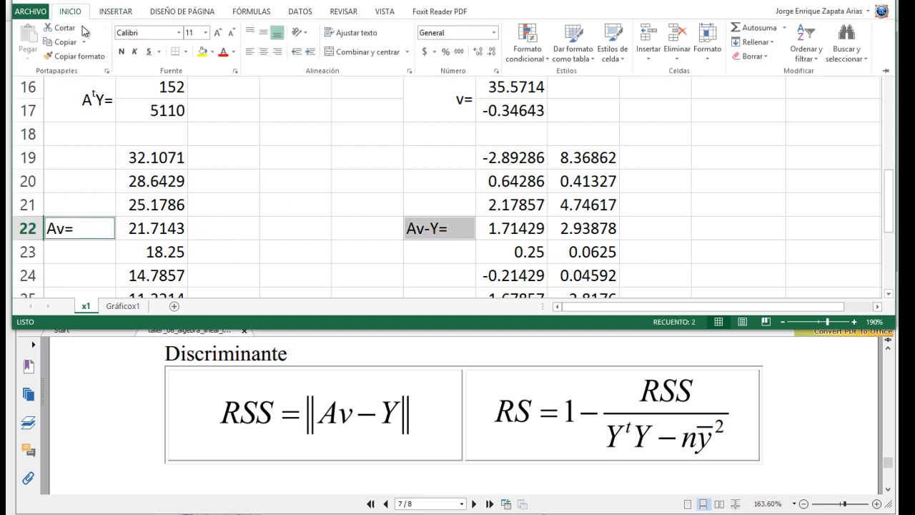
click(277, 52)
scroll(355, 260, up, 2)
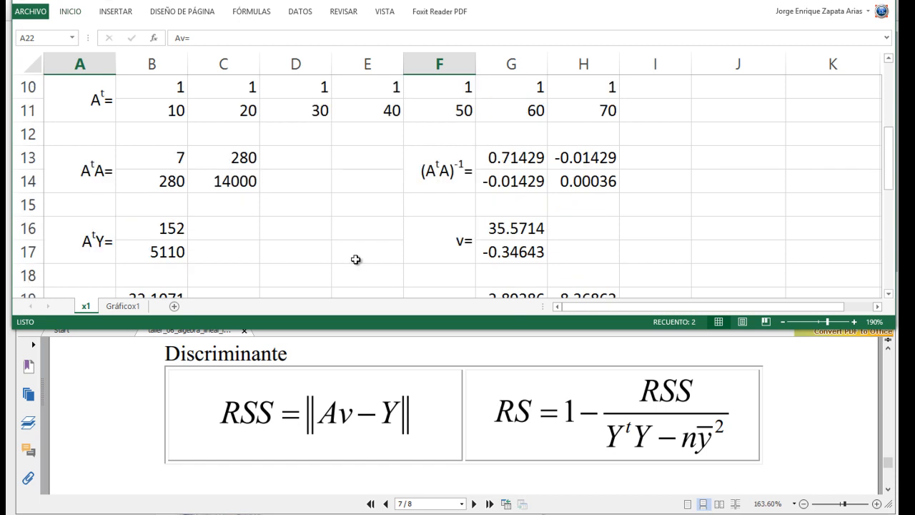
- Compute YtY in B32 with the matrix product =MMULT(B30:H30;I2:I8)
scroll(355, 261, down, 5)
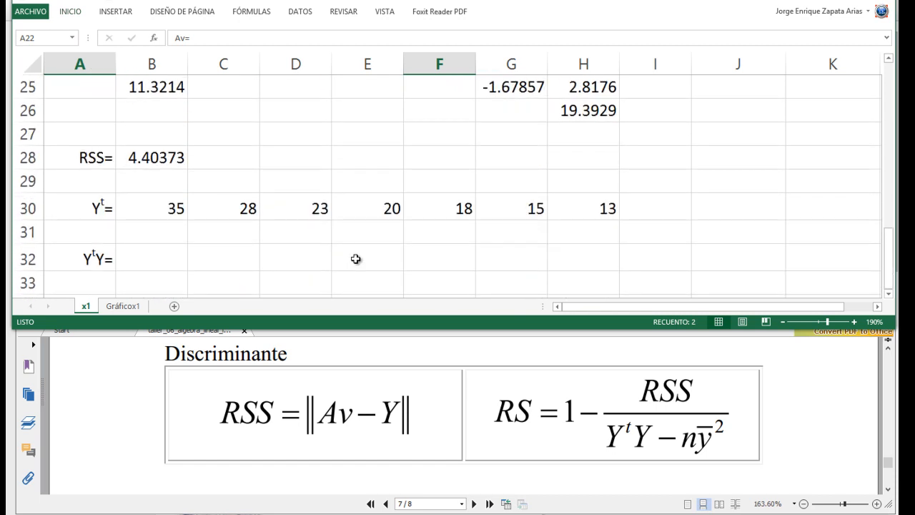
click(156, 260)
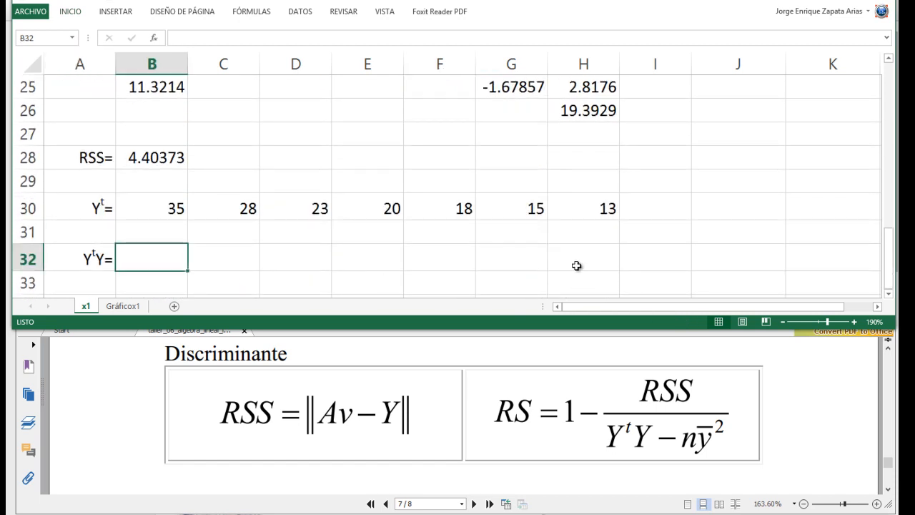
text(=mm)
key(Tab)
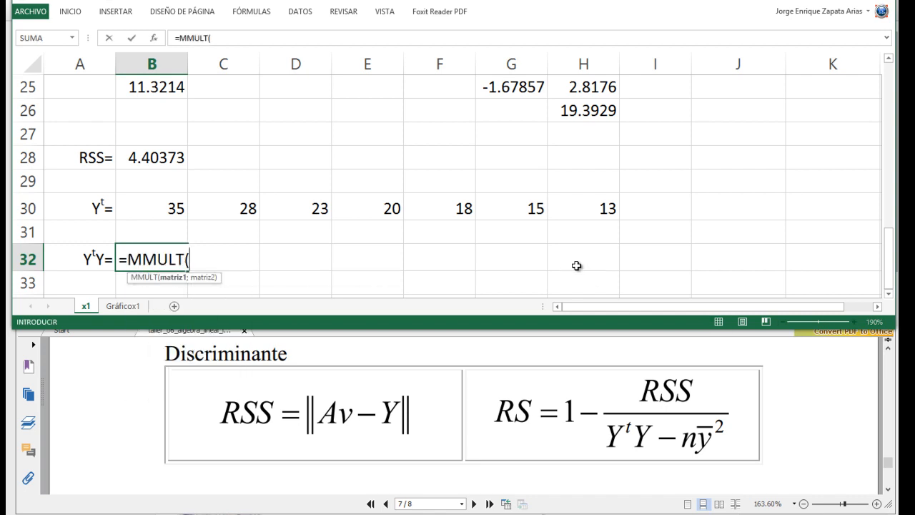
drag(122, 208, 618, 208)
text(;)
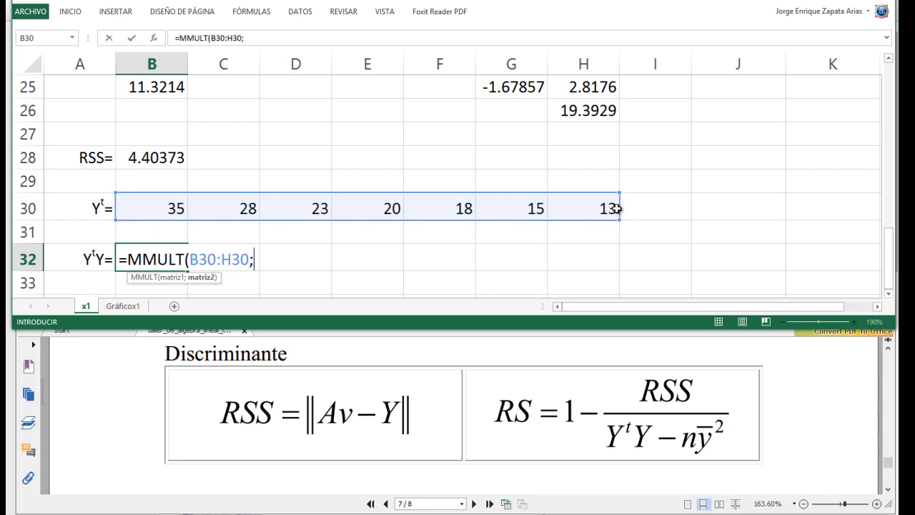
scroll(574, 211, up, 8)
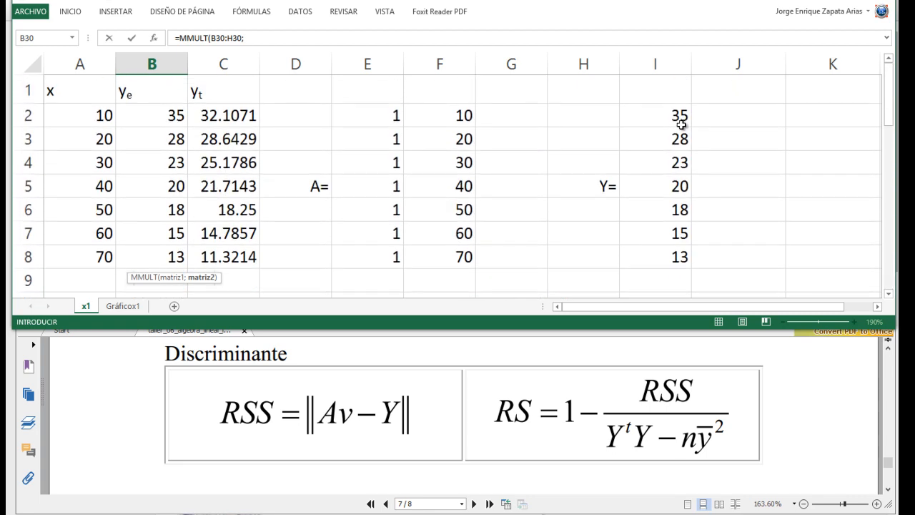
drag(668, 114, 667, 253)
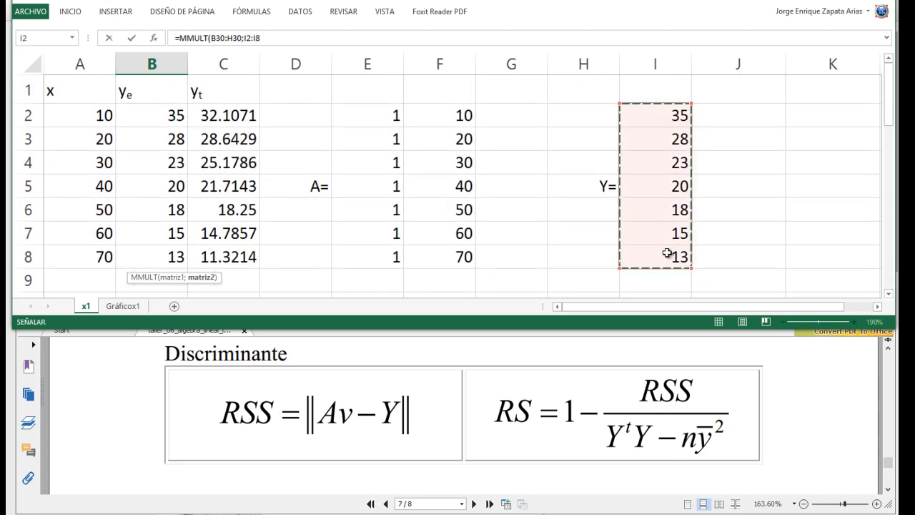
key(Return)
key(Up)
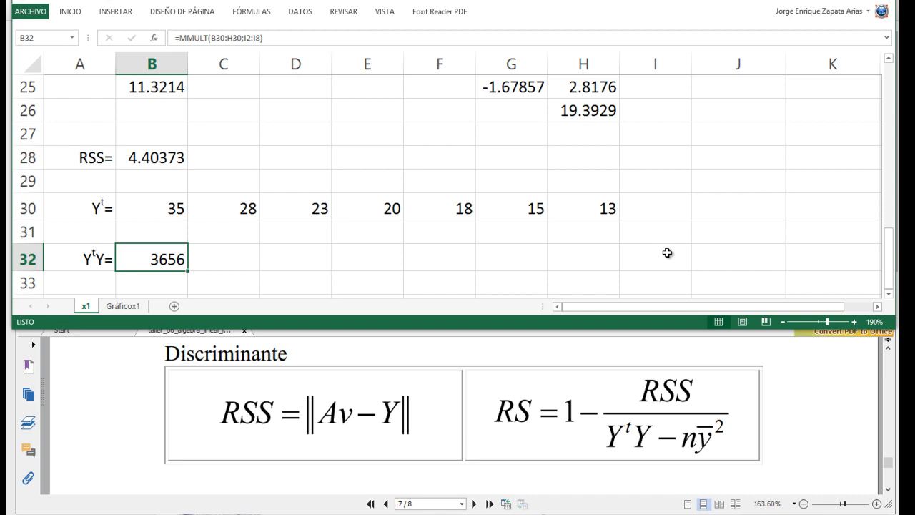
- Enter the label (PROMEDIO(Y))2= in E32
key(Right)
key(Right)
key(Right)
key(Right)
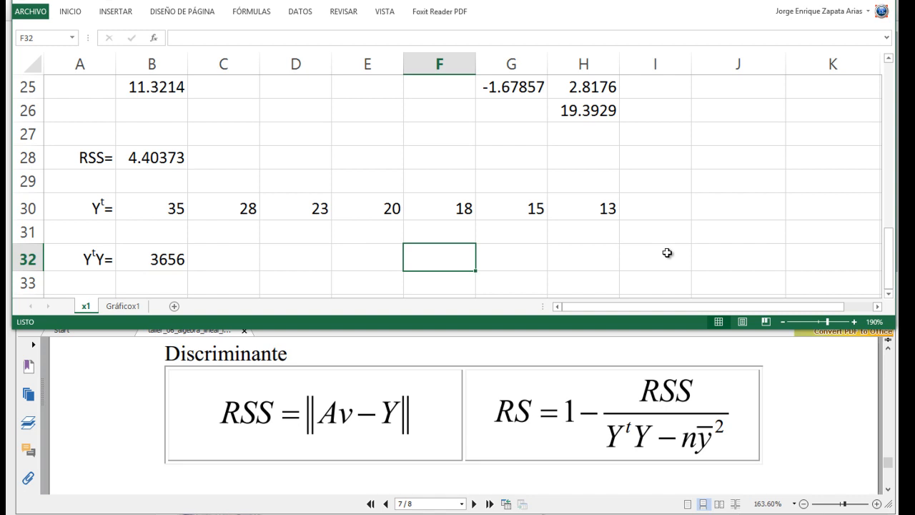
key(Left)
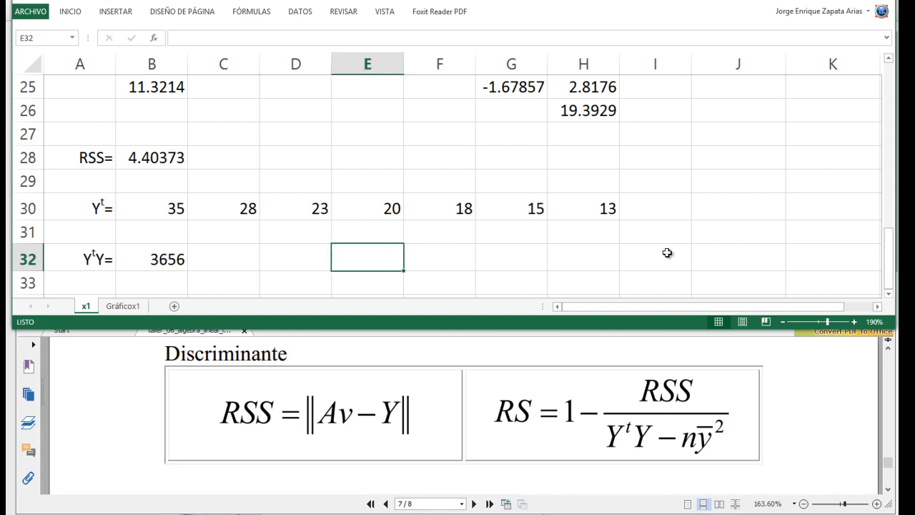
text(PR)
key(BackSpace)
key(BackSpace)
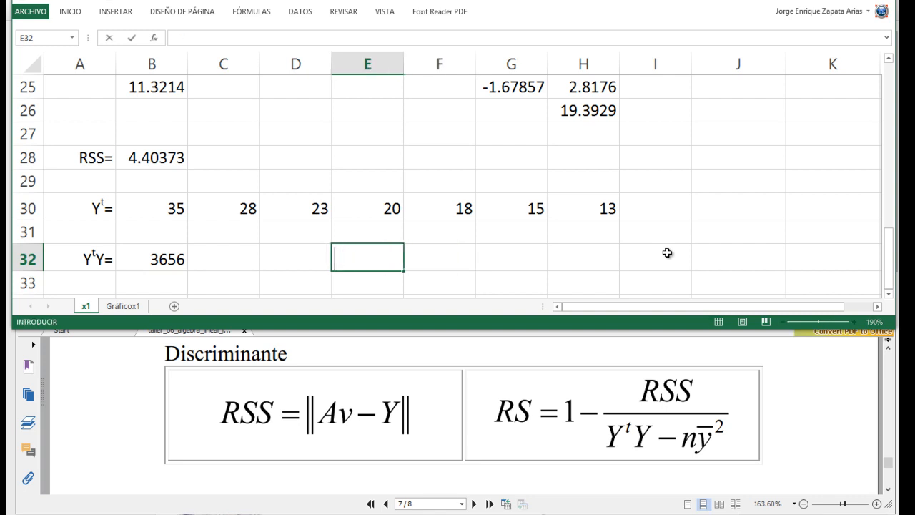
text((PRO)
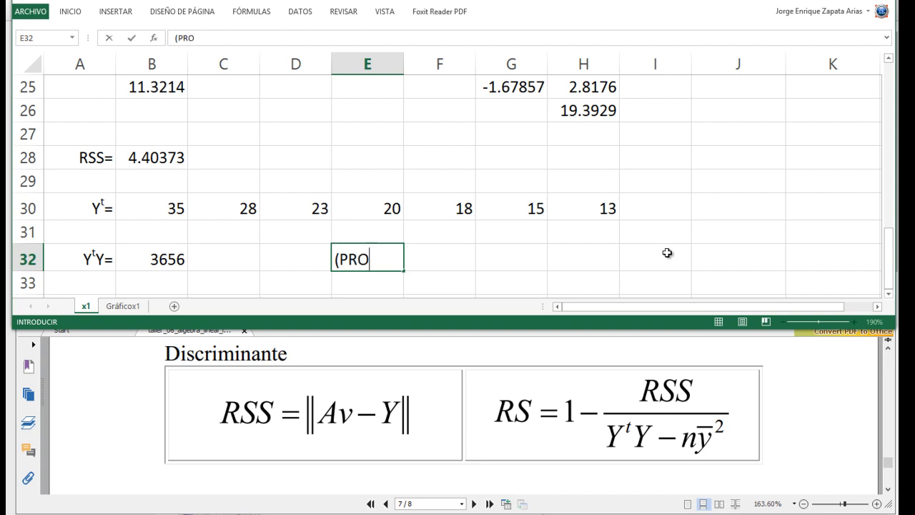
text(MEDIO(Y))2=)
key(Tab)
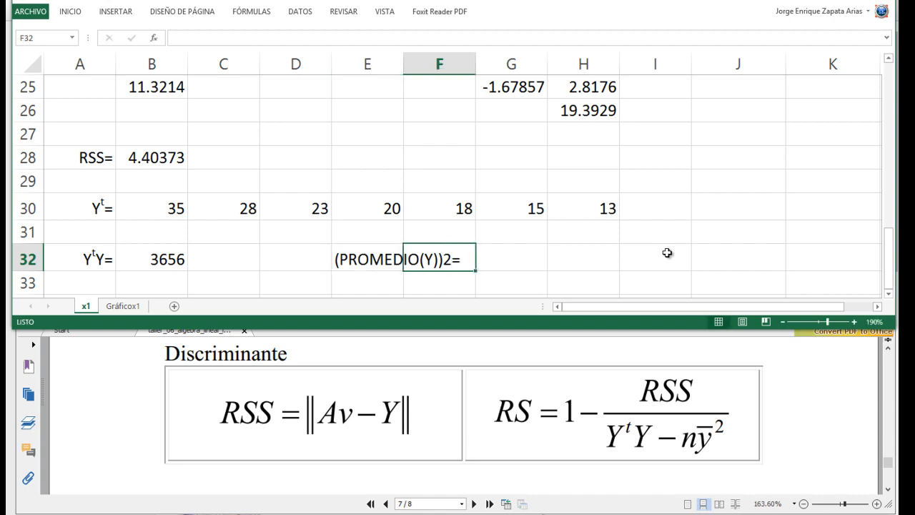
- Format the 2 in the E32 label as superscript so it reads as a square
key(Left)
key(F2)
key(Left)
key(shift+Right)
right_click(447, 255)
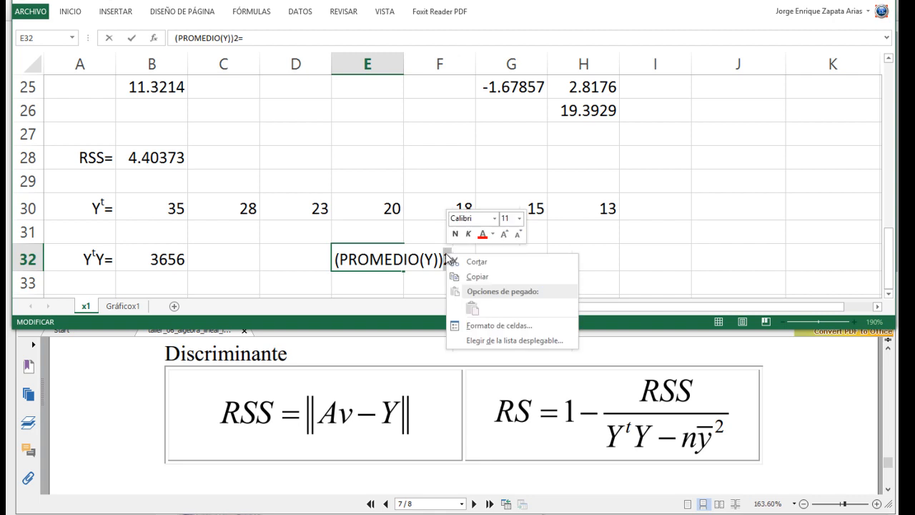
click(469, 326)
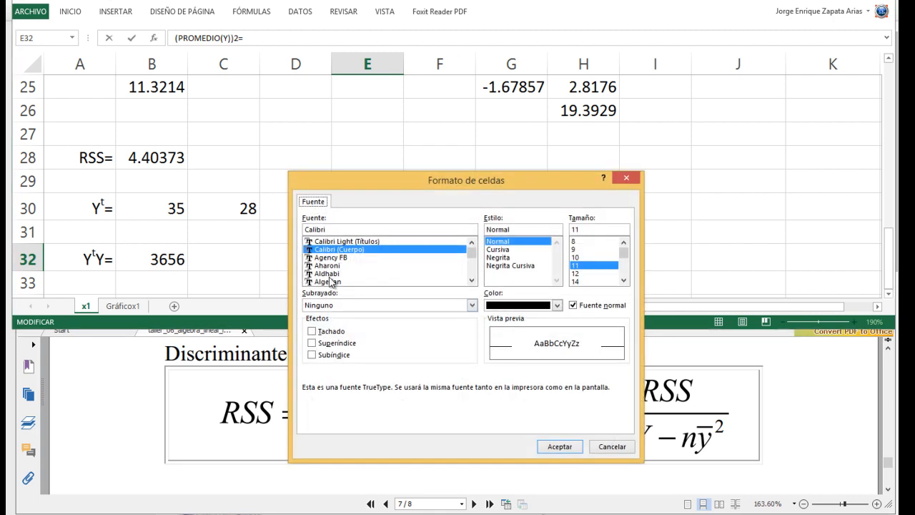
click(333, 344)
click(558, 446)
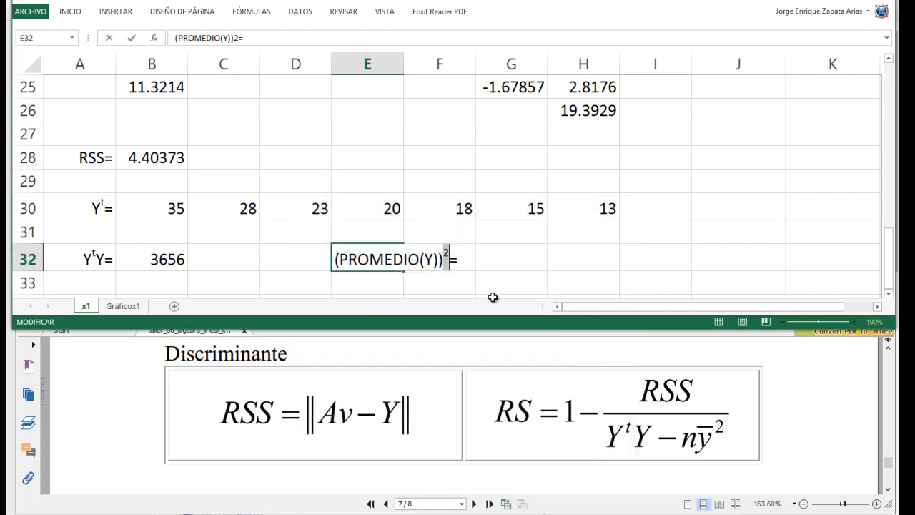
click(486, 255)
- Merge E32:F32 and right-align the squared-average label in the merged cell
drag(469, 257, 363, 250)
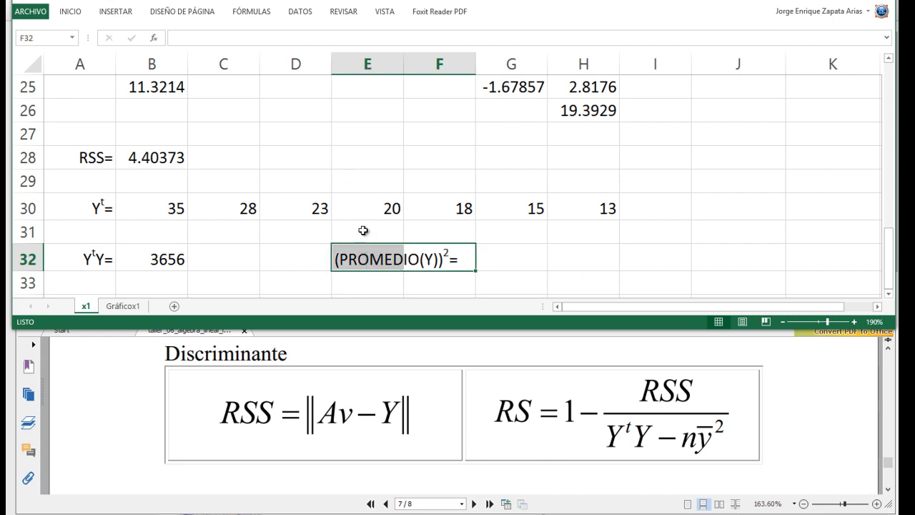
right_click(392, 252)
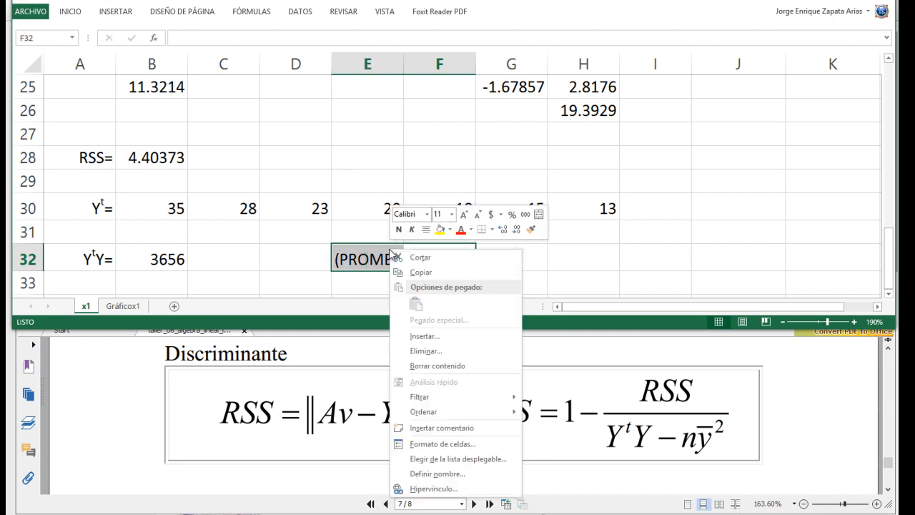
click(538, 215)
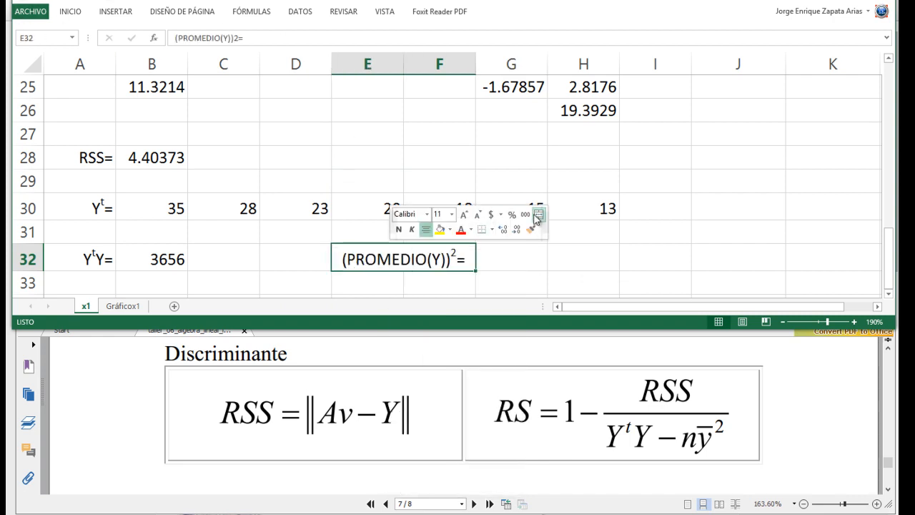
click(67, 12)
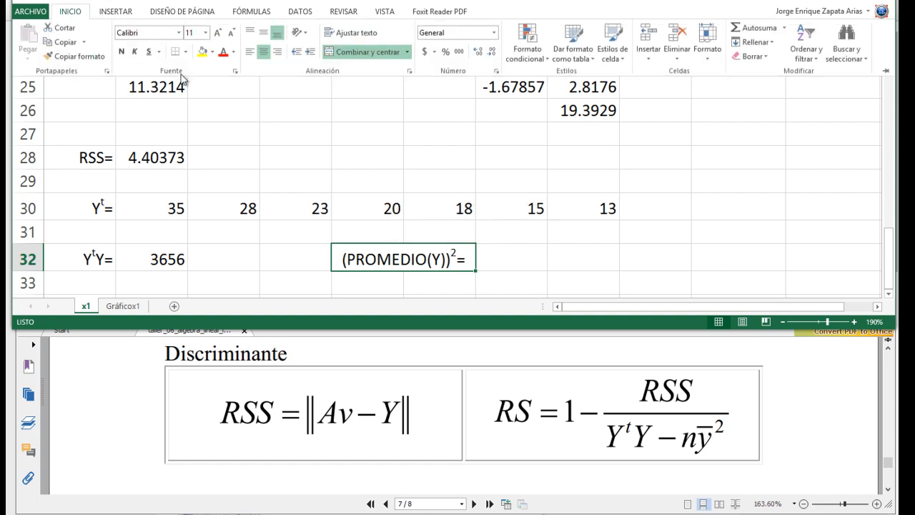
click(278, 55)
- Enter =PROMEDIO(B30:H30) in G32 to average the Y values
click(509, 249)
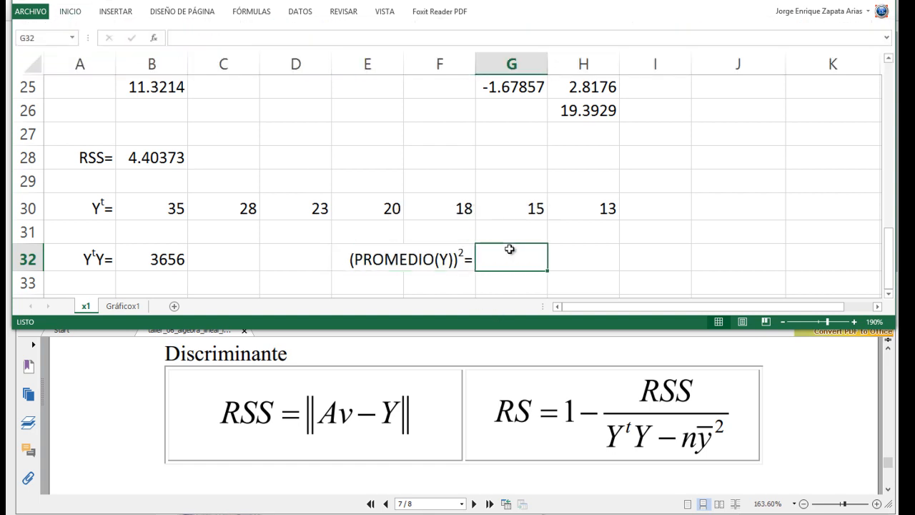
text(=)
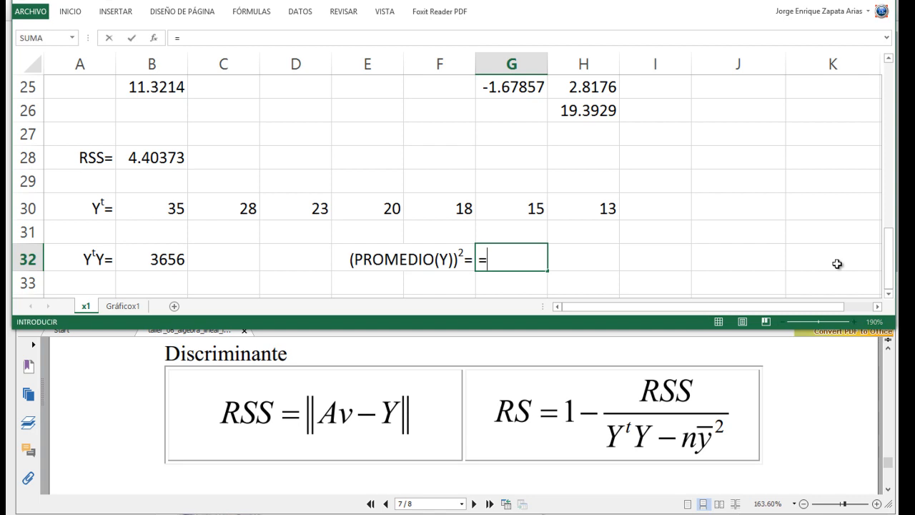
text(PRO)
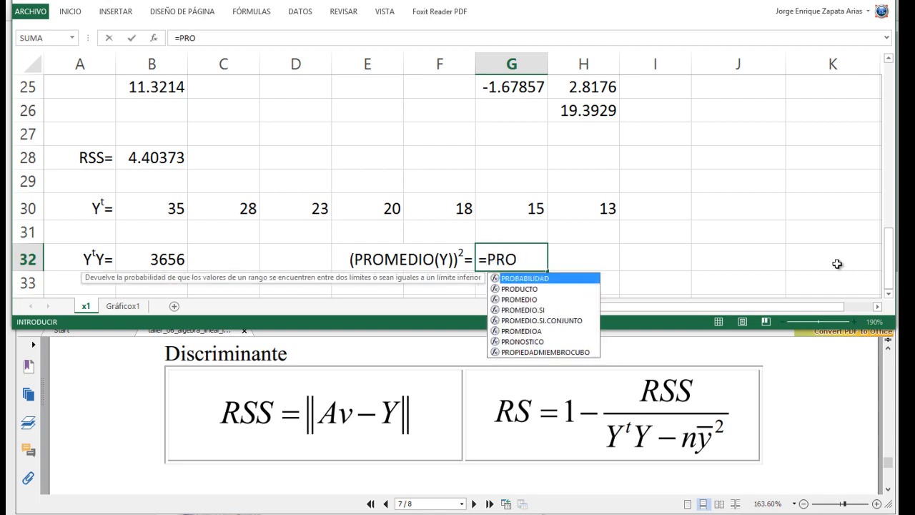
key(Down)
key(Down)
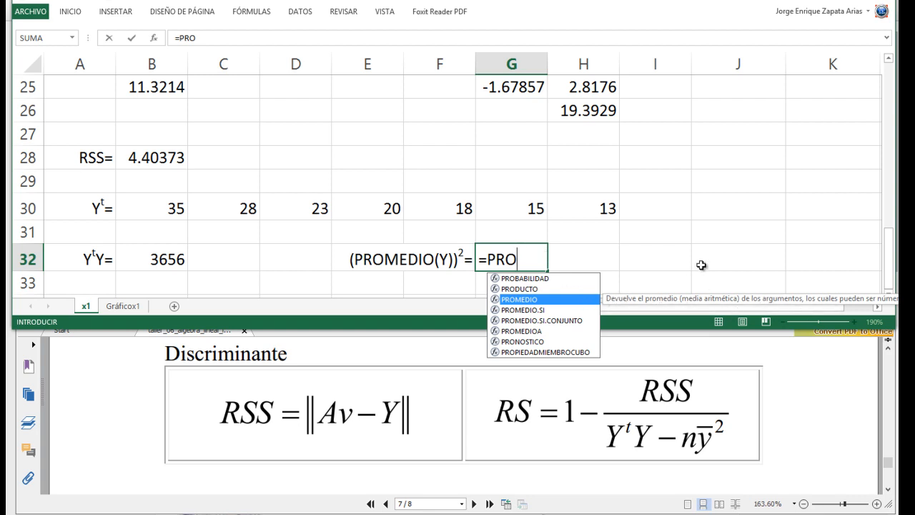
key(Tab)
scroll(616, 229, up, 7)
scroll(617, 229, up, 1)
scroll(648, 177, down, 5)
scroll(648, 181, down, 3)
drag(163, 206, 589, 202)
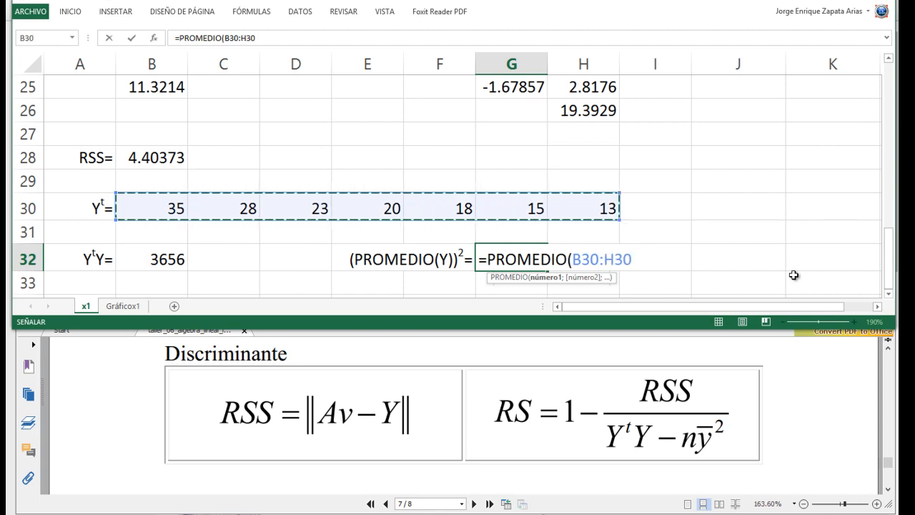
key(Return)
key(Up)
- Try to wrap the average formula in G32 in the PRODUCTO function
key(F2)
key(Left)
key(Left)
key(Left)
key(Left)
key(Left)
key(Left)
key(Left)
key(Left)
key(Left)
key(Left)
key(Left)
key(Left)
key(Left)
key(Left)
key(Left)
key(Left)
key(Left)
key(Left)
key(Right)
key(Right)
key(Left)
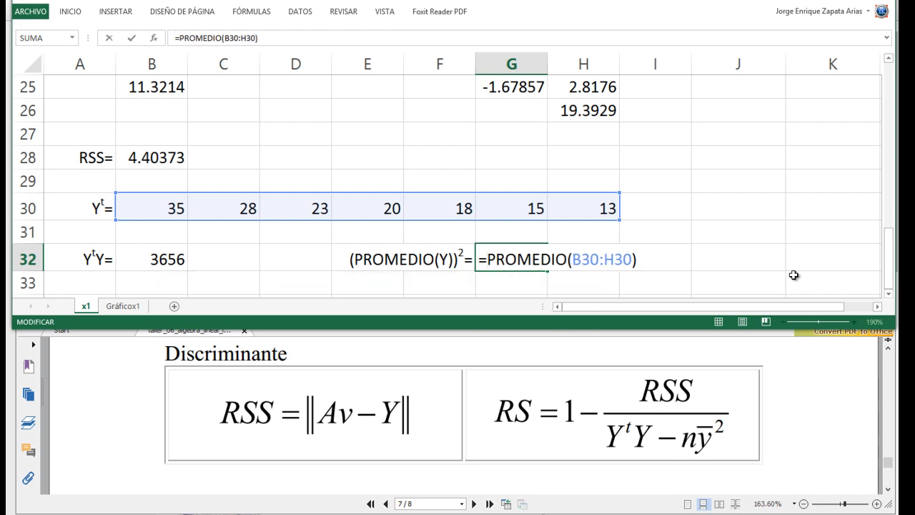
text(PRO)
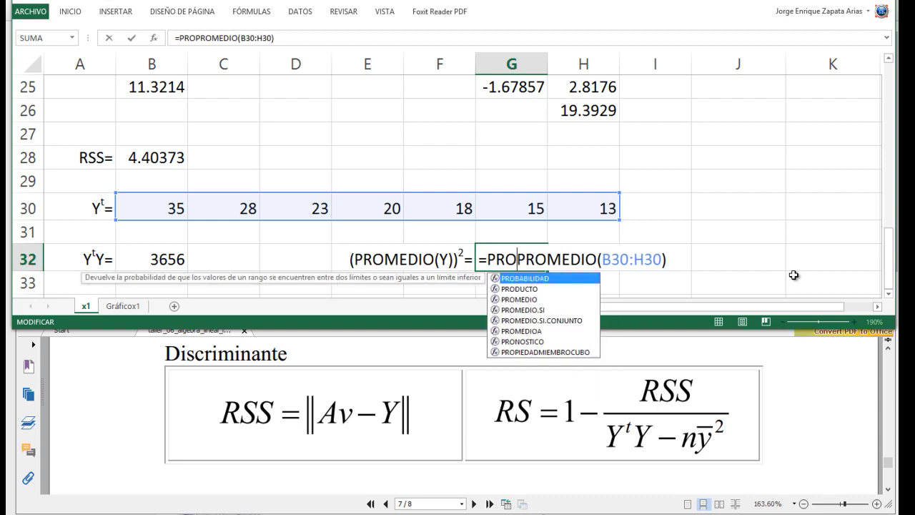
key(Down)
key(Tab)
key(Right)
key(Right)
key(Right)
key(Right)
key(Right)
key(Right)
key(Right)
key(Right)
key(Right)
key(Right)
key(Right)
key(Right)
key(Right)
key(Right)
key(Right)
key(Right)
text(;)
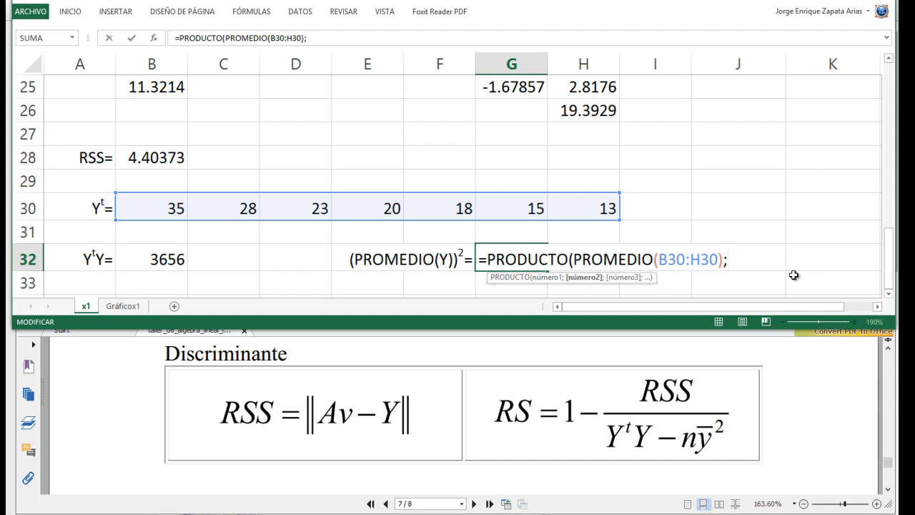
- Replace PRODUCTO with POTENCIA and add the exponent 2, making the G32 formula =POTENCIA(PROMEDIO(B30:H30);2)
key(BackSpace)
key(Left)
key(Left)
key(Left)
key(Left)
key(Left)
key(Left)
key(Left)
key(Left)
key(Left)
key(Left)
key(Left)
key(Left)
key(Left)
key(Left)
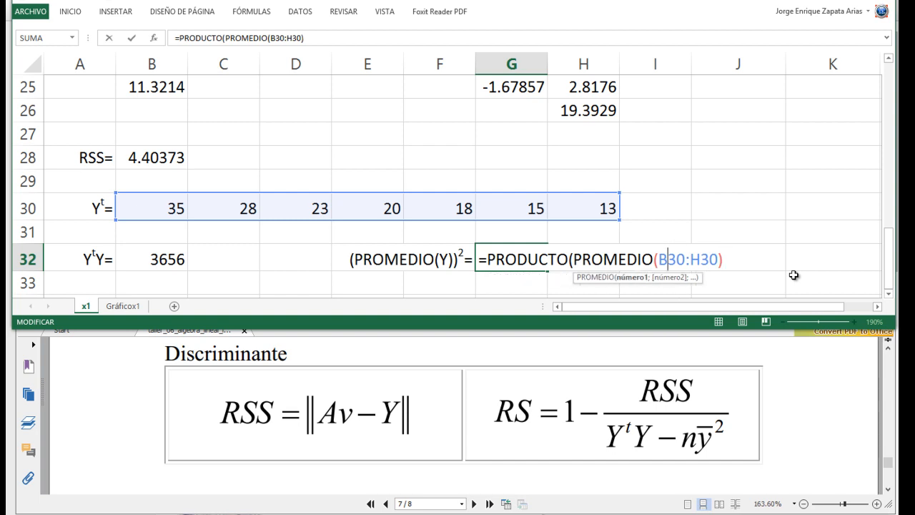
key(Left)
key(BackSpace)
key(BackSpace)
key(BackSpace)
key(BackSpace)
key(BackSpace)
key(BackSpace)
key(BackSpace)
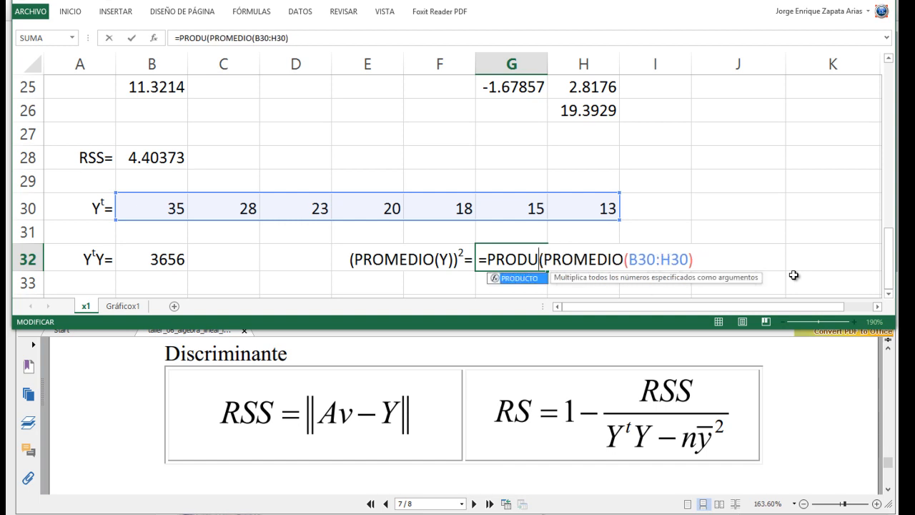
text(OTE)
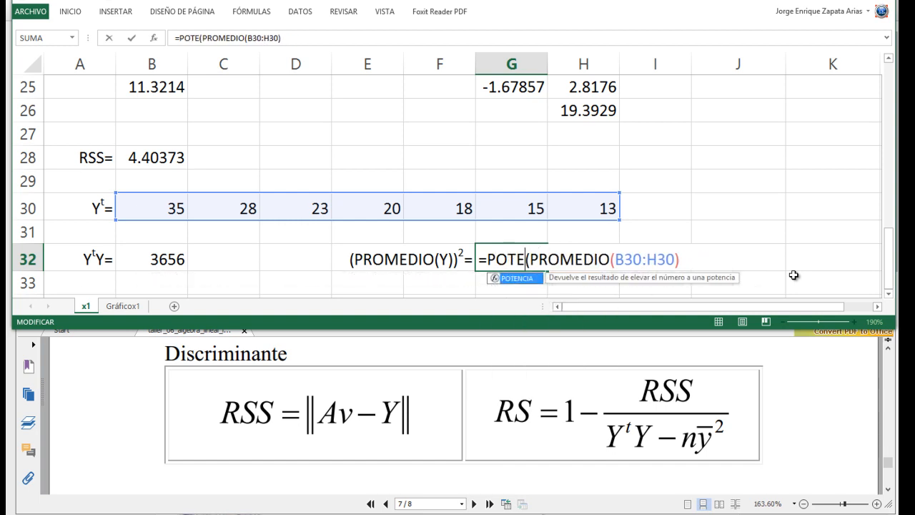
key(Tab)
key(End)
text(;2))
key(ctrl+Return)
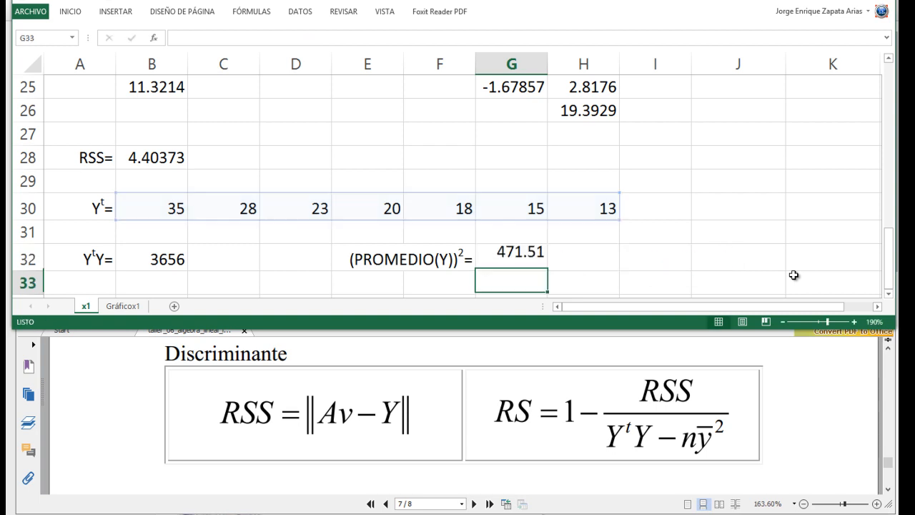
key(Up)
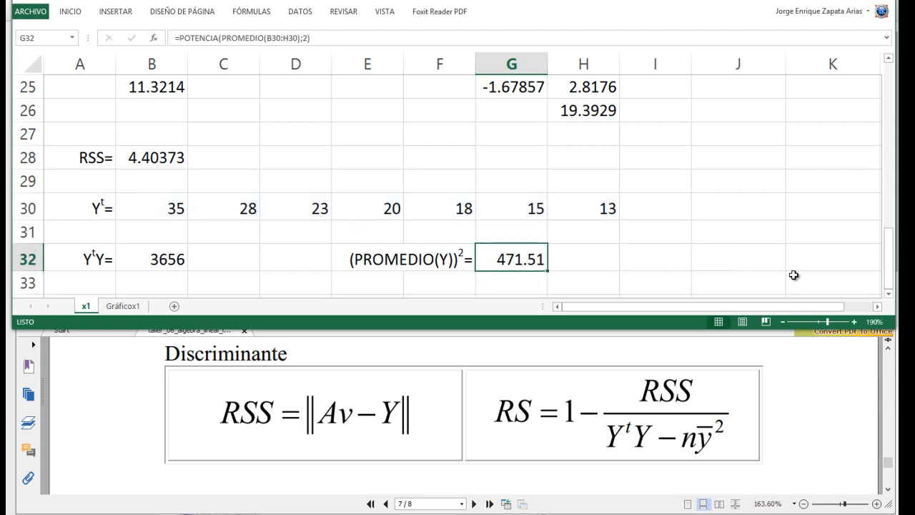
- Enter the label RS= in A34 in capital letters and keep the cell selected
key(Down)
key(Left)
key(Left)
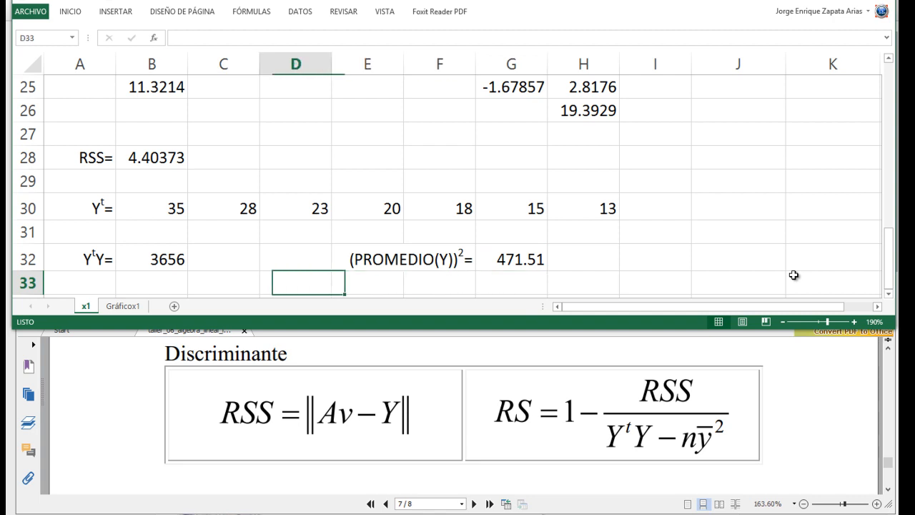
key(Down)
key(Left)
key(Left)
key(Left)
key(Left)
text(Rs=)
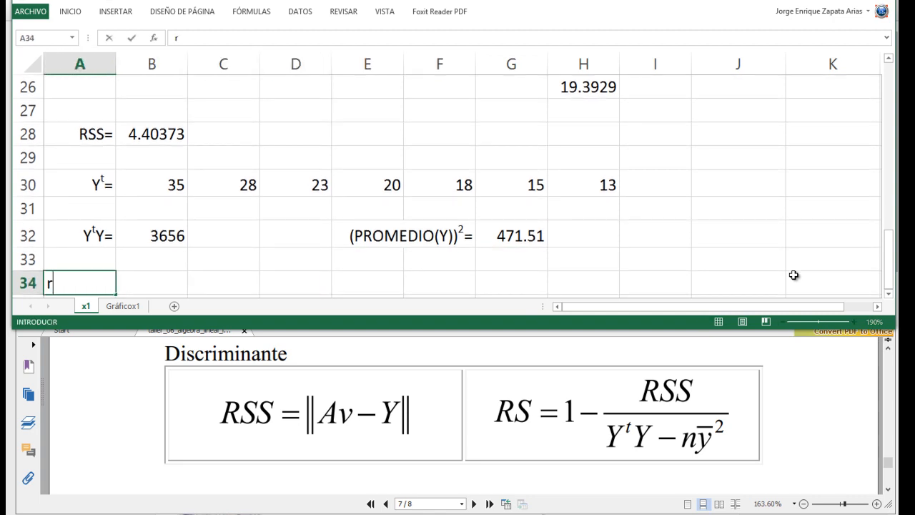
key(Up)
key(Down)
text(RS=)
key(Up)
key(Down)
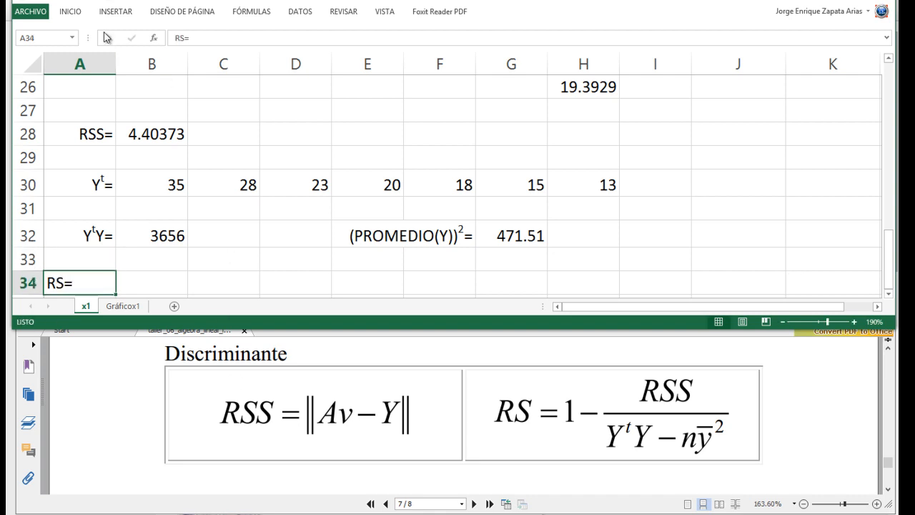
- Right-align the RS= label in cell A34
click(78, 12)
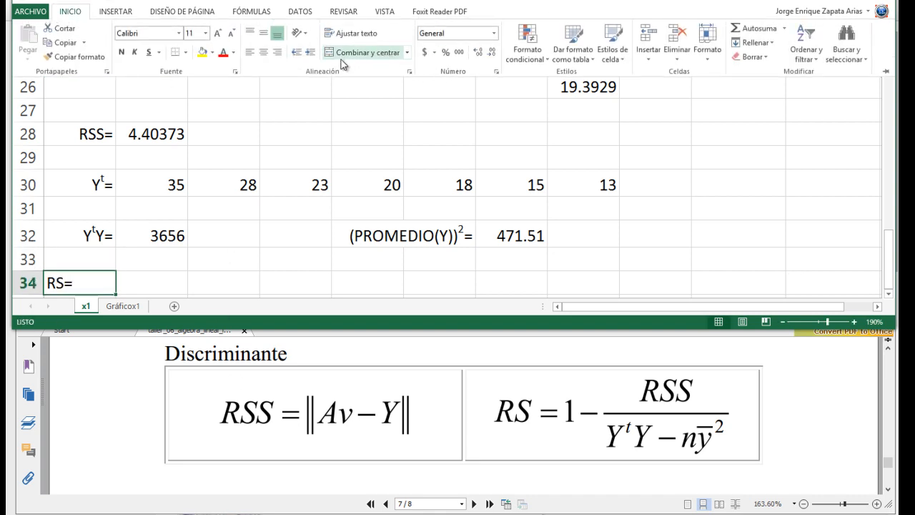
click(277, 52)
click(158, 276)
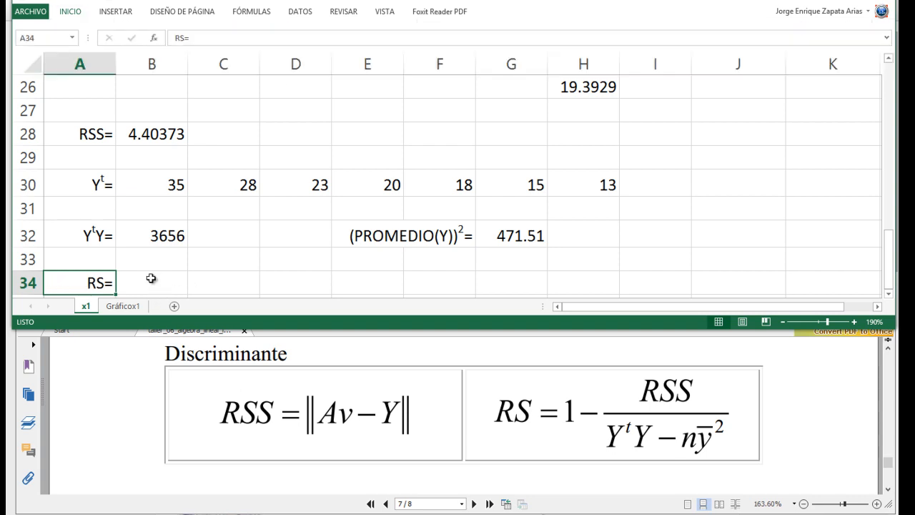
- Start the RS formula in B34 as =1-B28/(B32-5*G32, using the RSS, YᵗY and squared-average cells
click(150, 281)
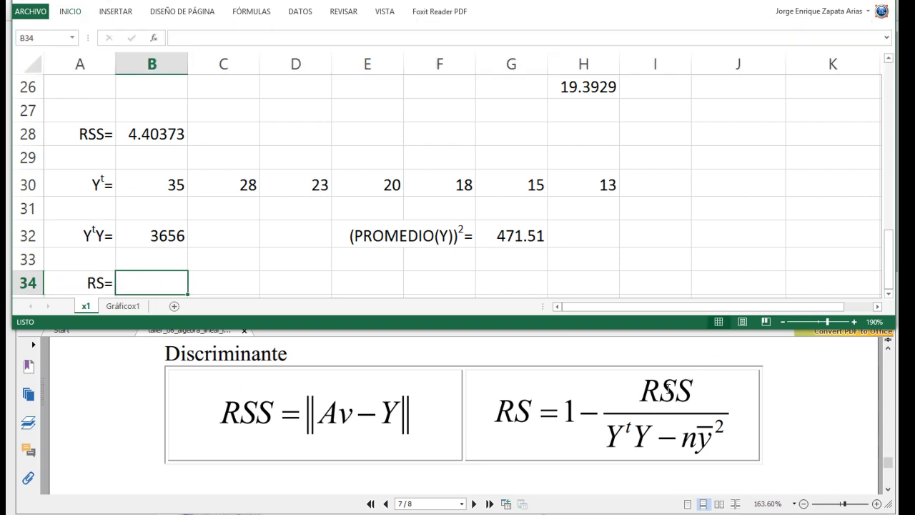
text(=1-)
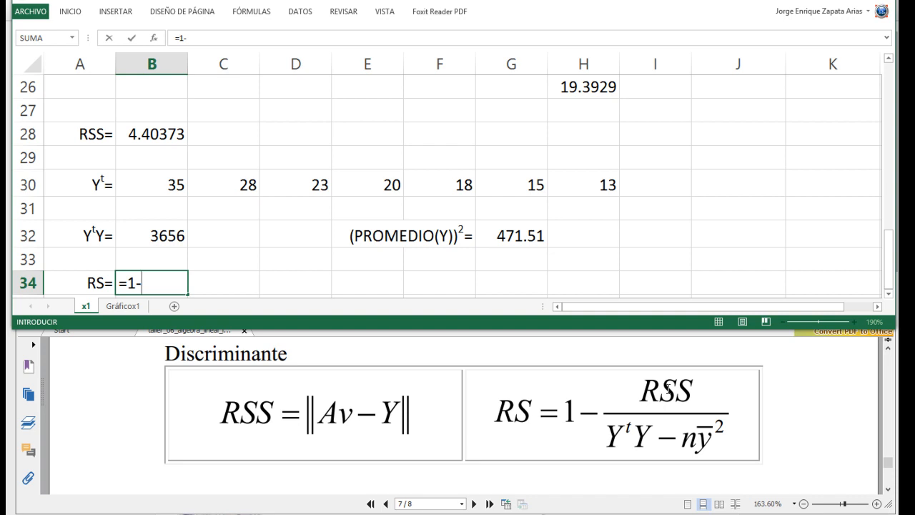
click(145, 134)
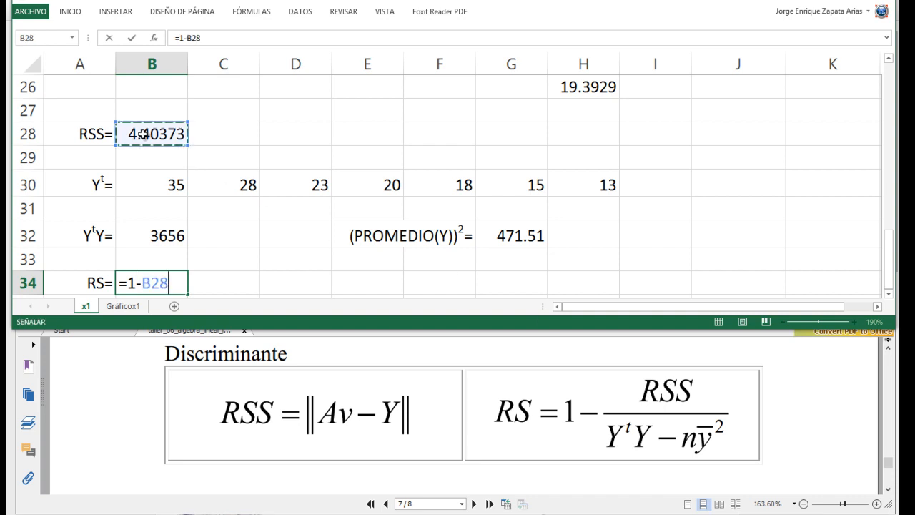
text(/()
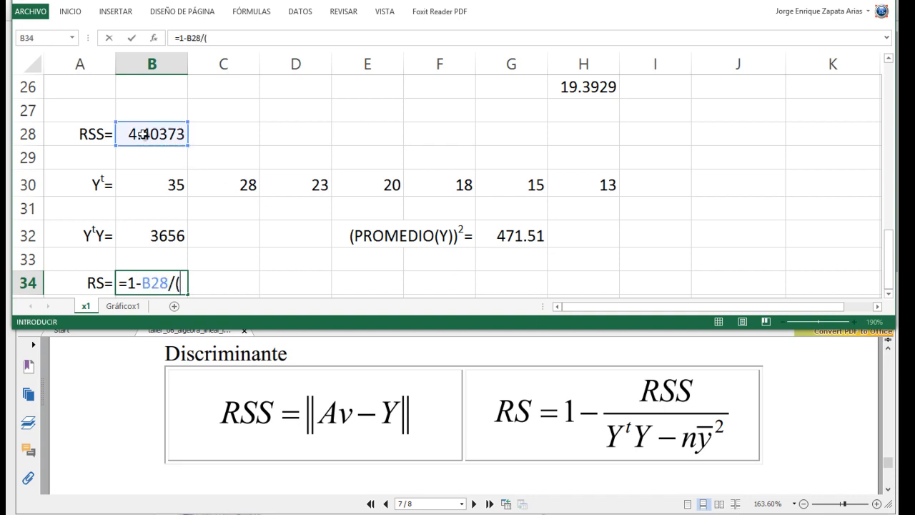
click(142, 234)
text(-)
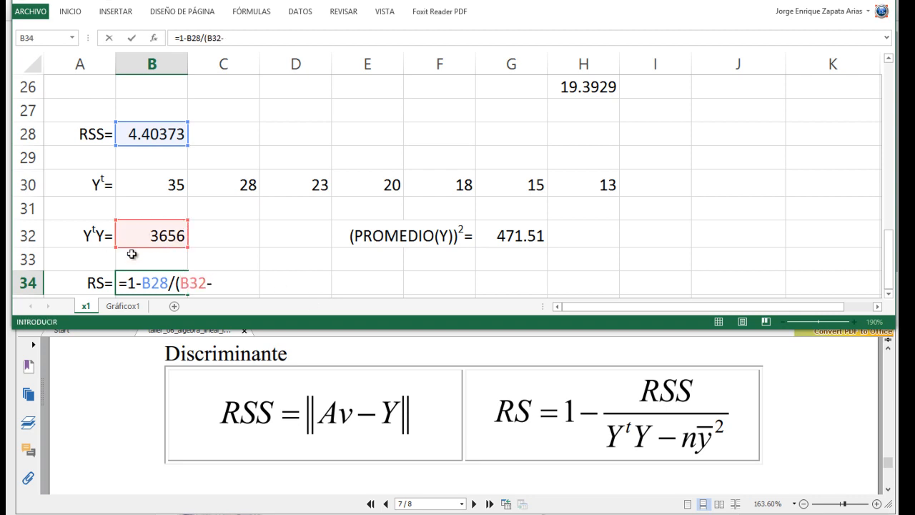
text(5*)
click(523, 238)
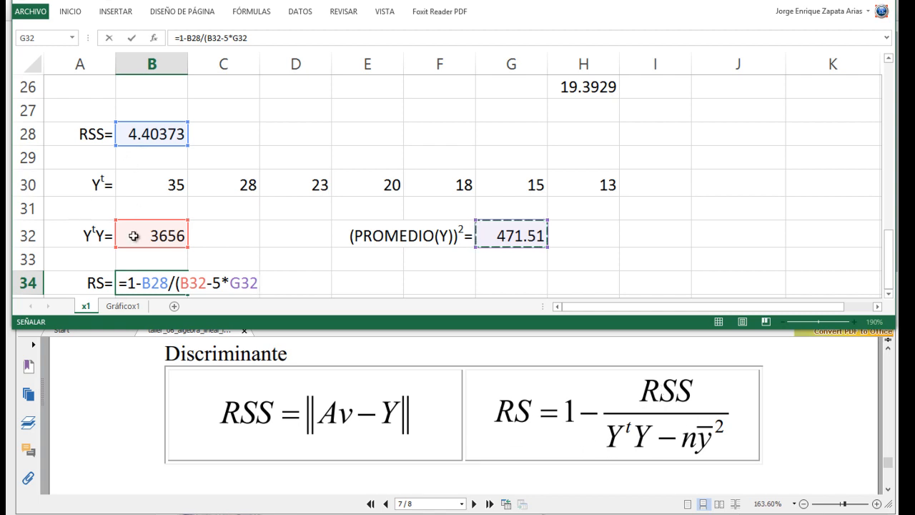
- Change the multiplier in the B34 formula to 7, close the parenthesis and enter it as =1-B28/(B32-7*G32)
click(217, 284)
key(BackSpace)
text(7)
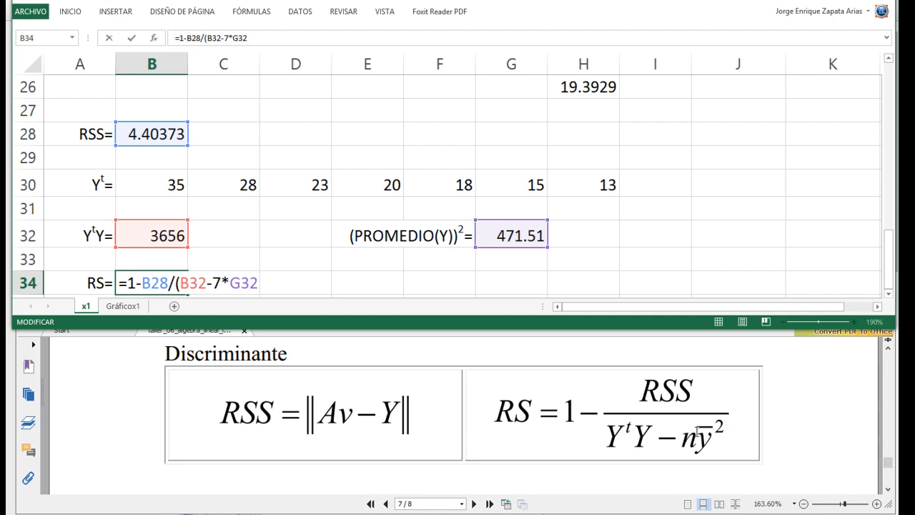
key(Right)
key(Right)
key(Right)
key(Right)
text())
key(Return)
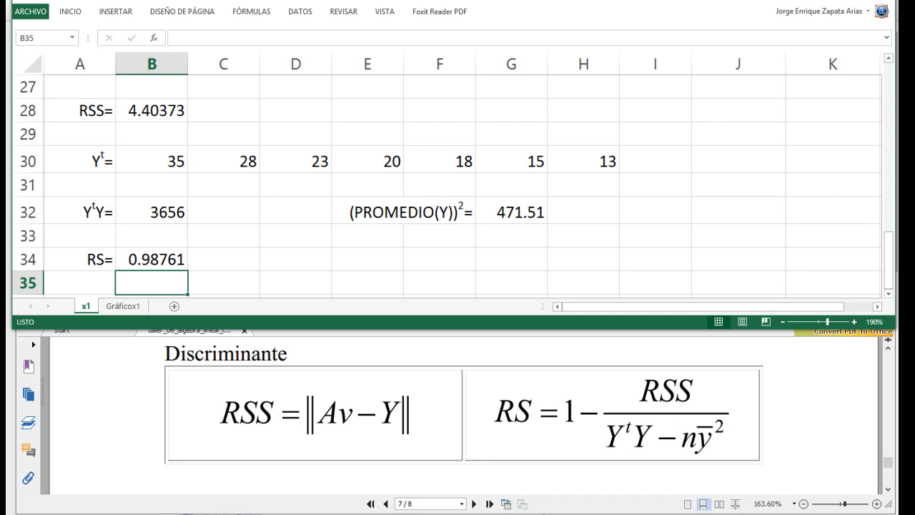
- Select the RS result in B34 and enlarge the spreadsheet window to fill the screen
click(836, 477)
scroll(341, 215, up, 9)
scroll(342, 216, down, 10)
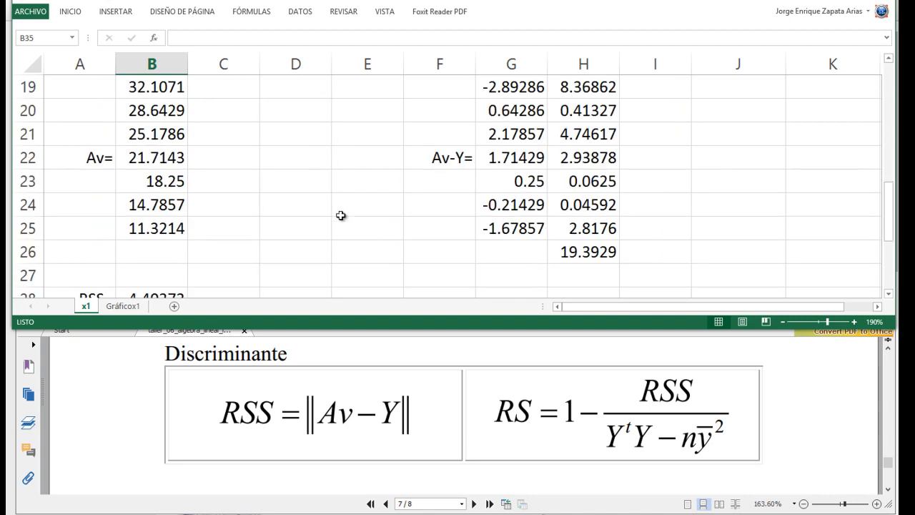
click(135, 159)
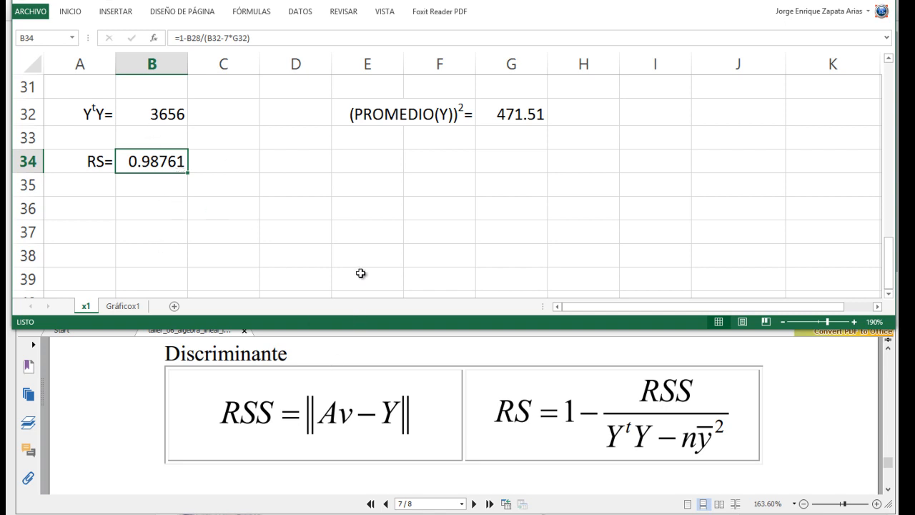
click(868, 1)
- Review the whole x1 sheet, from the data table and matrices to the RSS and RS results
scroll(249, 269, up, 10)
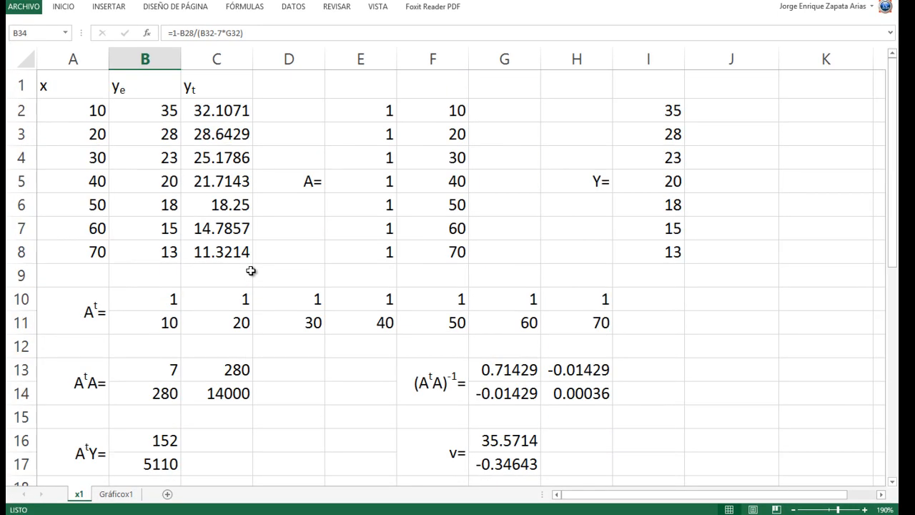
scroll(112, 343, down, 1)
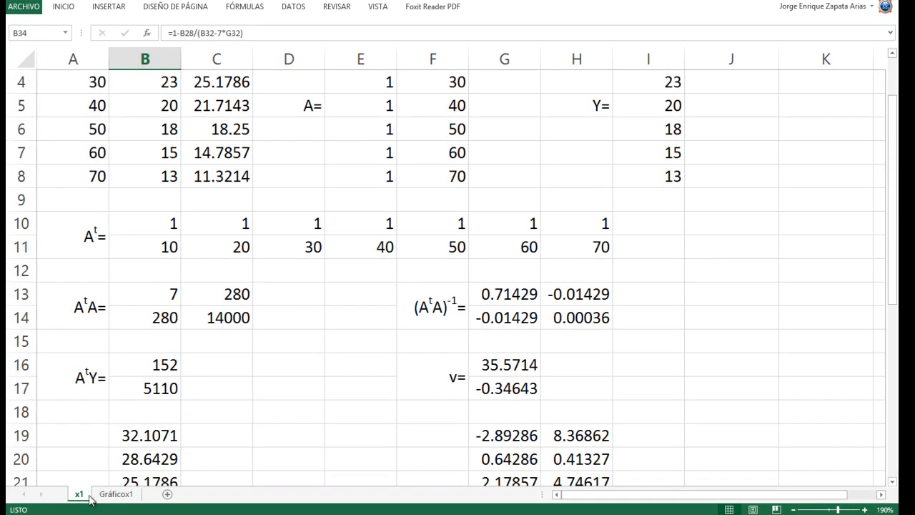
scroll(166, 230, up, 1)
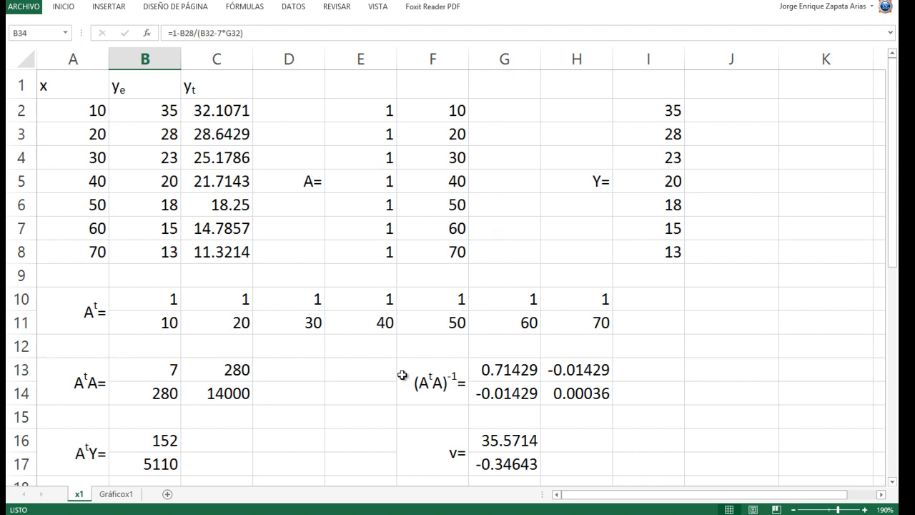
scroll(403, 376, down, 2)
scroll(403, 375, down, 2)
scroll(403, 375, up, 2)
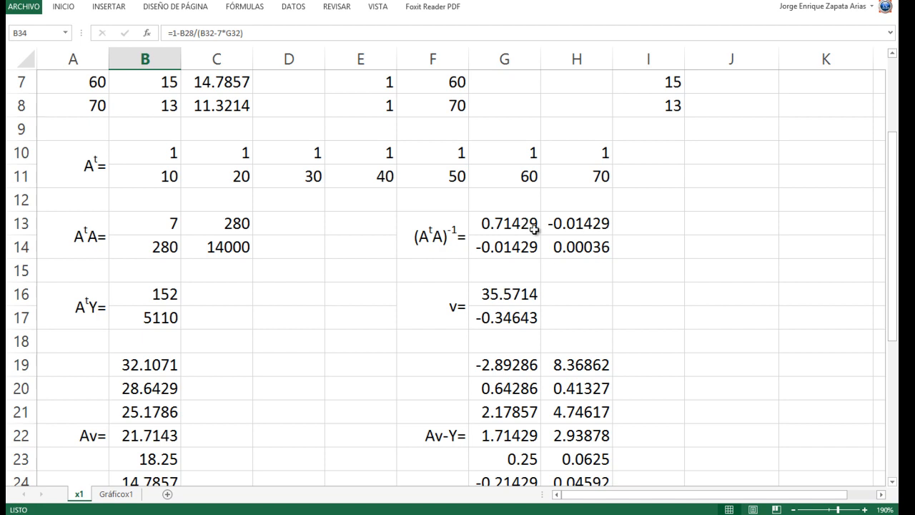
scroll(298, 365, down, 1)
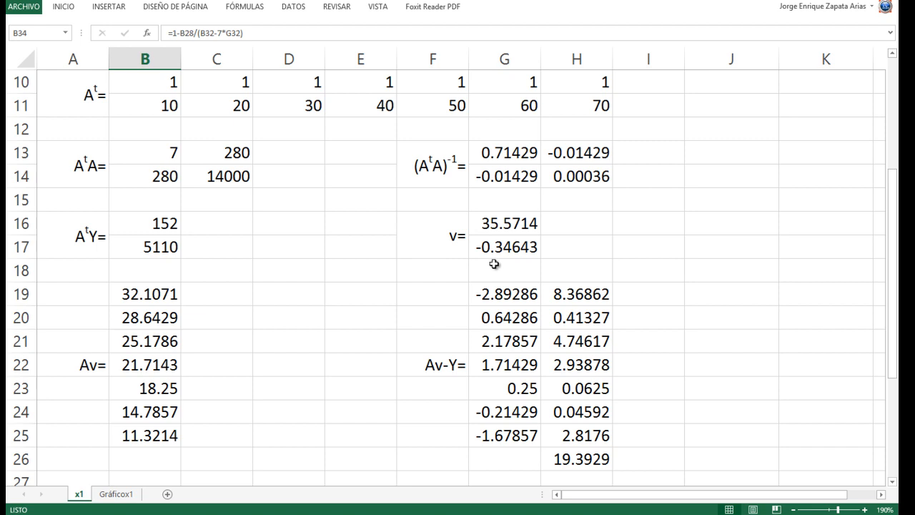
scroll(494, 265, down, 4)
scroll(494, 268, up, 1)
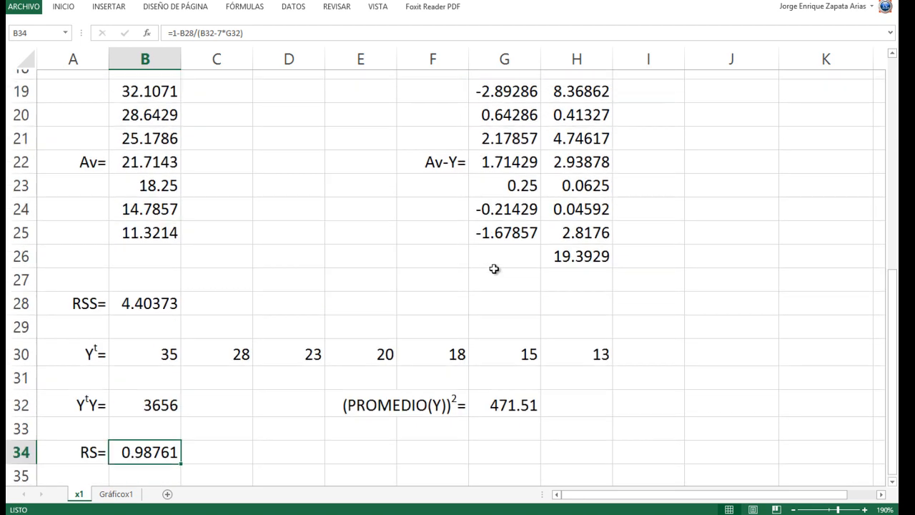
scroll(495, 269, up, 3)
scroll(494, 269, down, 2)
scroll(494, 268, down, 1)
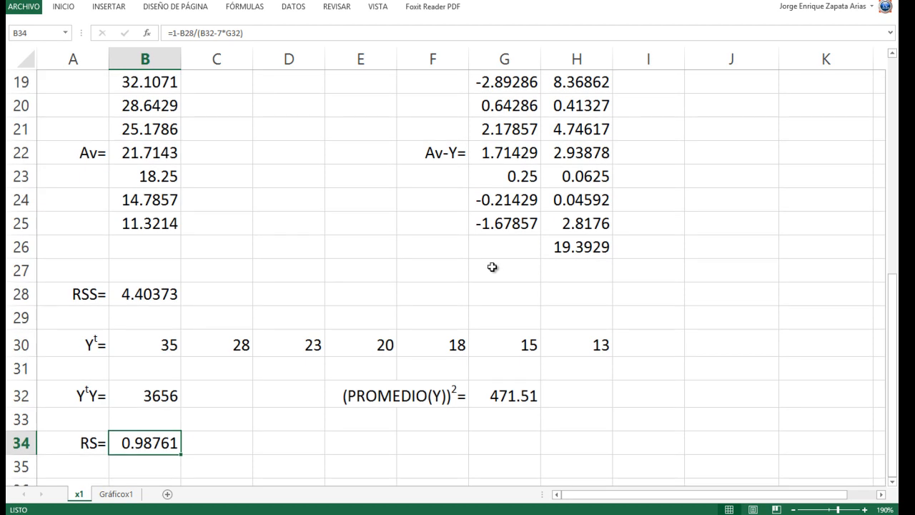
scroll(483, 265, up, 6)
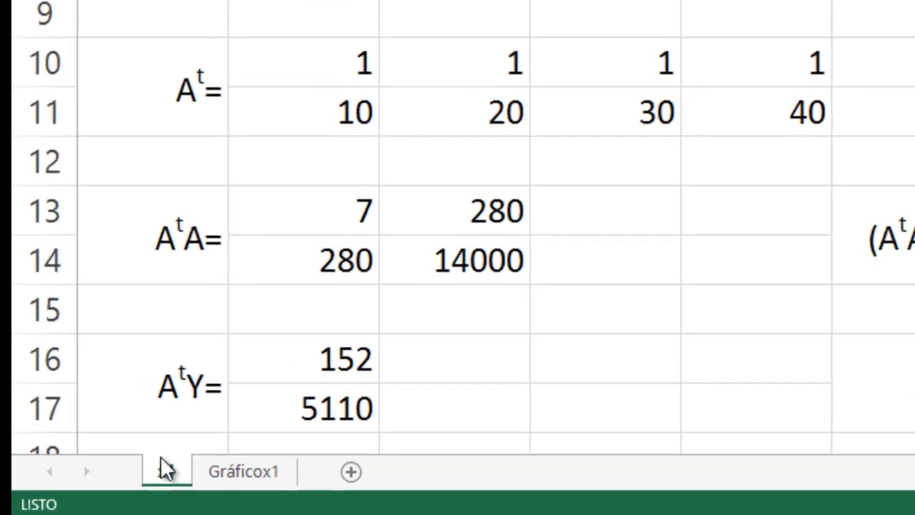
- Create a copy of the x1 sheet and place it after the Gráficox1 sheet
right_click(166, 470)
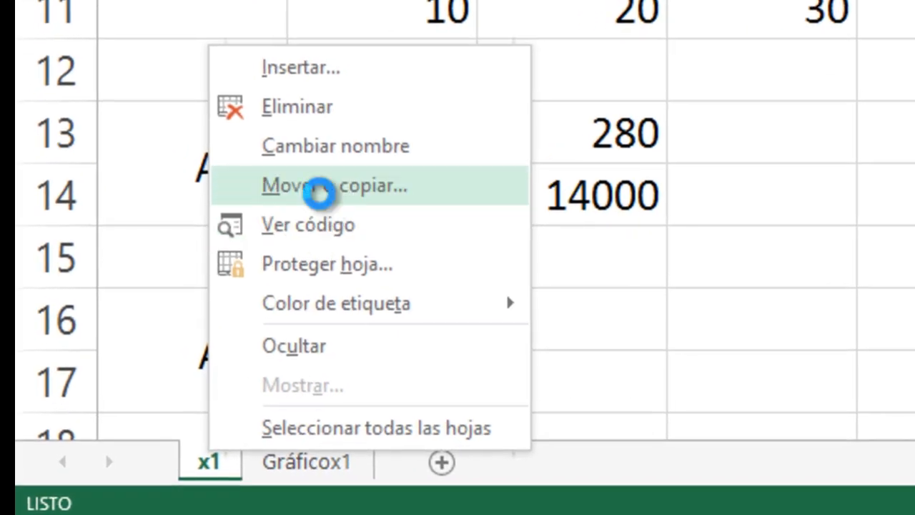
click(321, 195)
click(153, 328)
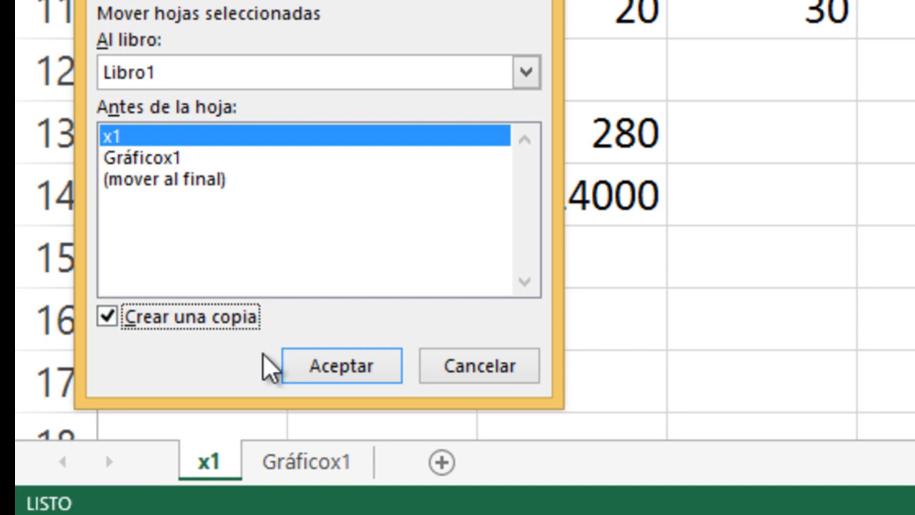
click(327, 366)
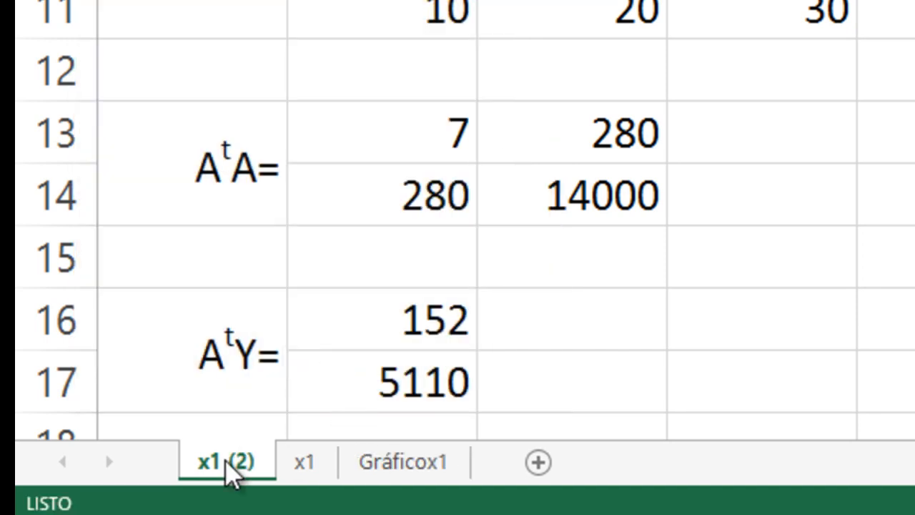
mouse_move(216, 475)
mouse_down()
mouse_move(299, 462)
mouse_move(509, 478)
mouse_up()
- Rename the copied sheet as x2
right_click(424, 478)
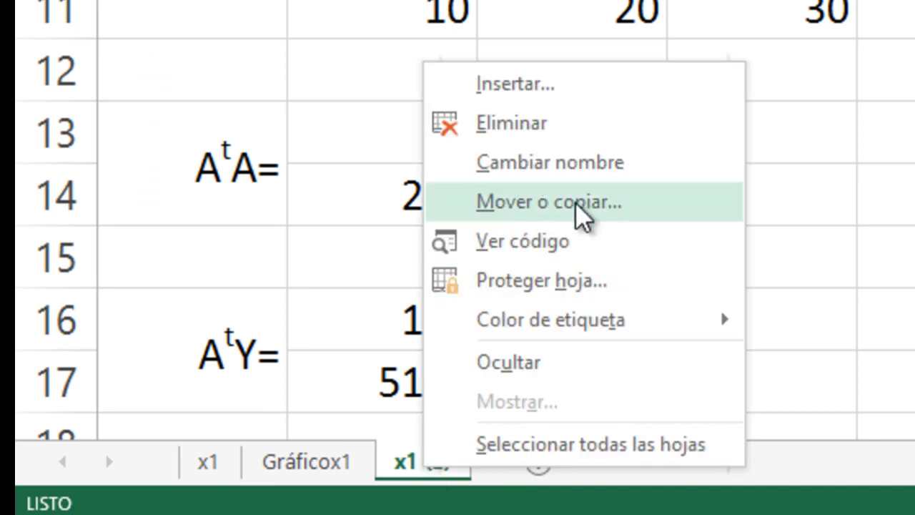
click(544, 163)
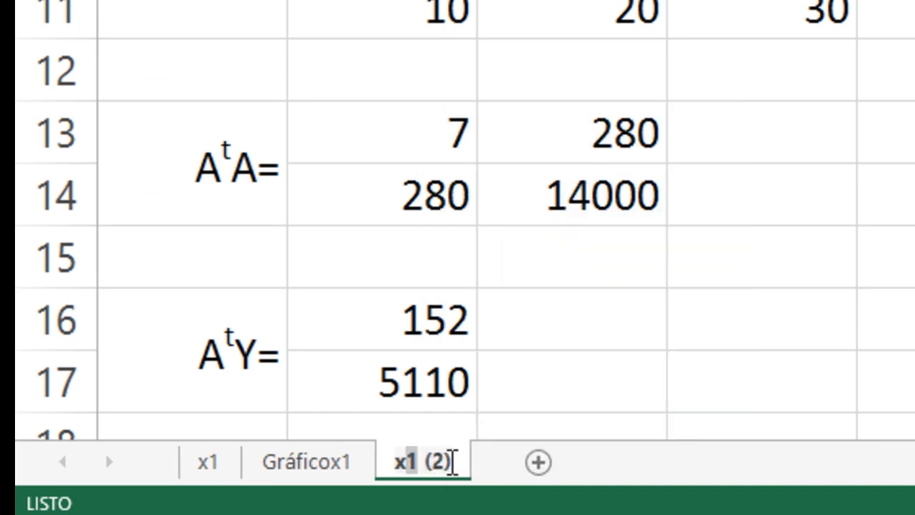
text(x2)
click(581, 342)
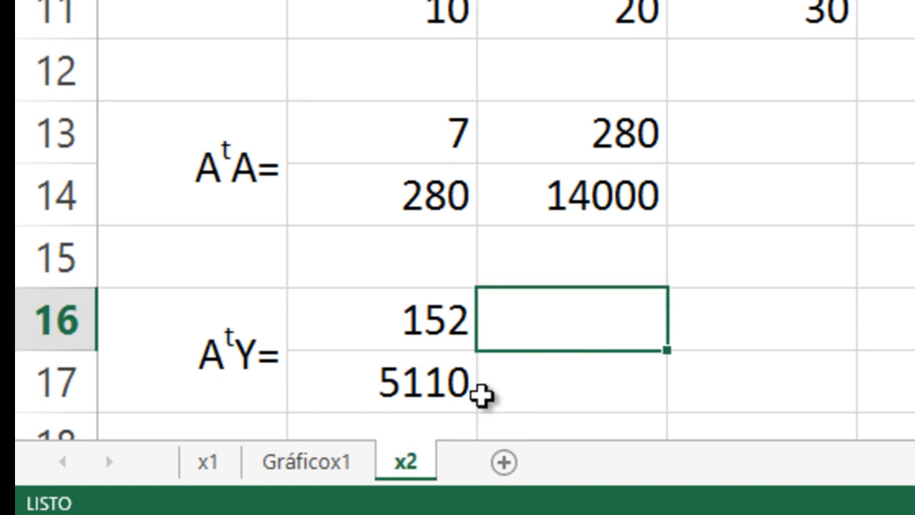
- Move the Y vector with its label from H2:I8 one column over to I2:J8
click(239, 220)
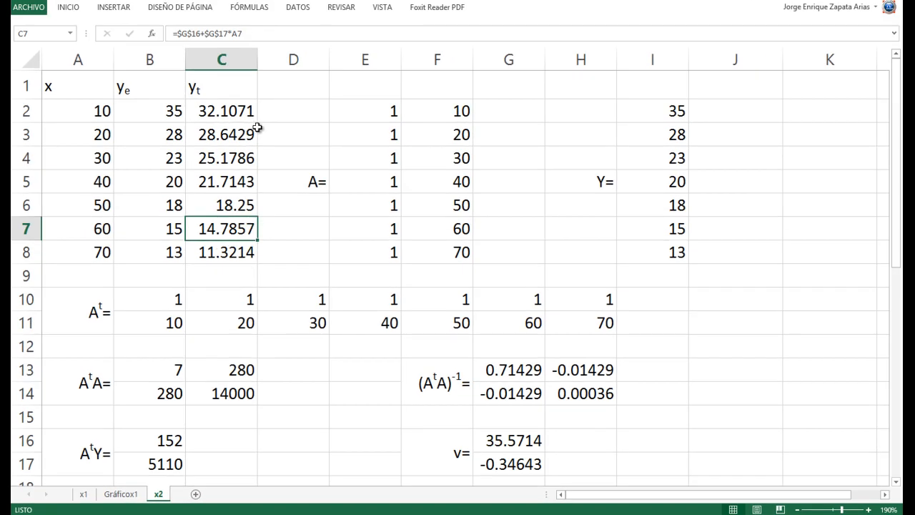
drag(586, 112, 649, 252)
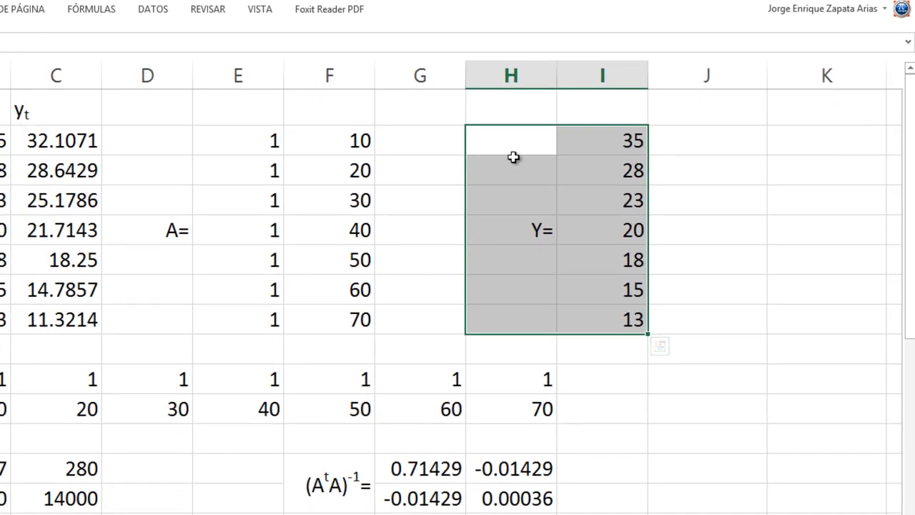
drag(515, 129, 583, 136)
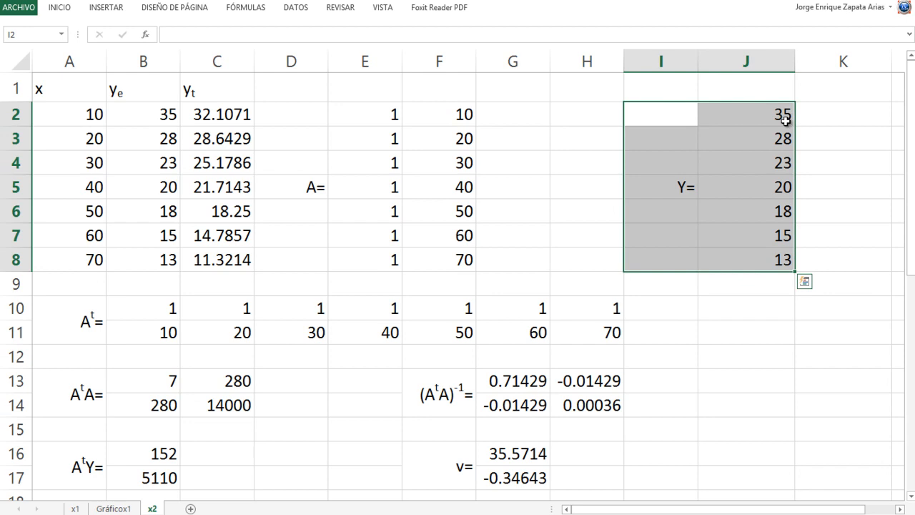
- Inspect the formula in J2 to check which cell the moved Y vector refers to
click(785, 120)
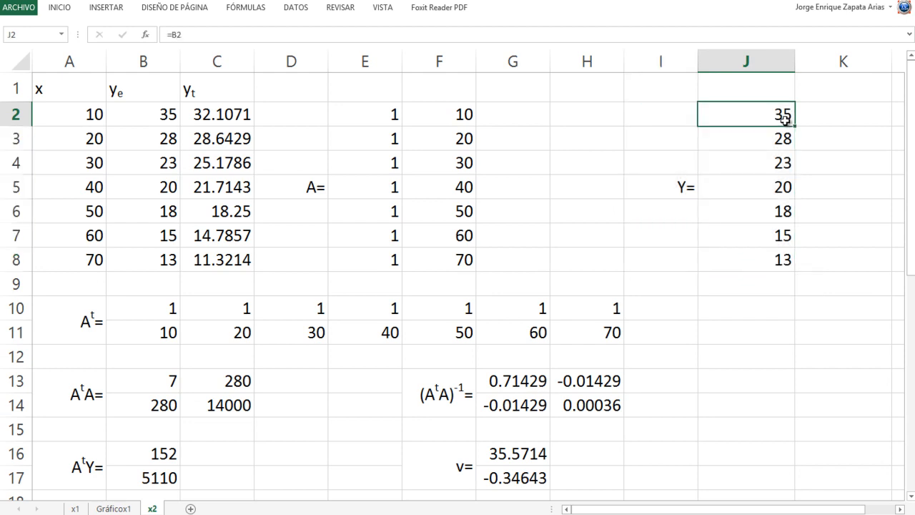
double_click(785, 120)
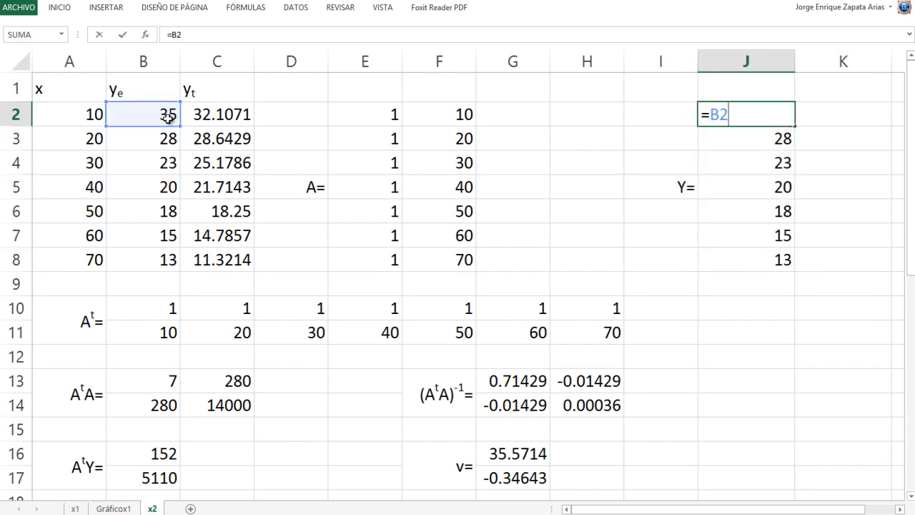
key(Escape)
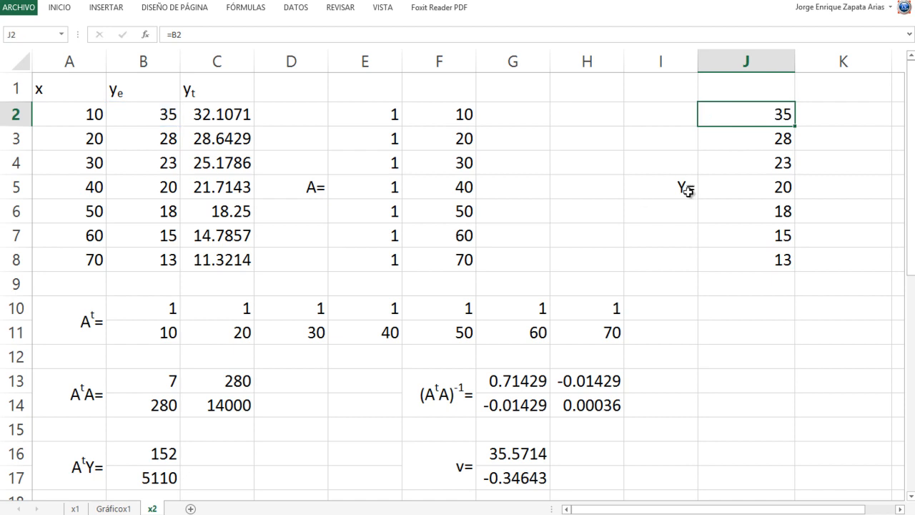
- Square the x values of matrix A by entering =POTENCIA(F2;2) in G2 and filling it through G8
drag(509, 114, 513, 260)
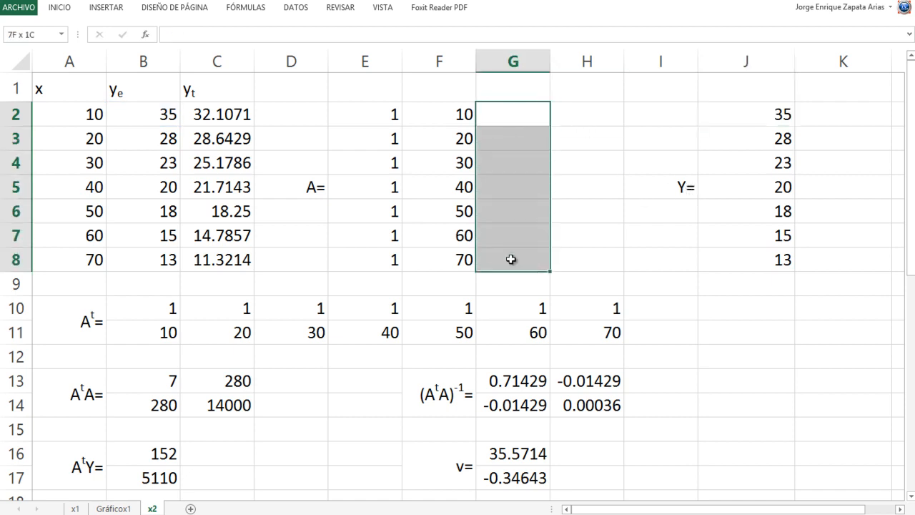
click(528, 123)
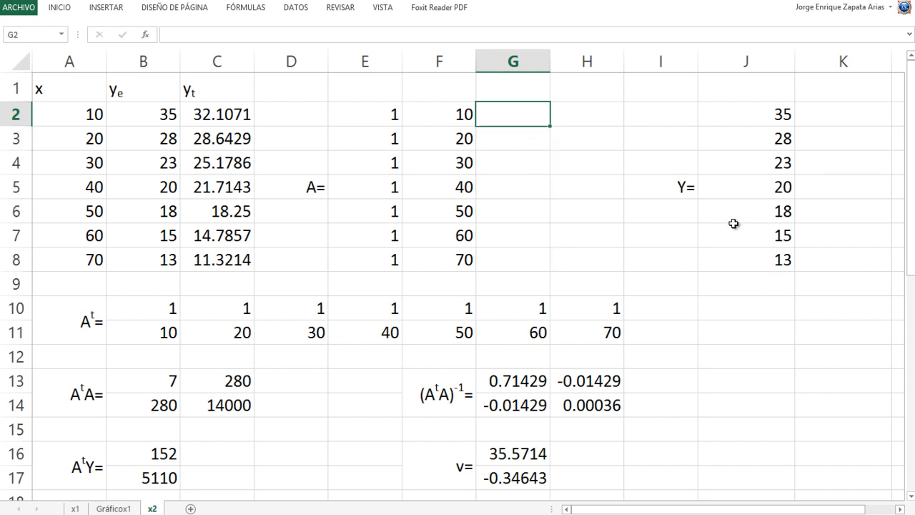
text(=PO)
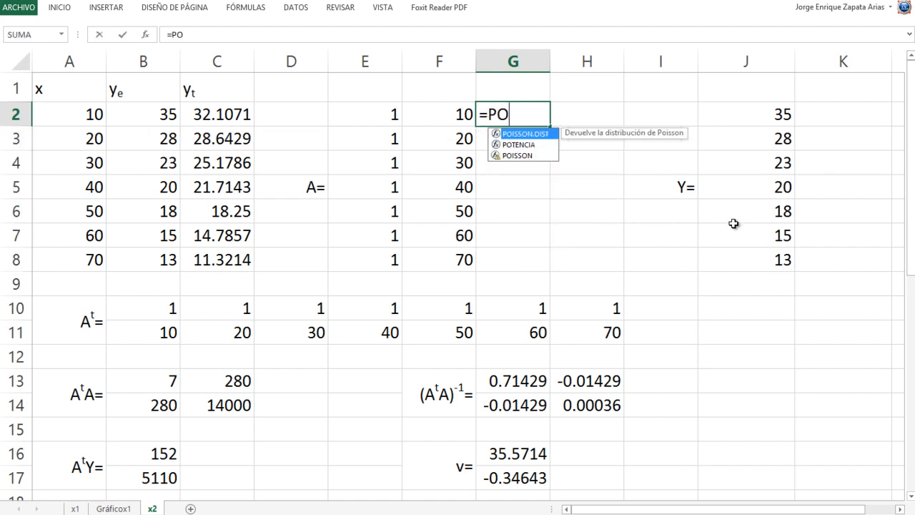
text(TENCIA()
key(Left)
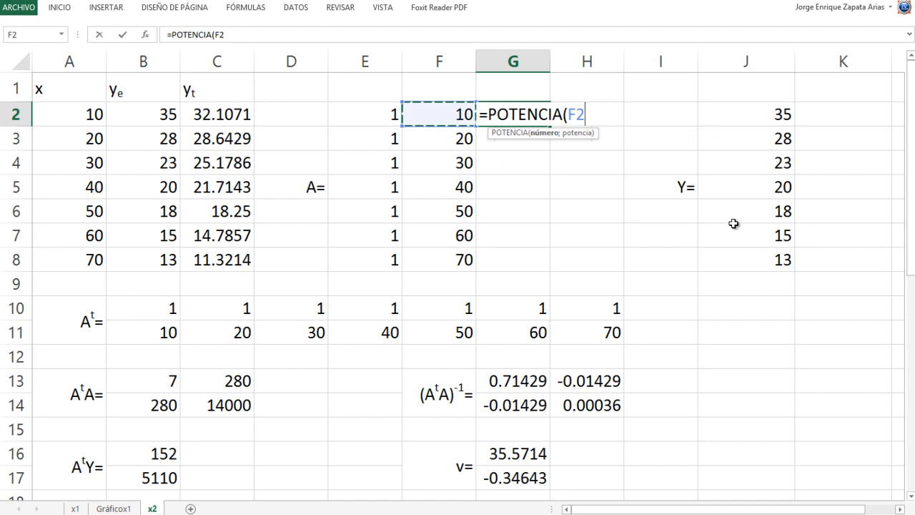
text(;2)
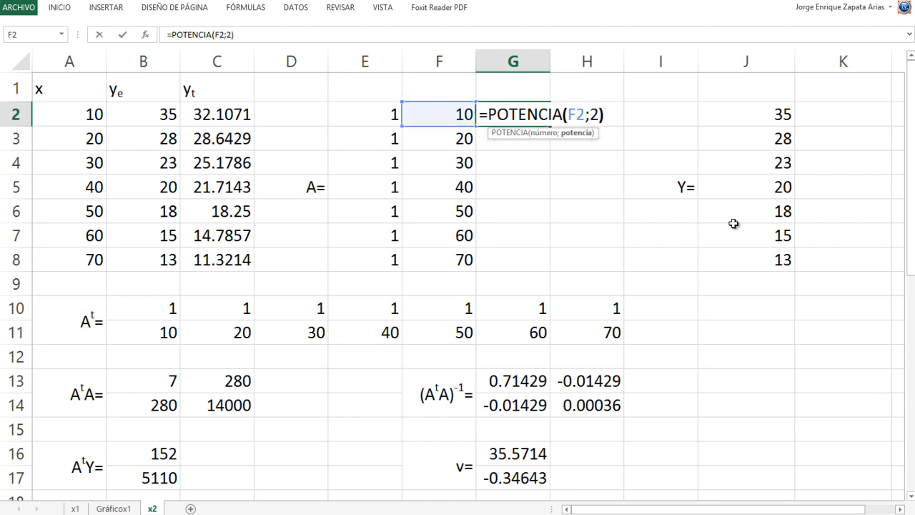
key(Return)
key(Up)
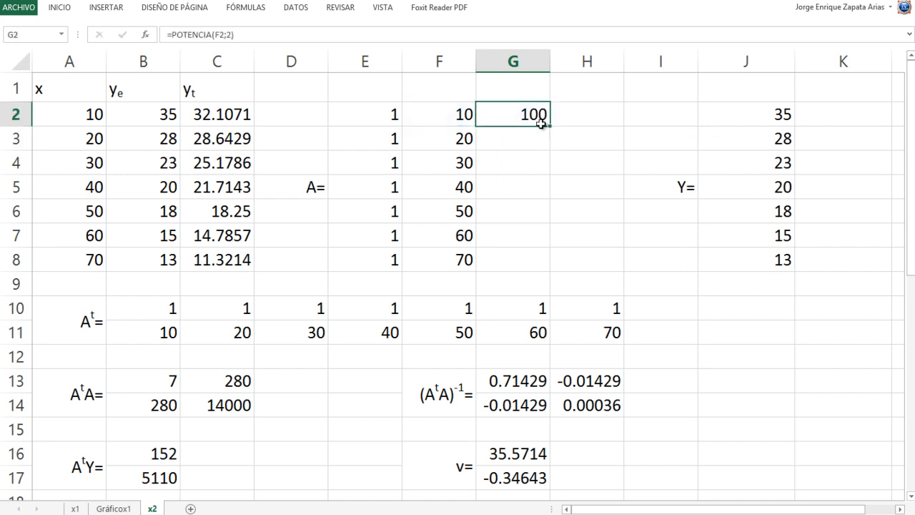
drag(550, 132, 548, 266)
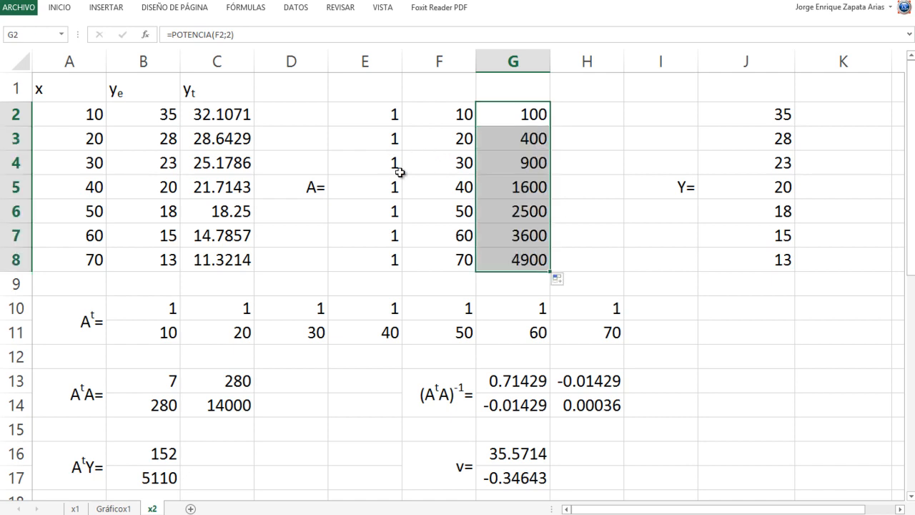
- Insert a row at row 12 below the transposed matrix and enter =POTENCIA(B11;2) in B12
right_click(20, 359)
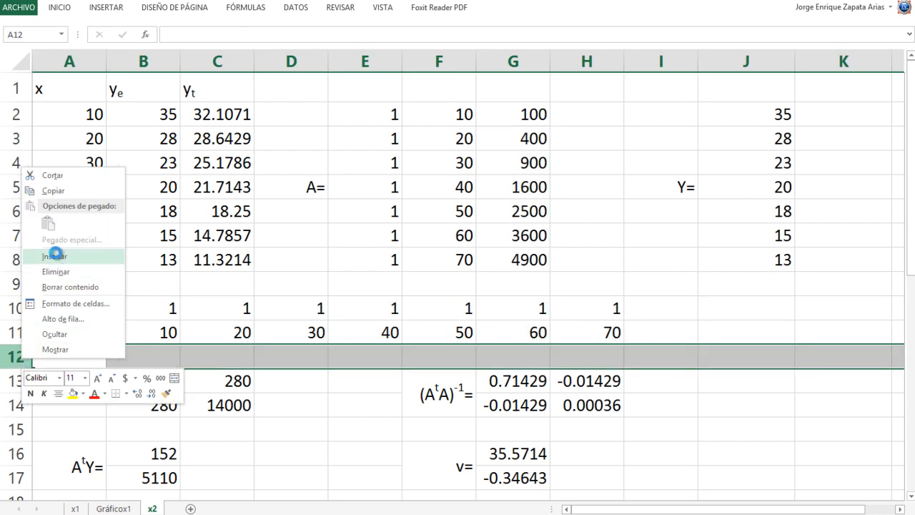
click(57, 257)
click(146, 355)
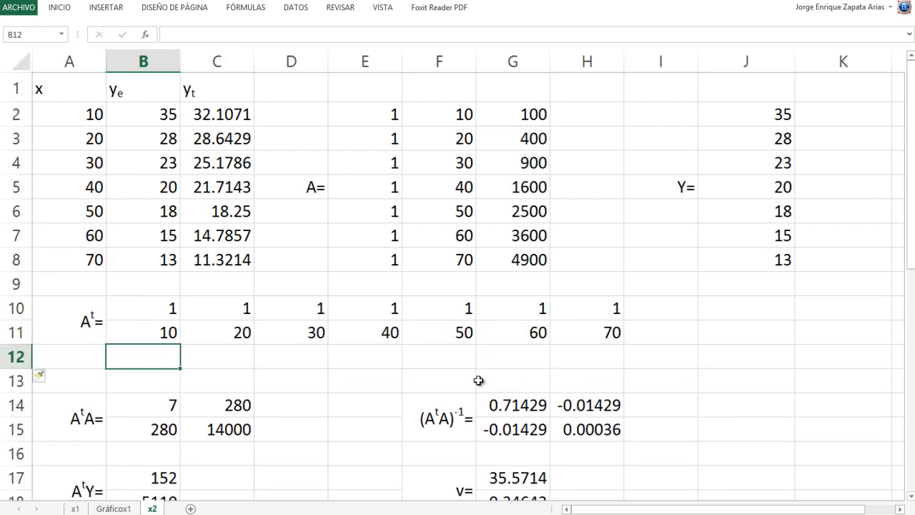
text(=POT)
key(Tab)
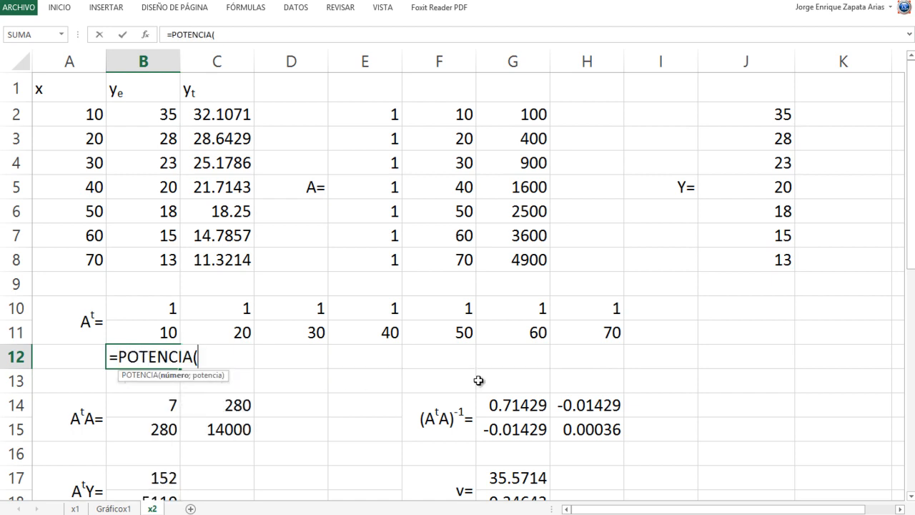
key(Up)
text(;)
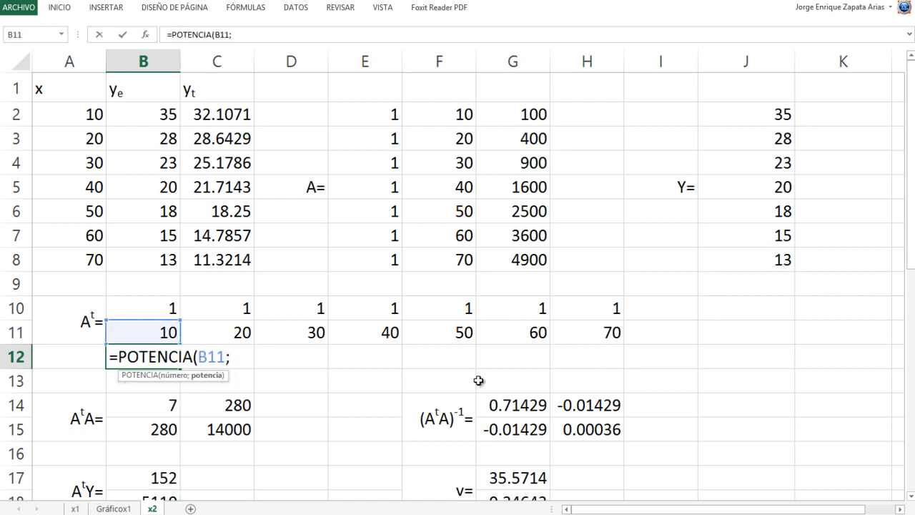
text(2))
key(ctrl+Return)
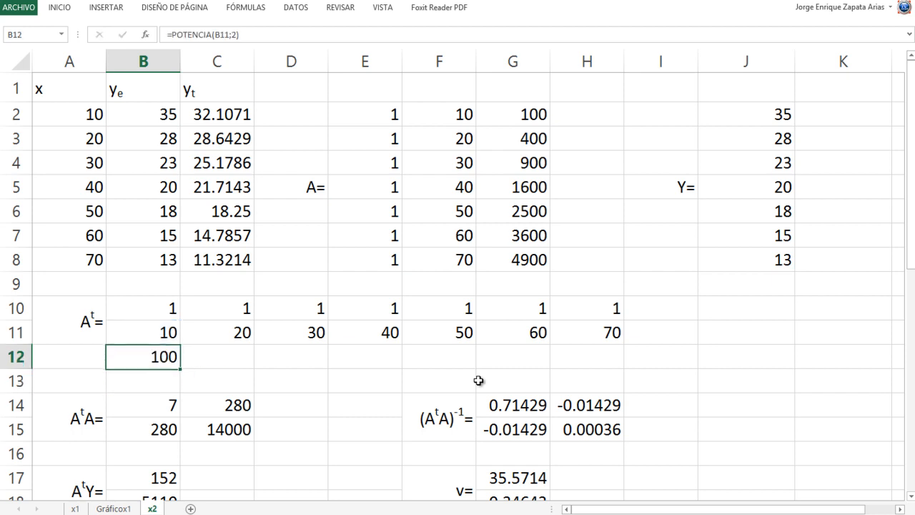
- Copy the squared-value formula from B12 across C12:H12 to complete the third row of the transpose
key(ctrl+c)
key(Right)
key(shift+Right)
key(shift+Right)
key(shift+Right)
key(shift+Right)
key(shift+Right)
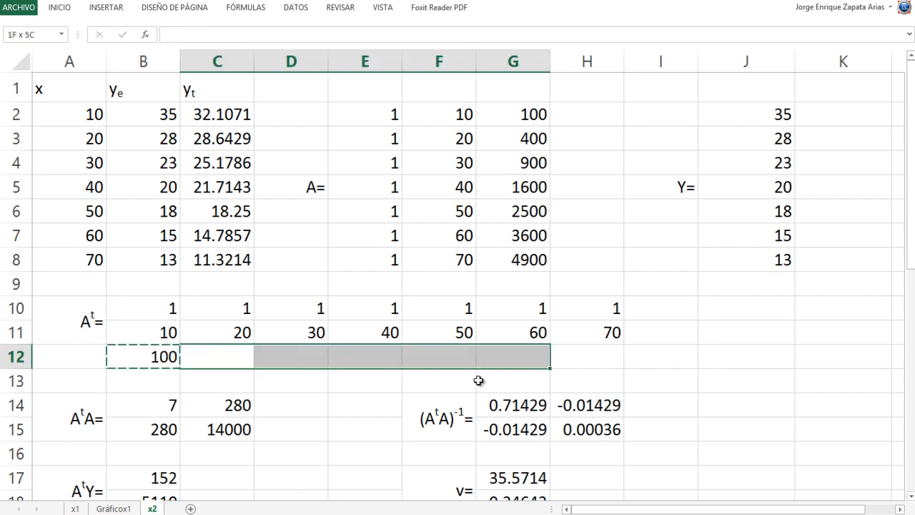
key(ctrl+v)
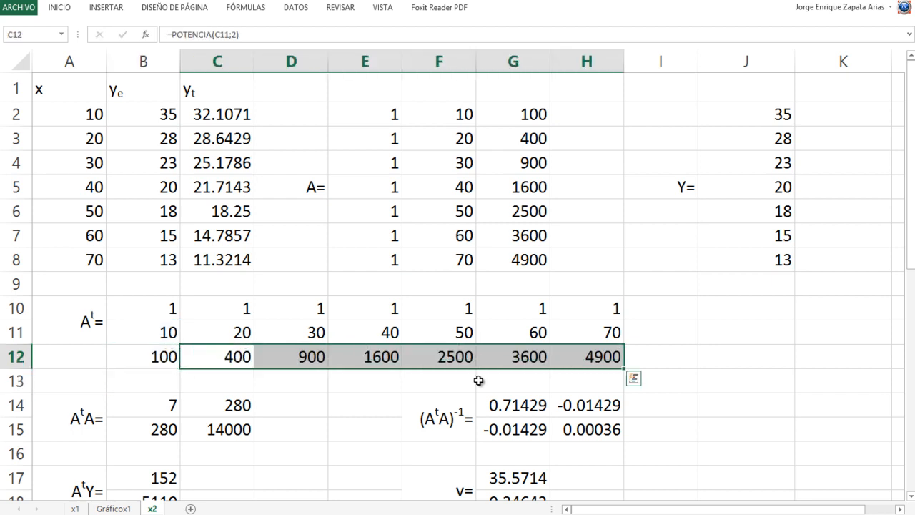
- Unmerge A10:A11 and move the Aᵗ= label down to A11
click(64, 321)
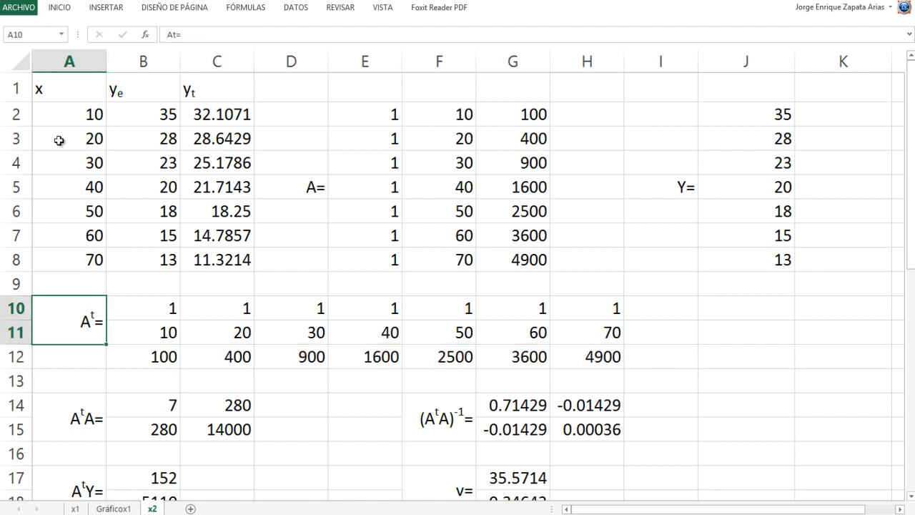
click(60, 9)
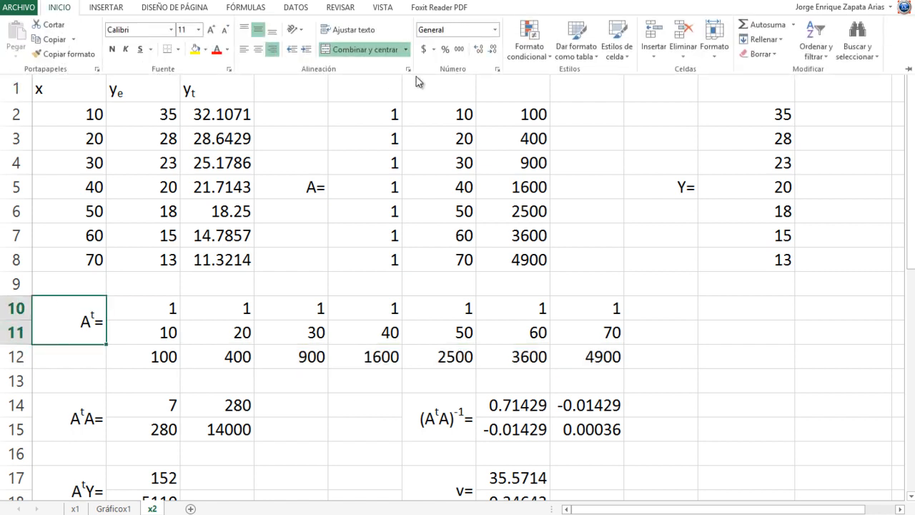
click(367, 53)
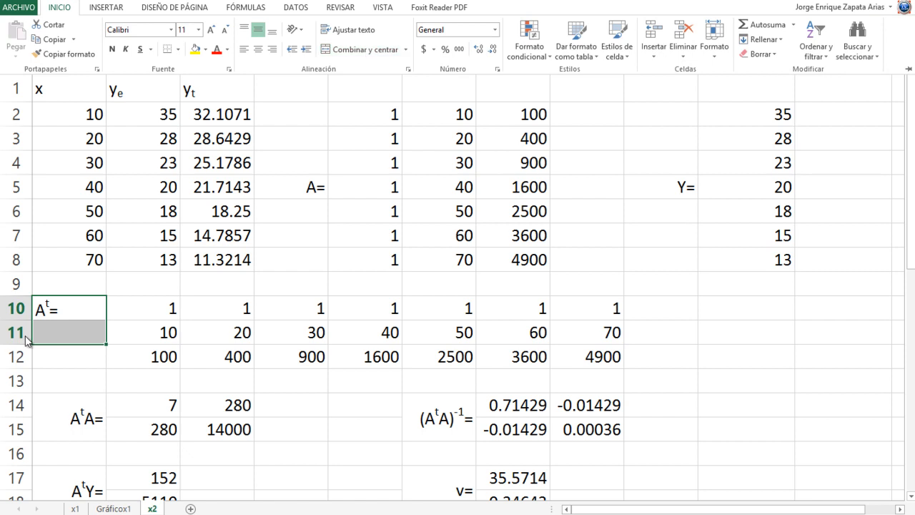
click(57, 306)
drag(72, 320, 77, 341)
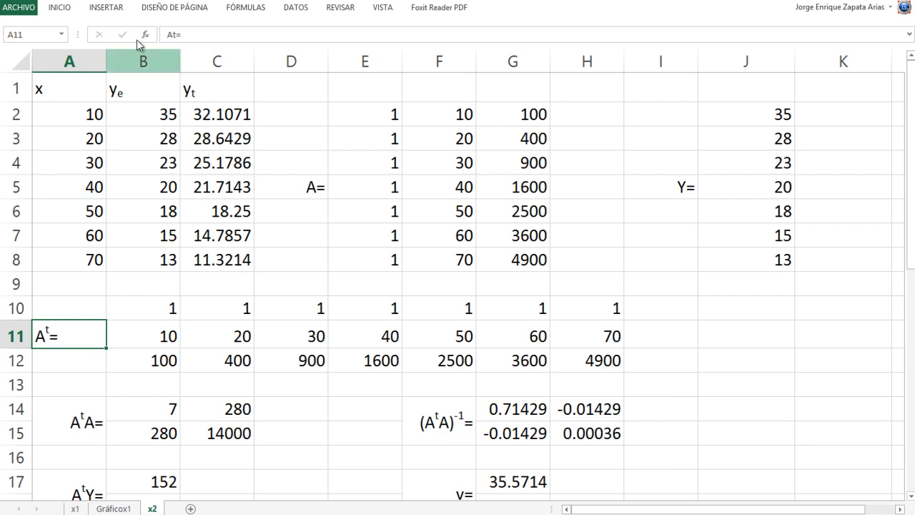
- Centre the Aᵗ= label horizontally in A11
click(67, 10)
click(258, 47)
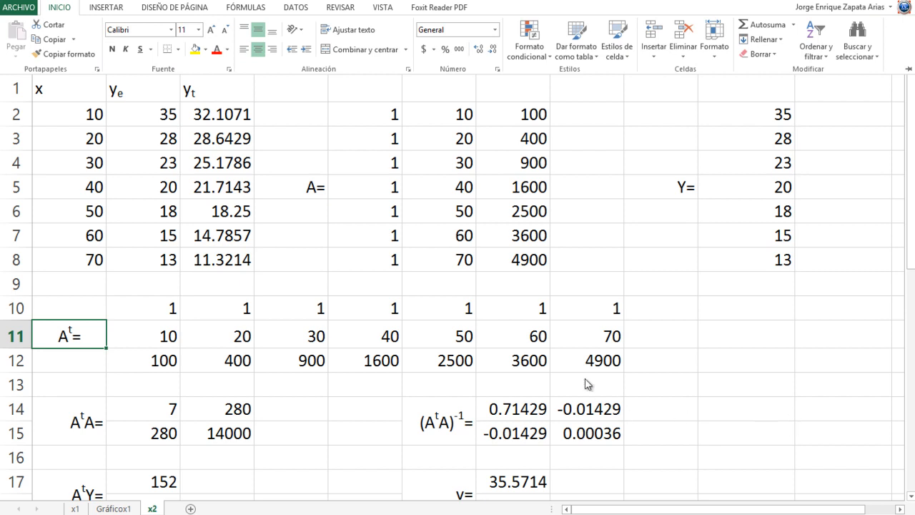
click(369, 404)
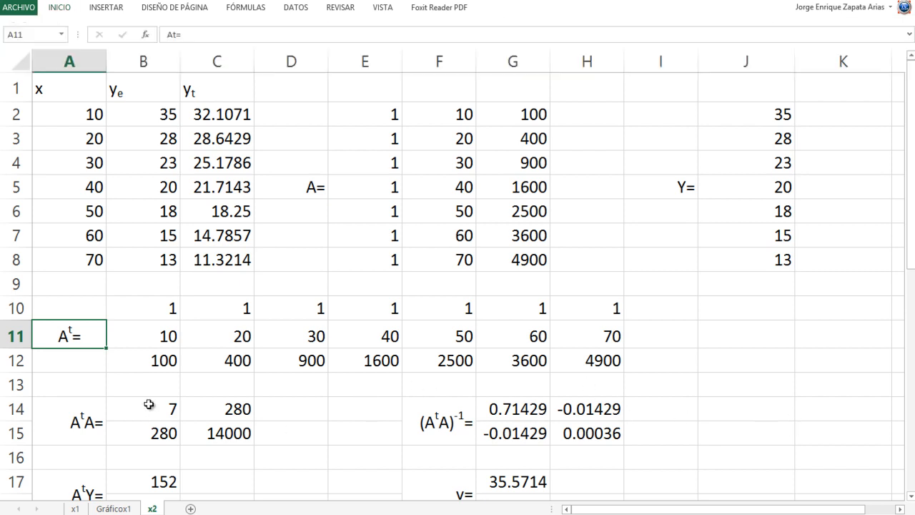
- Insert a blank row at row 16 to make room for a third row in the AᵗA matrix
click(272, 413)
scroll(307, 439, down, 2)
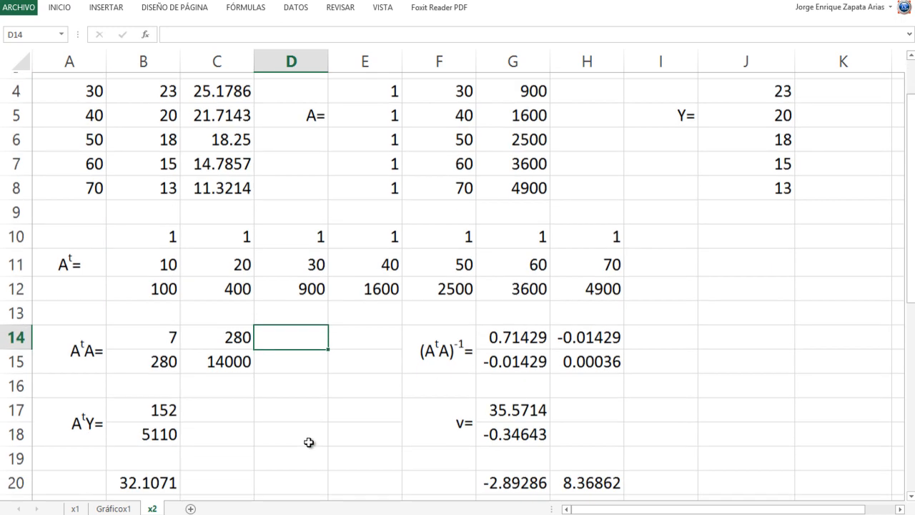
right_click(10, 306)
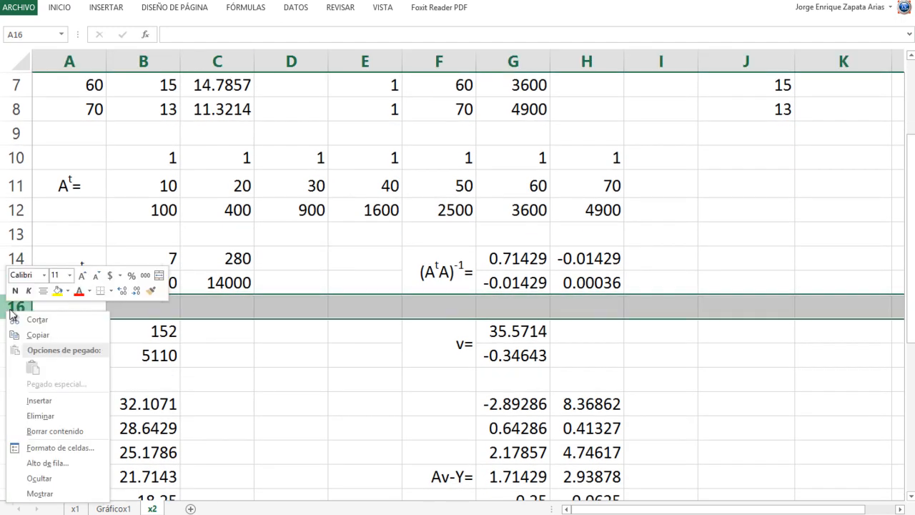
click(77, 395)
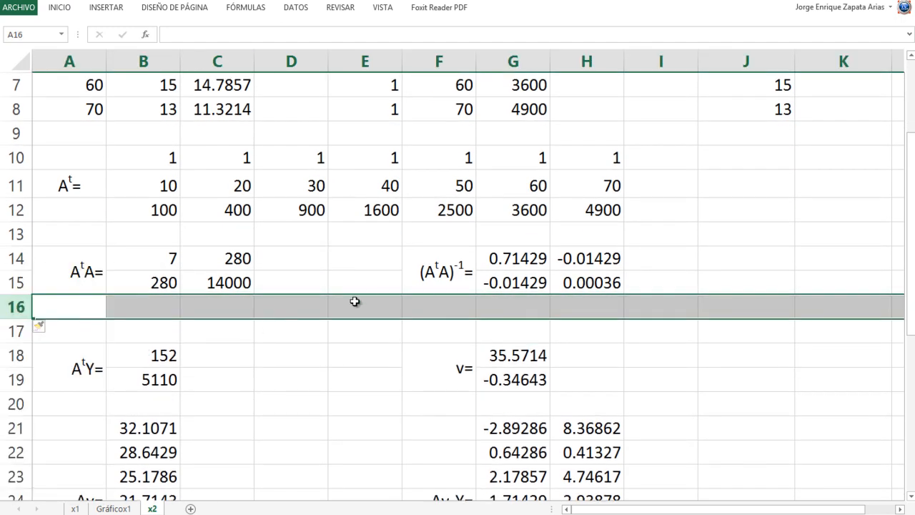
click(287, 260)
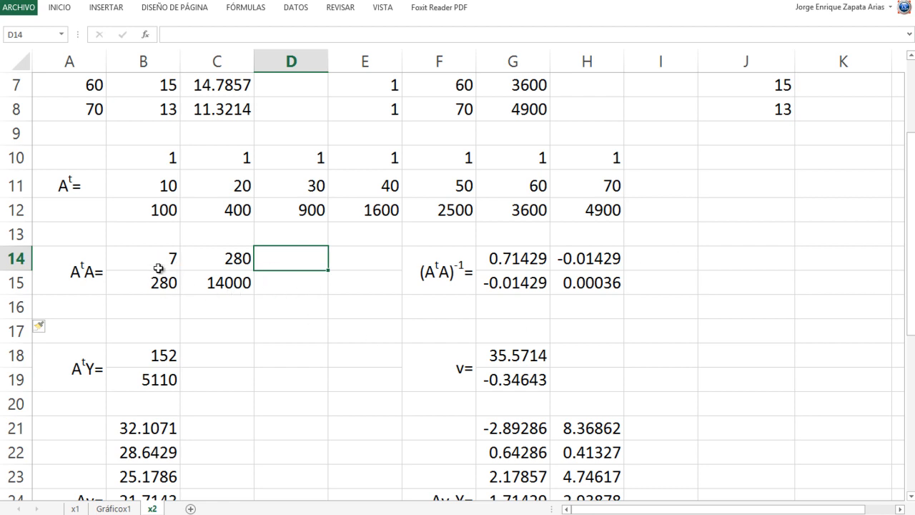
- Unmerge A14:A15 and move the AᵗA= label down to A15
click(75, 267)
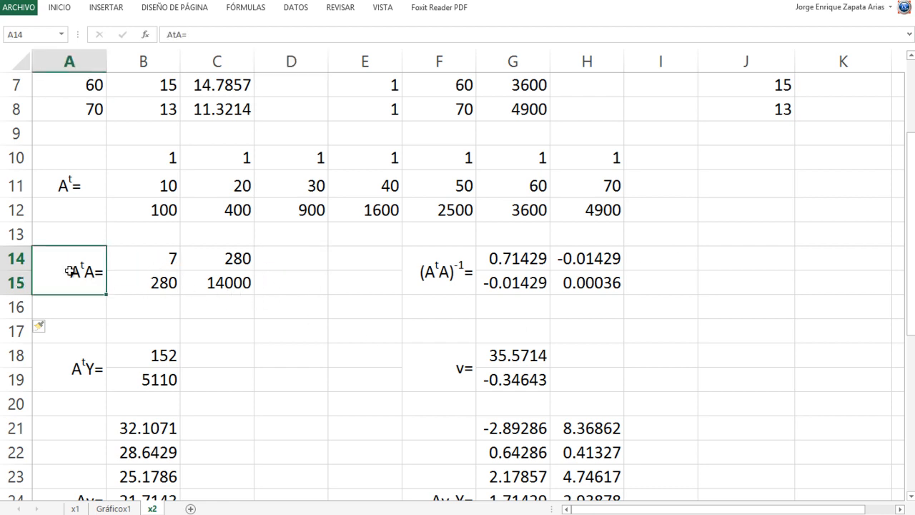
right_click(71, 271)
click(223, 235)
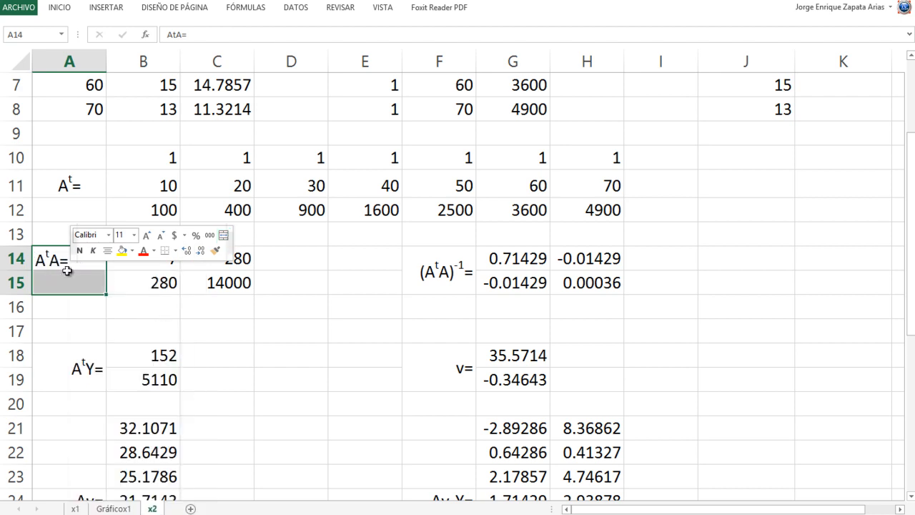
drag(74, 271, 76, 293)
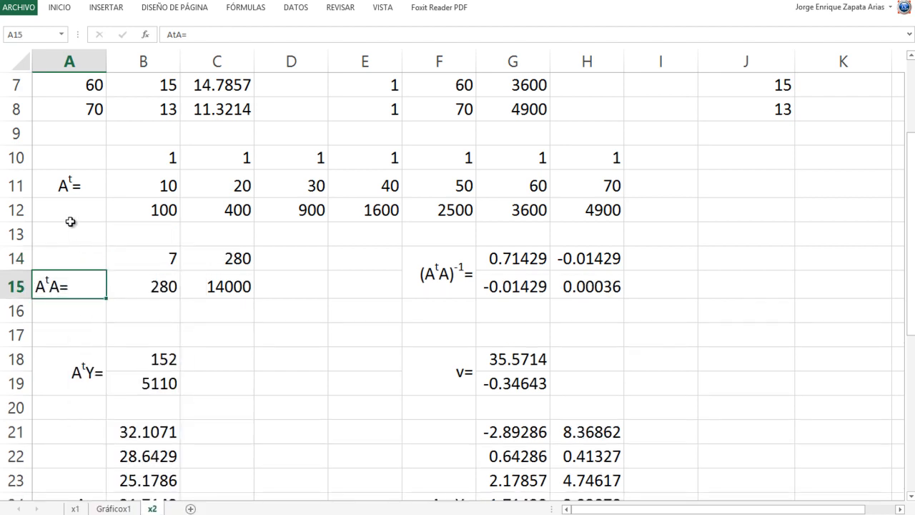
- Copy the centred format of the Aᵗ= label in A11 onto the AᵗA= label in A15
right_click(83, 196)
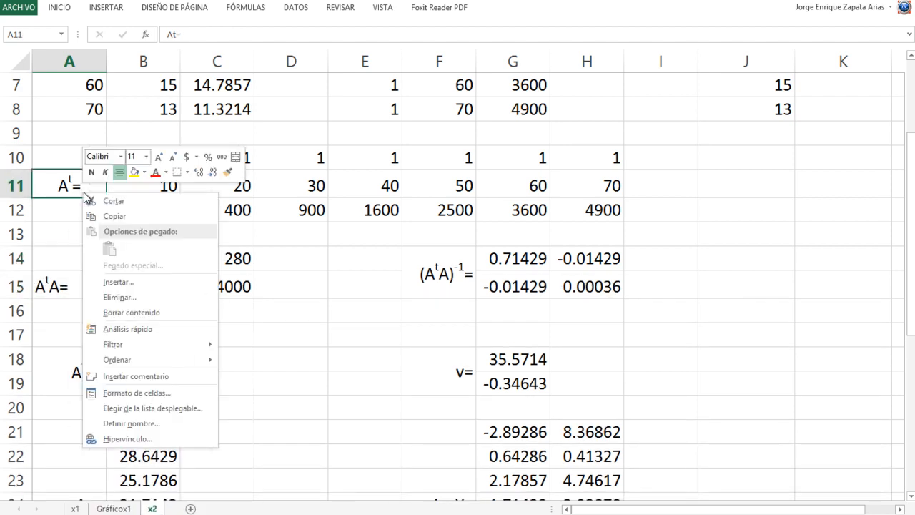
click(227, 172)
click(65, 284)
click(65, 284)
- Right-align the Aᵗ= label in A11 and copy its format to the AᵗA= label in A15
click(70, 194)
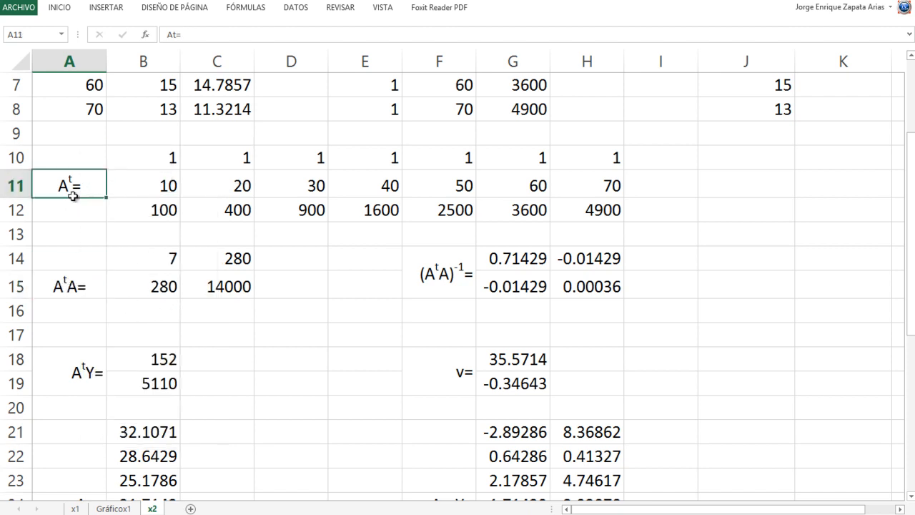
click(60, 8)
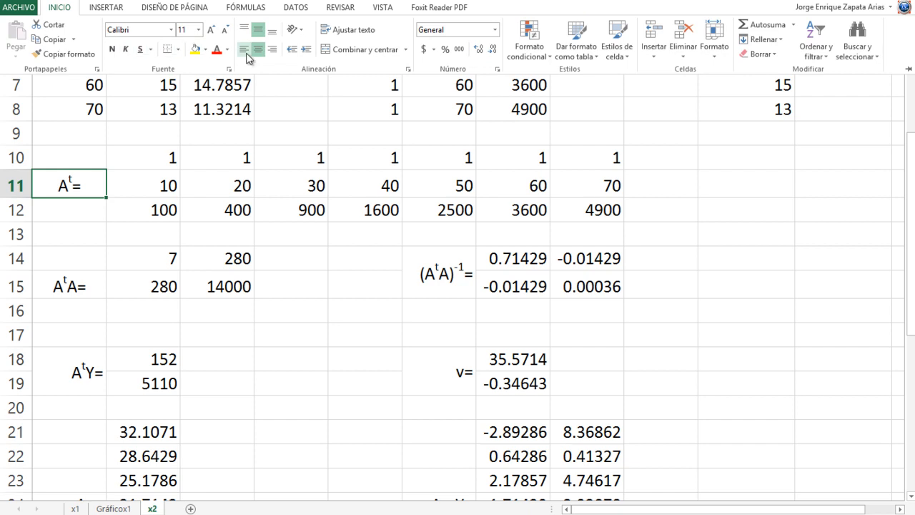
click(272, 50)
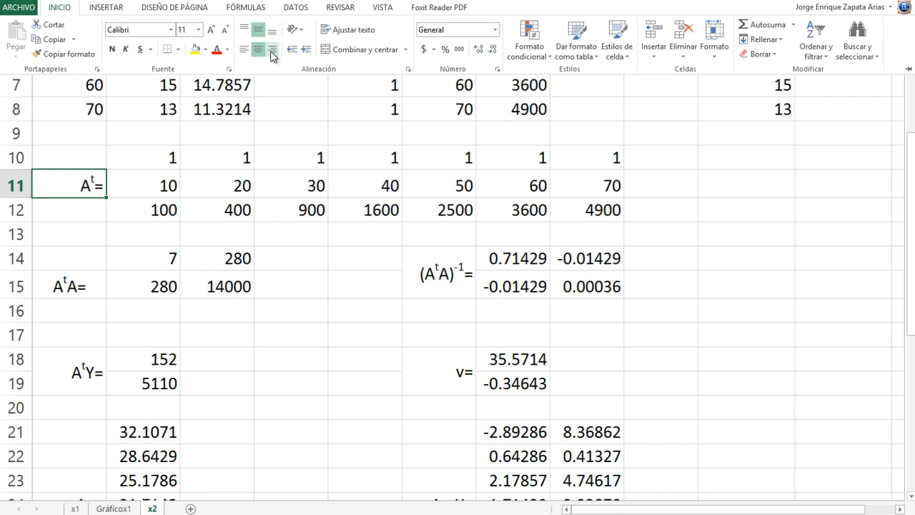
right_click(87, 185)
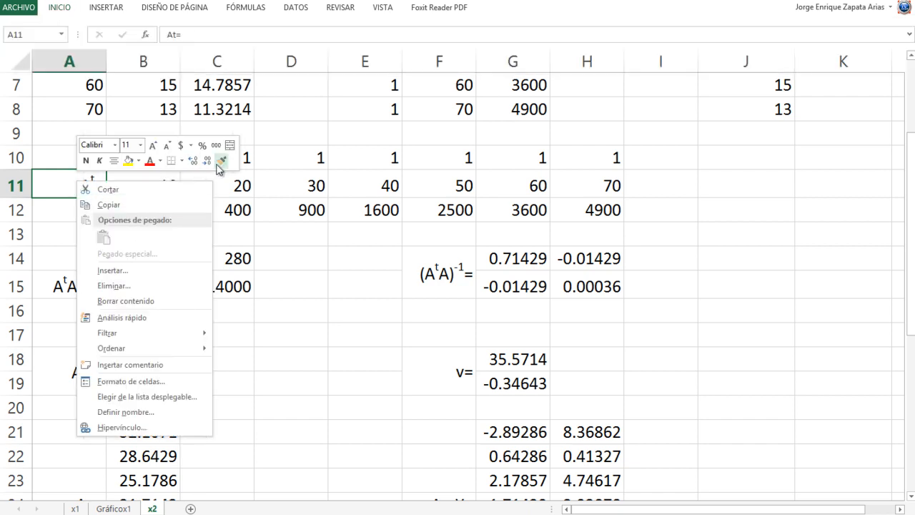
click(221, 161)
click(67, 284)
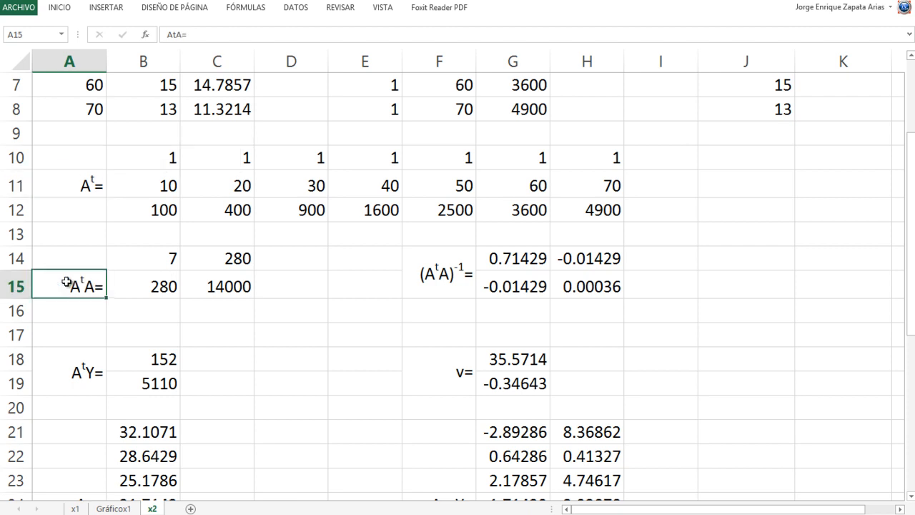
- Clear the old two-by-two AᵗA matrix from B14:C15
click(286, 316)
drag(164, 243, 245, 286)
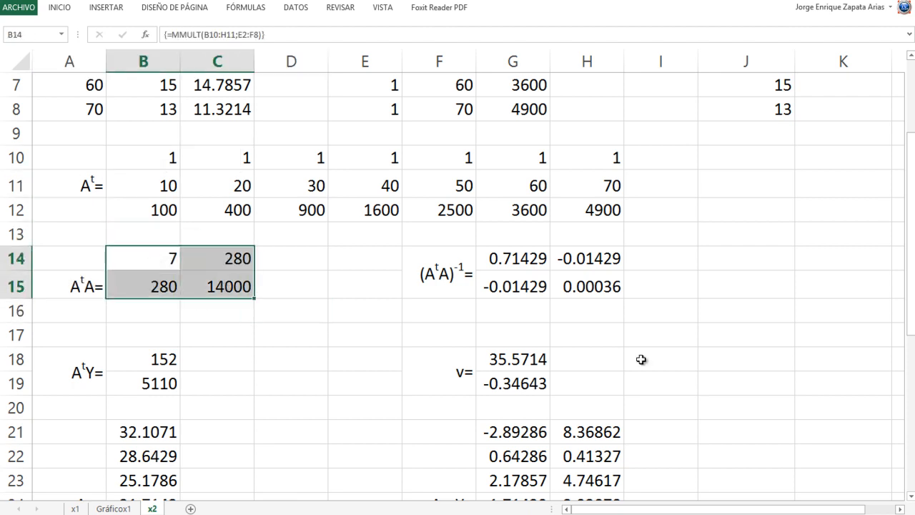
key(Delete)
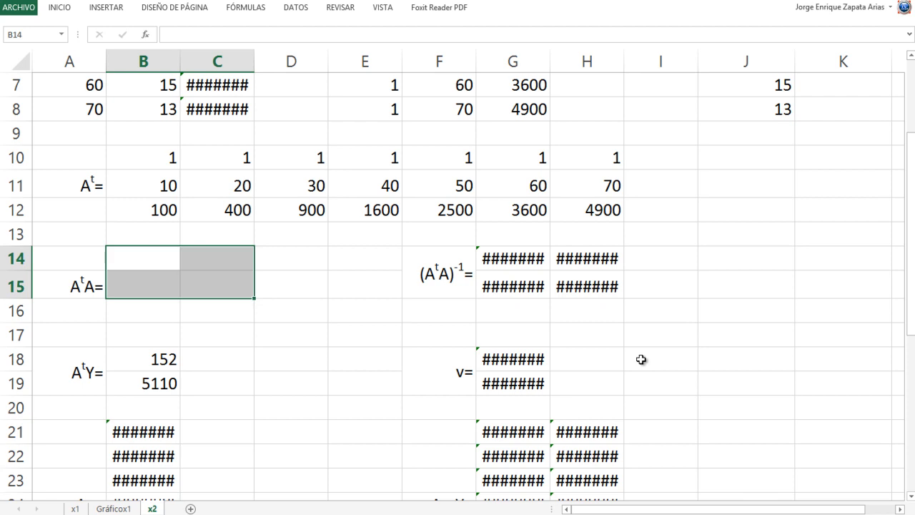
- Enter =MMULT(B10:H12;E2:G8) in B14 to multiply the transpose by matrix A
key(Left)
key(Right)
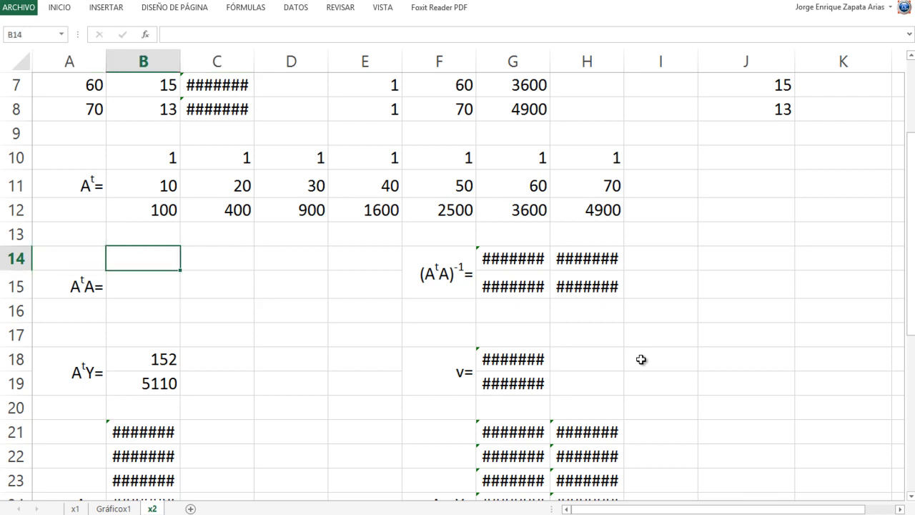
text(=MM)
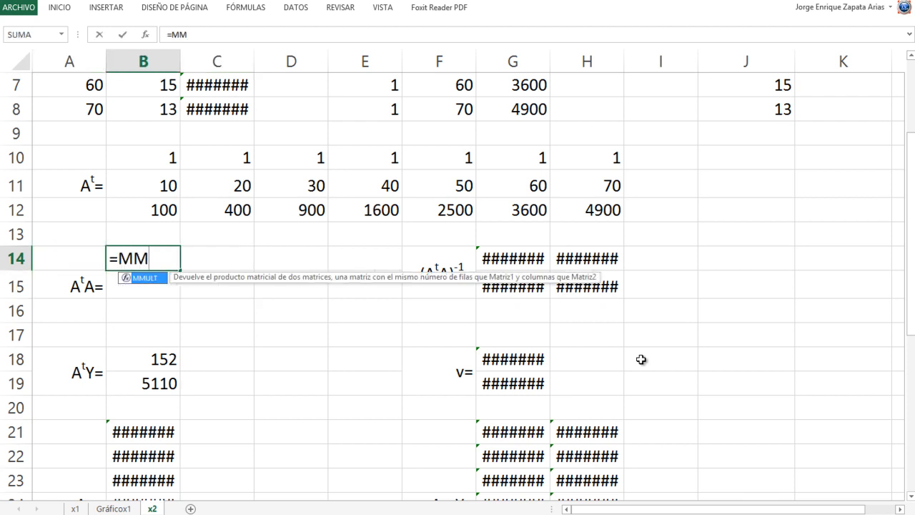
key(Tab)
key(Up)
key(Up)
key(Up)
key(Up)
key(shift+Down)
key(shift+Down)
key(shift+Right)
key(shift+Right)
key(shift+Right)
key(shift+Right)
key(shift+Right)
key(shift+Right)
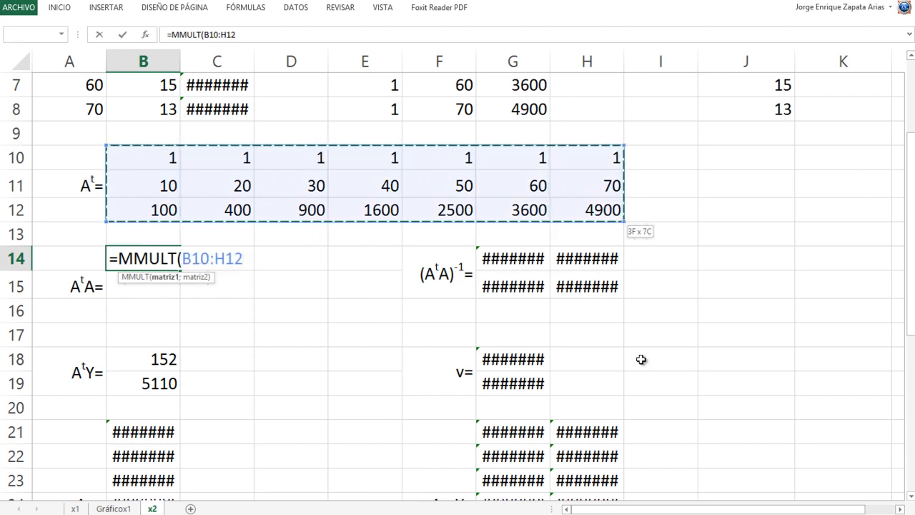
text(;)
key(Up)
key(Up)
key(Up)
key(Up)
key(Up)
key(Up)
key(Up)
key(Up)
key(Up)
key(Up)
key(Up)
key(Up)
key(Right)
key(Right)
key(Right)
key(Down)
key(shift+Right)
key(shift+Down)
key(shift+Down)
key(shift+Down)
key(shift+Down)
key(shift+Right)
key(shift+Down)
key(shift+Down)
key(Return)
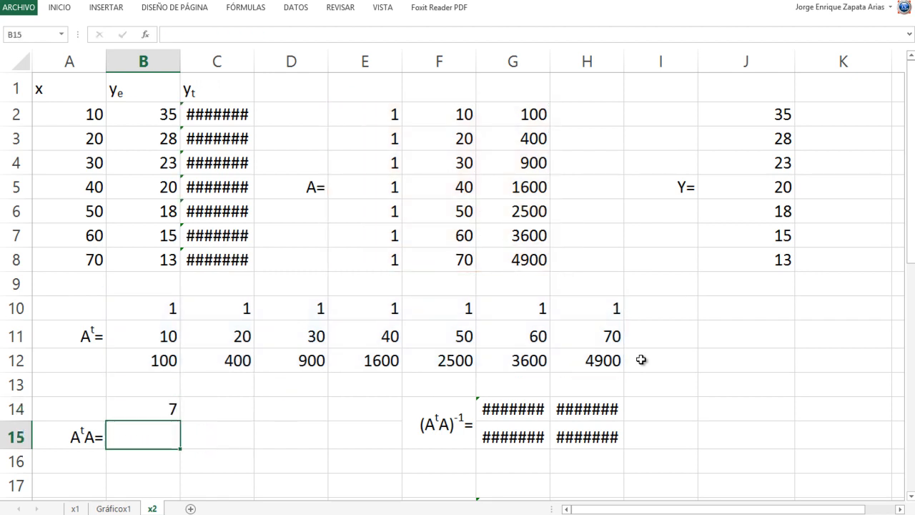
- Extend the MMULT formula in B14 as an array formula over B14:D16
key(Down)
key(Down)
key(Down)
key(Down)
key(Down)
key(Down)
key(Up)
key(Up)
key(Up)
key(Up)
key(Up)
key(Up)
key(Up)
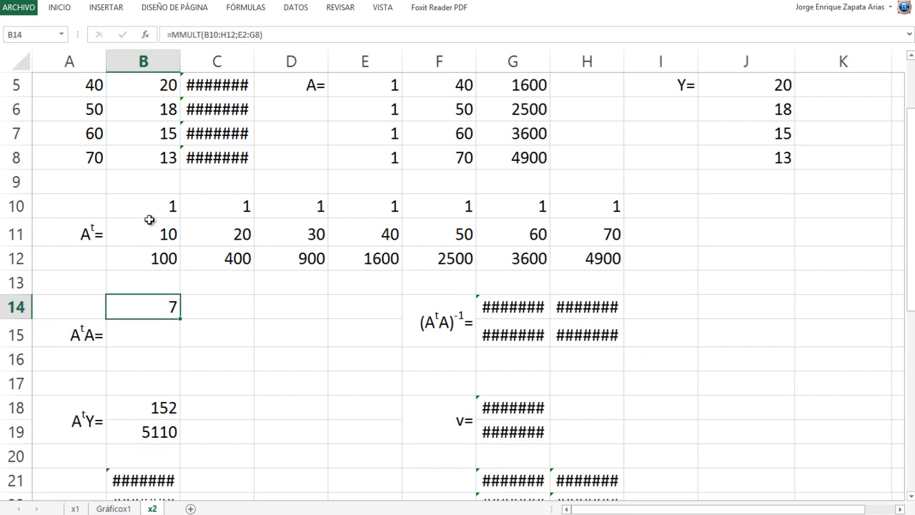
drag(143, 307, 324, 354)
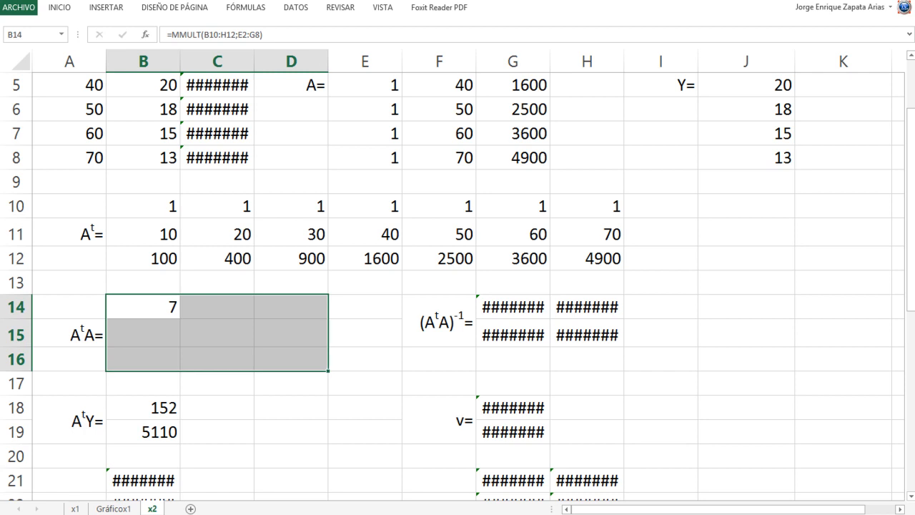
key(F2)
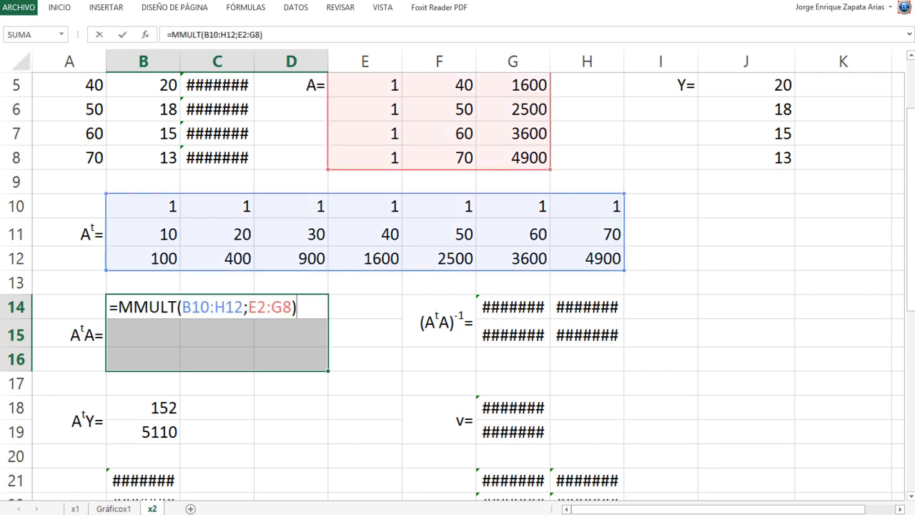
key(ctrl+shift+Return)
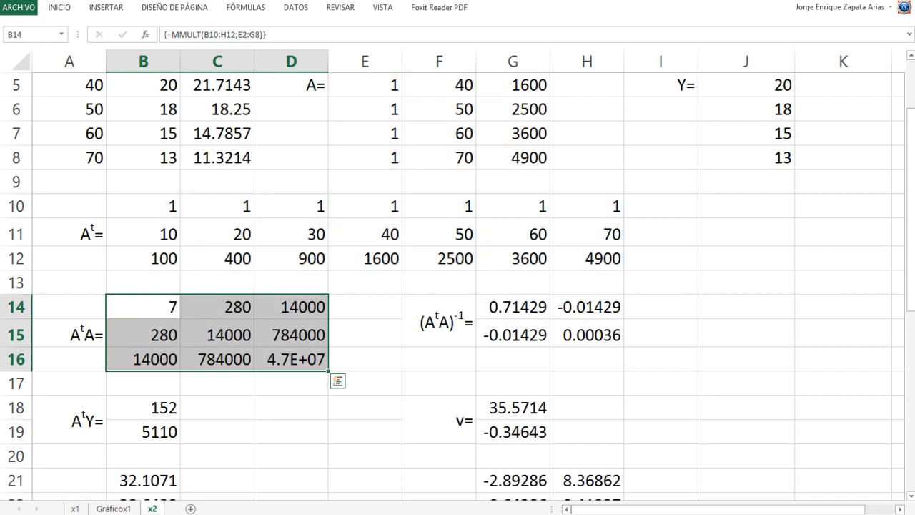
- Unmerge F14:F15 and move the (AᵗA)⁻¹= label down to F15
click(357, 328)
drag(496, 311, 568, 332)
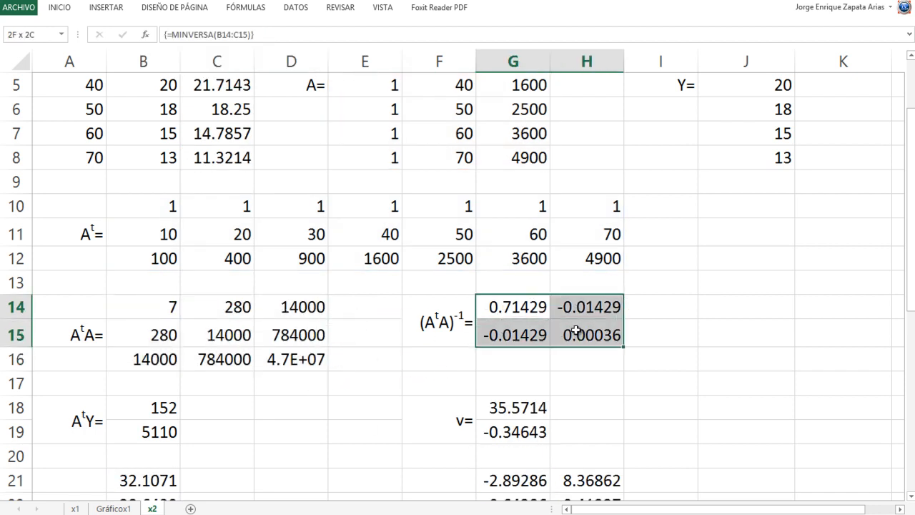
click(435, 310)
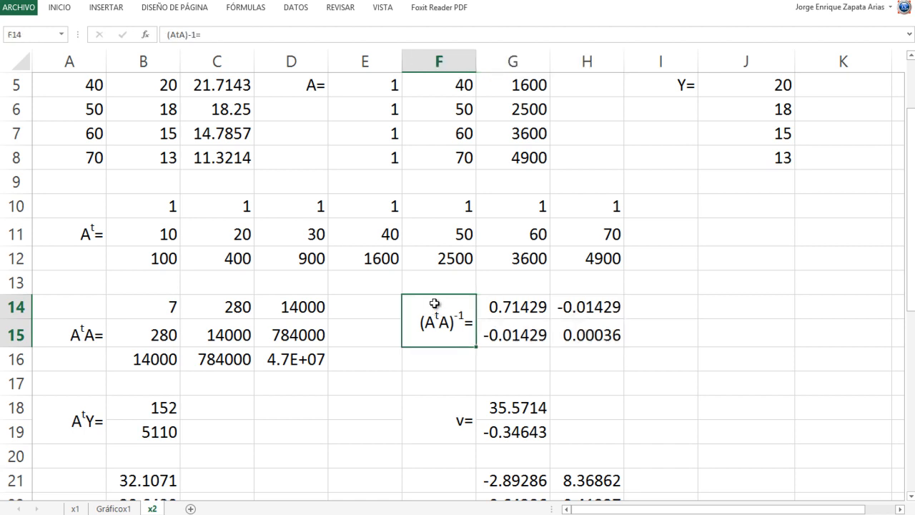
right_click(435, 313)
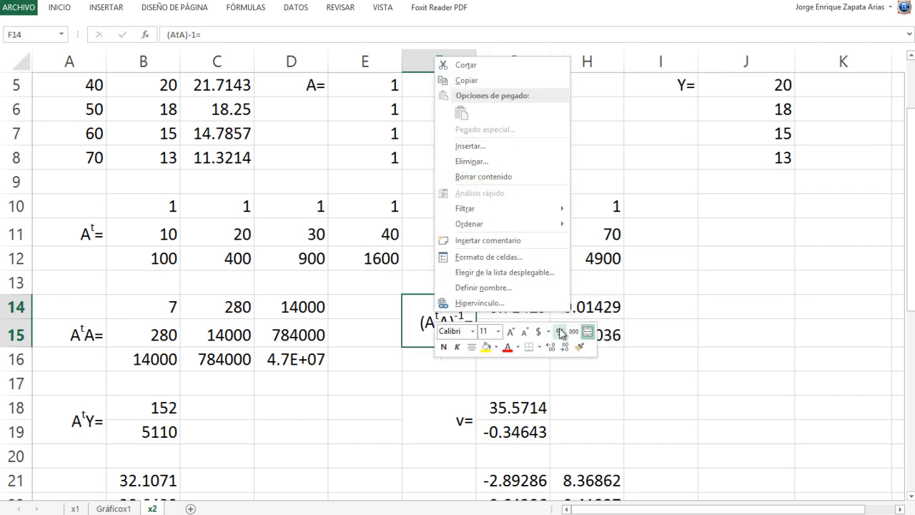
click(588, 331)
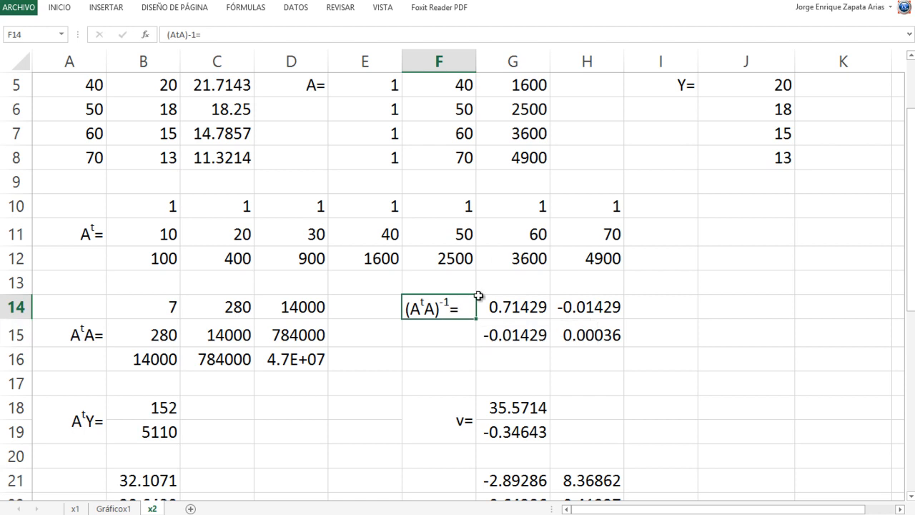
drag(469, 301, 470, 327)
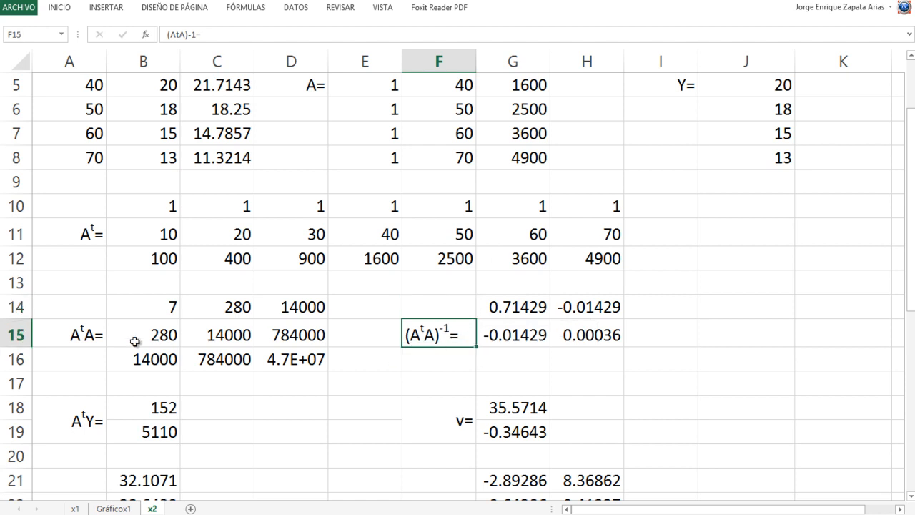
- Copy the right-aligned format of the AᵗA= label in A15 to the (AᵗA)⁻¹= label in F15
right_click(74, 334)
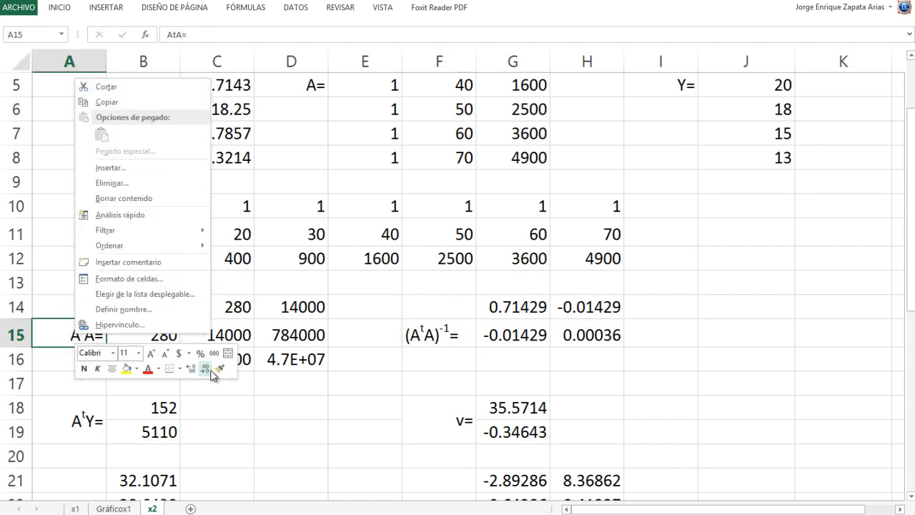
click(220, 369)
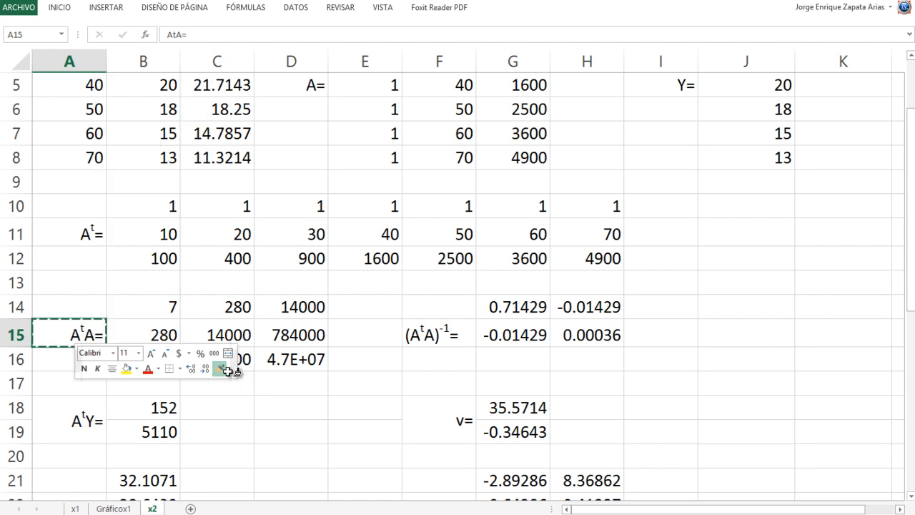
click(430, 335)
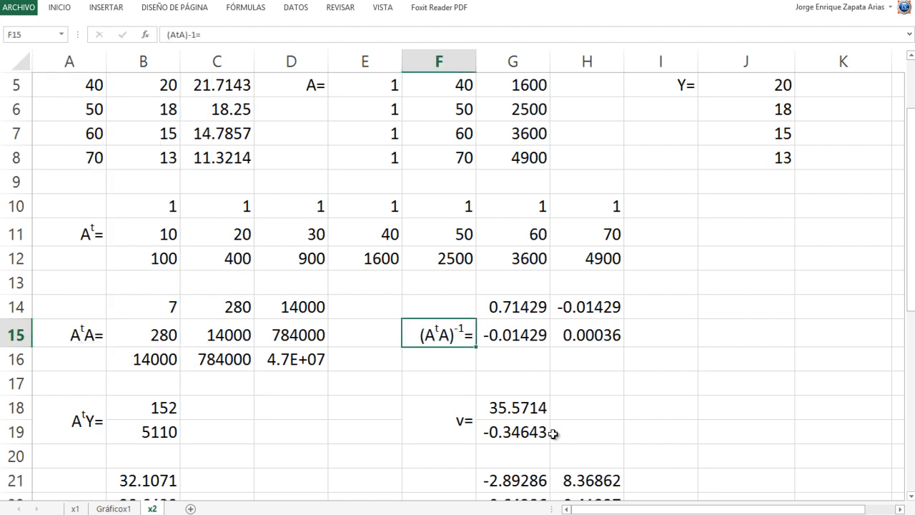
- Clear the old two-by-two inverse matrix from G14:H15
drag(509, 309, 580, 335)
key(Delete)
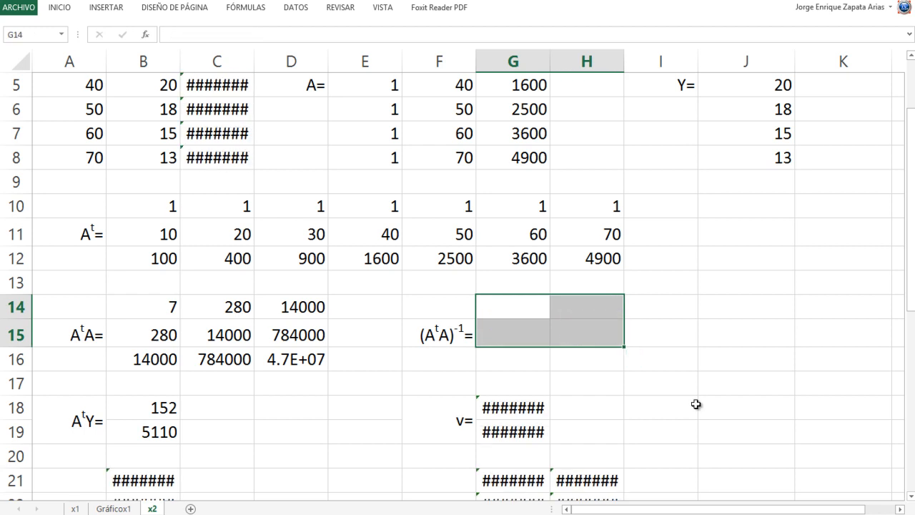
key(Down)
key(Up)
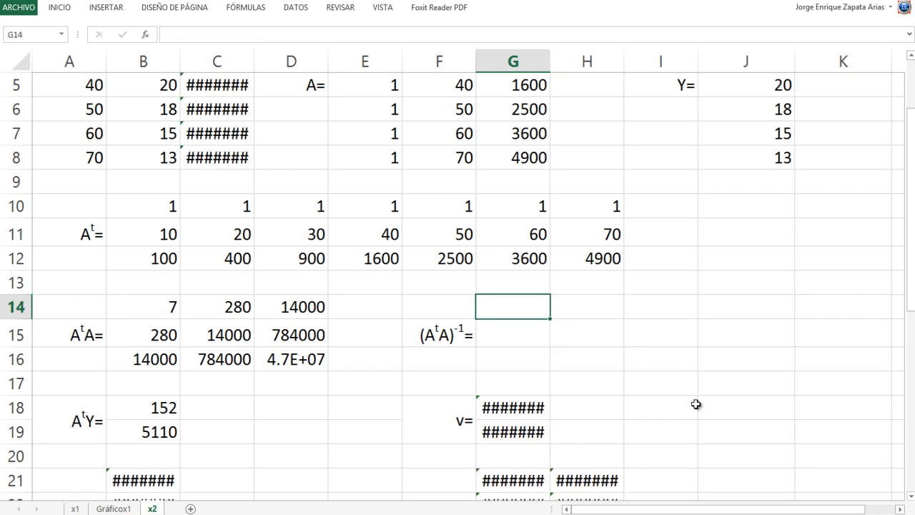
- Enter =MINVERSA(B14:D16) in G14 to invert the three-by-three AᵗA matrix
key(shift+Right)
key(shift+Down)
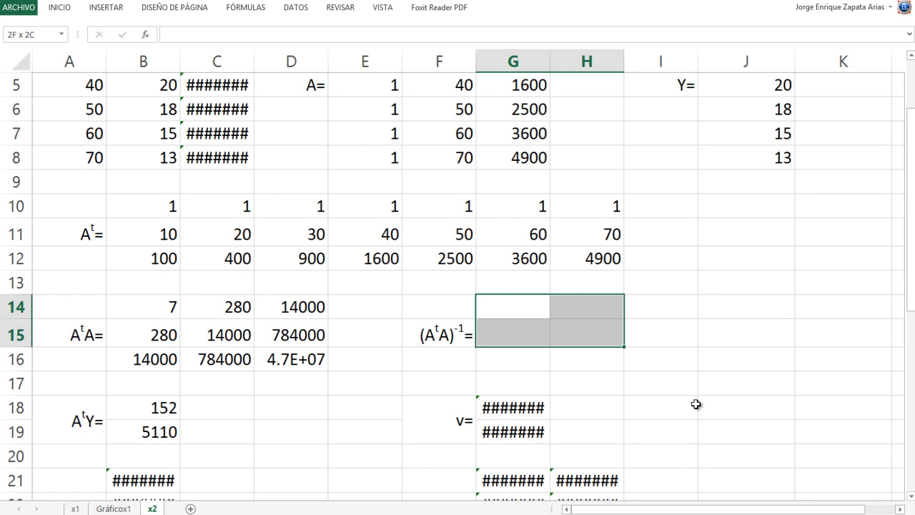
key(shift+Right)
key(shift+Down)
key(Up)
key(Down)
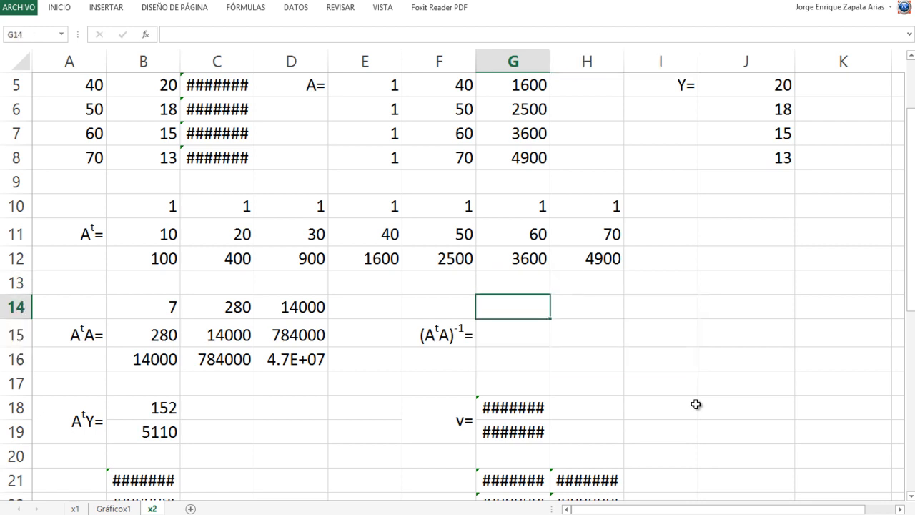
text(=MINV)
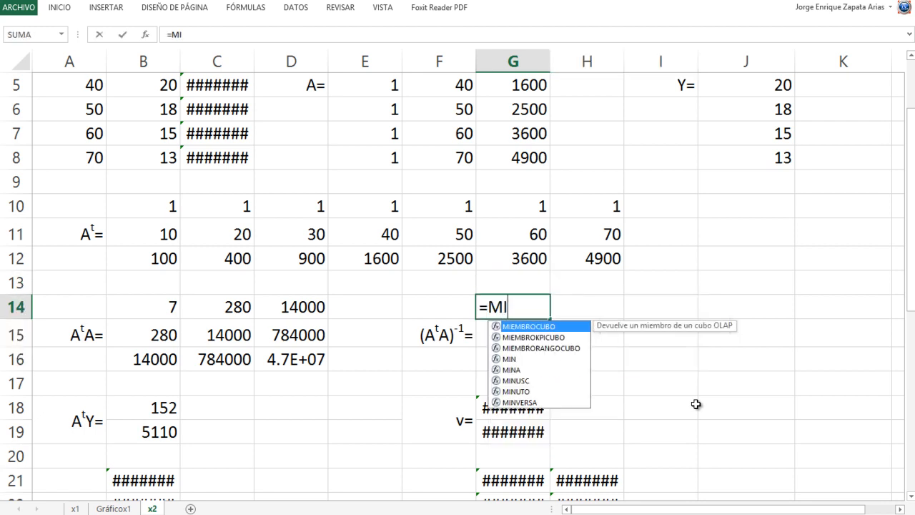
key(Tab)
key(Left)
key(Left)
key(Left)
key(Left)
key(Left)
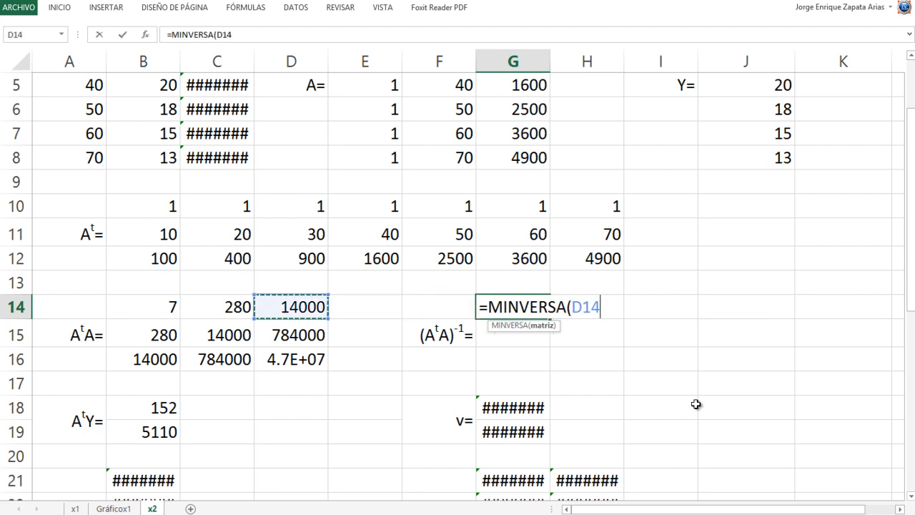
key(shift+Right)
key(shift+Down)
key(shift+Down)
key(shift+Right)
text())
key(ctrl+Return)
key(Return)
key(Up)
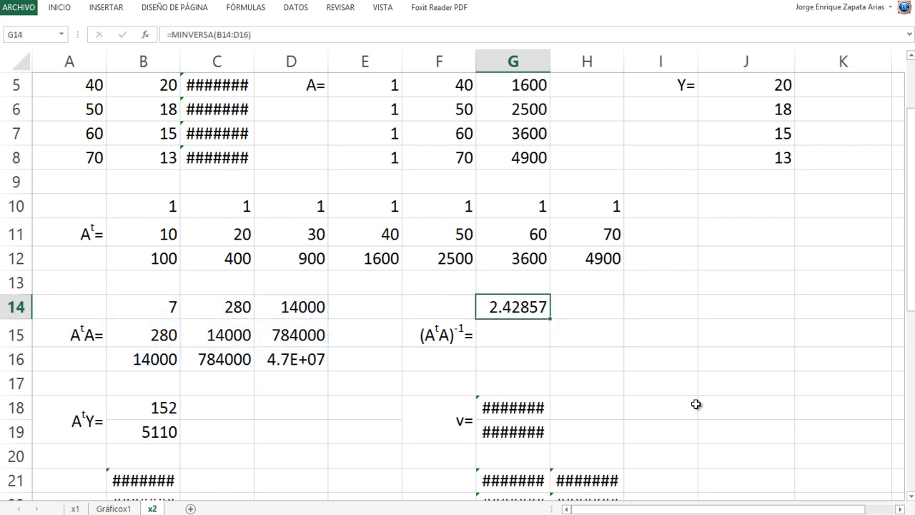
- Extend the MINVERSA(B14:D16) formula over G14:I16 as an array formula for the full three-by-three inverse
key(shift+Right)
key(shift+Right)
key(shift+Down)
key(shift+Down)
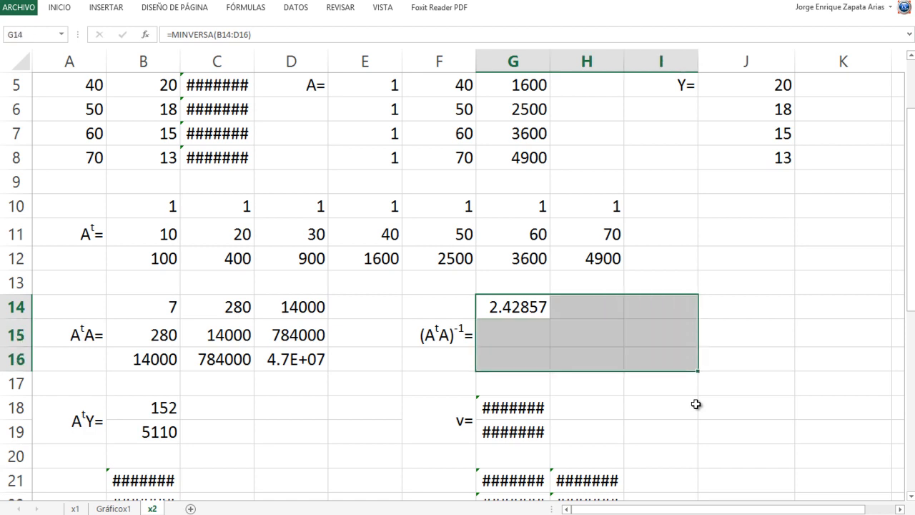
key(F2)
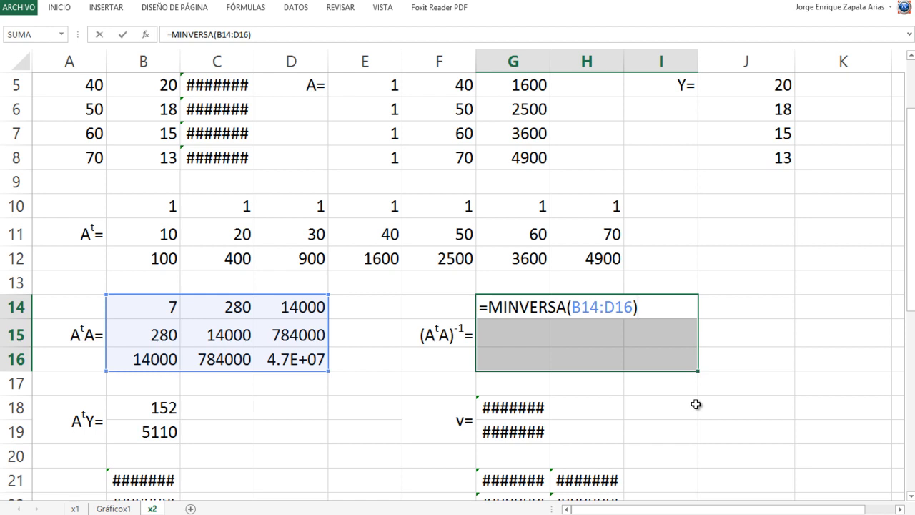
key(ctrl+shift+Return)
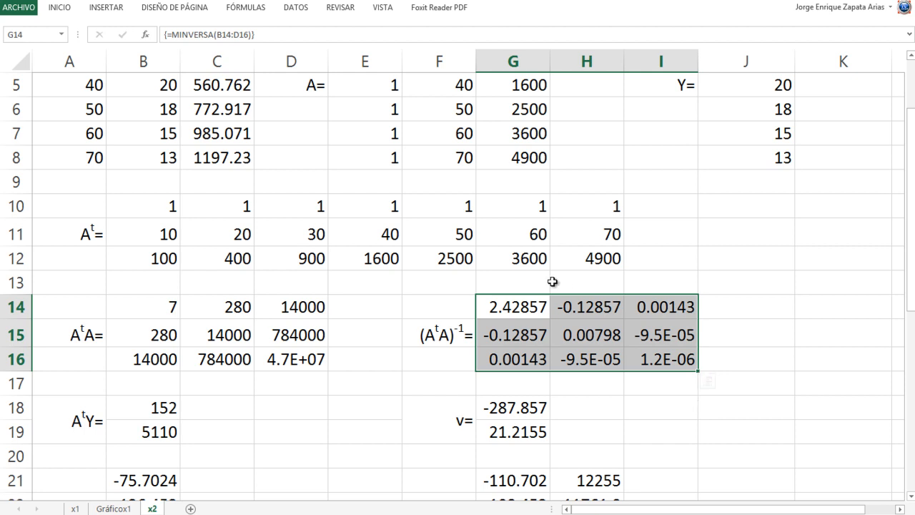
- Insert a blank row at row 20, beneath the AᵗY and v vectors
scroll(318, 472, down, 3)
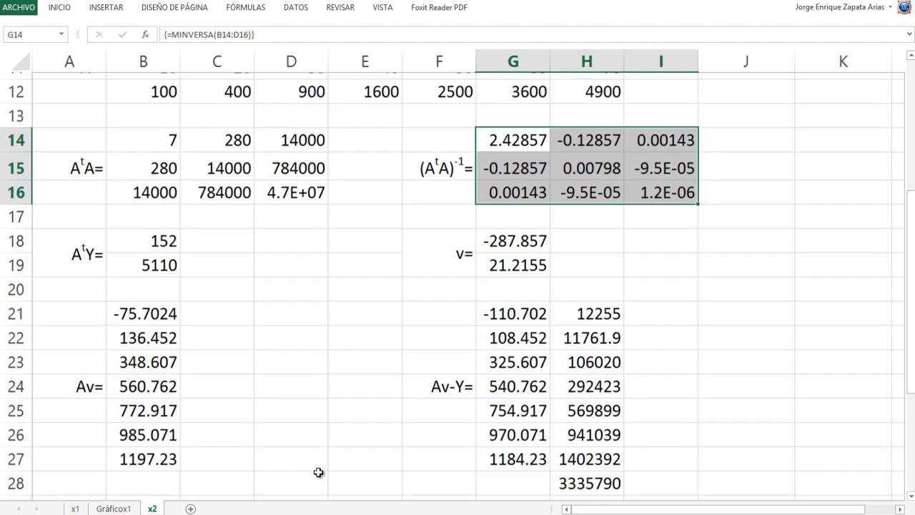
scroll(329, 386, up, 1)
right_click(25, 312)
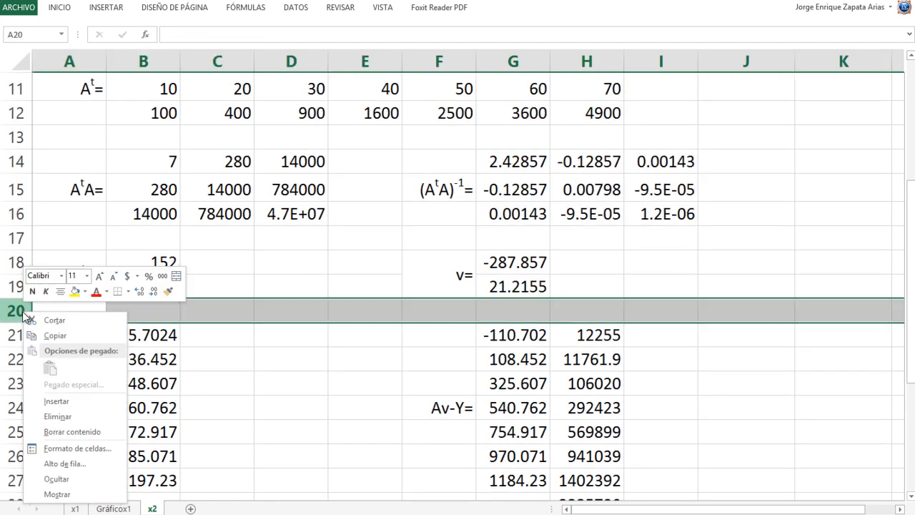
click(77, 398)
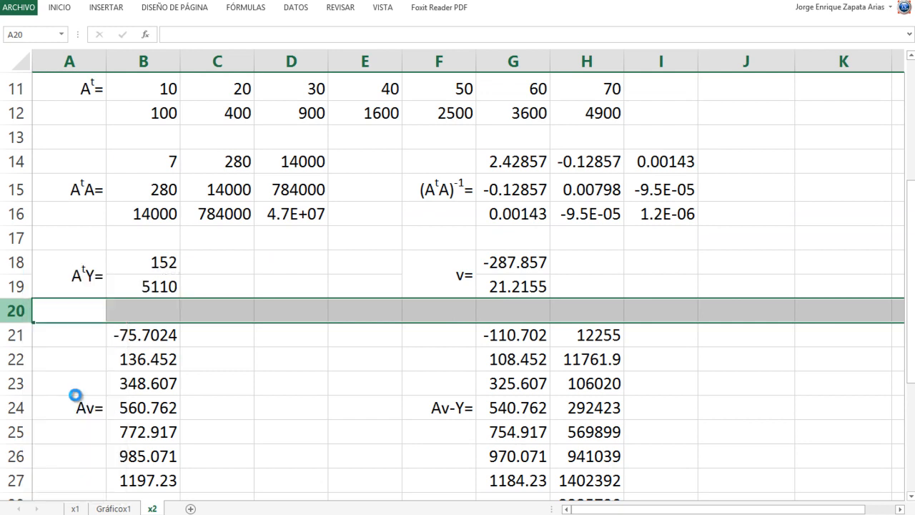
click(163, 309)
- Unmerge A18:A19 and move the AᵗY= label down to A19
click(86, 274)
right_click(81, 276)
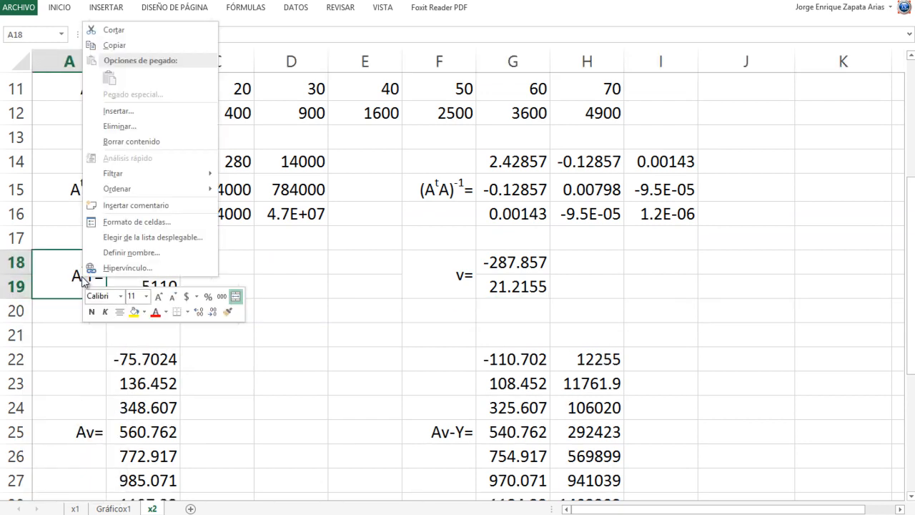
click(235, 296)
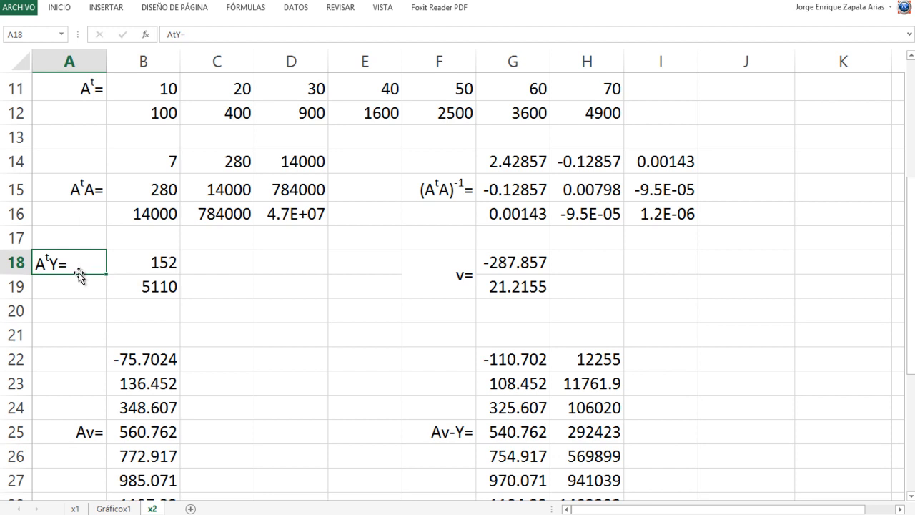
drag(81, 282, 81, 292)
- Copy the right-aligned format of the AᵗA= label in A15 to the AᵗY= label in A19
right_click(96, 192)
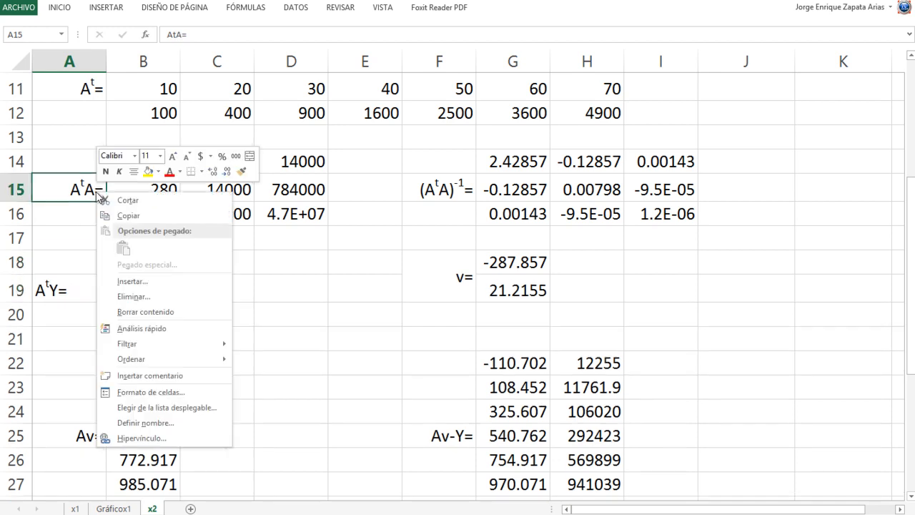
click(242, 172)
click(44, 290)
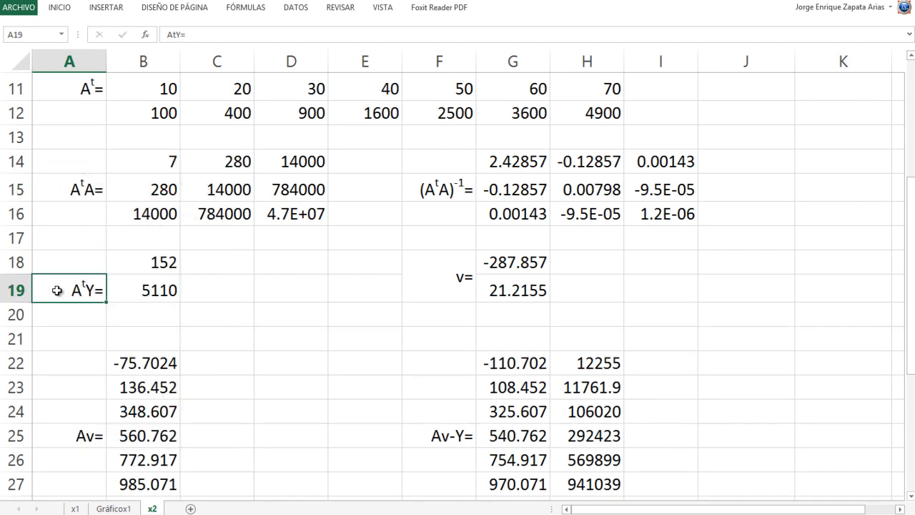
- Unmerge F18:F19 and move the v= label down to F19
right_click(449, 288)
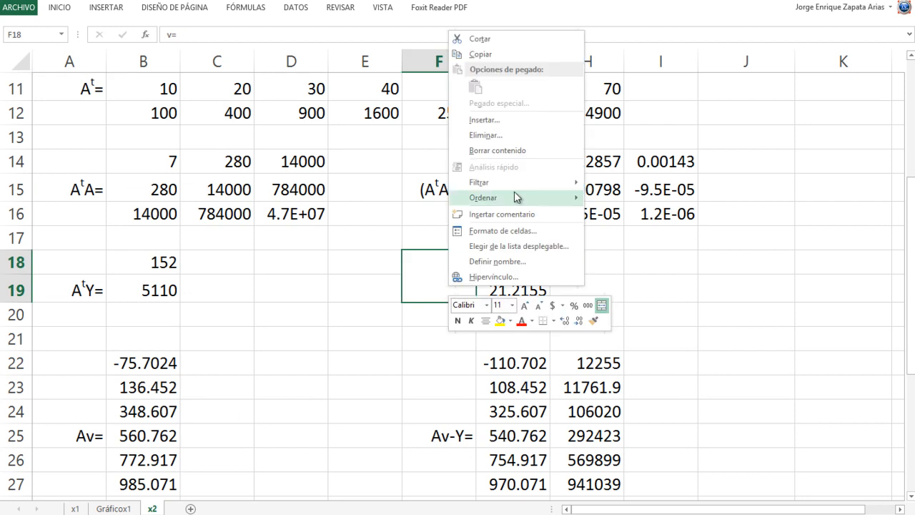
click(601, 305)
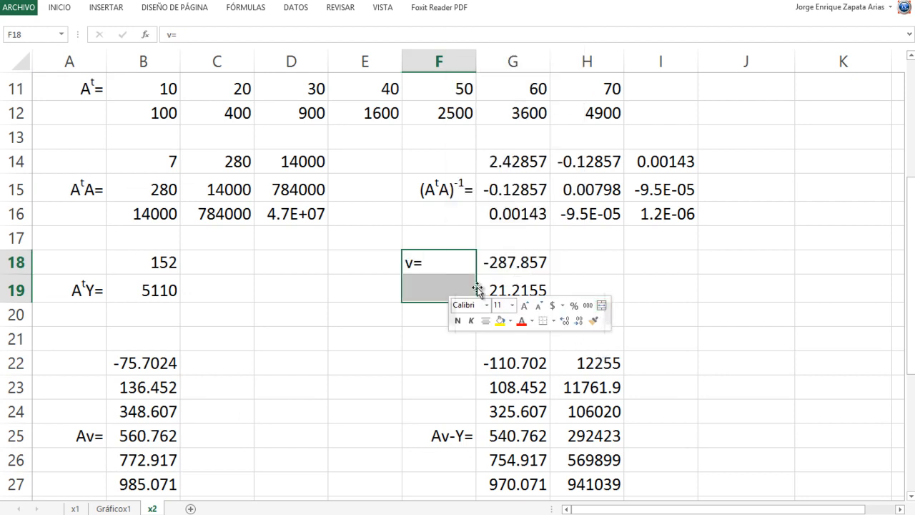
click(458, 272)
drag(457, 275, 449, 290)
- Copy the right-aligned format of the AᵗY= label in A19 to the v= label in F19
click(100, 288)
right_click(100, 288)
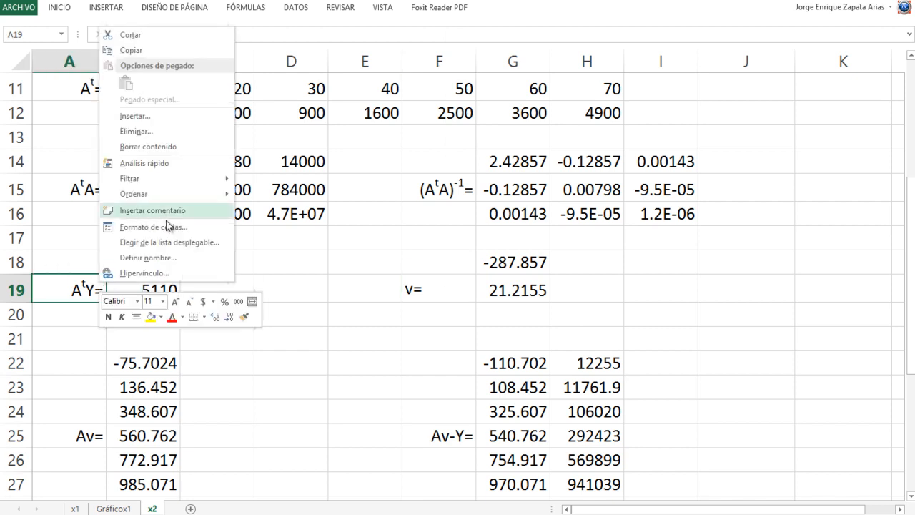
click(244, 317)
click(456, 293)
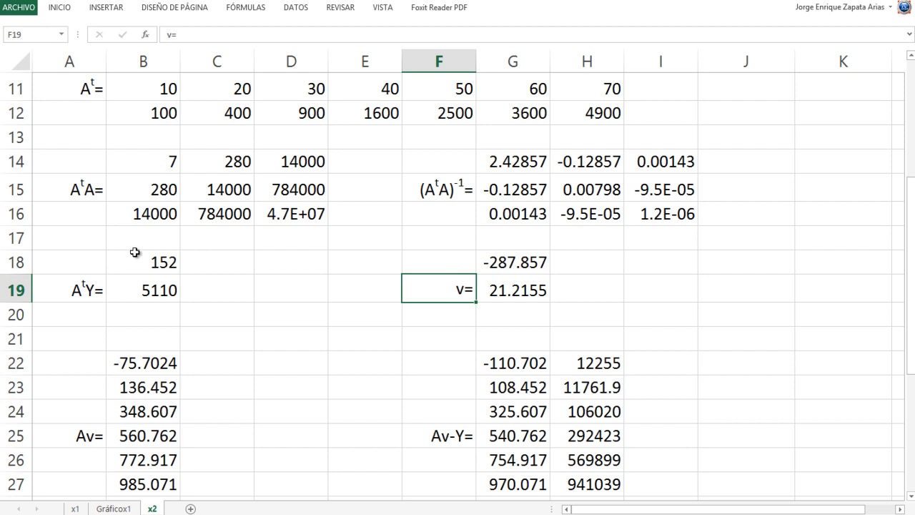
- Clear the old two-element AᵗY vector from B18:B19
drag(135, 262, 139, 289)
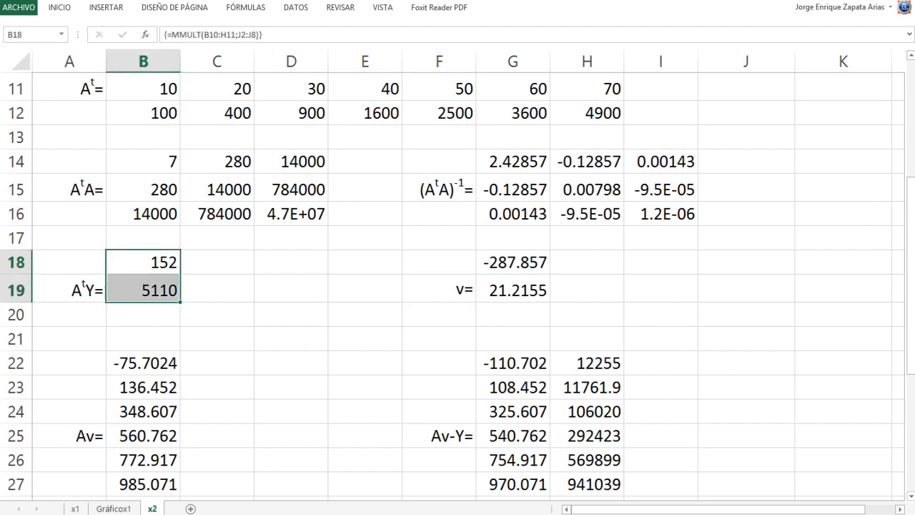
key(Delete)
key(Down)
key(Up)
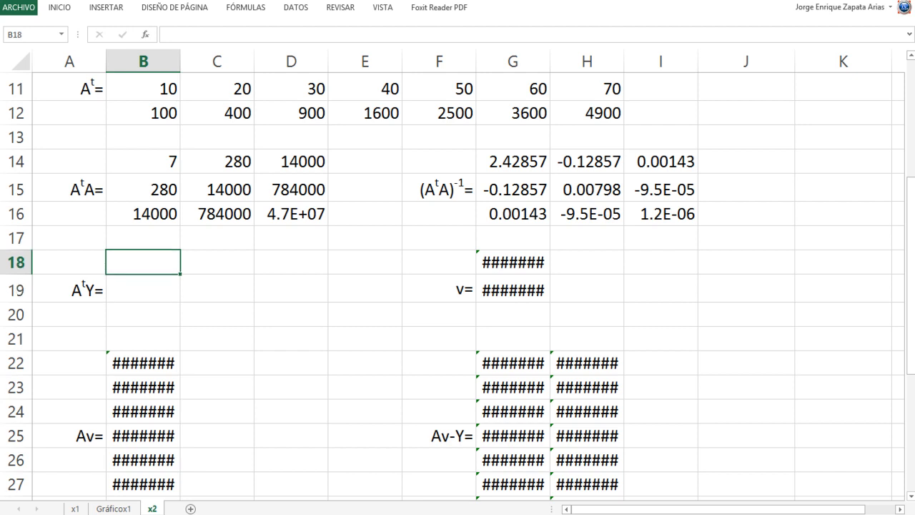
- Enter =MMULT(B10:H12;J2:J8) in B18 to multiply the three-row Aᵗ by Y
text(=MM)
key(Tab)
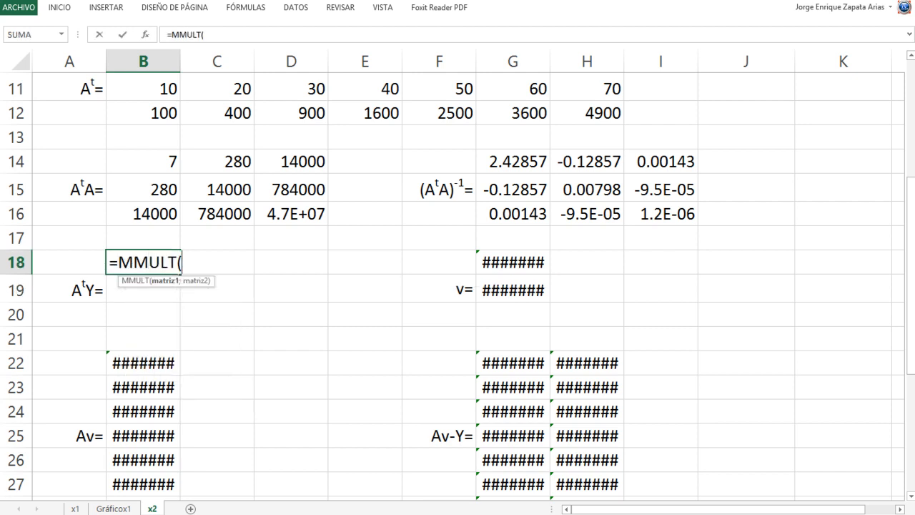
key(Up)
key(Up)
key(Up)
key(Up)
key(Up)
key(Up)
key(Up)
key(Up)
key(Up)
key(Up)
key(Down)
key(Down)
key(shift+Right)
key(shift+Right)
key(shift+Right)
key(shift+Right)
key(shift+Right)
key(shift+Right)
key(shift+Down)
key(shift+Down)
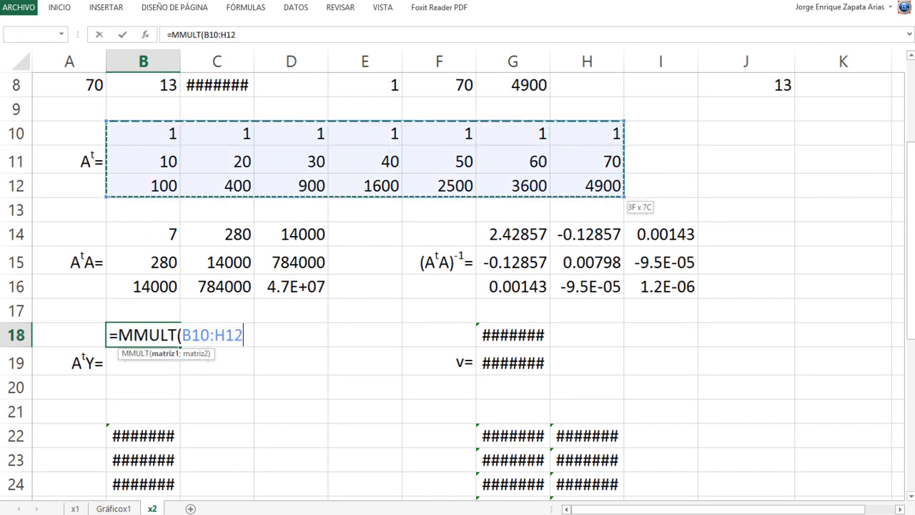
text(;)
key(Up)
key(Up)
key(Up)
key(Up)
key(Up)
key(Up)
key(Up)
key(Up)
key(Up)
key(Up)
key(Up)
key(Up)
key(Up)
key(Up)
key(Up)
key(Up)
key(Up)
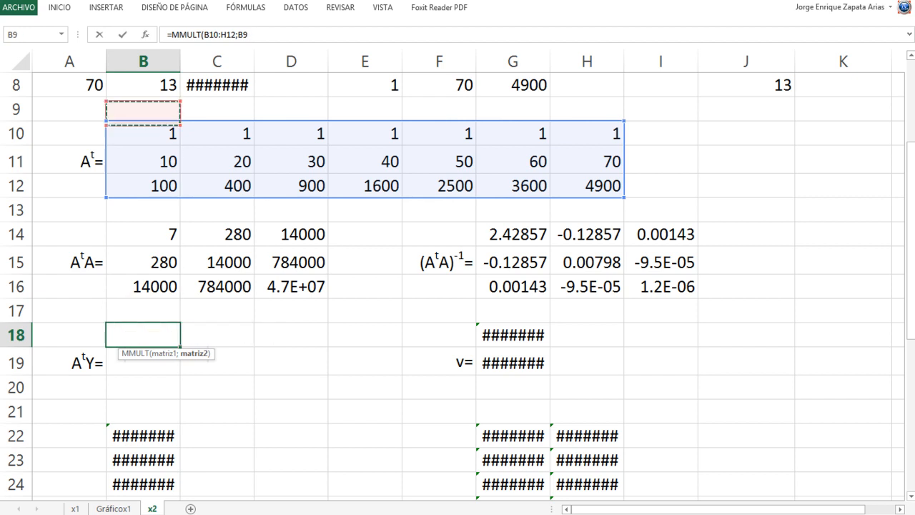
key(Right)
key(Right)
key(Right)
key(Right)
key(Right)
key(Right)
key(Right)
key(Right)
key(Down)
key(shift+Down)
key(shift+Down)
key(shift+Down)
key(shift+Down)
key(shift+Down)
key(shift+Down)
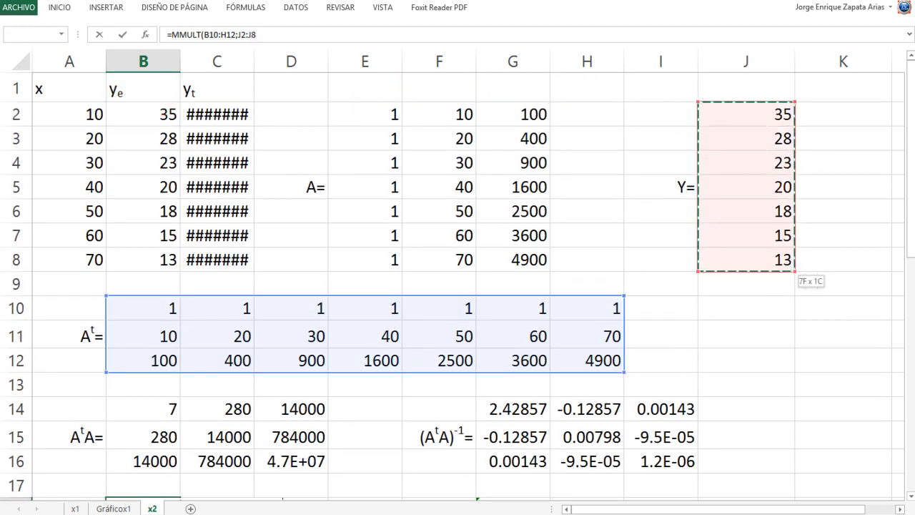
key(Return)
- Extend the AᵗY product formula over B18:B20 as an array formula
key(Down)
key(Down)
key(Down)
key(Down)
key(Up)
key(Up)
key(Up)
key(Up)
key(Up)
key(Up)
key(Down)
key(shift+Down)
key(shift+Down)
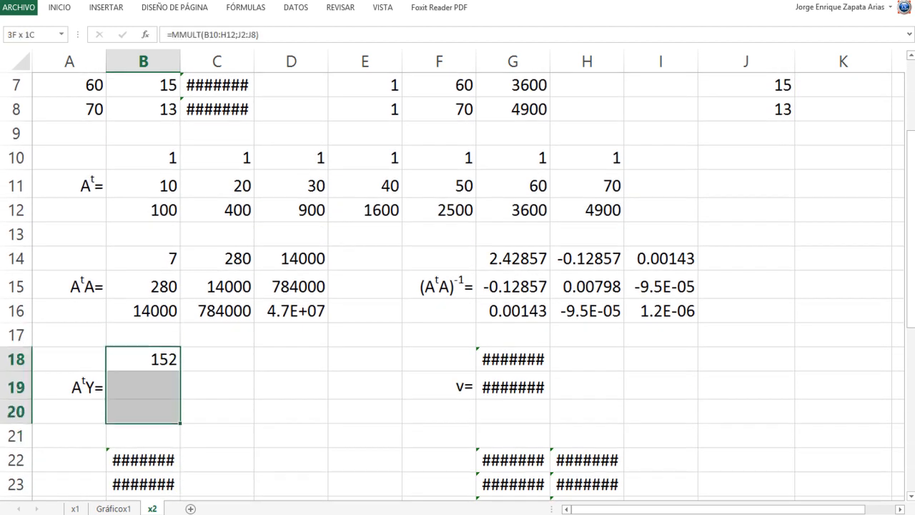
key(F2)
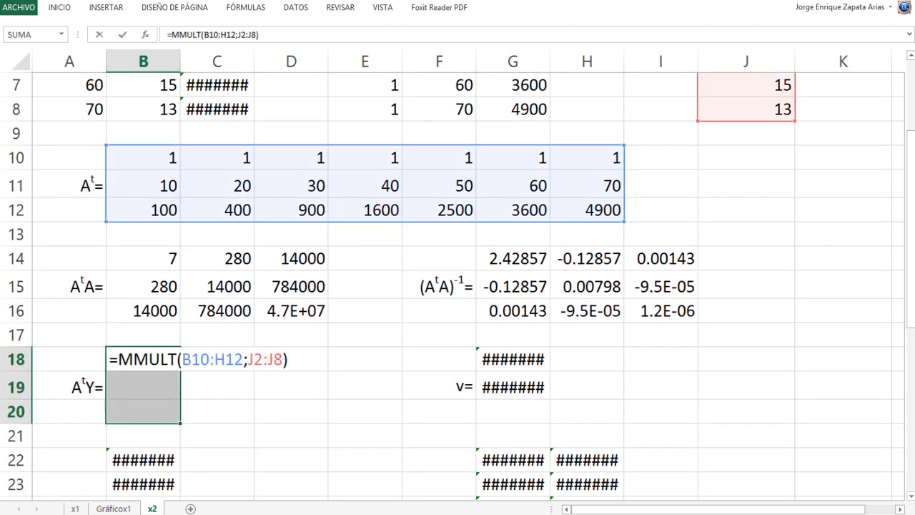
key(ctrl+shift+Return)
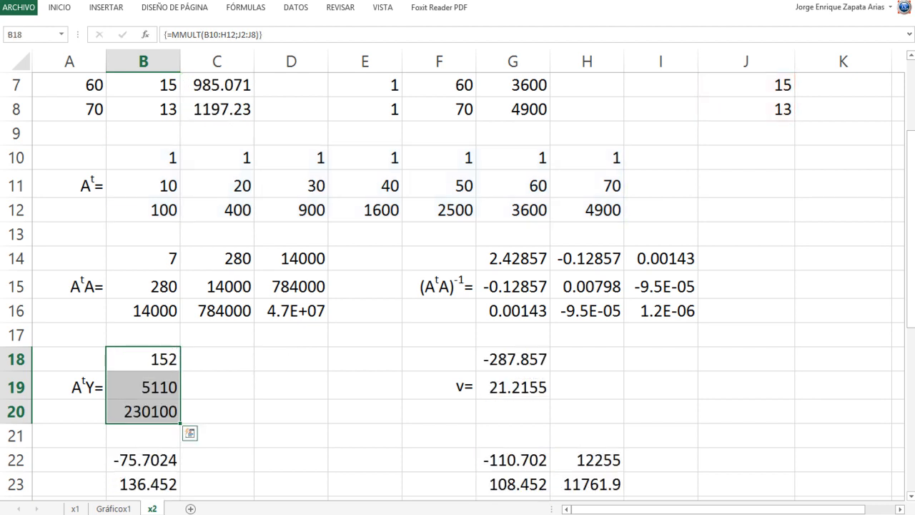
- Clear the old two-element v vector from G18:G19
key(Right)
key(Right)
key(Right)
key(Right)
key(Right)
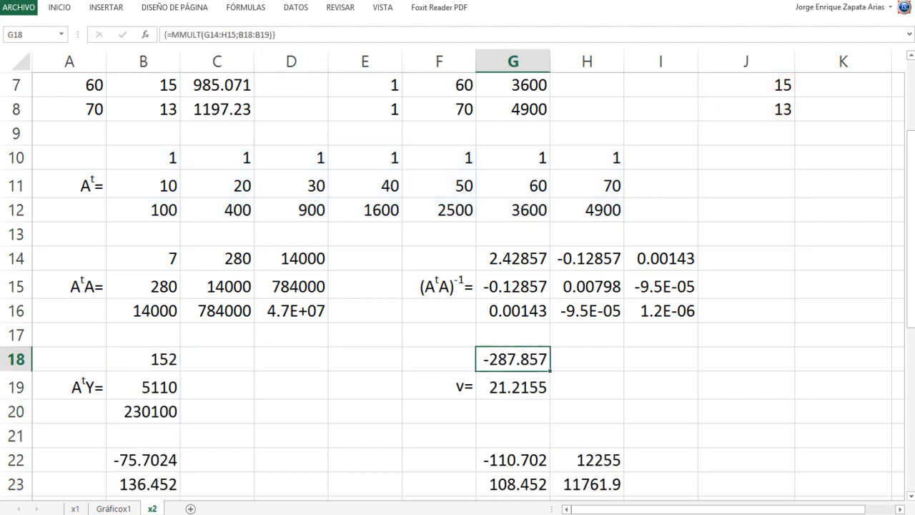
key(shift+Down)
key(shift+Down)
key(shift+Up)
key(Delete)
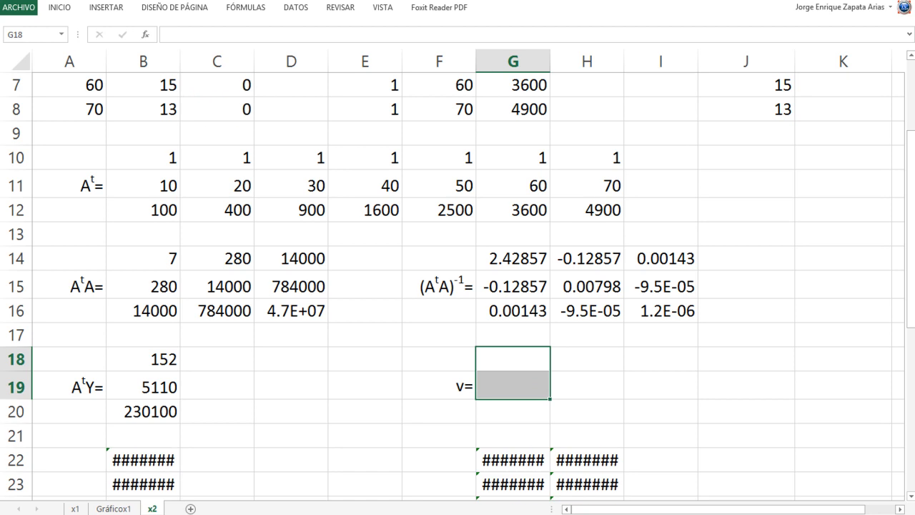
key(shift+Up)
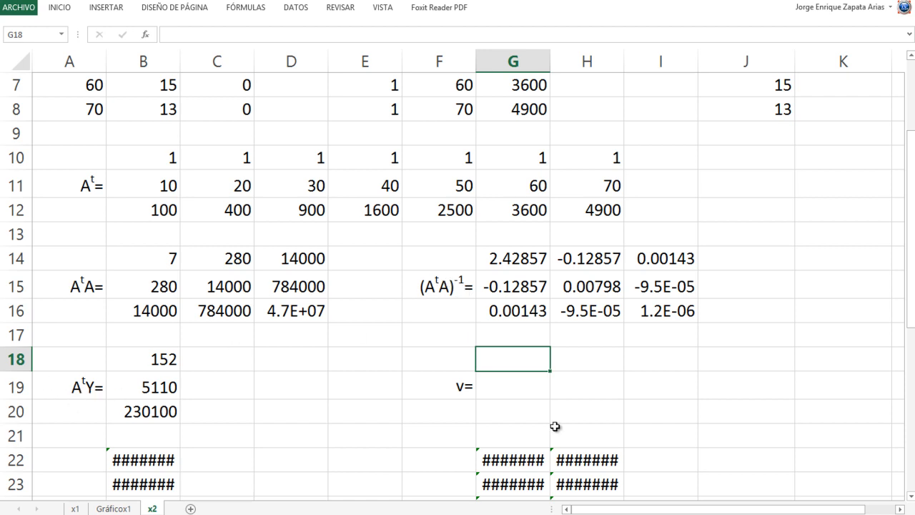
- Enter =MMULT(G14:I16;B18:B20) in G18 to multiply (AᵗA)⁻¹ by AᵗY
text(=MMULT()
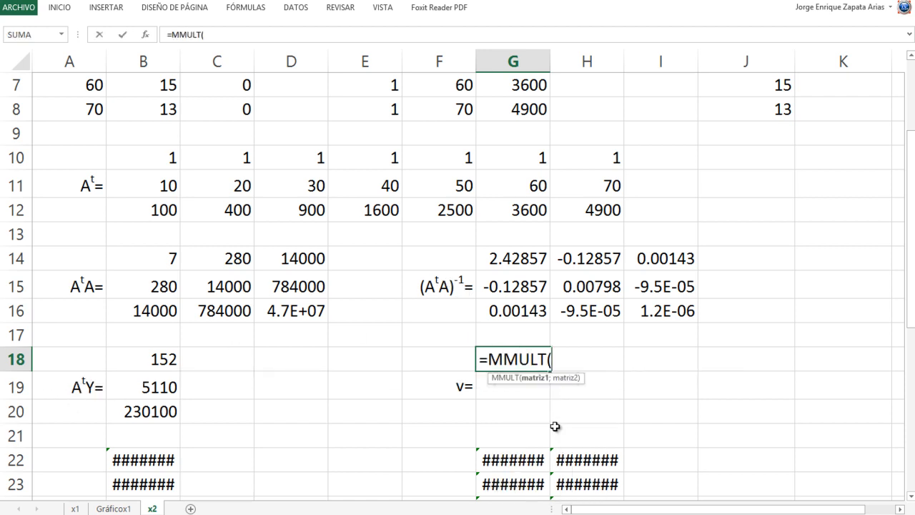
drag(498, 256, 633, 298)
text(;)
drag(140, 361, 136, 412)
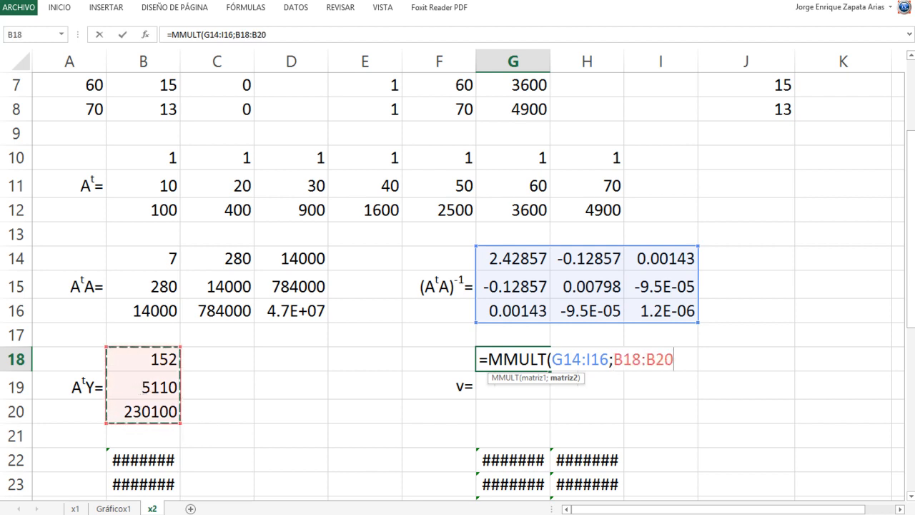
text())
key(Return)
- Extend the v product formula over G18:G20 as an array formula for the three coefficients
key(Up)
key(shift+Down)
key(shift+Down)
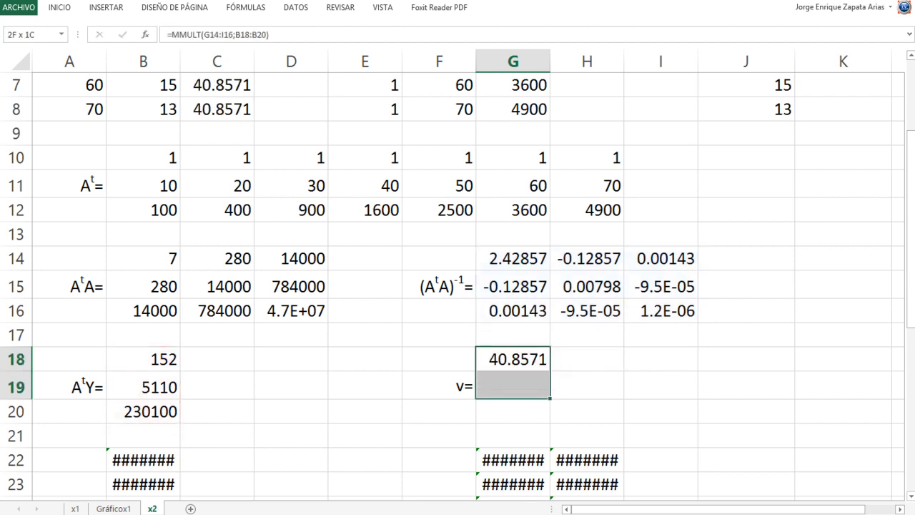
key(F2)
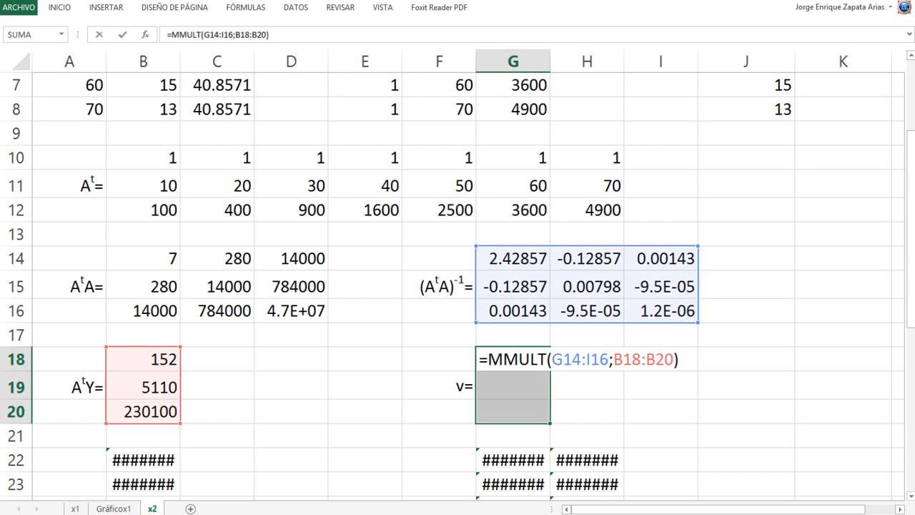
key(ctrl+shift+Return)
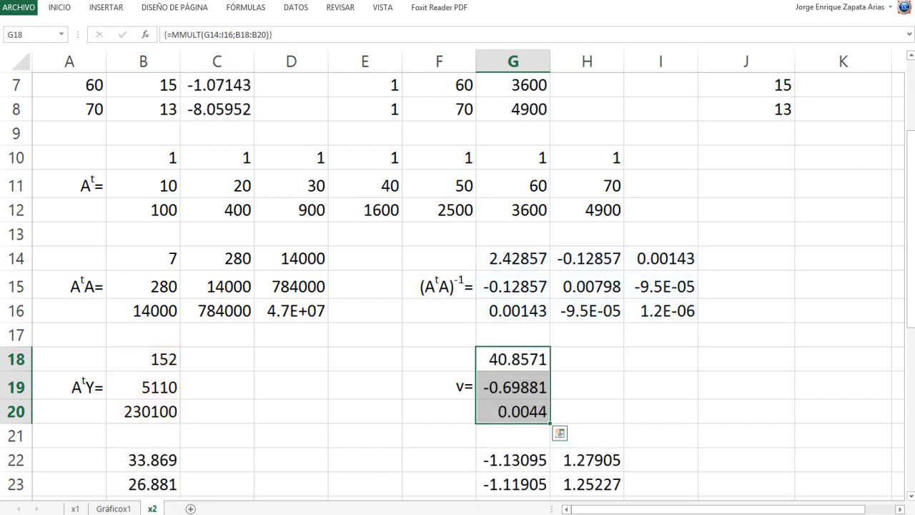
- Inspect the Av array formula in B22 and the ranges it multiplies
scroll(399, 489, down, 2)
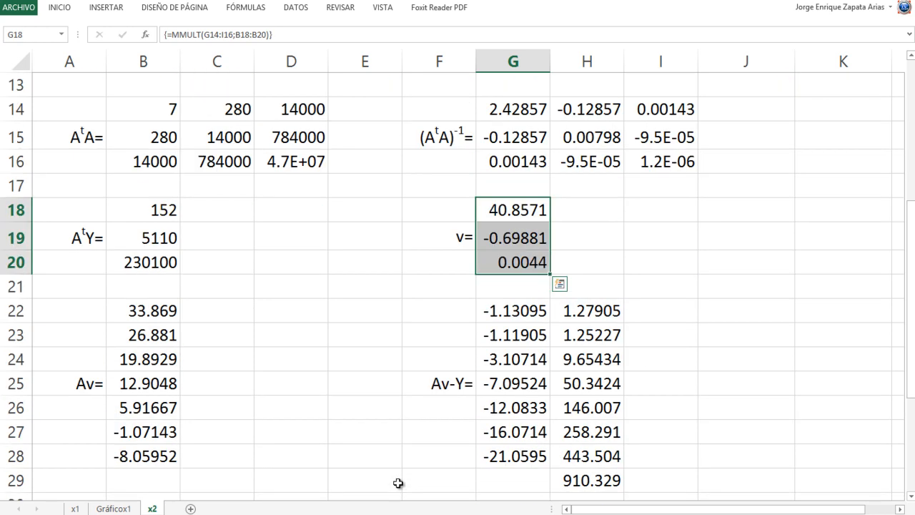
scroll(398, 484, down, 1)
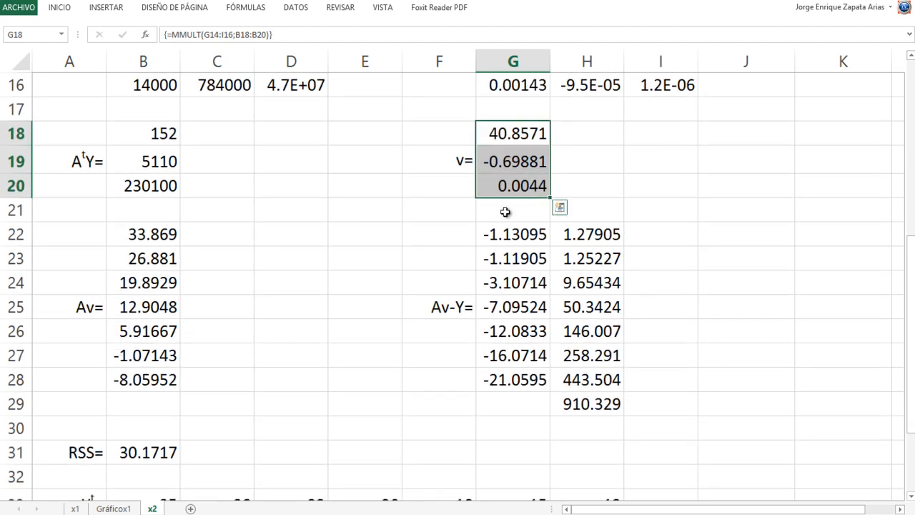
click(139, 234)
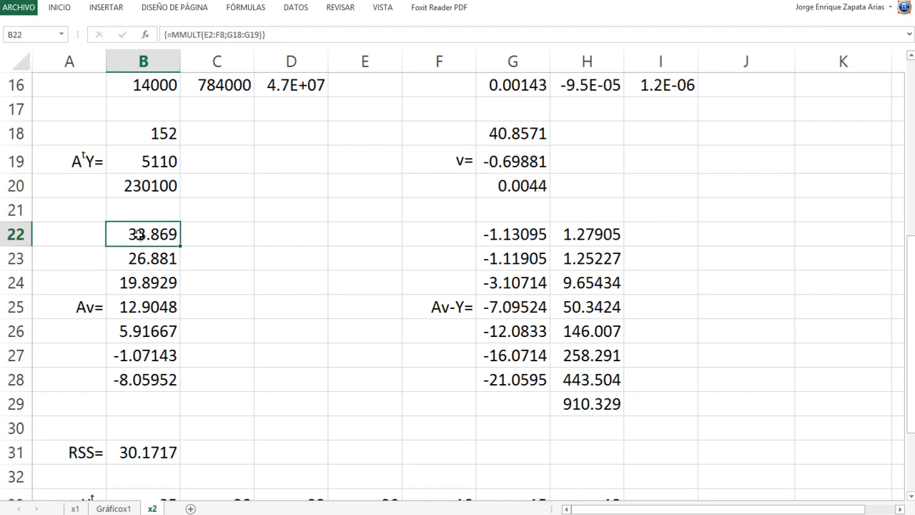
double_click(143, 234)
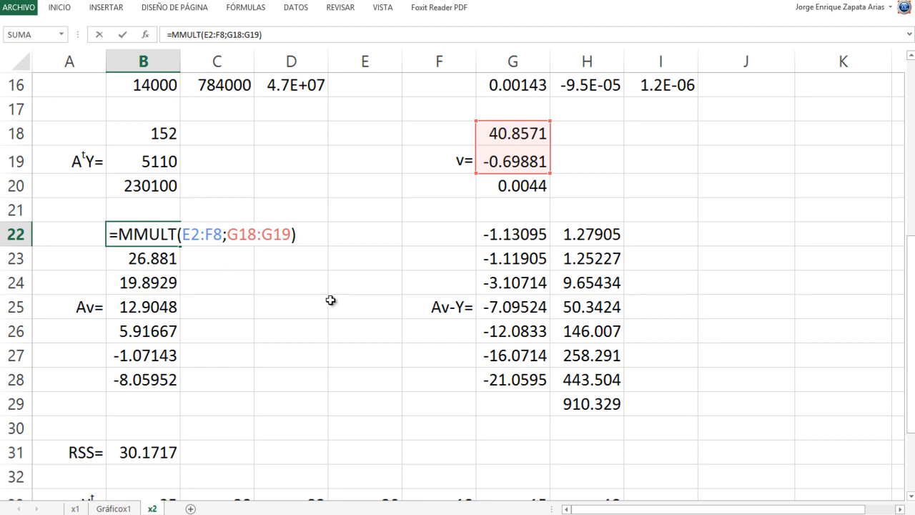
scroll(327, 298, up, 5)
scroll(299, 308, down, 4)
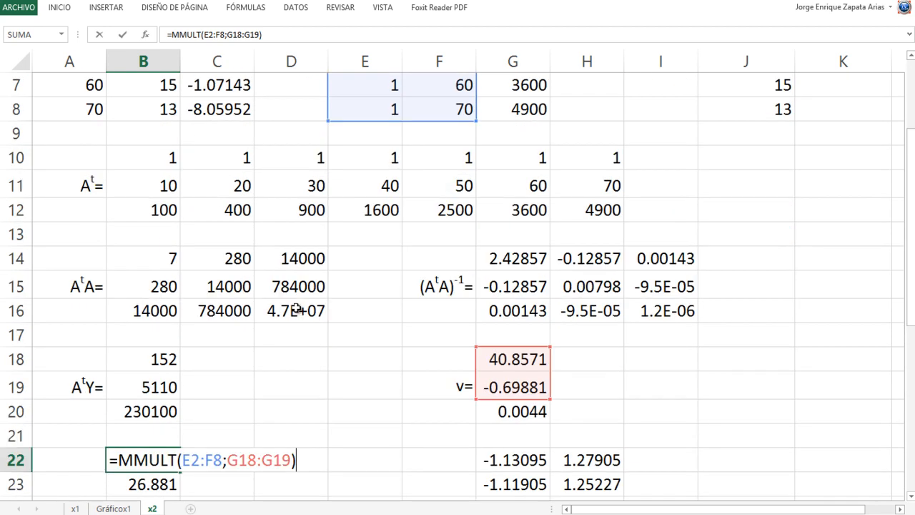
key(ctrl+shift+Return)
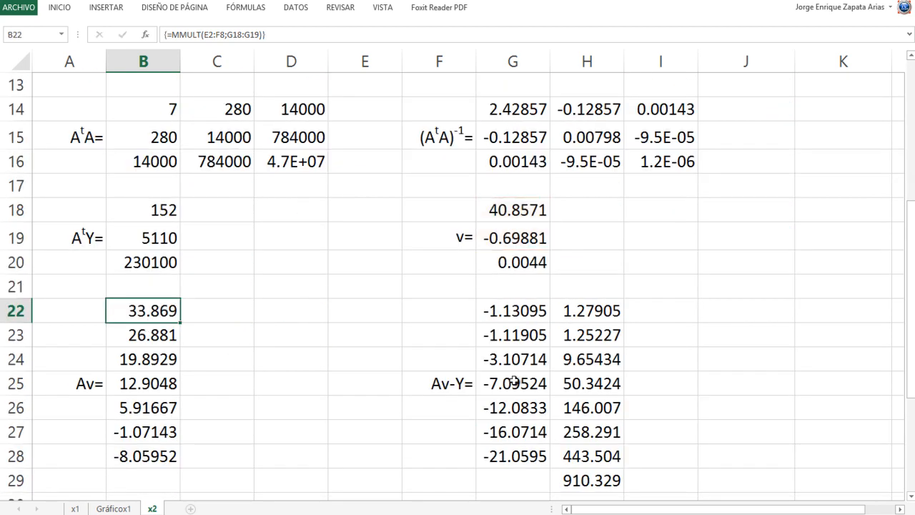
- Try to change the existing Av array formula to multiply E2:G8 by G18:G20
key(shift+Down)
key(shift+Down)
key(shift+Down)
key(shift+Down)
key(shift+Down)
key(shift+Down)
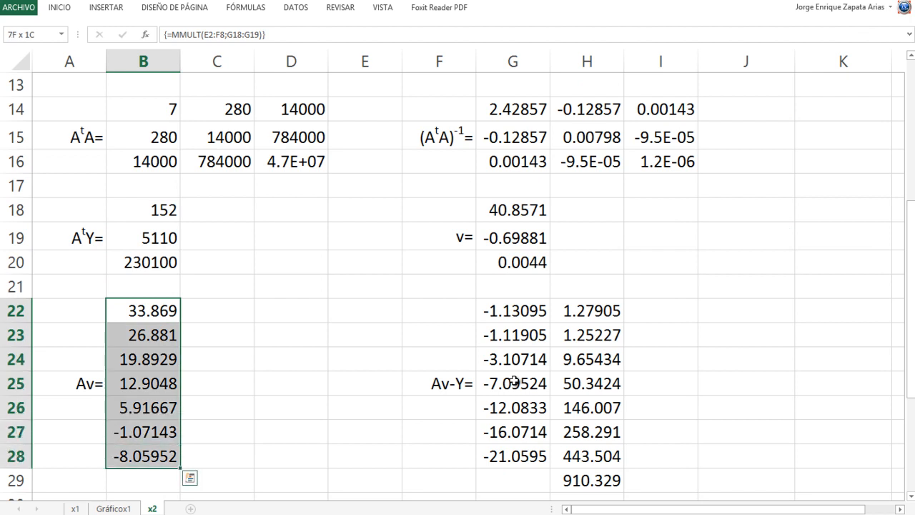
key(Down)
key(Up)
key(Up)
key(Down)
key(F2)
scroll(515, 381, up, 4)
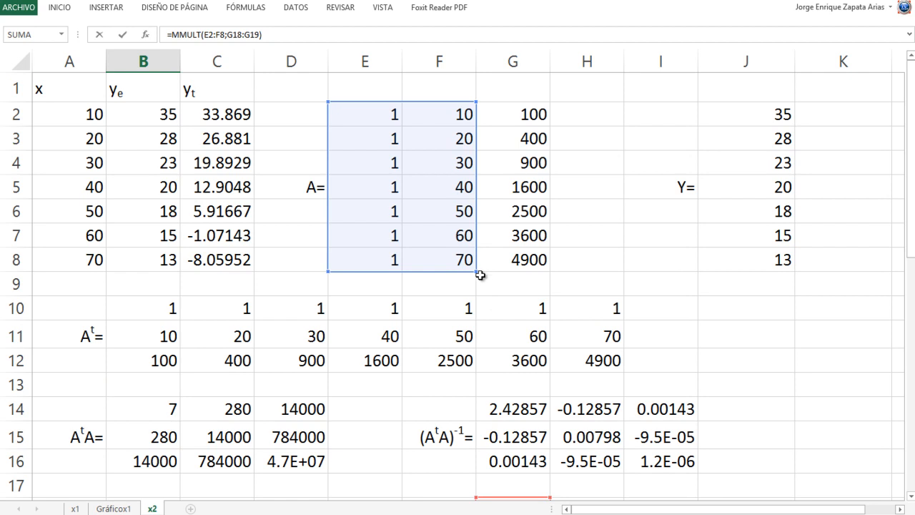
drag(476, 270, 550, 270)
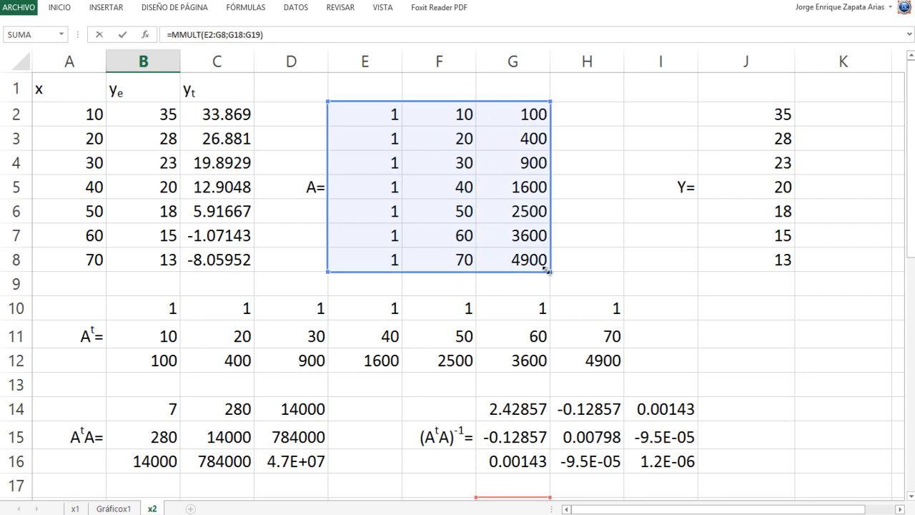
scroll(478, 322, down, 2)
scroll(479, 324, down, 1)
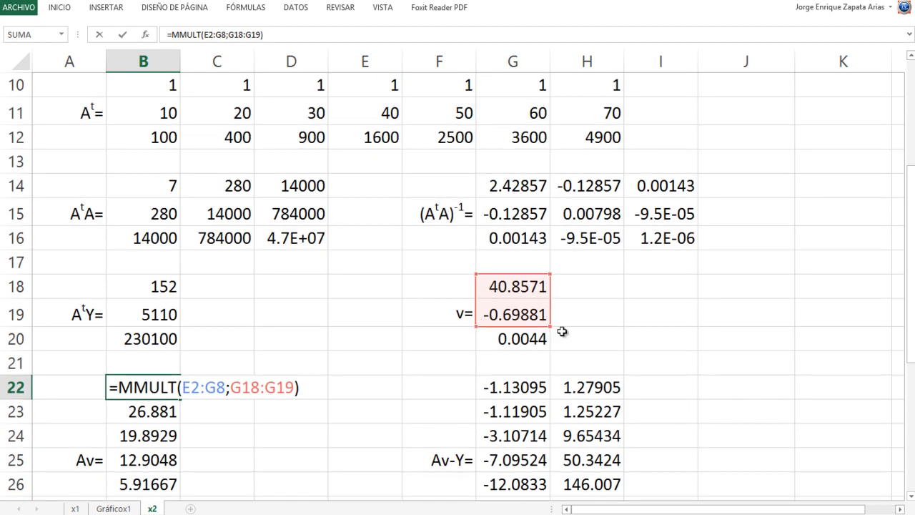
drag(550, 328, 550, 350)
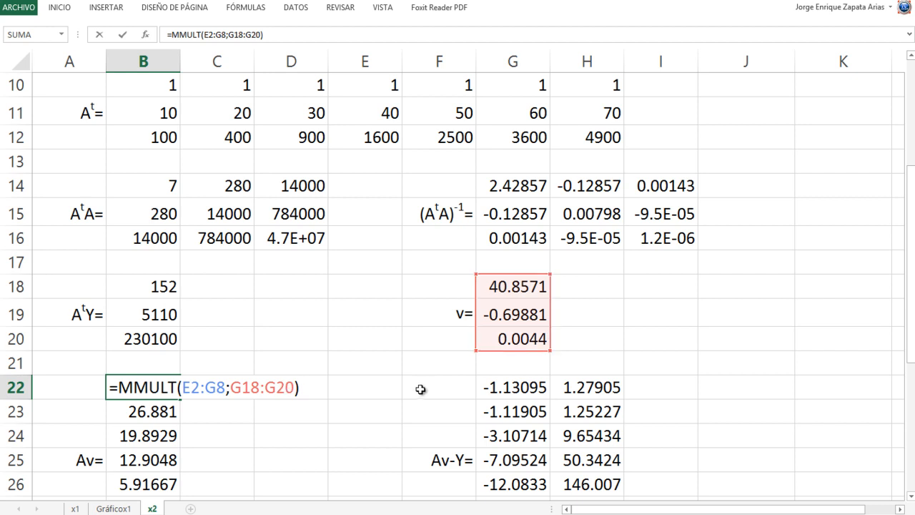
key(Return)
key(Return)
key(Escape)
- Clear the old linear-model Av vector from B22:B28
key(shift+Down)
key(shift+Down)
key(shift+Down)
key(shift+Down)
key(shift+Down)
key(shift+Down)
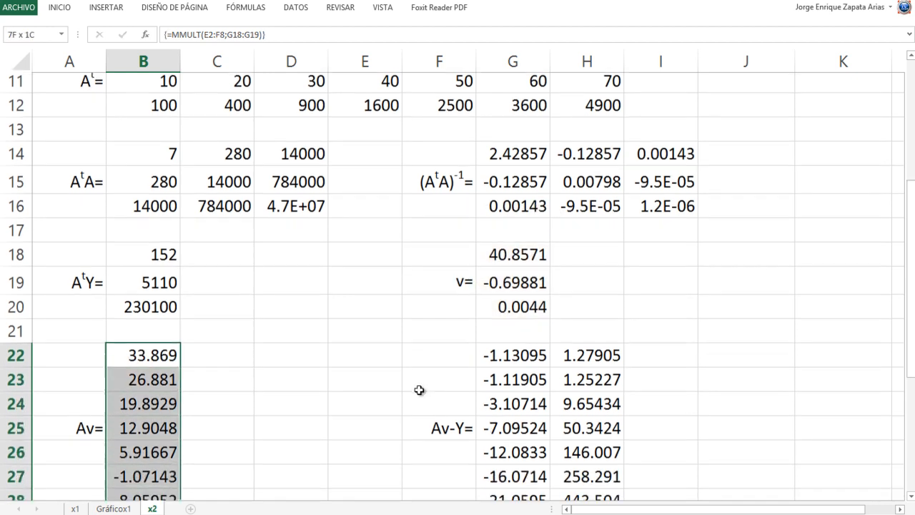
key(shift+Down)
key(shift+Down)
key(shift+Down)
key(shift+Up)
key(shift+Up)
key(shift+Up)
key(shift+Up)
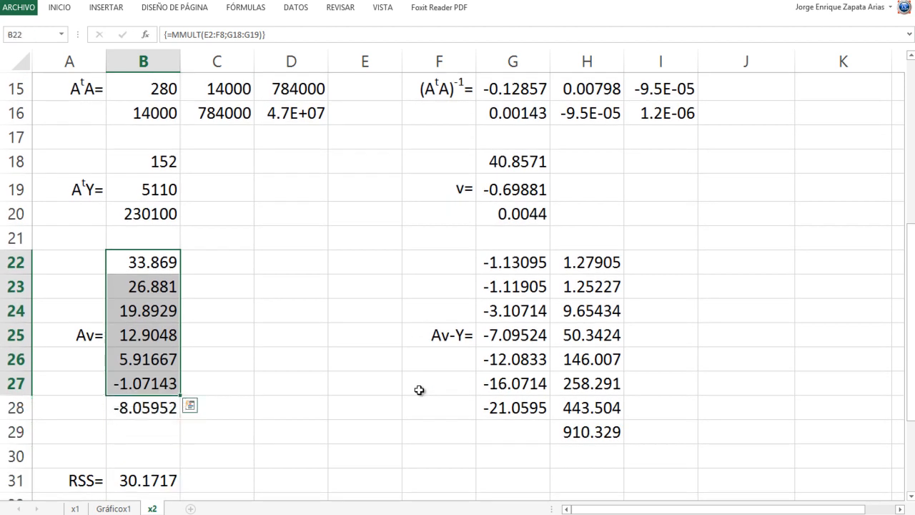
key(shift+Down)
key(Delete)
key(Up)
key(Down)
key(Down)
key(Up)
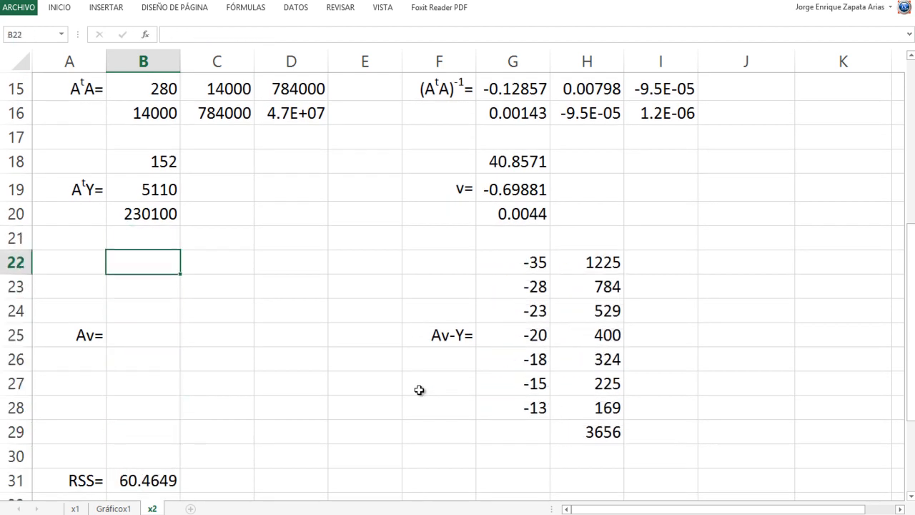
- Enter =MMULT(E2:G8;G18:G20) in B22 to multiply matrix A by the three-coefficient vector v
text(=MMULT()
key(Up)
key(Up)
key(Up)
key(Up)
key(Up)
key(Up)
key(Up)
key(Up)
key(Up)
key(Up)
key(Up)
key(Up)
key(Up)
key(Up)
key(Up)
key(Up)
key(Up)
key(Up)
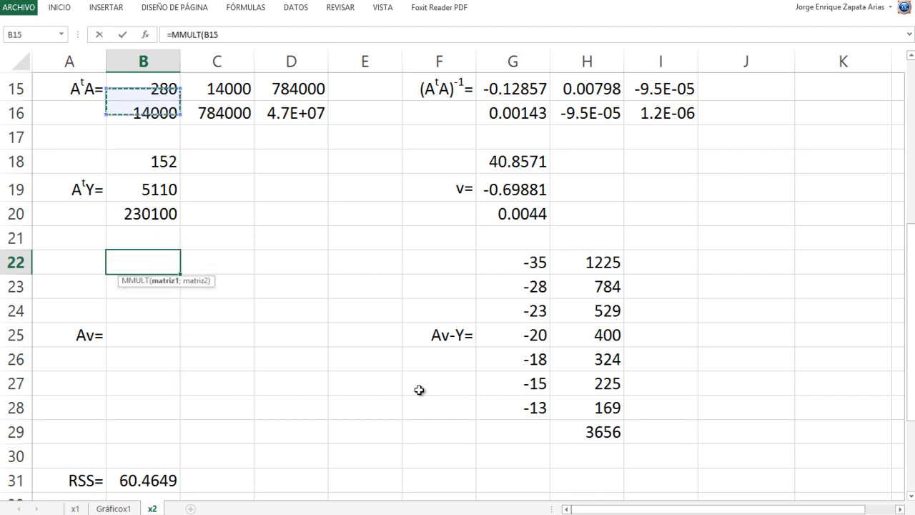
key(Up)
key(Up)
key(Right)
key(Right)
key(Right)
key(Right)
key(shift+Left)
key(shift+Down)
key(shift+Down)
key(shift+Down)
key(shift+Down)
key(shift+Right)
key(shift+Down)
key(shift+Down)
text(;)
key(Down)
key(Down)
key(Down)
key(Down)
key(Down)
key(Up)
key(Up)
key(Up)
key(Up)
key(Up)
key(Up)
key(Up)
key(Up)
key(Up)
key(Right)
key(Right)
key(Right)
key(Right)
key(Right)
key(Right)
key(Right)
key(Right)
key(Right)
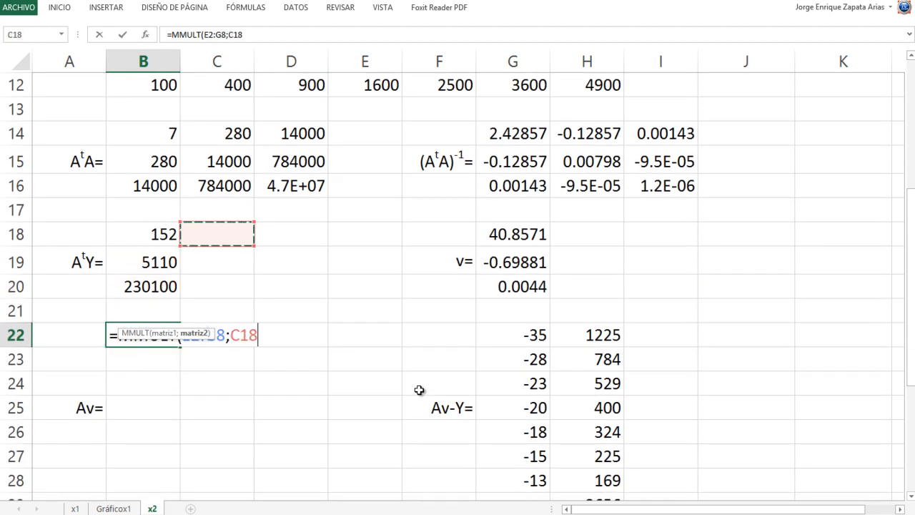
key(Left)
key(Left)
key(Left)
key(Left)
key(shift+Down)
key(shift+Down)
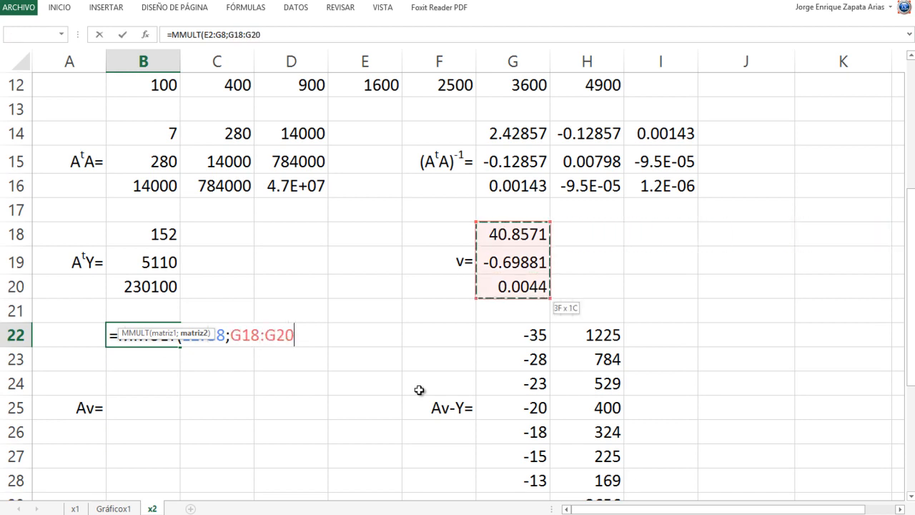
key(Return)
- Extend the Av product formula over B22:B28 as an array formula
key(Down)
key(Up)
key(Up)
key(shift+Down)
key(shift+Down)
key(shift+Down)
key(shift+Down)
key(shift+Down)
key(shift+Down)
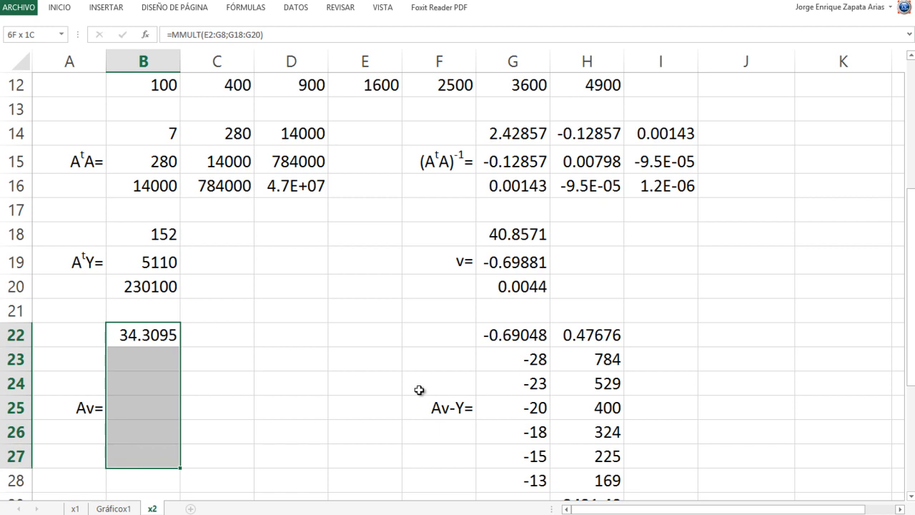
key(F2)
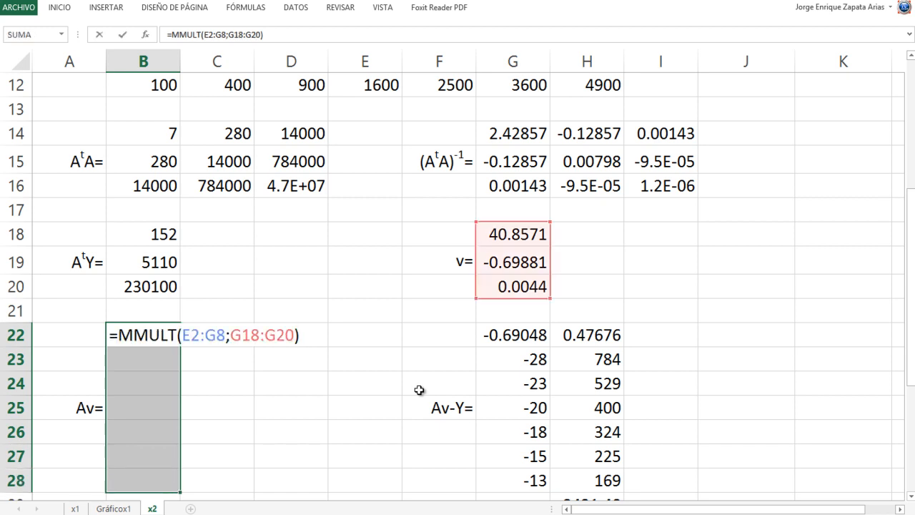
key(ctrl+shift+Return)
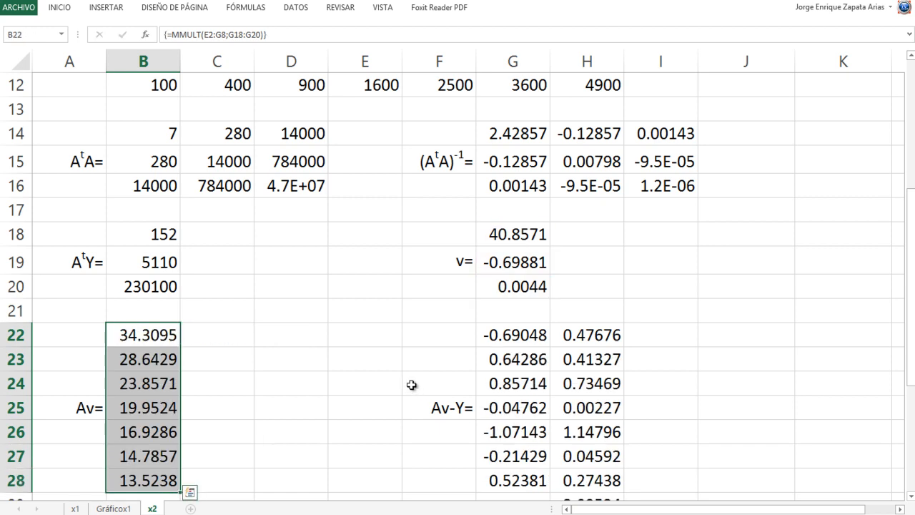
- Examine RSS and the RS formula in B37 on sheet x2 and compare them with the linear model's on sheet x1
scroll(414, 387, down, 2)
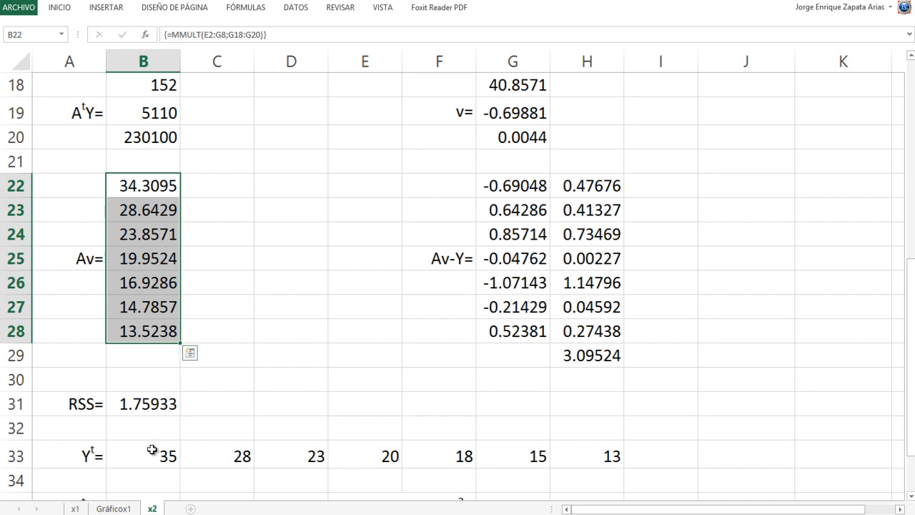
scroll(584, 463, down, 2)
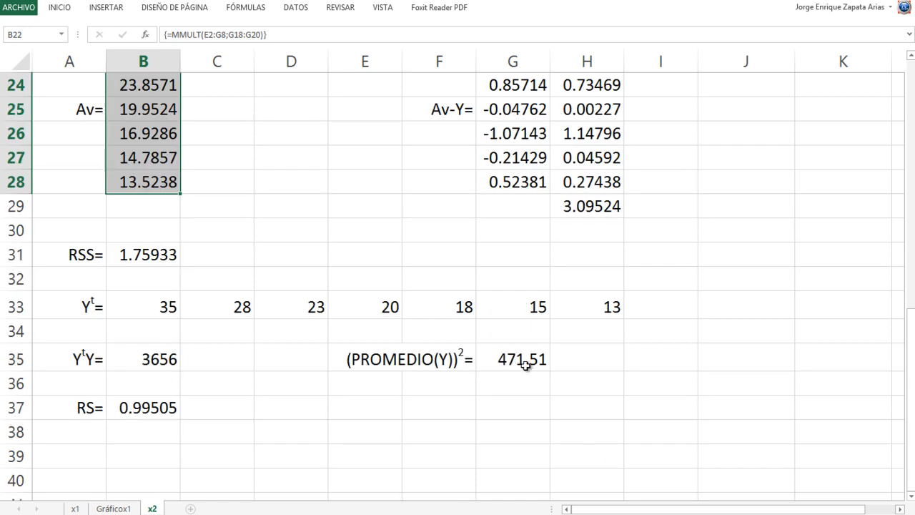
click(129, 407)
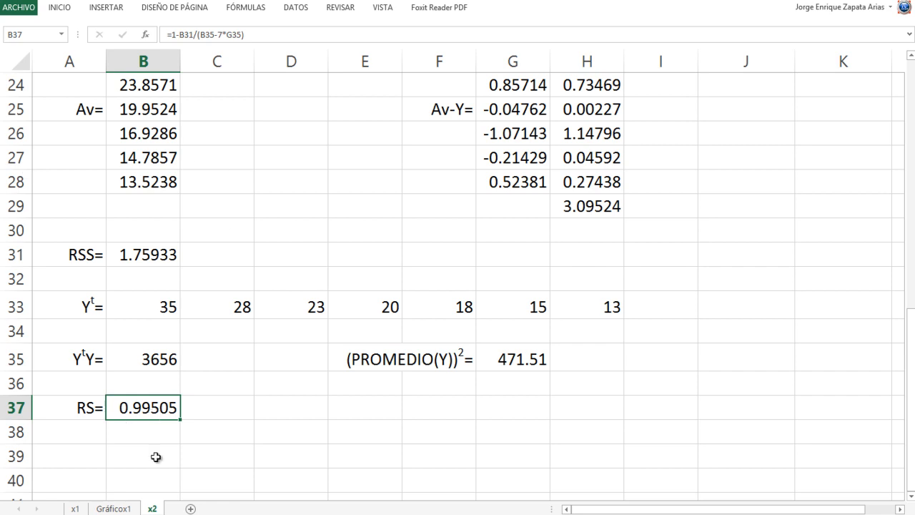
click(77, 509)
scroll(321, 372, down, 4)
scroll(320, 371, down, 4)
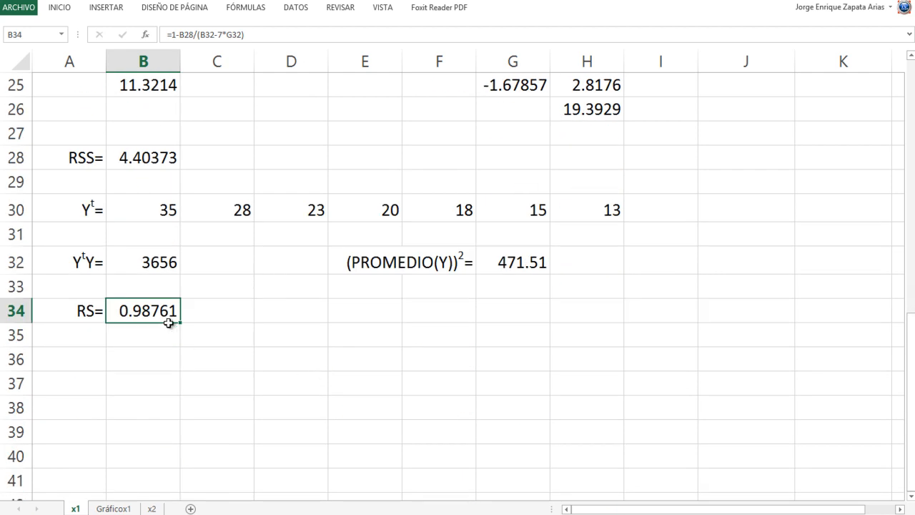
click(151, 509)
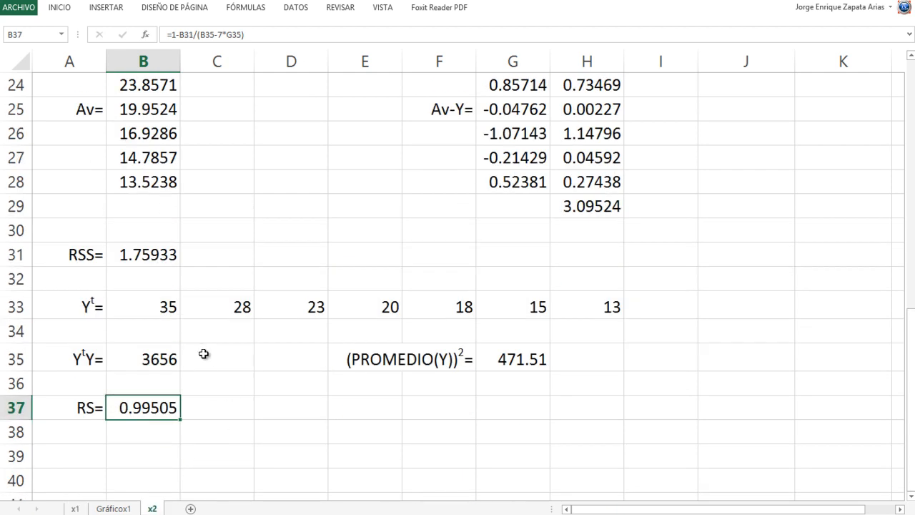
- Extend the yt formula in C2 to =$G$18+$G$19*A2+$G$20*POTENCIA(A2;2) and fill it down through C8
scroll(212, 372, up, 8)
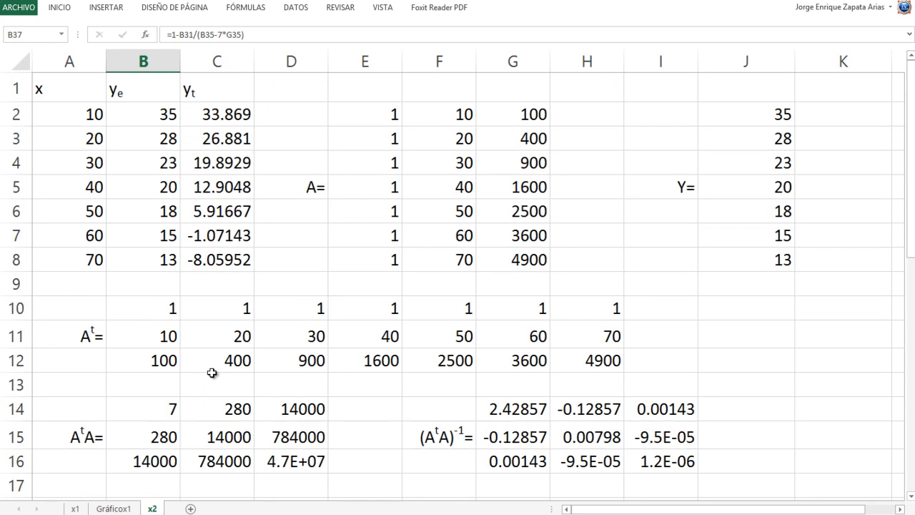
click(210, 119)
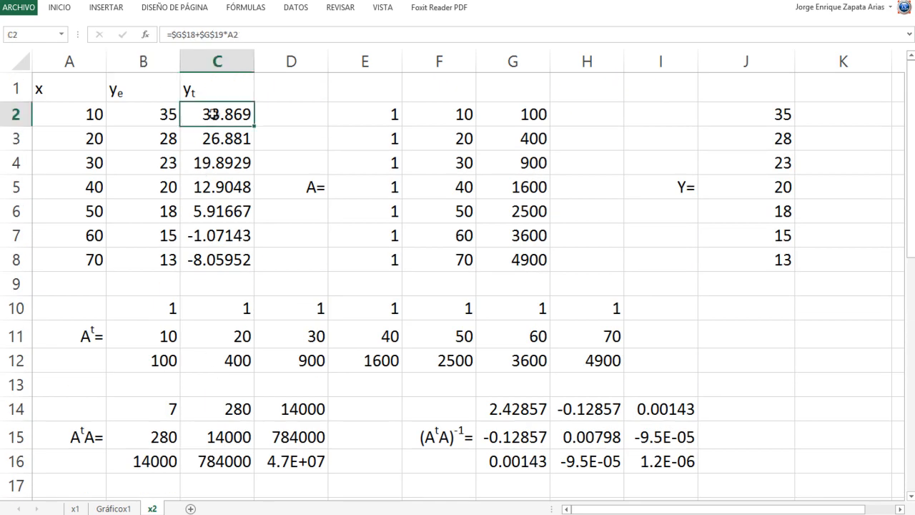
key(F2)
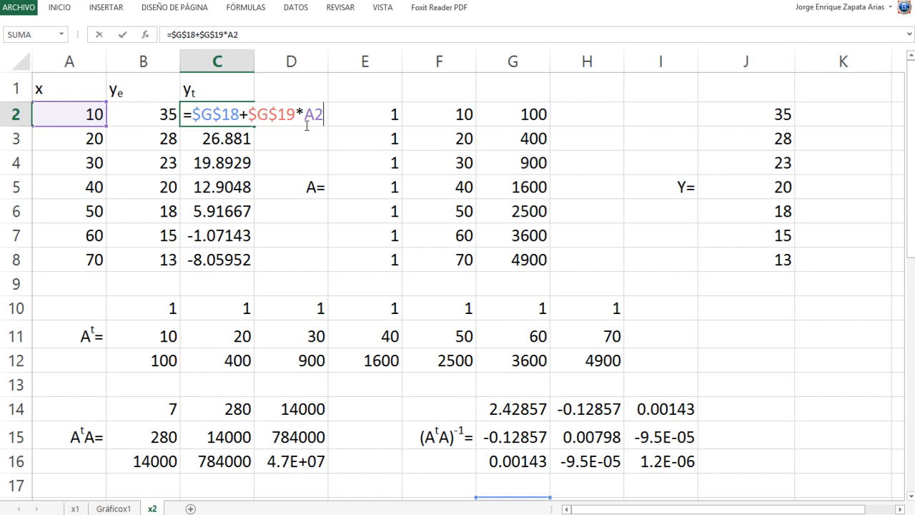
scroll(573, 309, down, 4)
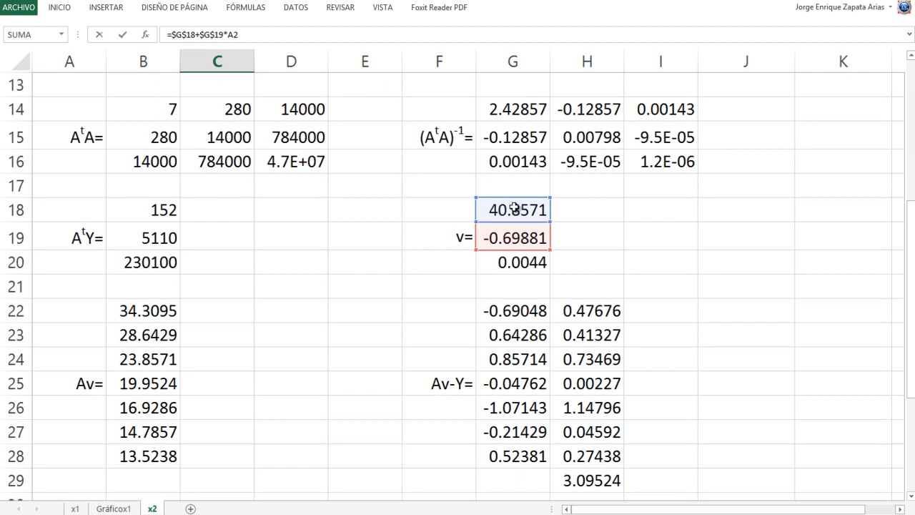
scroll(509, 264, up, 4)
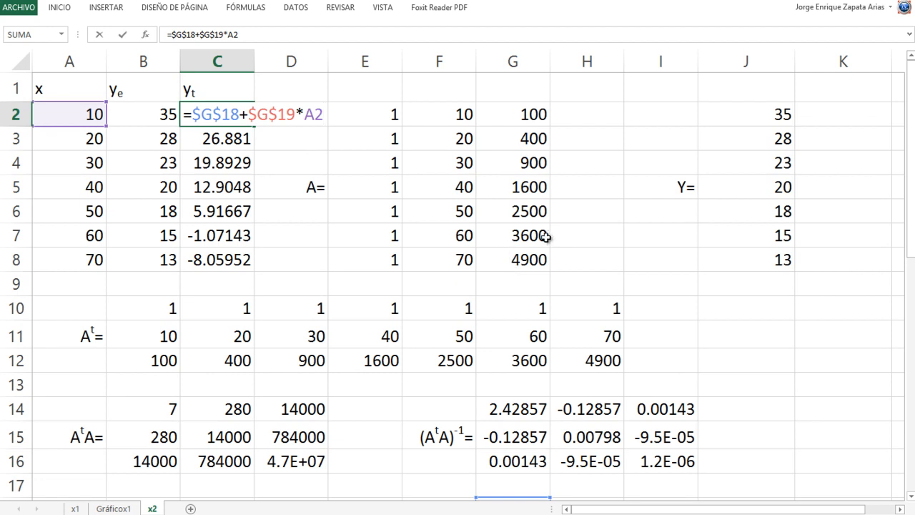
scroll(548, 235, down, 3)
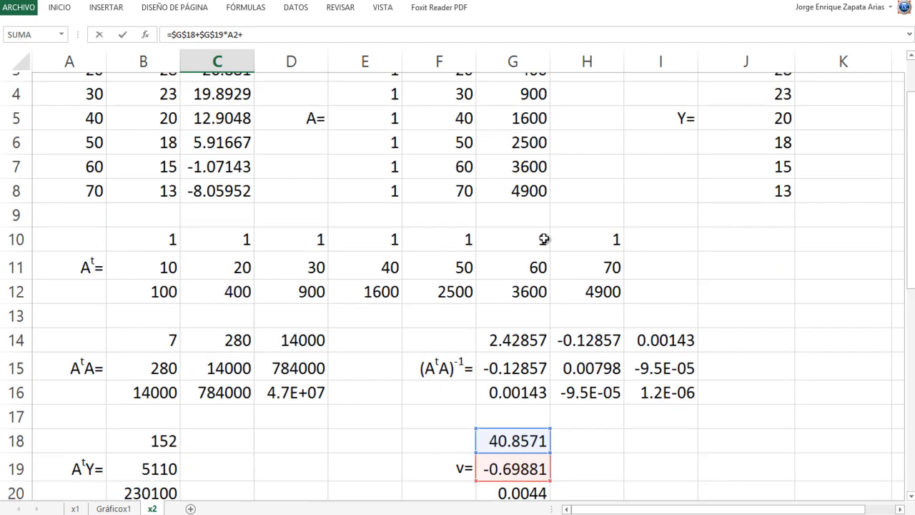
click(502, 341)
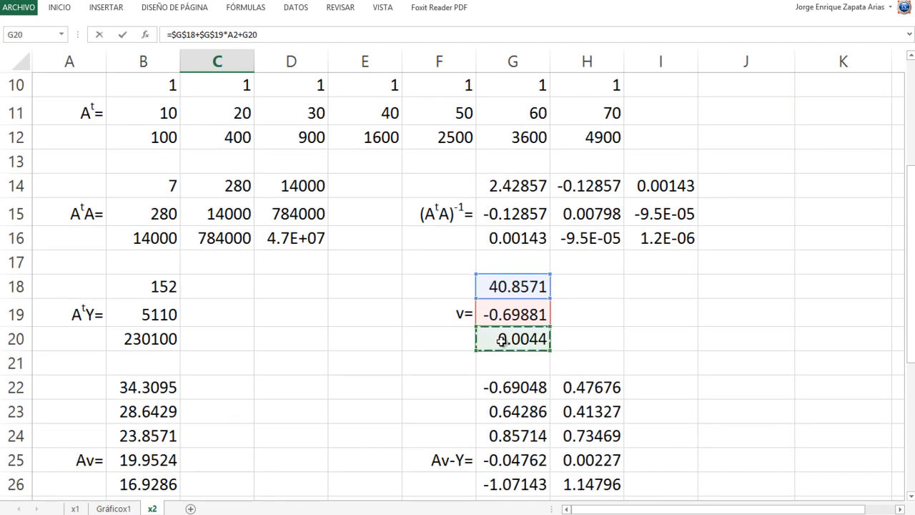
scroll(502, 340, up, 3)
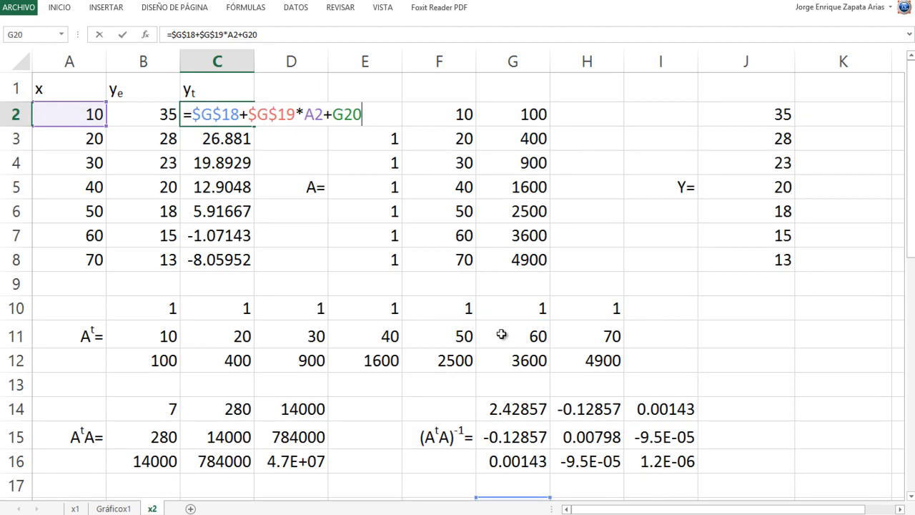
key(F4)
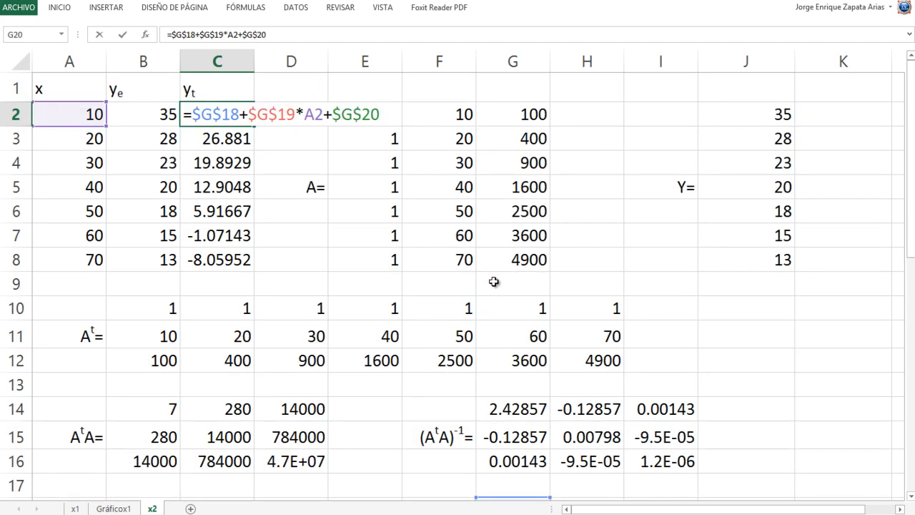
text(POTENCIA(A2;2)
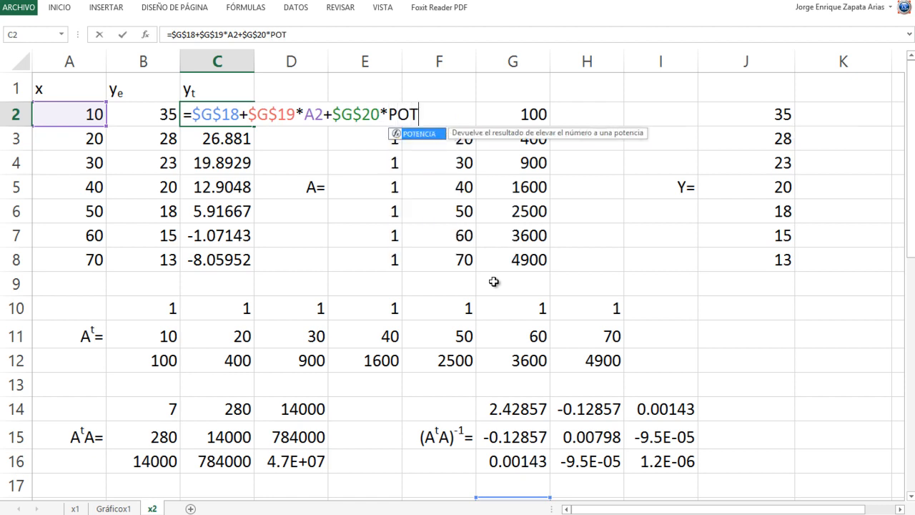
key(Tab)
text(A2;)
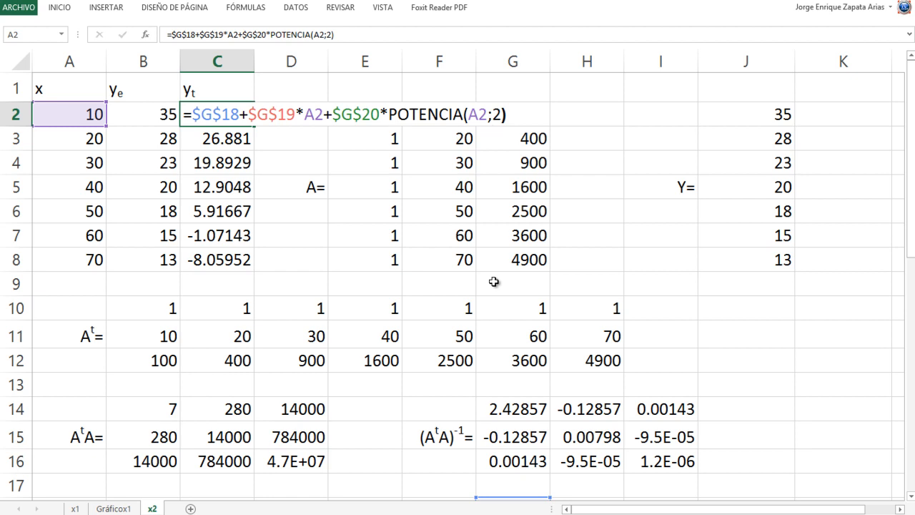
key(Return)
key(Up)
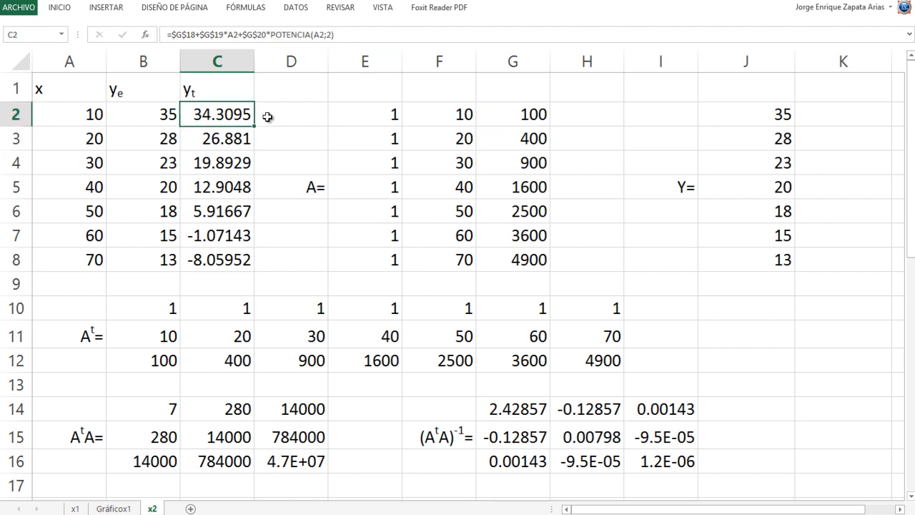
drag(254, 126, 248, 266)
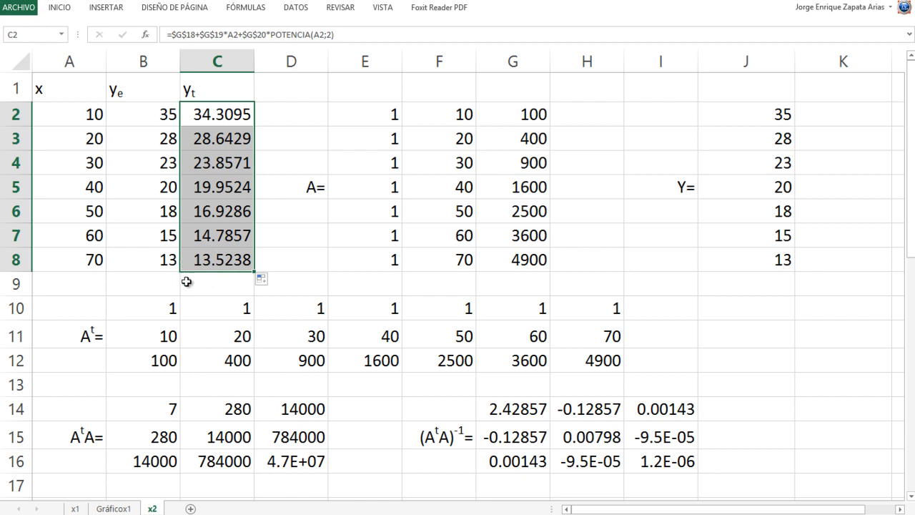
- Insert a scatter chart with smooth lines and markers from the x, ye and yt data in A1:C8
drag(77, 90, 198, 256)
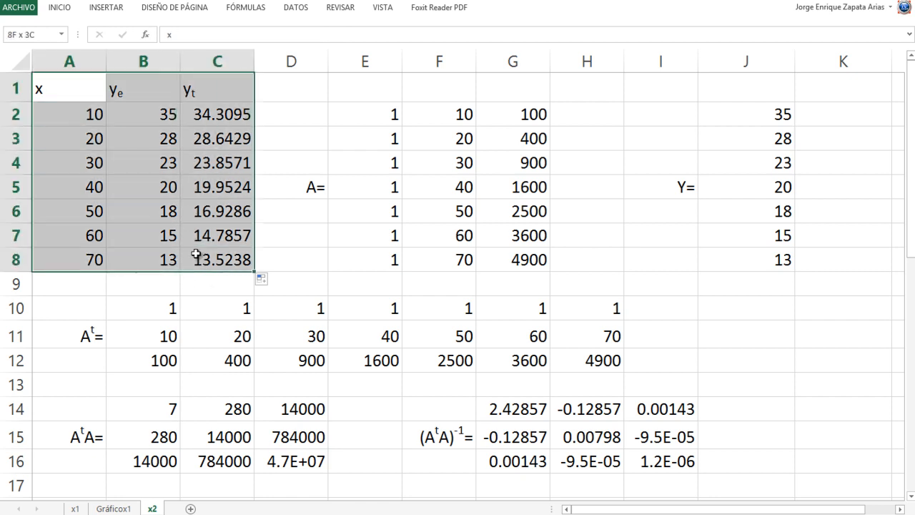
click(97, 11)
click(391, 54)
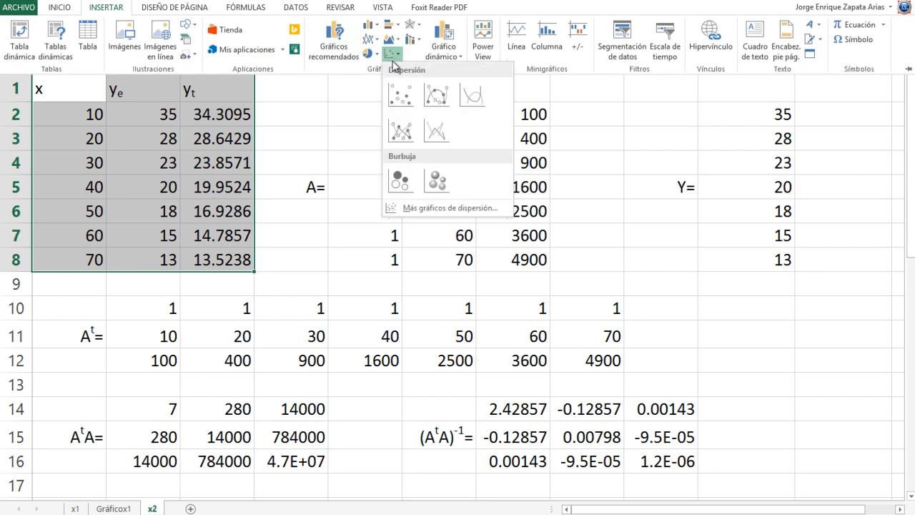
click(430, 92)
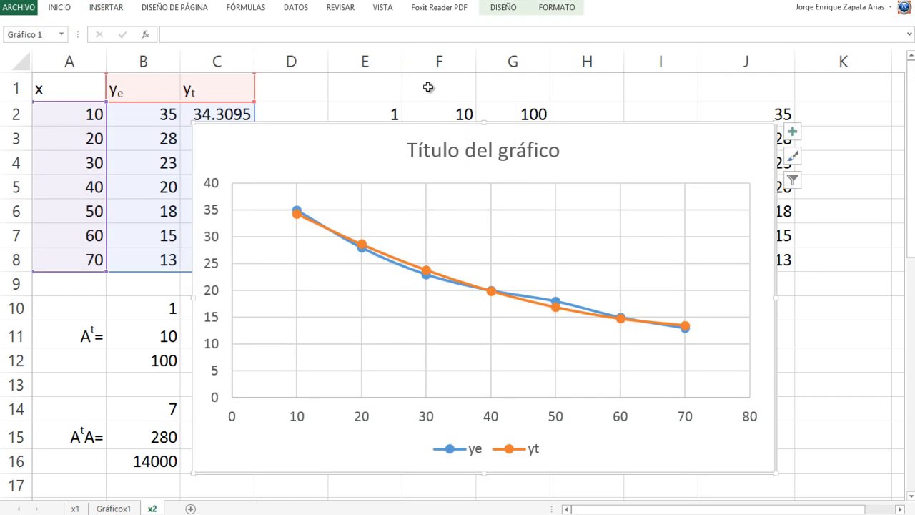
- Replace the chart's placeholder title with "Grado 2"
click(459, 151)
double_click(447, 153)
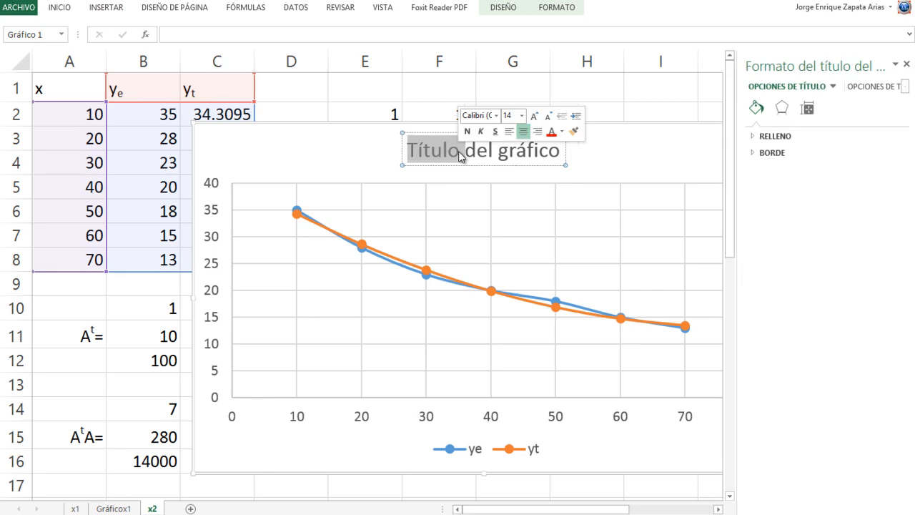
click(444, 154)
drag(409, 150, 562, 152)
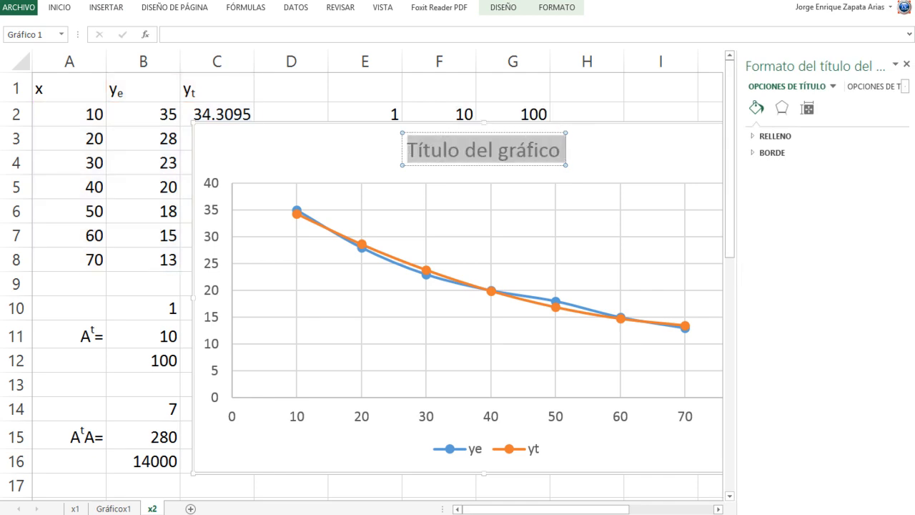
text(gRADO 2)
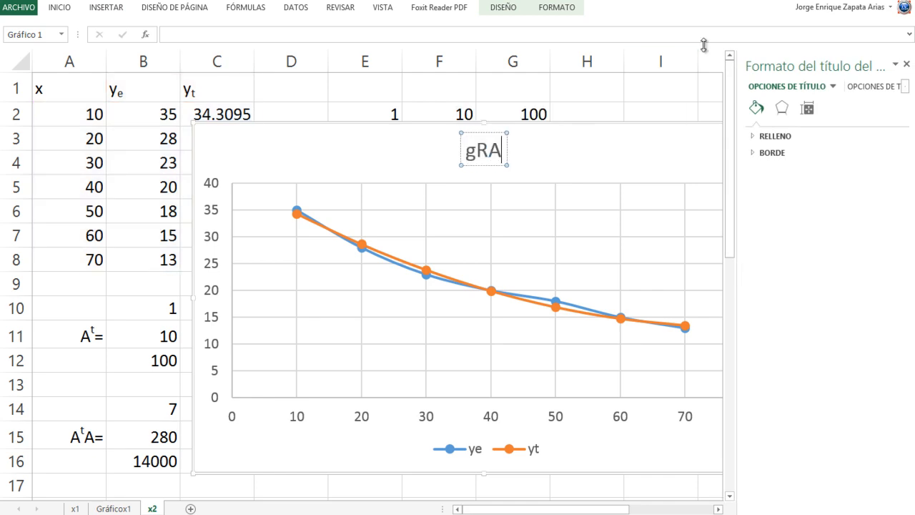
key(BackSpace)
key(BackSpace)
key(BackSpace)
key(BackSpace)
key(BackSpace)
key(BackSpace)
key(BackSpace)
text(Grado 2)
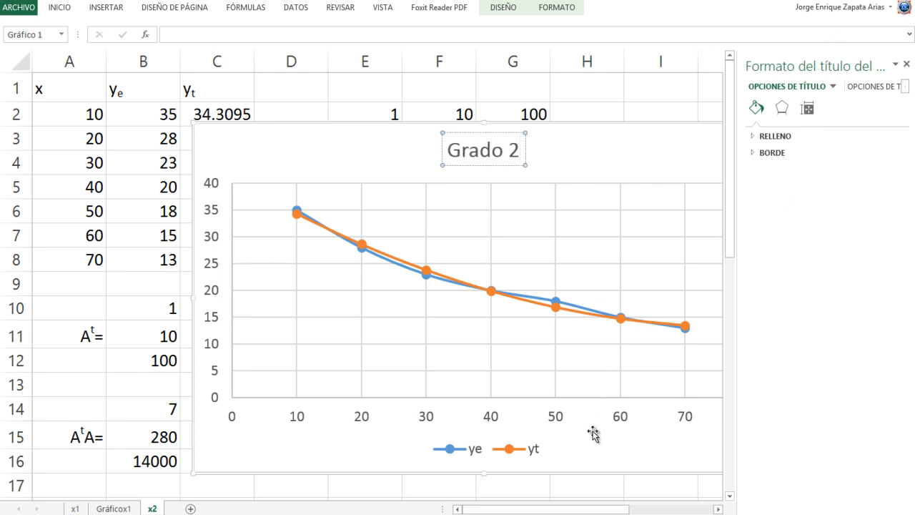
click(617, 454)
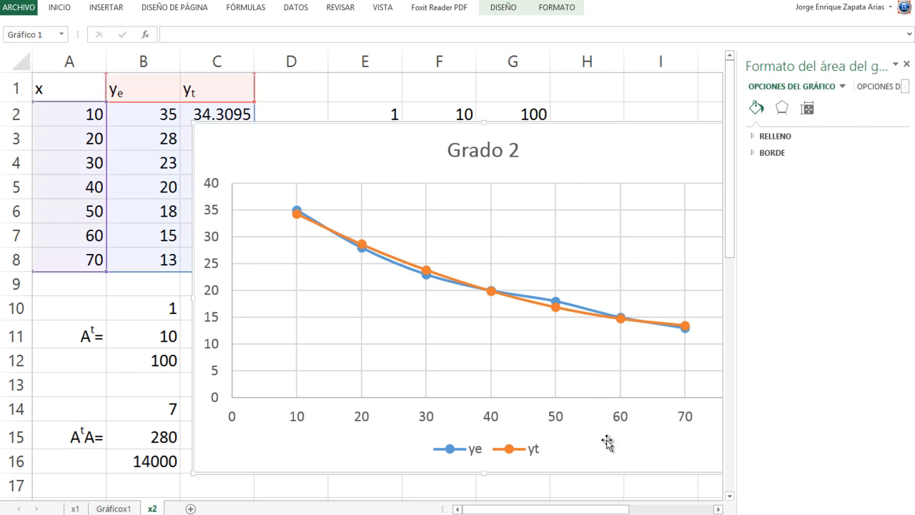
- Move the chart to a new chart sheet named Gráficox2
right_click(609, 445)
click(651, 319)
click(637, 295)
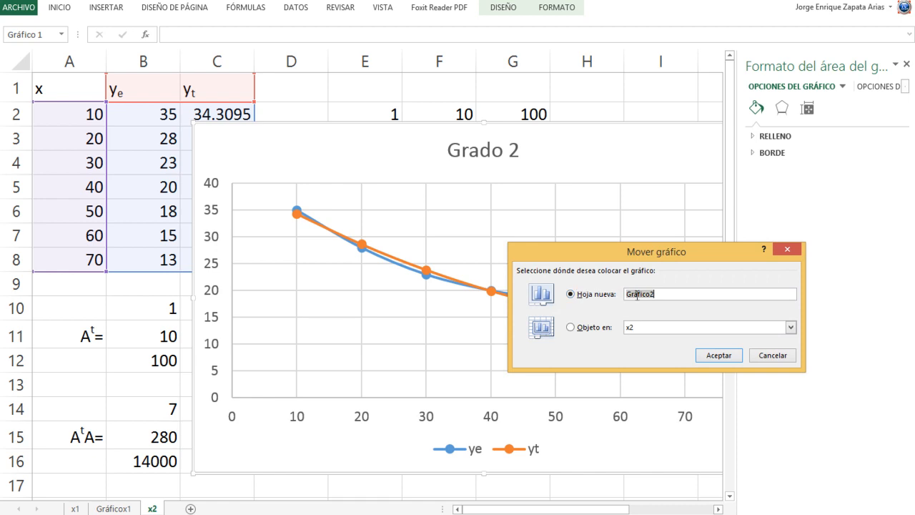
click(648, 293)
text(x)
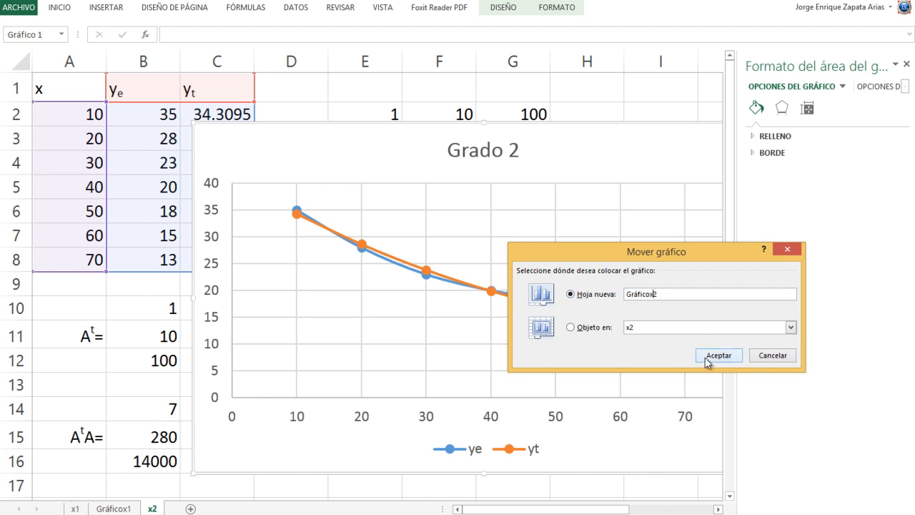
click(709, 355)
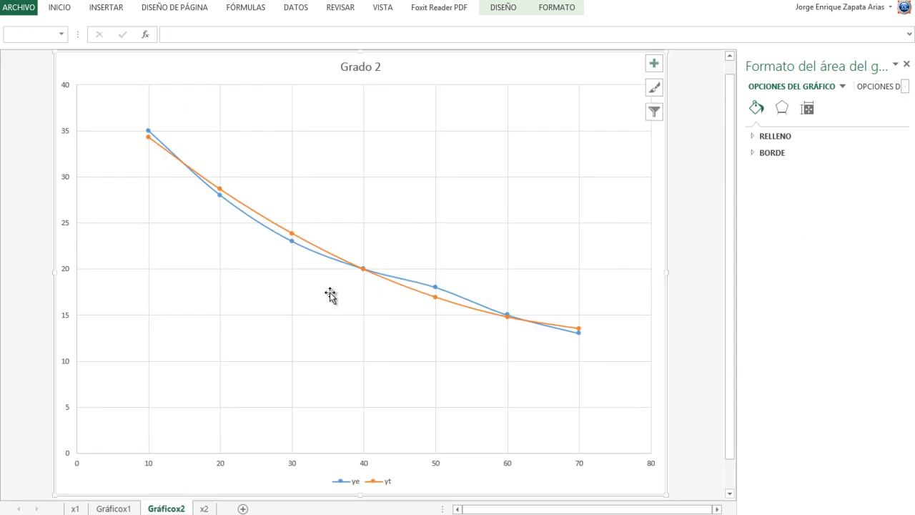
- Add a trendline to the ye series in the Grado 2 chart
right_click(260, 224)
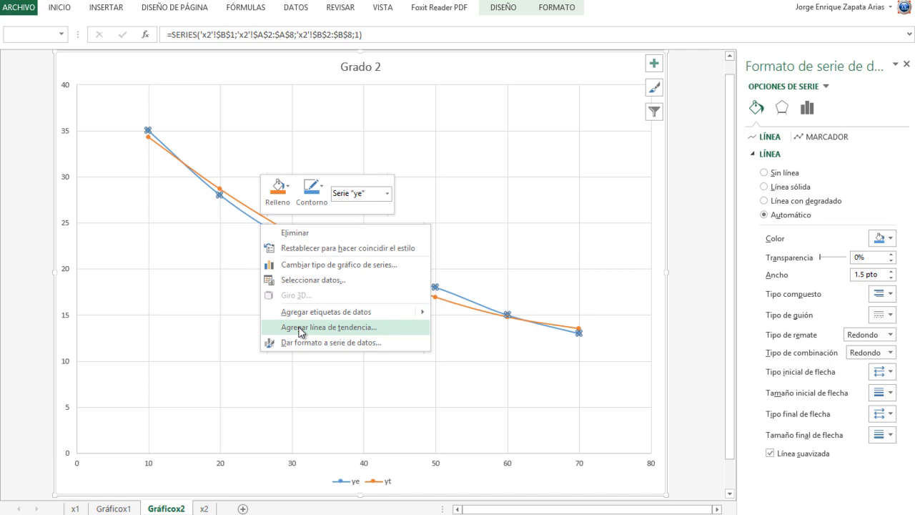
click(455, 166)
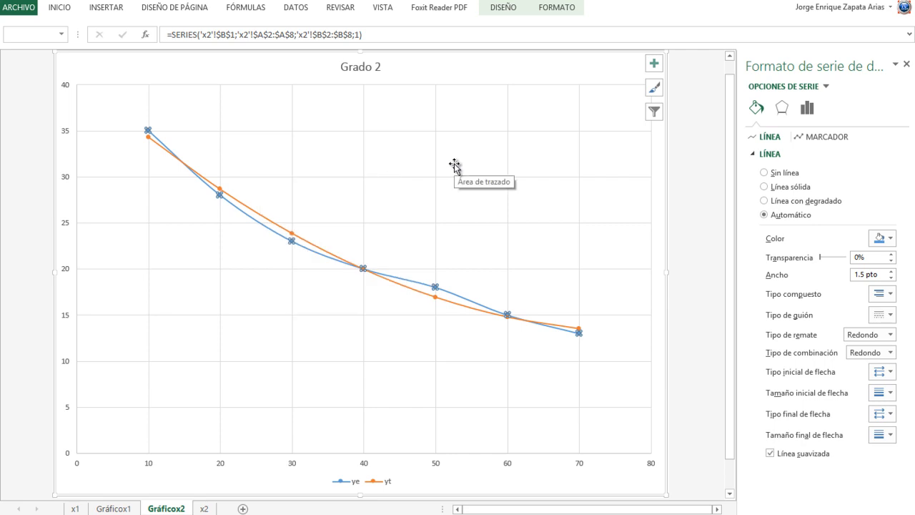
right_click(394, 281)
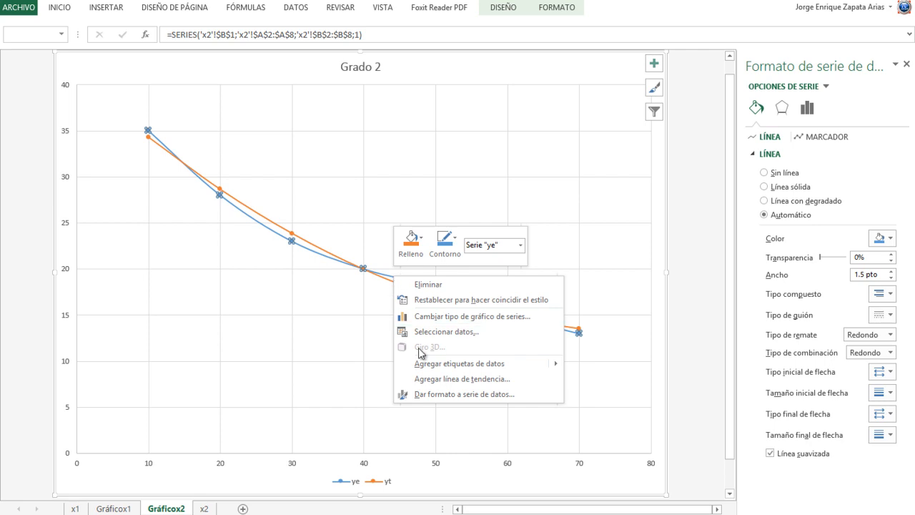
click(448, 380)
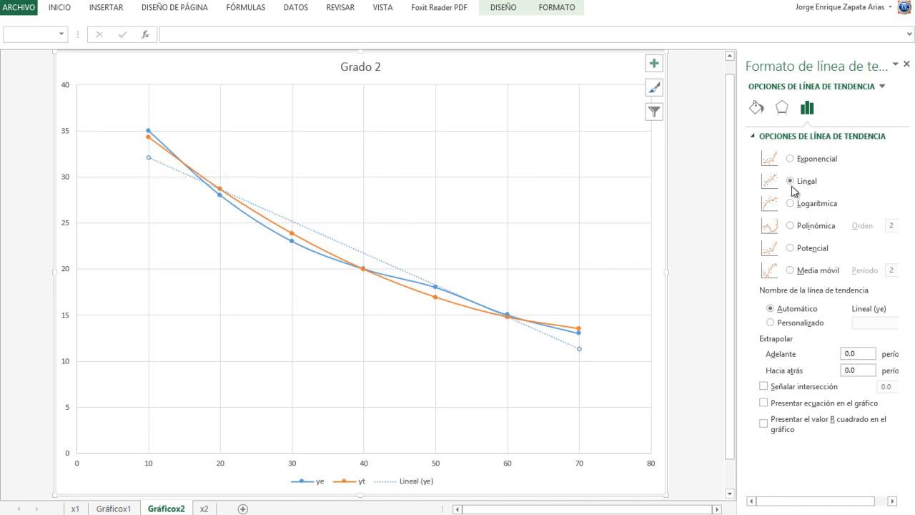
- Try the exponential, logarithmic, order 2 polynomial, power and moving average types on the ye trendline
click(791, 160)
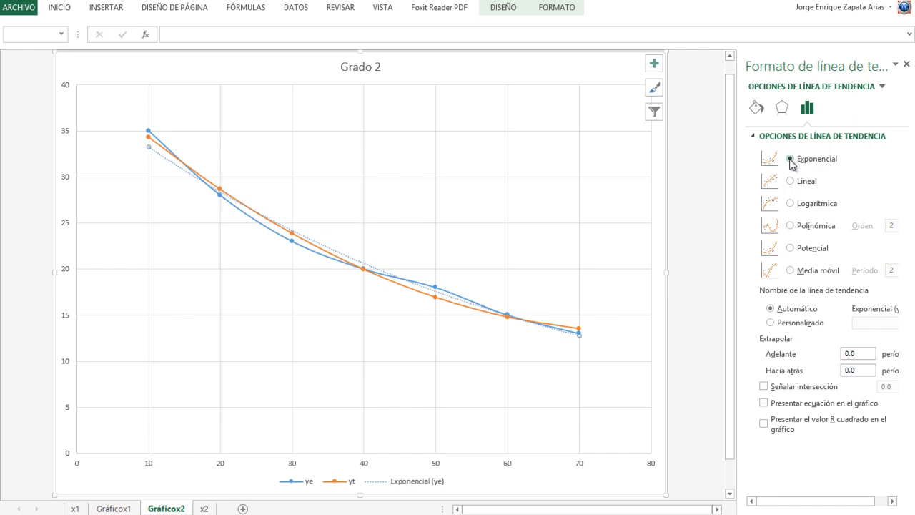
click(790, 204)
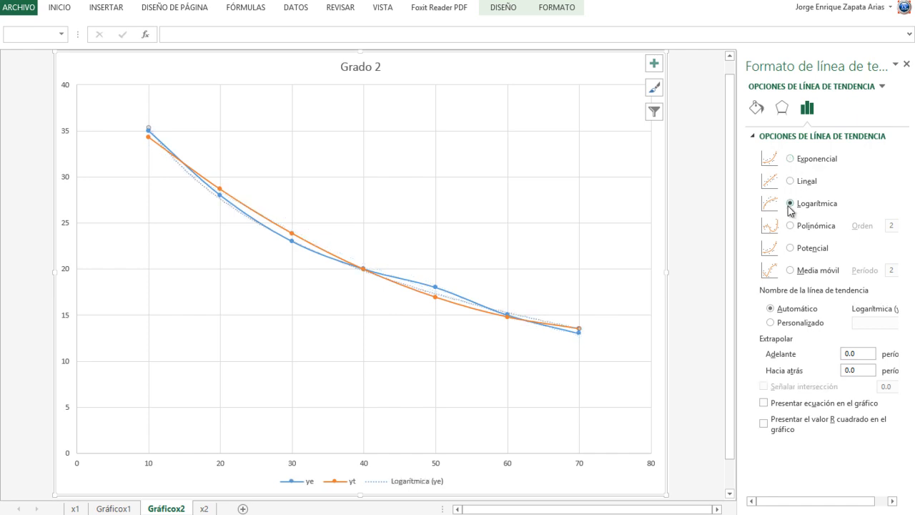
click(791, 226)
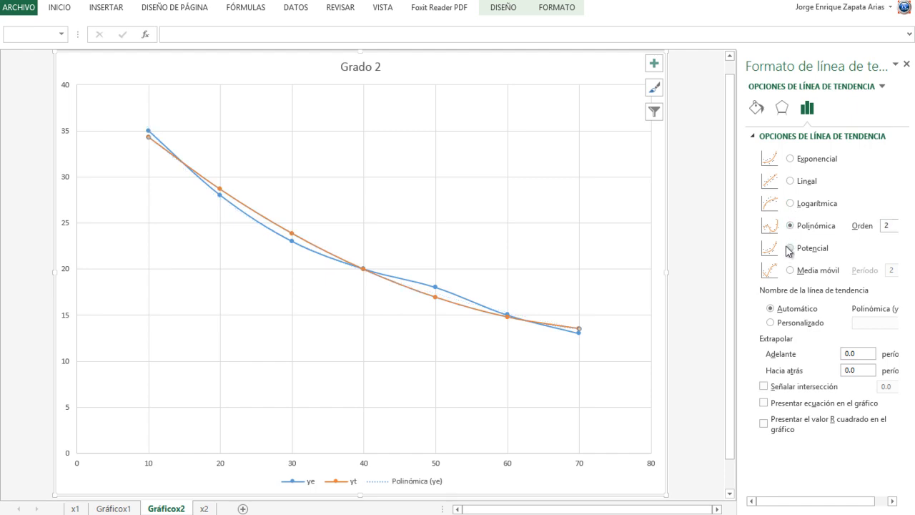
click(791, 249)
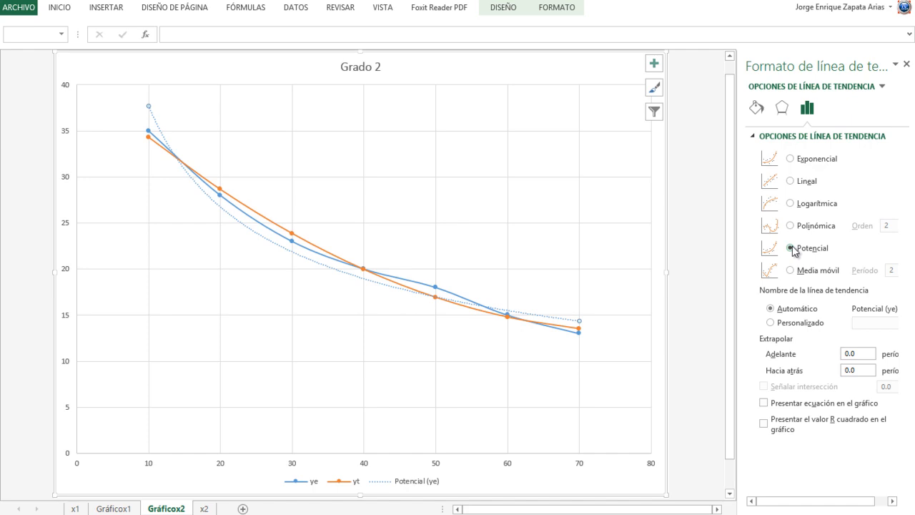
click(790, 270)
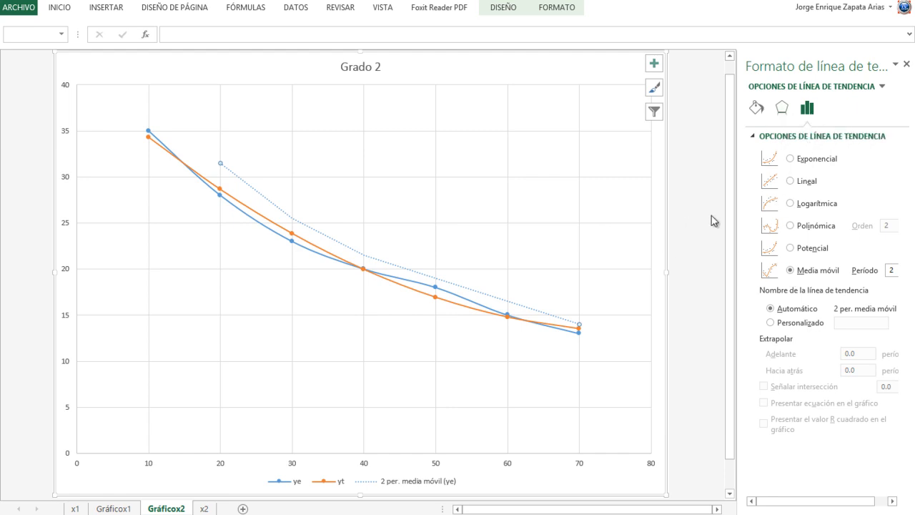
- Set the ye trendline to linear, try a custom trendline name, and restore the automatic name
click(790, 181)
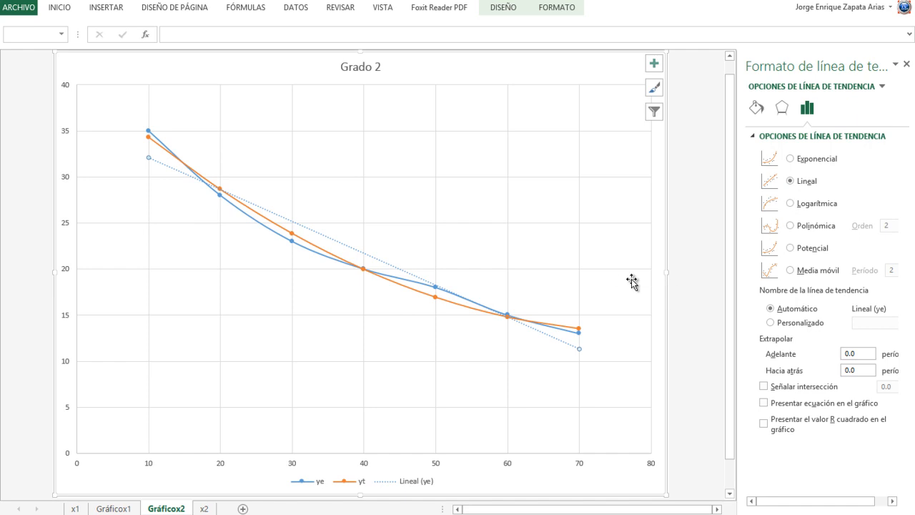
click(771, 323)
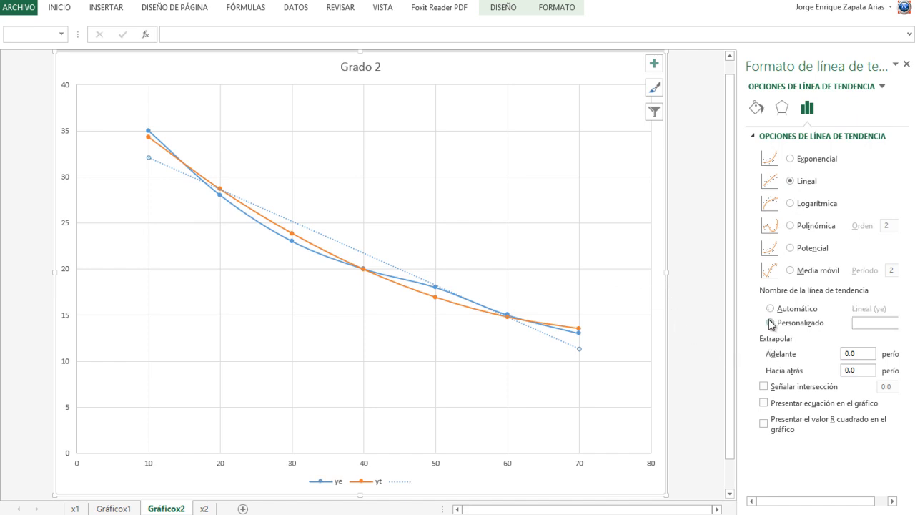
click(770, 309)
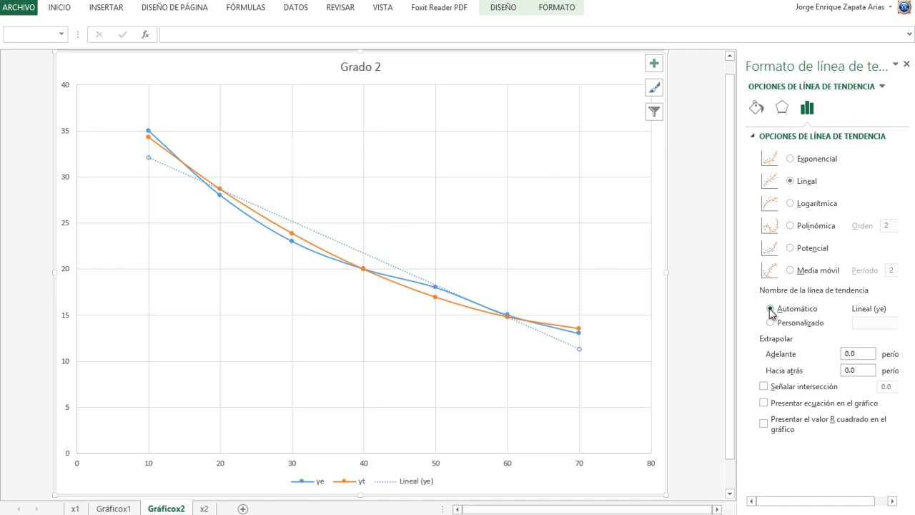
- Delete the linear trendline of the ye series from the Grado 2 chart
click(582, 205)
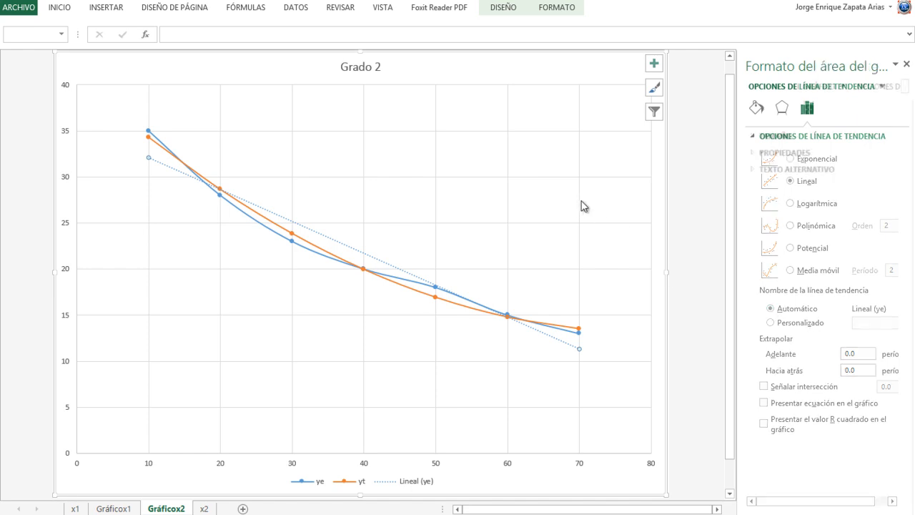
click(579, 206)
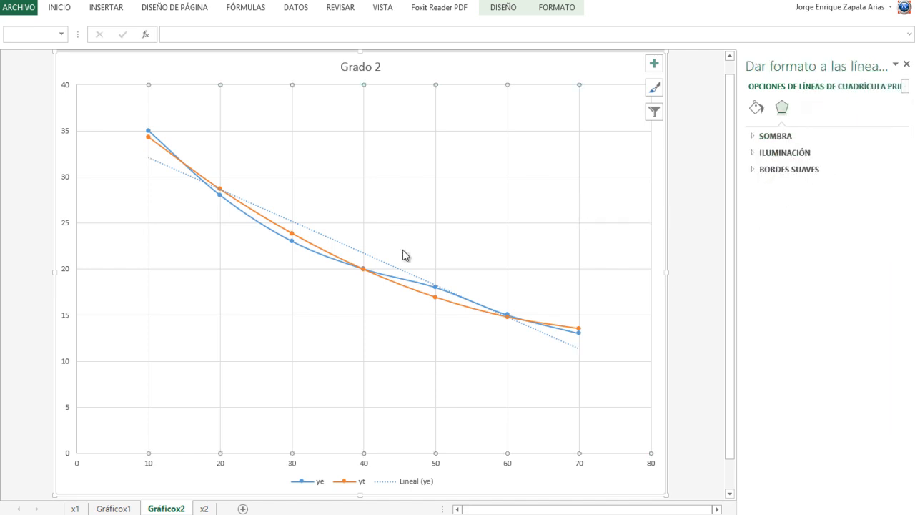
click(364, 254)
key(Delete)
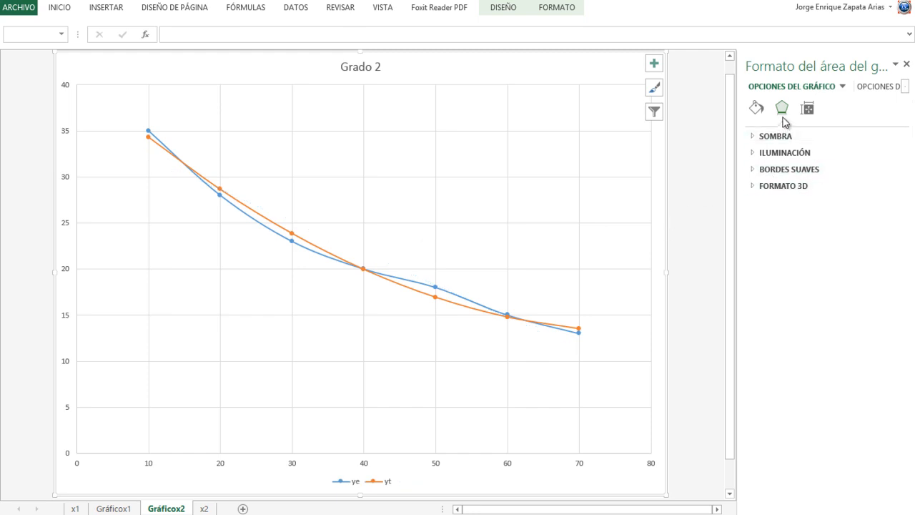
- Change the ye series' chart type to Dispersión so it is plotted as points without connecting lines
click(810, 114)
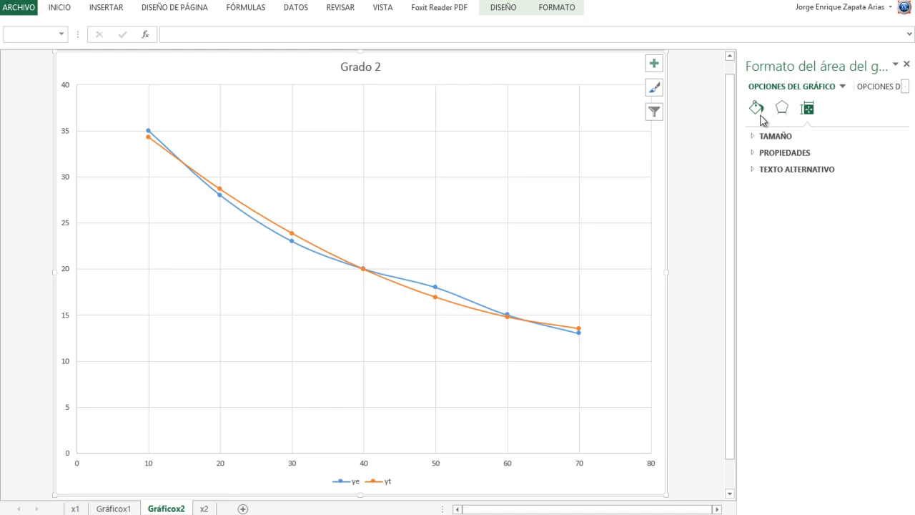
click(307, 252)
right_click(305, 248)
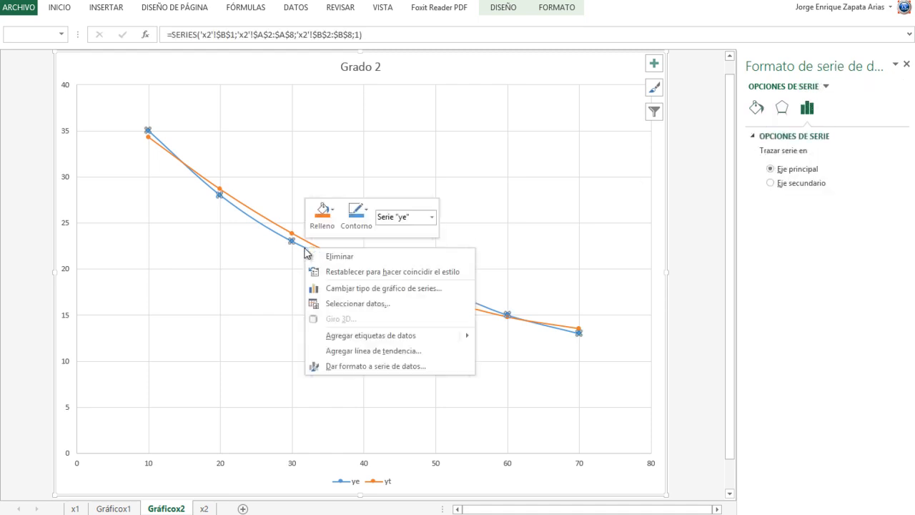
click(369, 289)
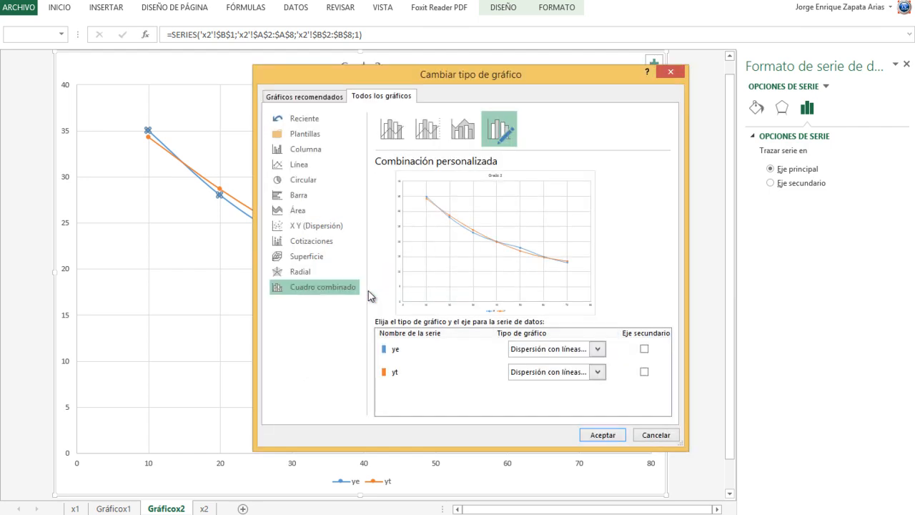
click(597, 349)
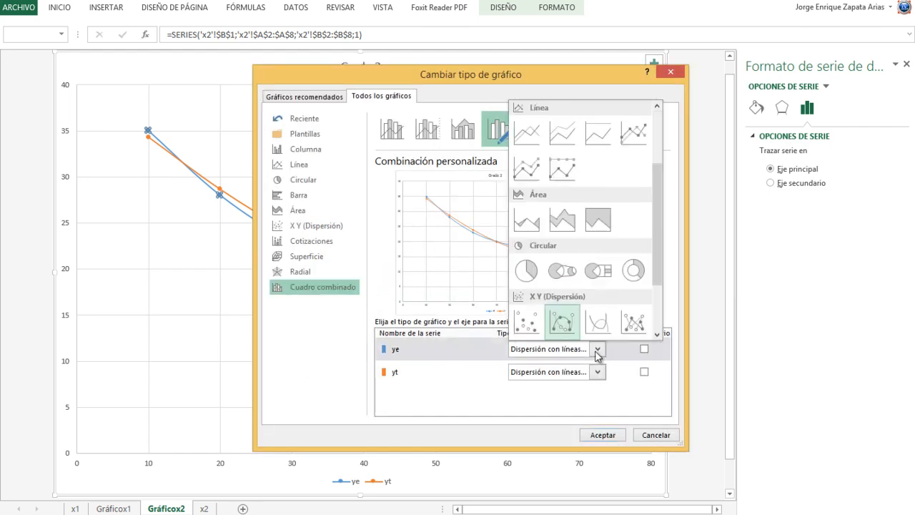
click(523, 334)
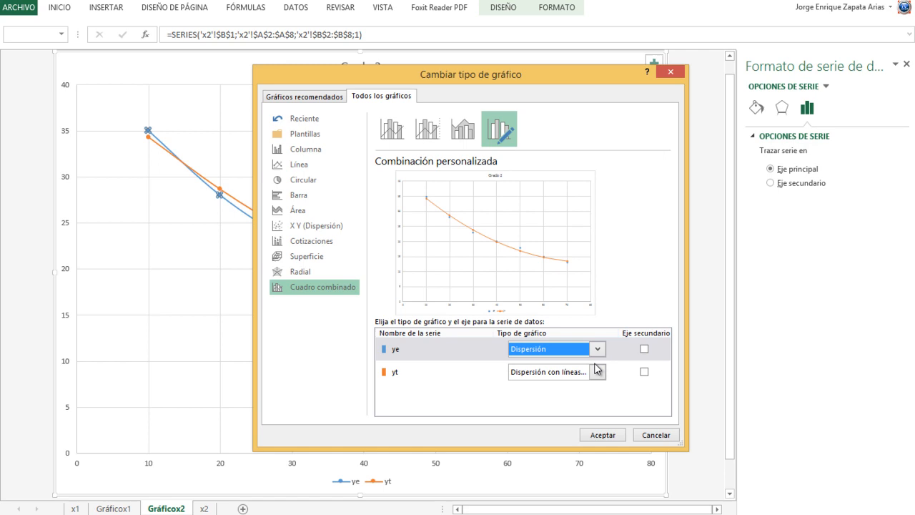
click(606, 434)
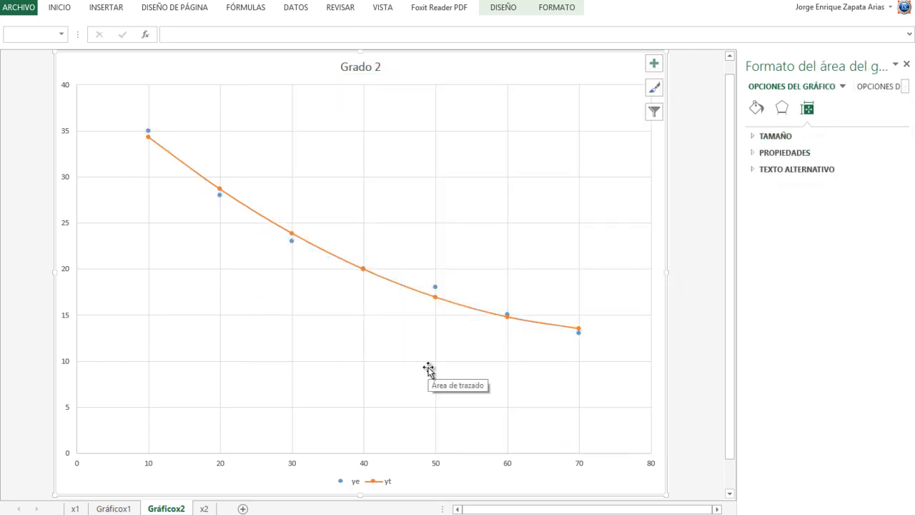
- Move sheet x2 in front of the Gráficox2 chart sheet, open x2 and close the shape formatting pane
drag(224, 509, 226, 508)
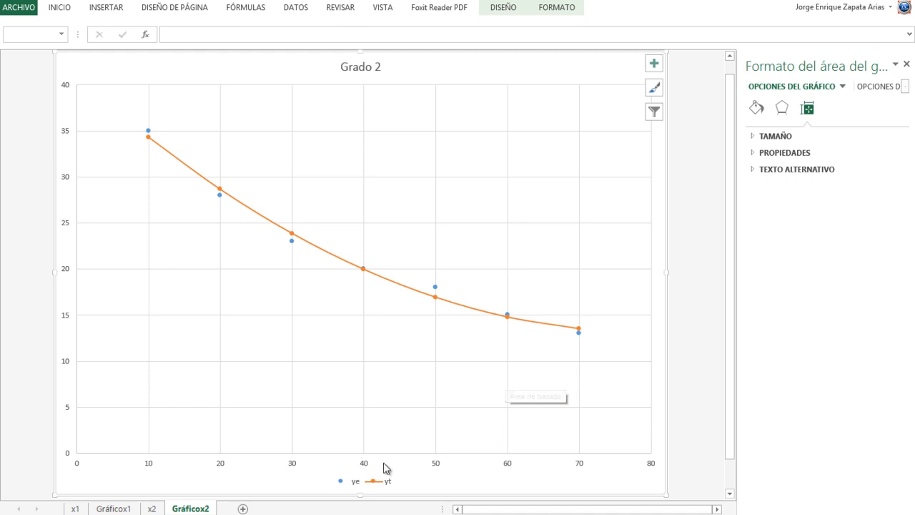
click(154, 509)
click(308, 266)
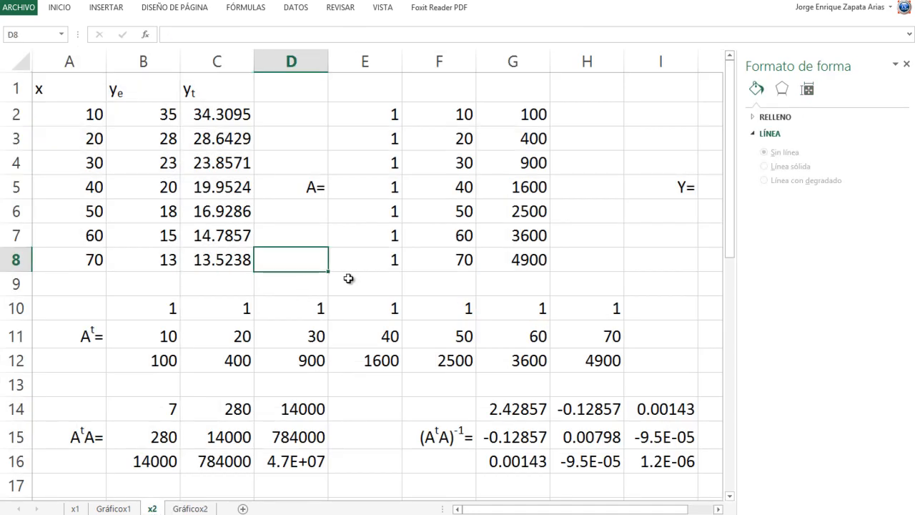
scroll(352, 287, down, 5)
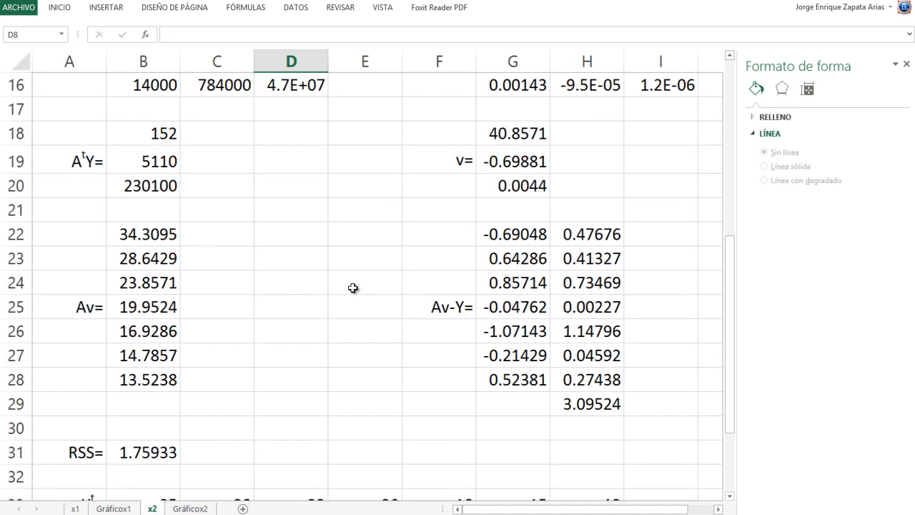
scroll(353, 288, up, 4)
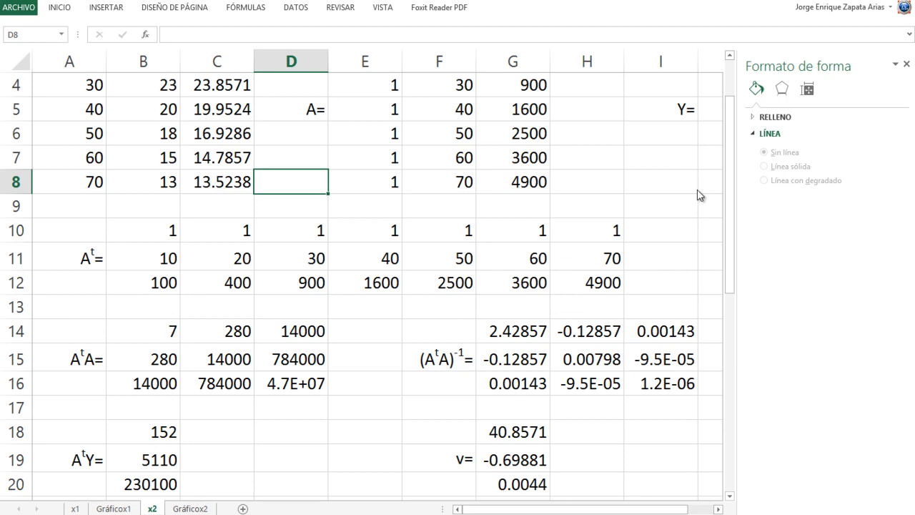
click(907, 65)
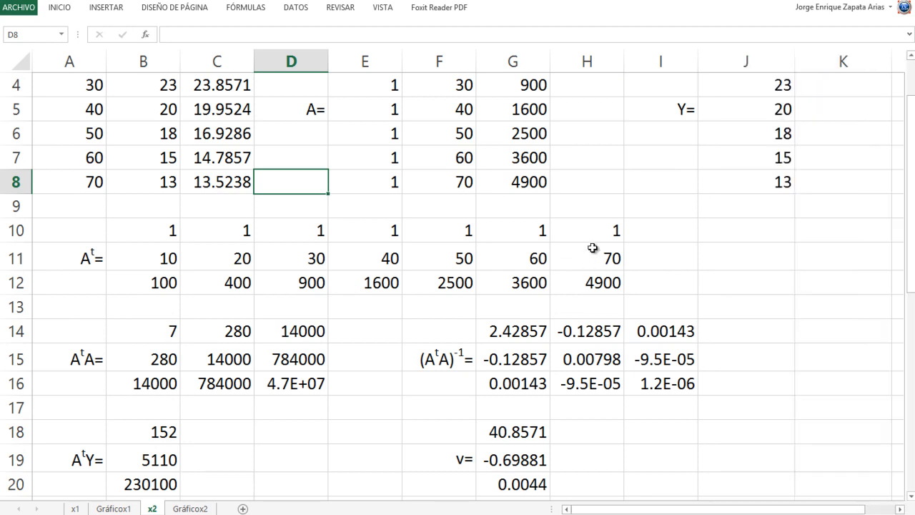
- Review the quadratic fit calculations on sheet x2 and open the linear fit calculations at the start of sheet x1
scroll(593, 242, up, 1)
scroll(593, 241, down, 5)
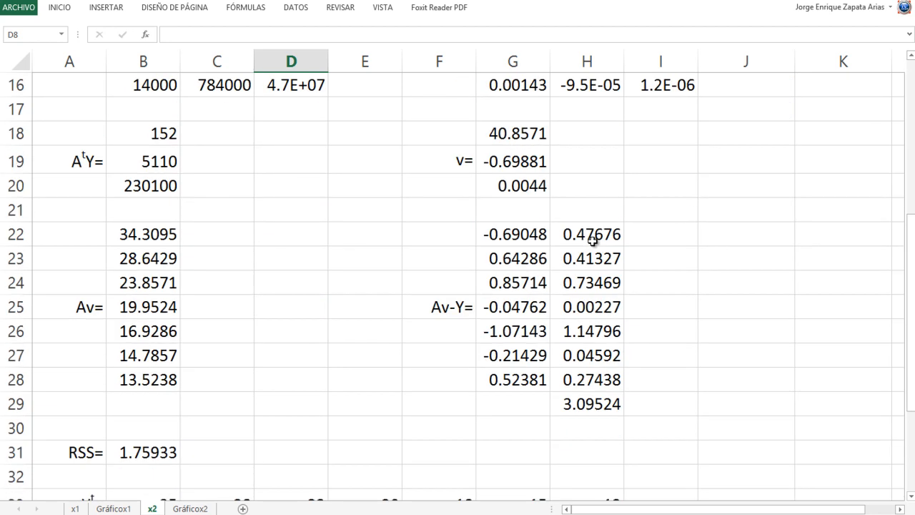
scroll(593, 242, down, 5)
scroll(593, 241, up, 10)
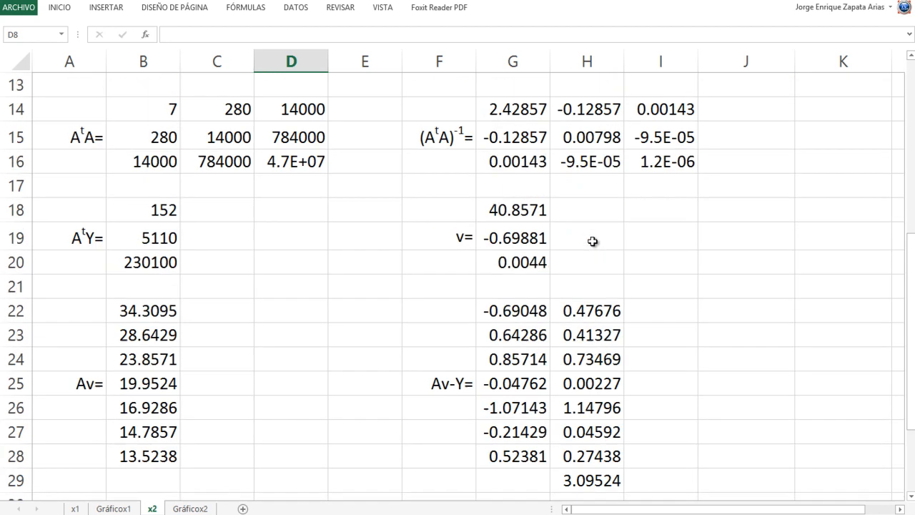
click(77, 508)
scroll(351, 312, up, 8)
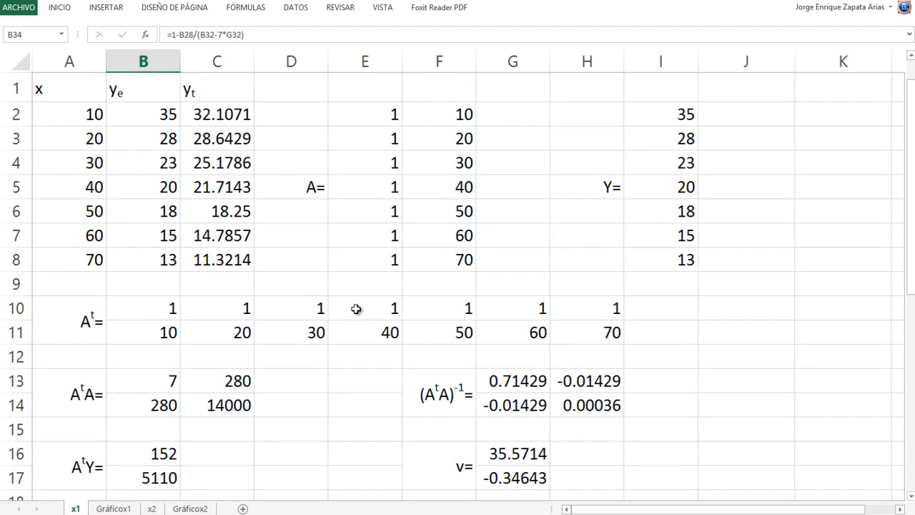